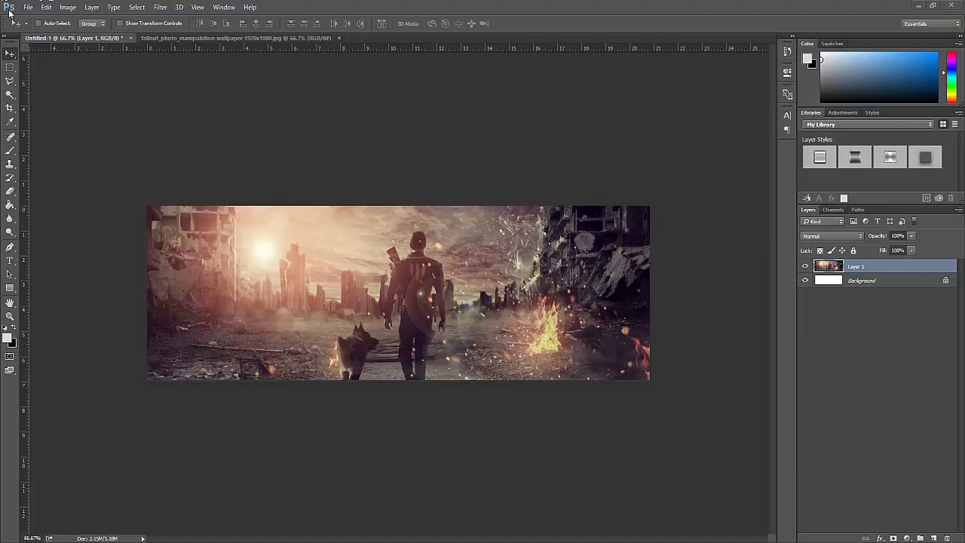
- Shift the wallpaper layer upward in the banner document so more of the ground and the dog's legs show
left_click(157, 41)
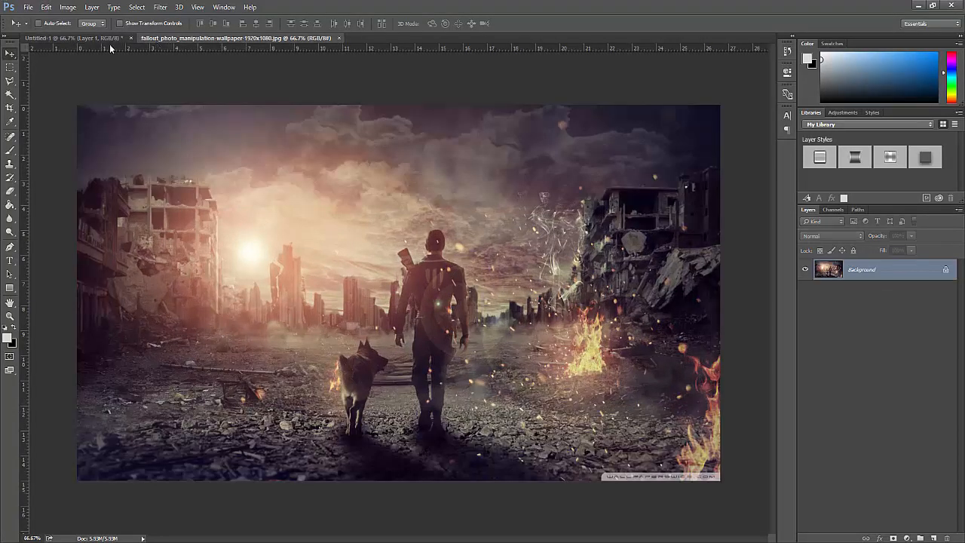
left_click(72, 38)
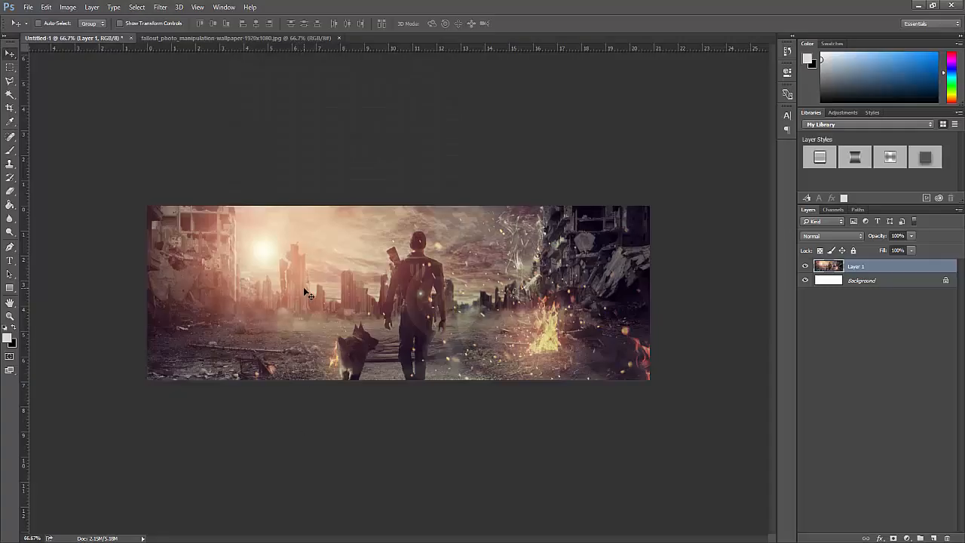
left_click_drag(422, 333, 434, 316)
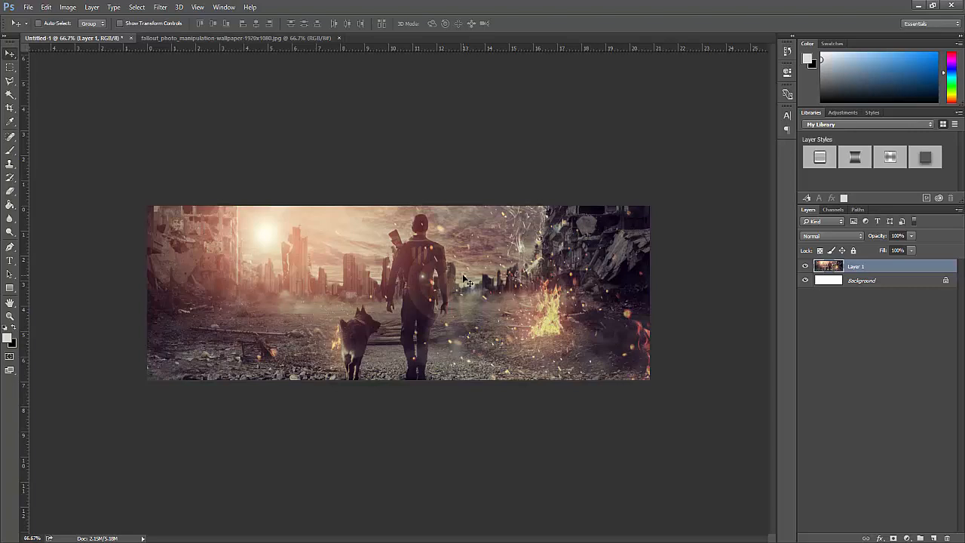
left_click(9, 68)
left_click(10, 54)
key("ctrl+0")
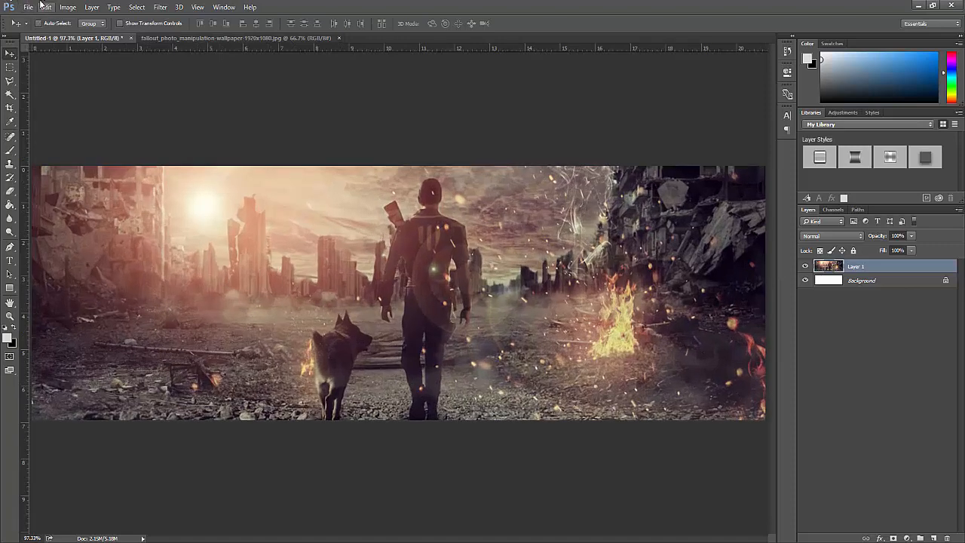
- Open SubExPackPS.psd from the desktop's Packs folder and dismiss the missing fonts notice without resolving it
left_click(28, 7)
left_click(39, 28)
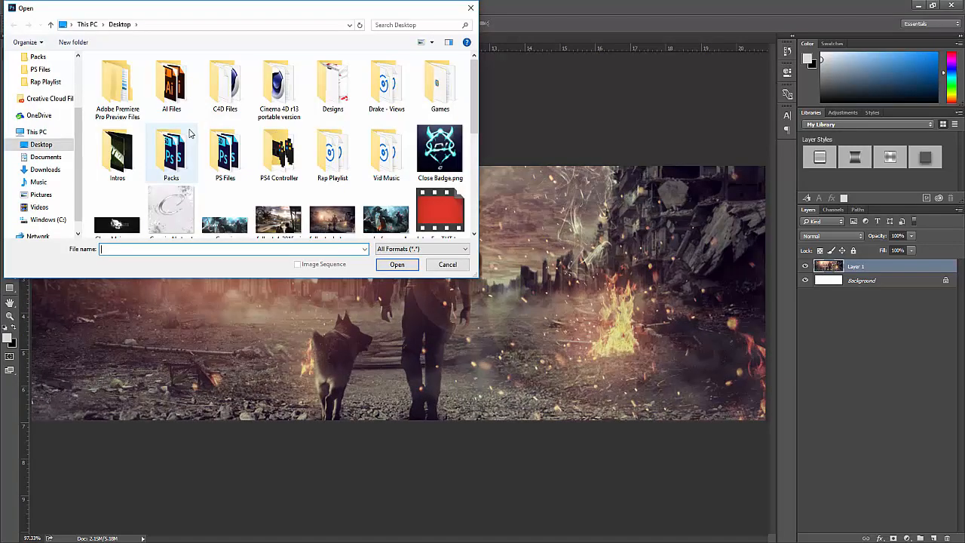
left_click(226, 145)
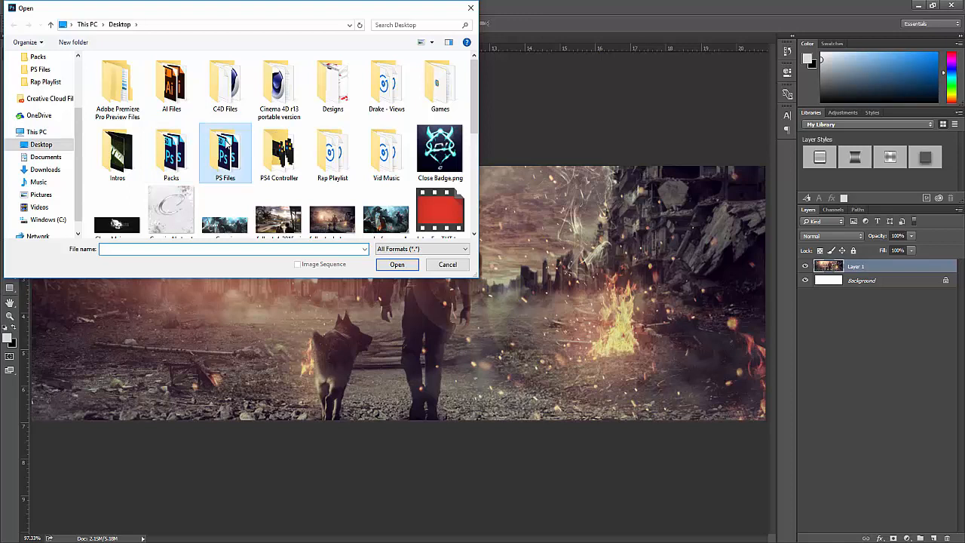
double_click(172, 150)
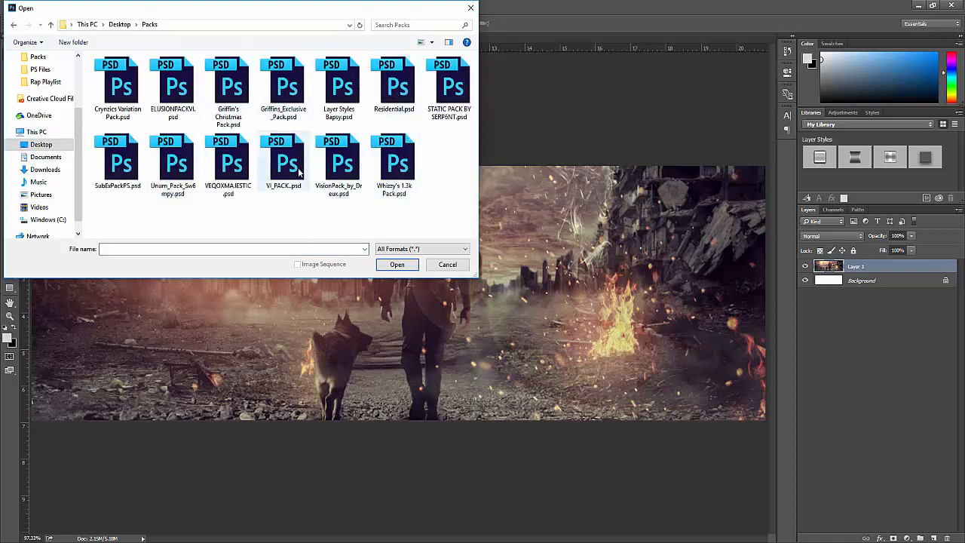
left_click(124, 167)
left_click(397, 264)
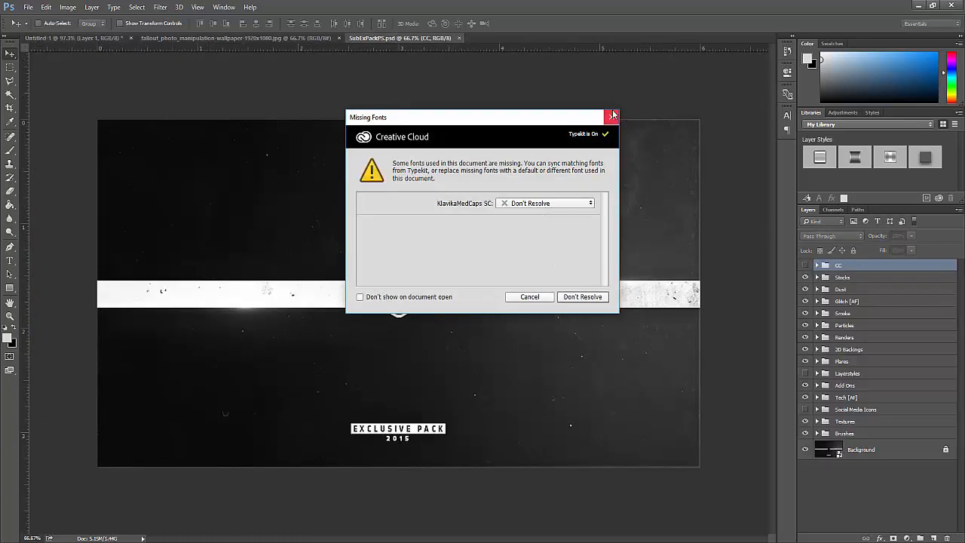
left_click(612, 115)
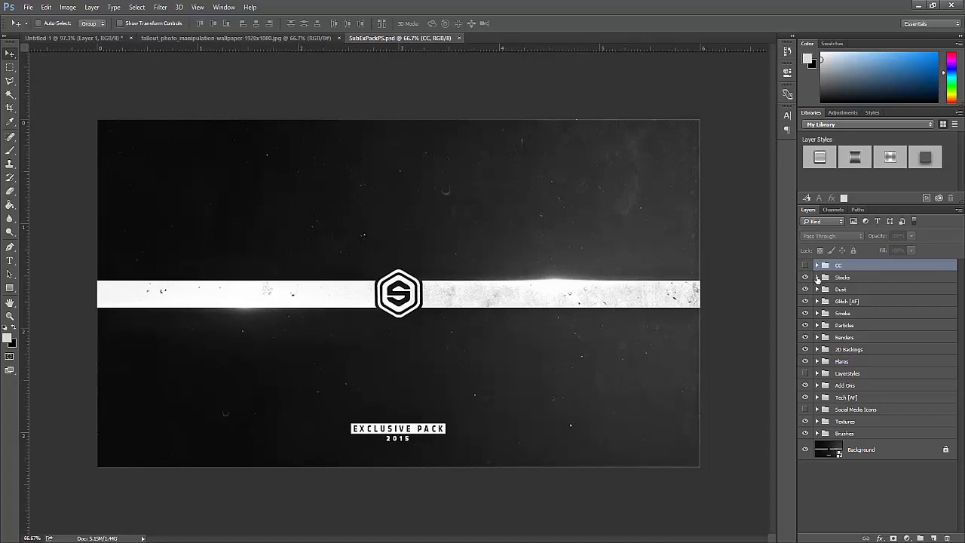
- Expand the Dust group of the pack, then show and select its first texture layer
left_click(817, 277)
left_click(817, 278)
left_click(817, 288)
left_click(804, 306)
left_click(804, 306)
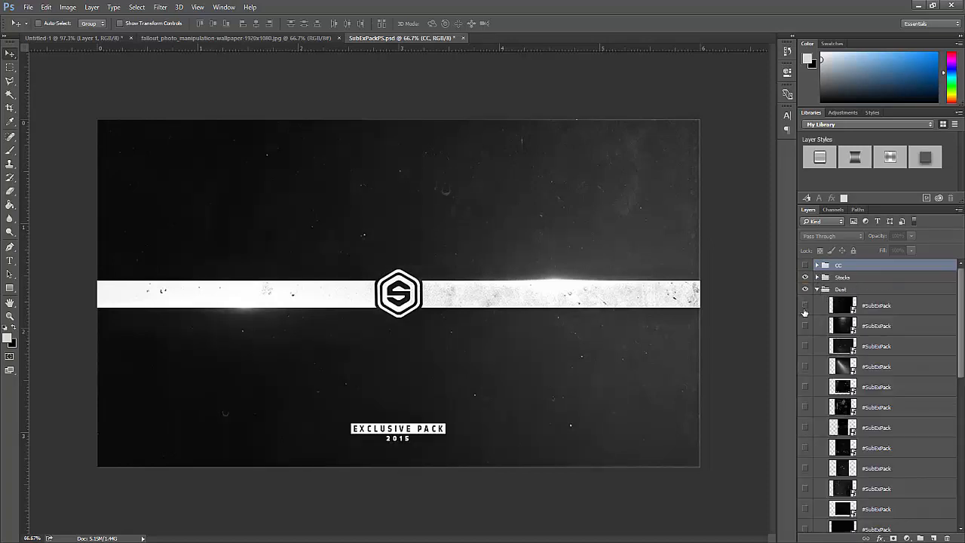
left_click(805, 306)
left_click(824, 309)
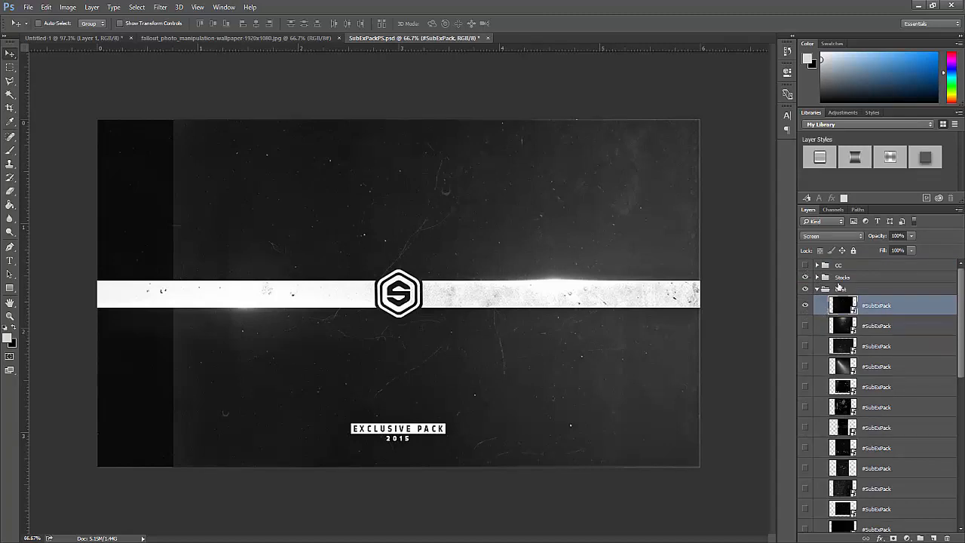
- Rasterize the first Dust texture layer and copy it onto the wallpaper banner in Untitled-1
right_click(901, 308)
left_click(803, 234)
left_click_drag(371, 271, 394, 327)
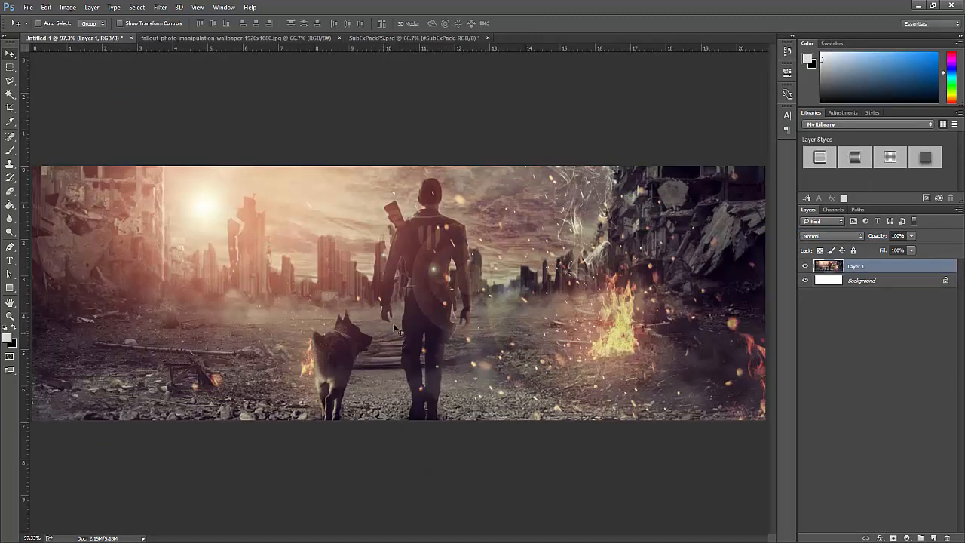
left_click(379, 39)
left_click_drag(347, 213, 457, 388)
left_click_drag(326, 356, 320, 350)
- Duplicate the dust layer, flip the copy horizontally and place it over the right part of the banner
key("ctrl+j")
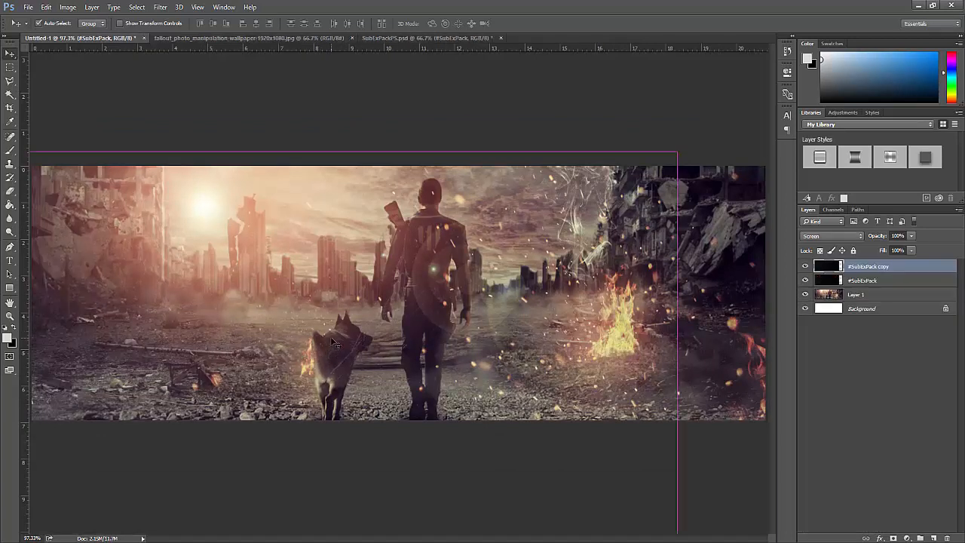
left_click_drag(257, 321, 504, 313)
key("ctrl+t")
right_click(498, 330)
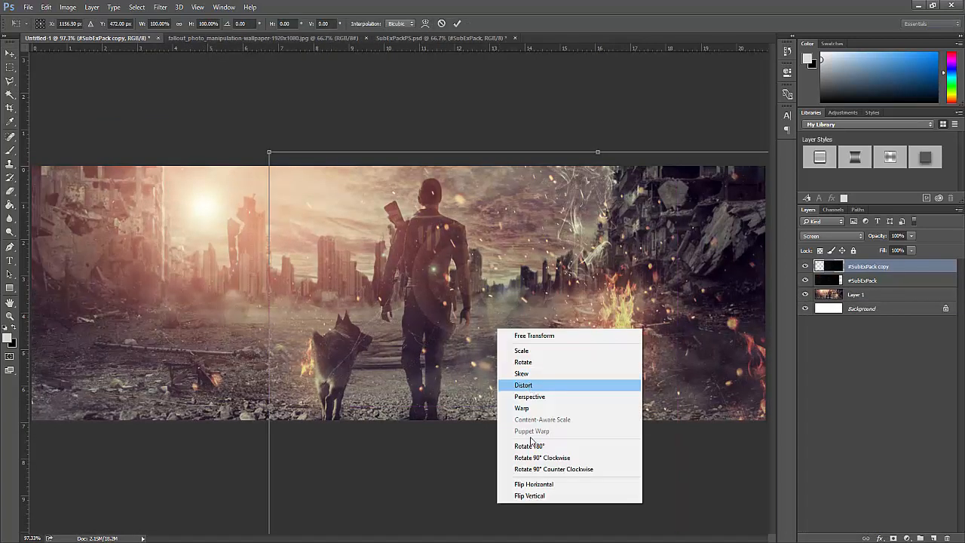
left_click(545, 485)
left_click_drag(400, 311, 443, 311)
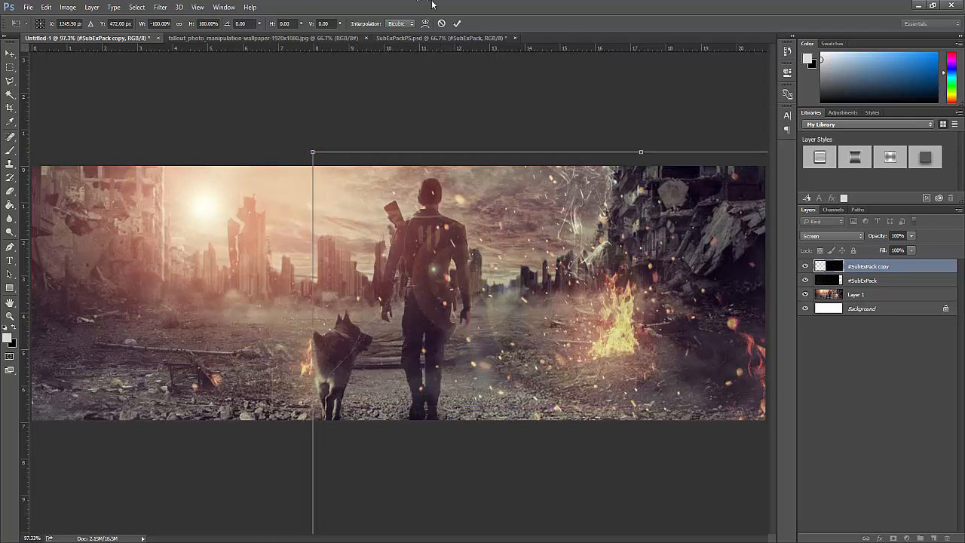
left_click(457, 24)
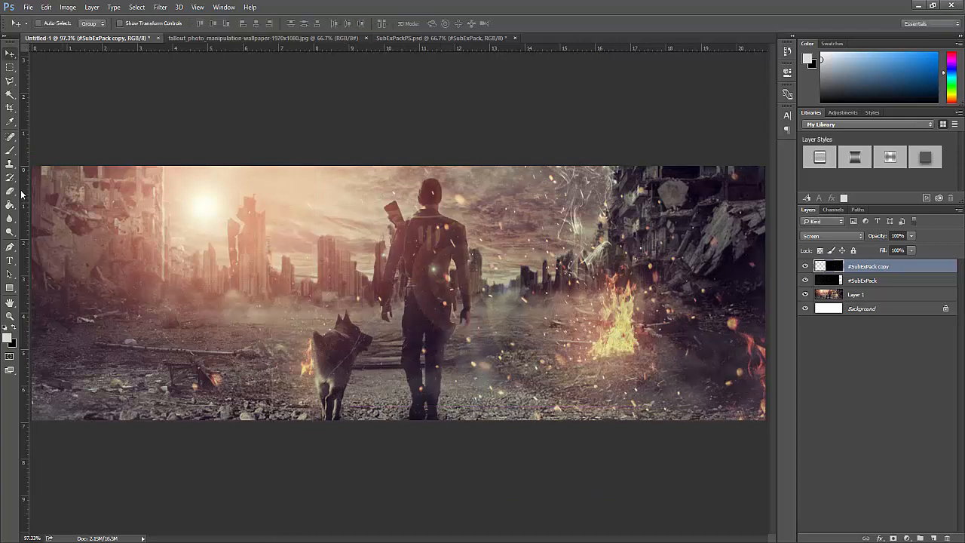
- Merge the two dust layers and set the merged layer's blend mode to Screen
left_click(880, 281, "shift")
key("ctrl+r")
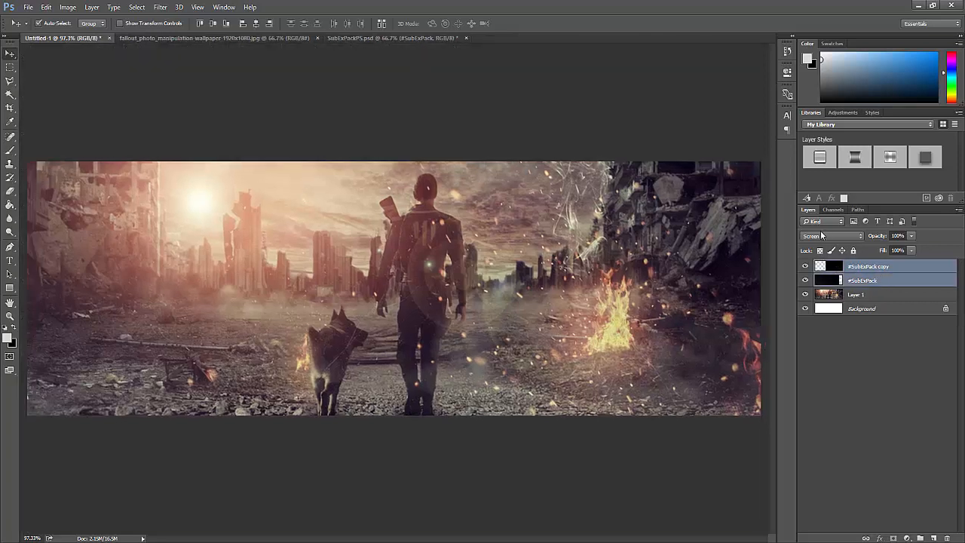
key("ctrl+e")
left_click(830, 236)
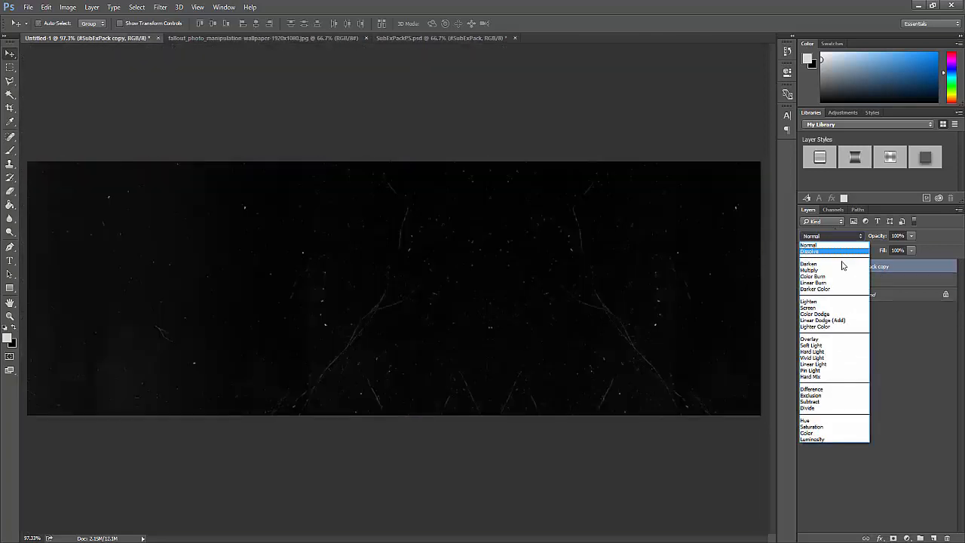
left_click(820, 315)
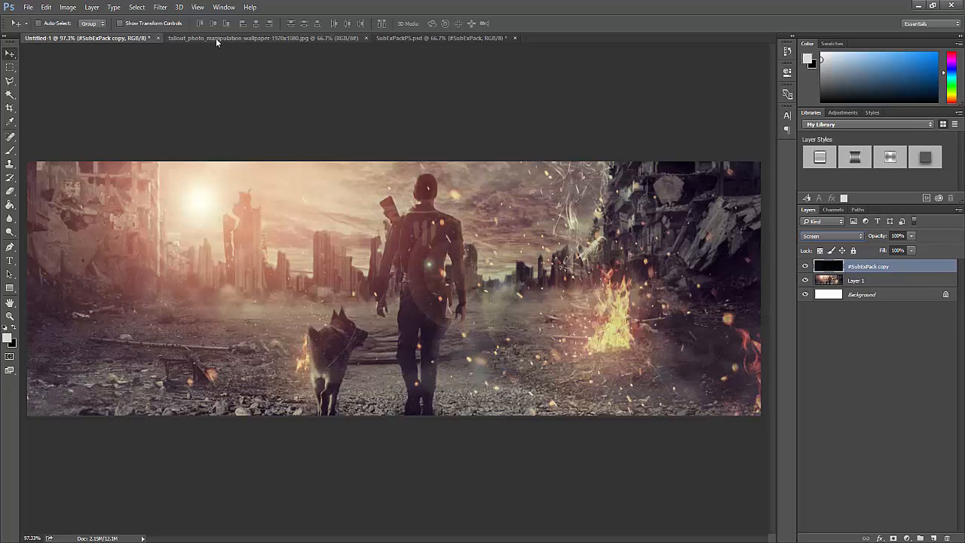
- Duplicate the merged dust layer and erase the dust over the man and the dog on both layers
key("ctrl+j")
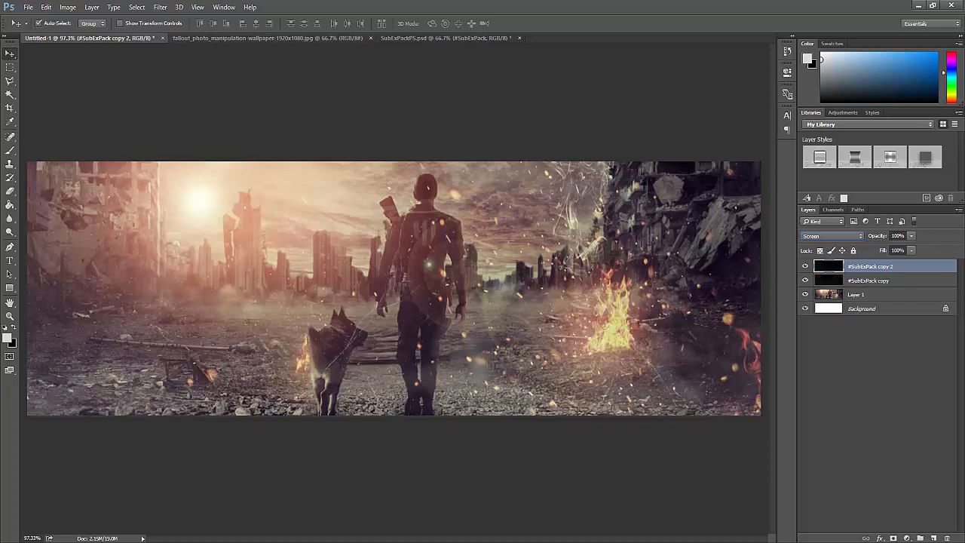
left_click(10, 191)
mouse_move(355, 399)
left_mouse_down()
mouse_move(407, 281)
mouse_move(334, 380)
mouse_move(423, 213)
left_mouse_up()
left_click(862, 281)
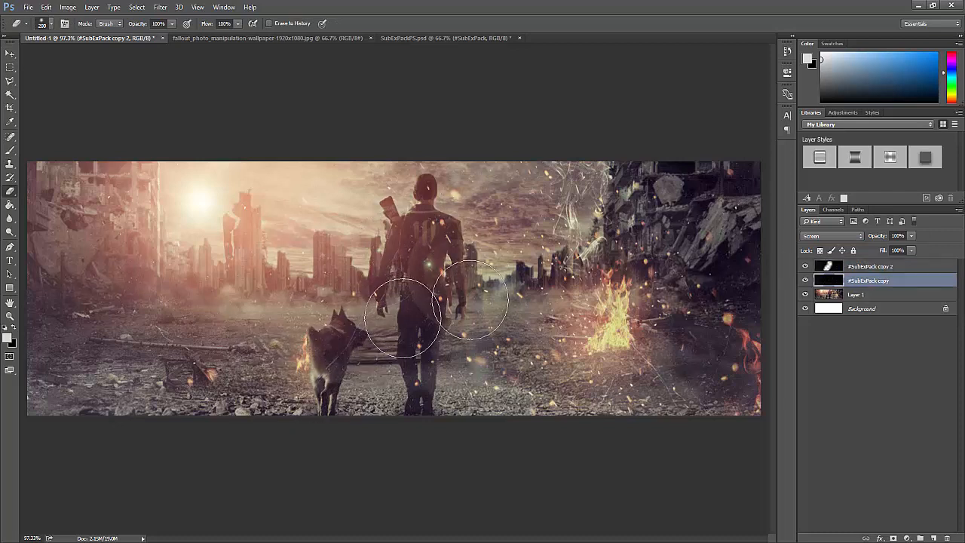
mouse_move(403, 317)
left_mouse_down()
mouse_move(372, 356)
mouse_move(360, 328)
mouse_move(368, 312)
mouse_move(423, 289)
mouse_move(387, 336)
mouse_move(372, 399)
left_mouse_up()
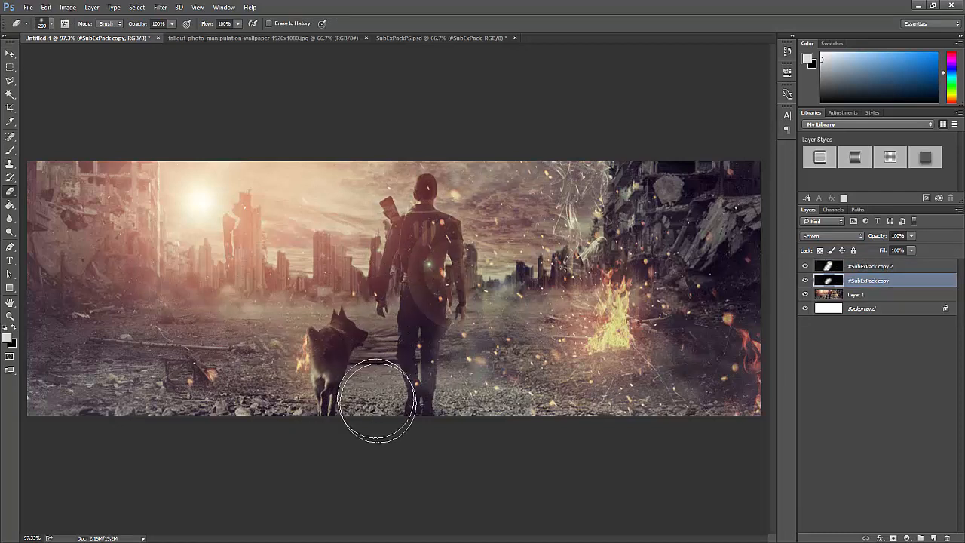
- Close the fallout wallpaper document and preview the second and third Dust layers in SubExPackPS.psd with the first one hidden
left_click(210, 38)
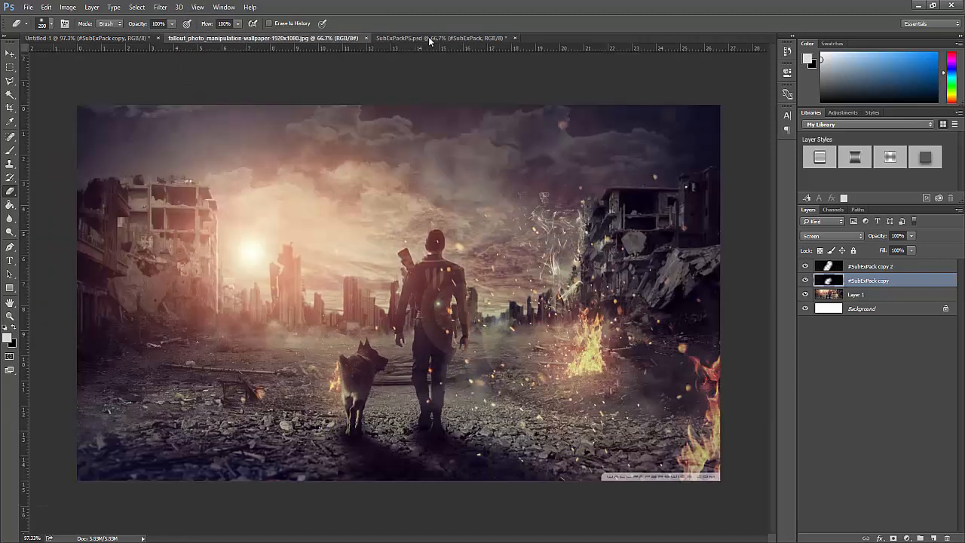
left_click(366, 37)
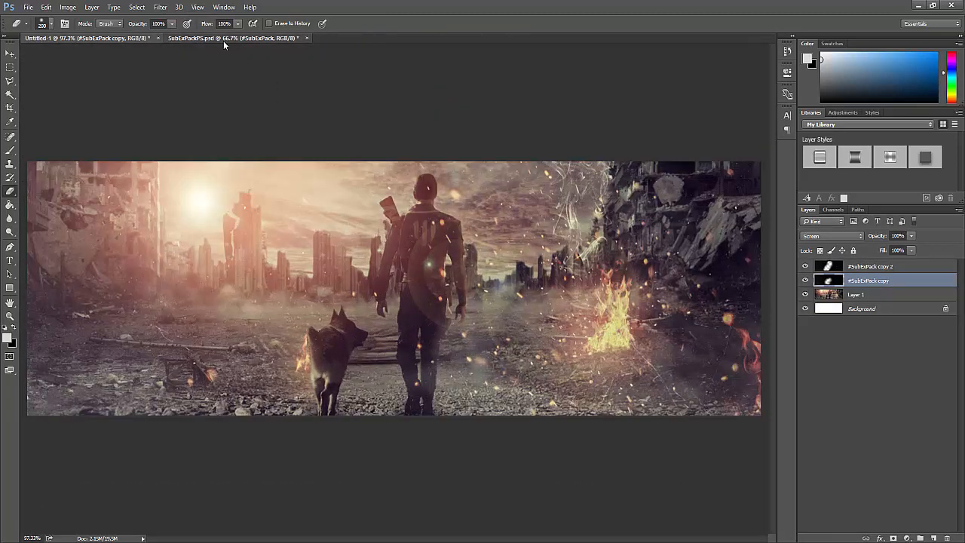
left_click(223, 38)
left_click(805, 306)
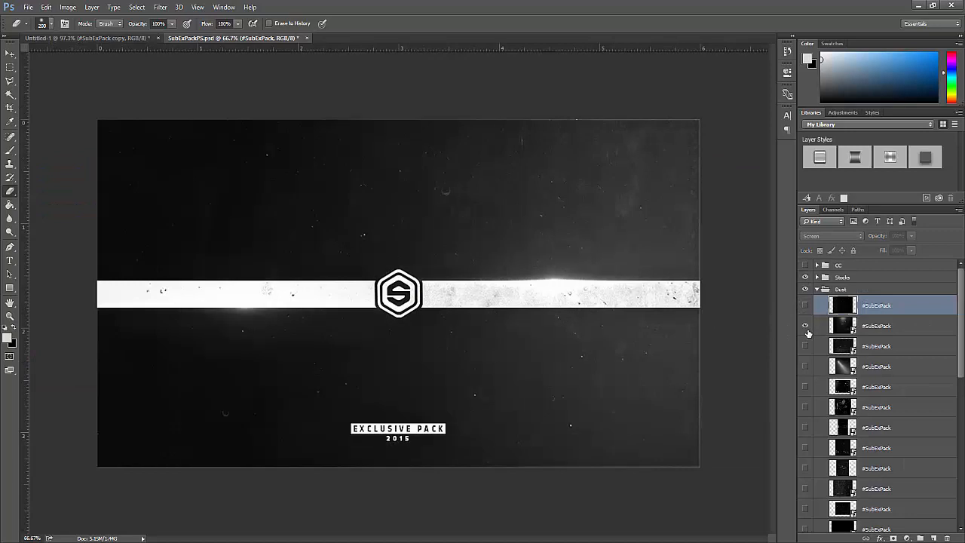
left_click(806, 327)
left_click(805, 345)
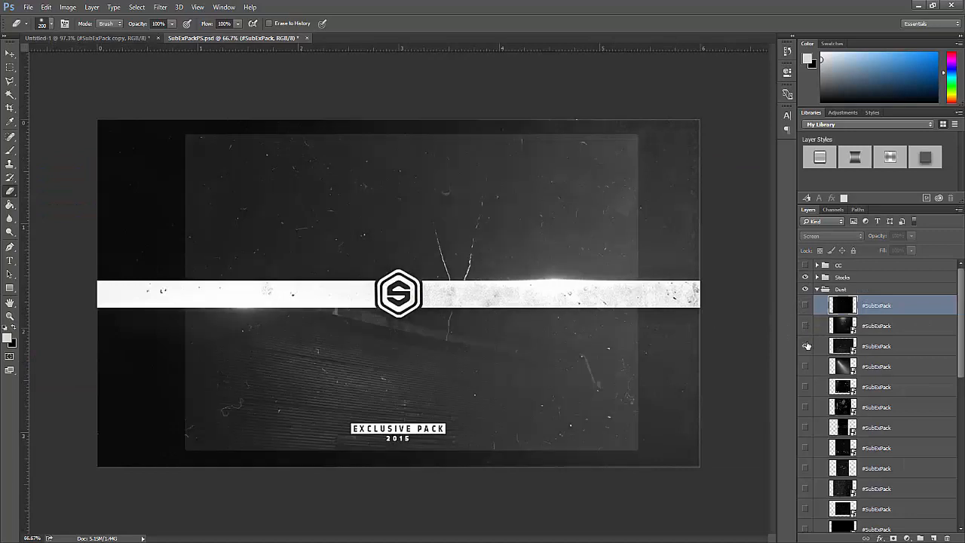
left_click(806, 345)
- Show the second Dust layer, copy it into the Untitled-1 banner and position it over the scene
left_click(806, 326)
left_click(826, 323)
key("v")
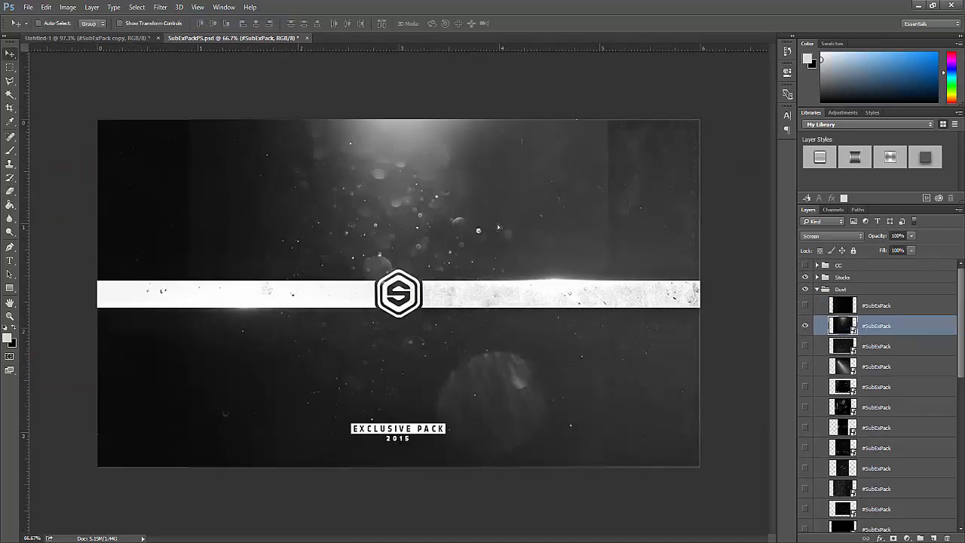
left_click_drag(497, 227, 436, 302)
left_click_drag(322, 316, 531, 253)
left_click_drag(483, 317, 498, 293)
- Create a new document 1920 pixels wide and 1080 pixels high
left_click(27, 7)
left_click(38, 21)
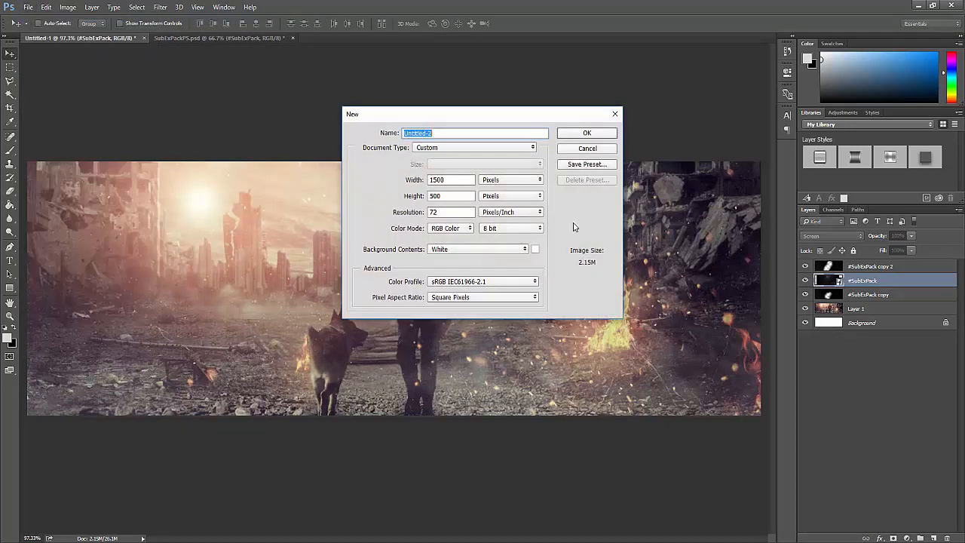
key("Tab")
type("1920")
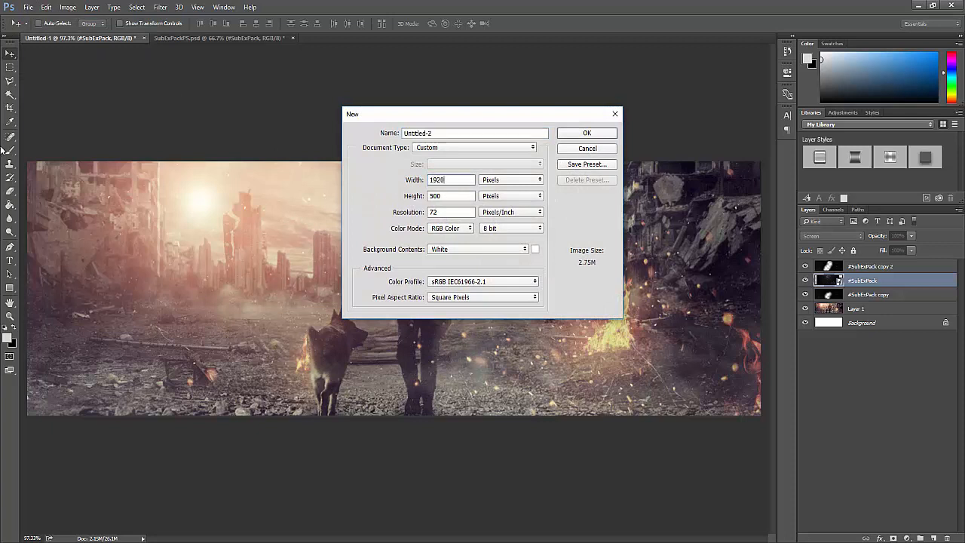
key("Tab")
type("1080")
key("Return")
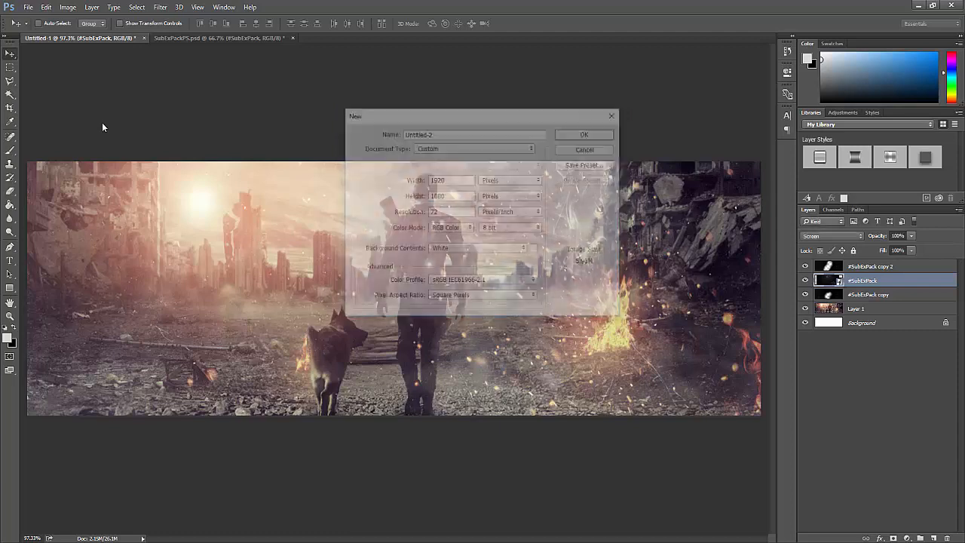
- Copy the first two Dust layers from SubExPackPS.psd together into the new Untitled-2 document
left_click(173, 39)
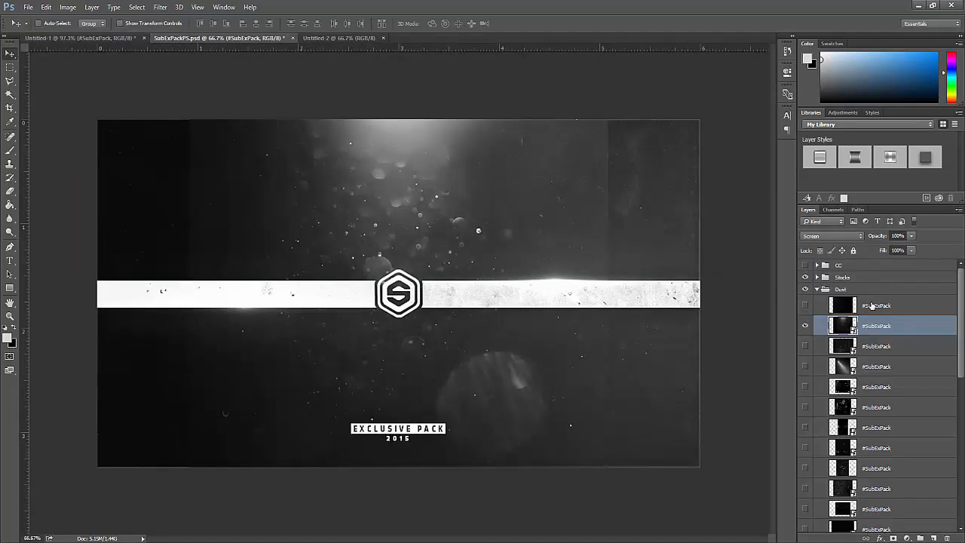
left_click(876, 305)
left_click(880, 326, "shift")
left_click_drag(345, 196, 446, 329)
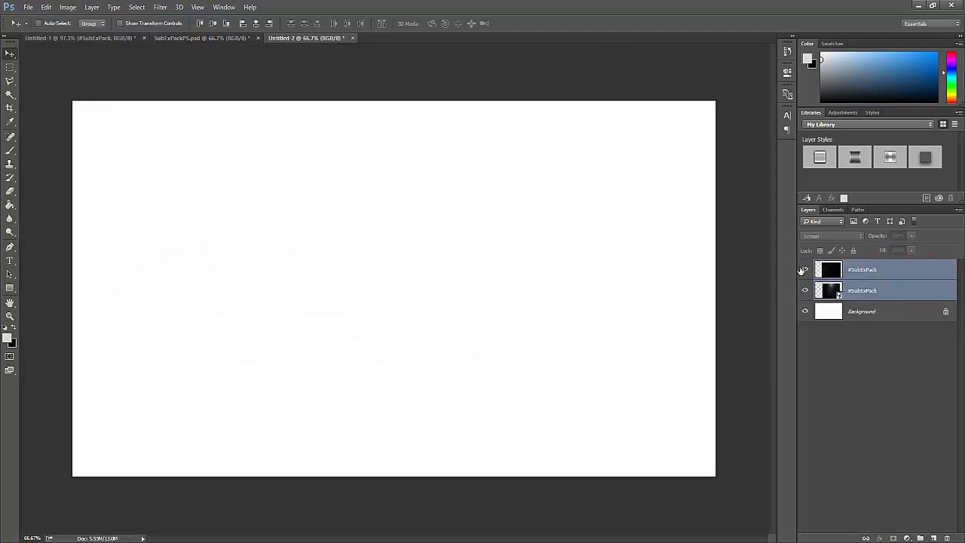
- Unlock the white background layer of Untitled-2 and fill it with black
left_click(868, 318)
left_click(947, 312)
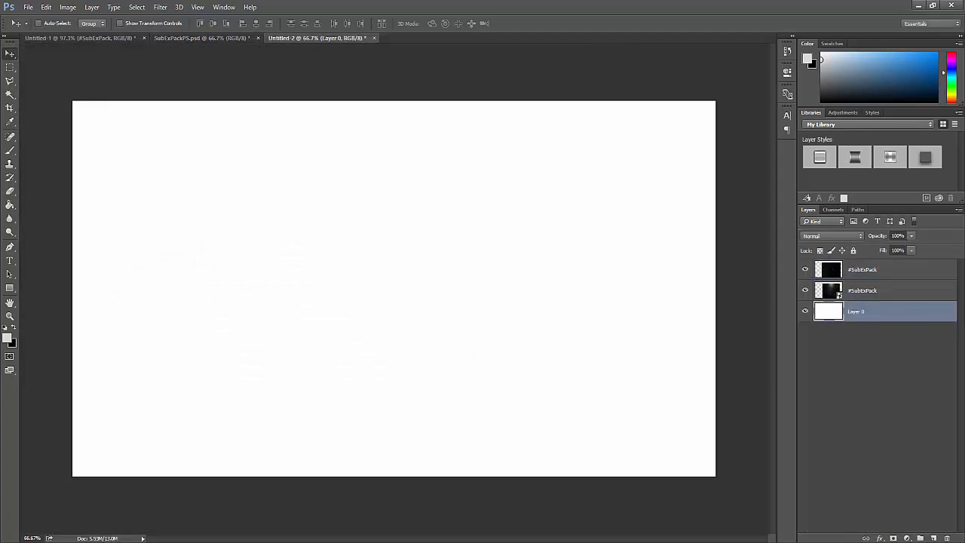
left_click(10, 207)
left_click(113, 227)
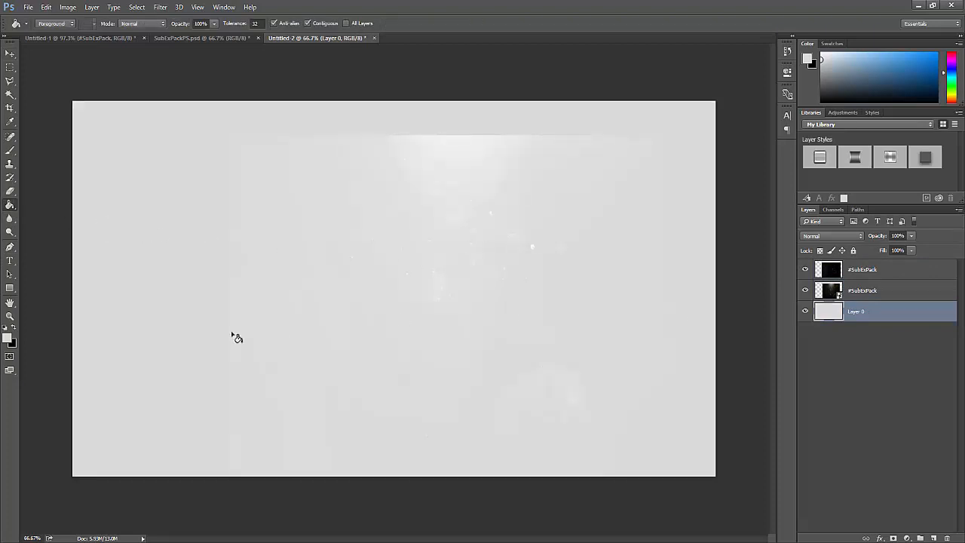
left_click(12, 328)
left_click(198, 349)
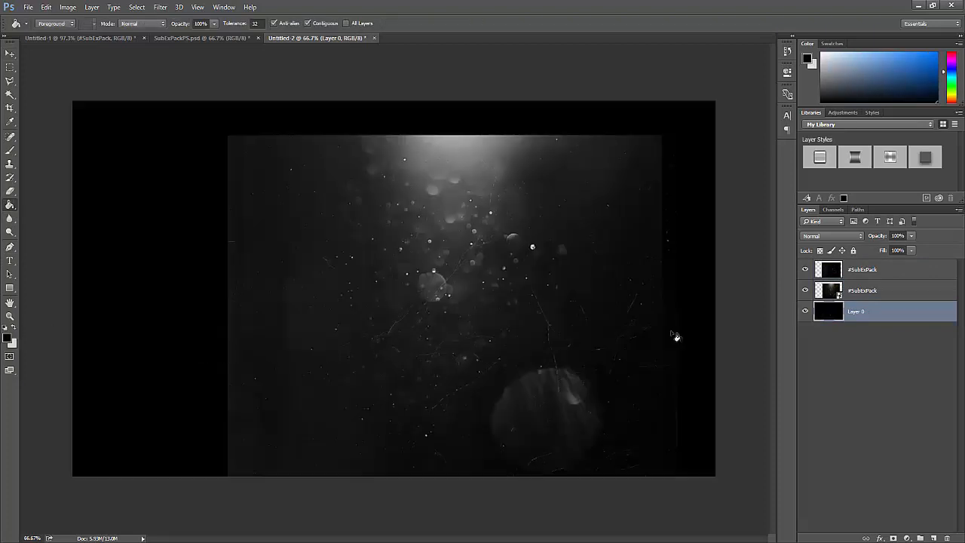
- Reposition both dust layers in Untitled-2, shifting each one up and to the left so they sit closer to the canvas centre
left_click(859, 272)
left_click(9, 53)
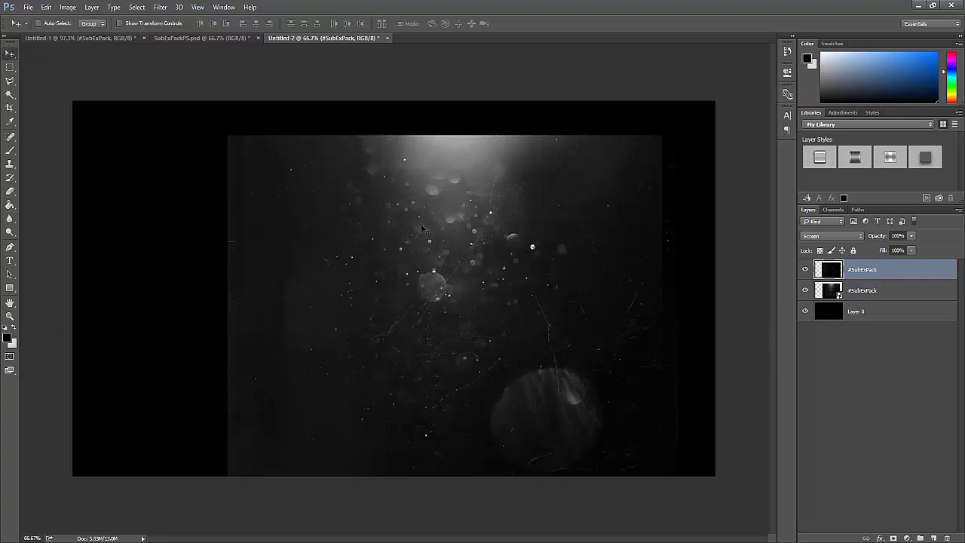
left_click_drag(419, 204, 375, 175)
left_click(899, 291)
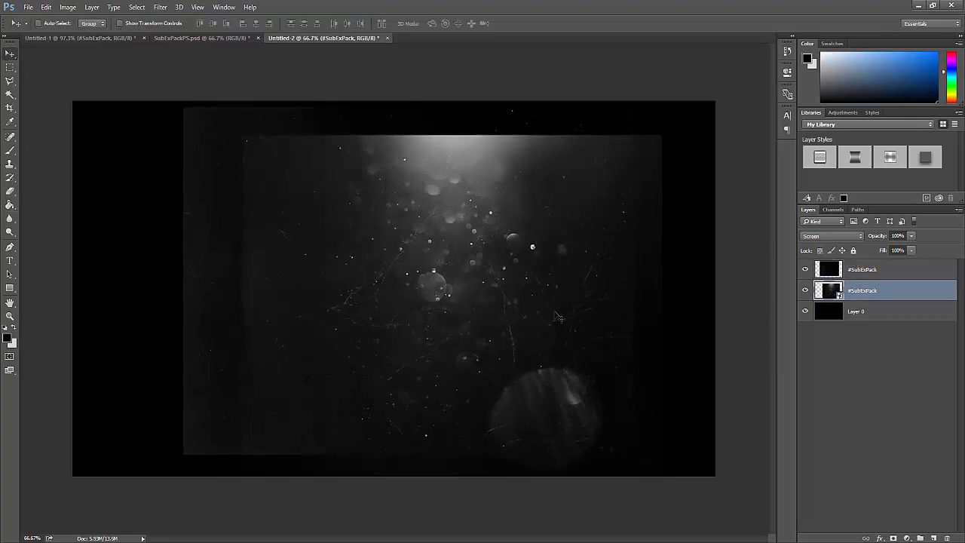
left_click_drag(557, 313, 499, 280)
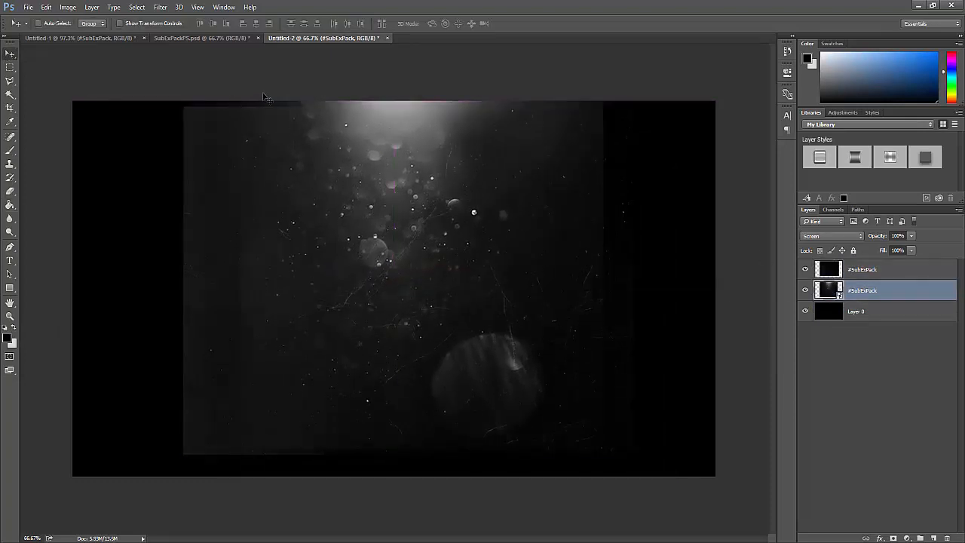
- Scale the selected #SubExPack dust layer in the Untitled-1 banner to about 122% and centre it horizontally behind the walking man
left_click(205, 34)
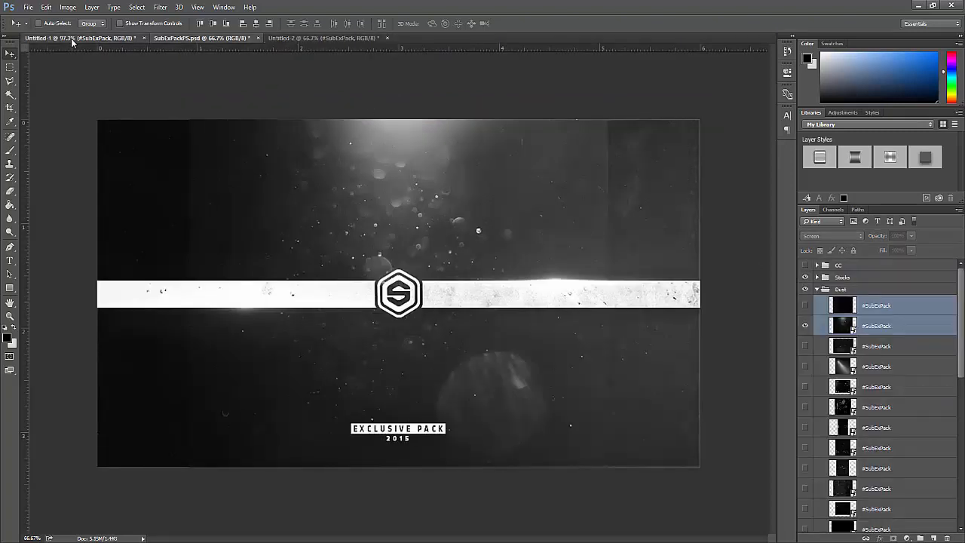
left_click(73, 39)
left_click_drag(515, 326, 549, 313)
key("ctrl+t")
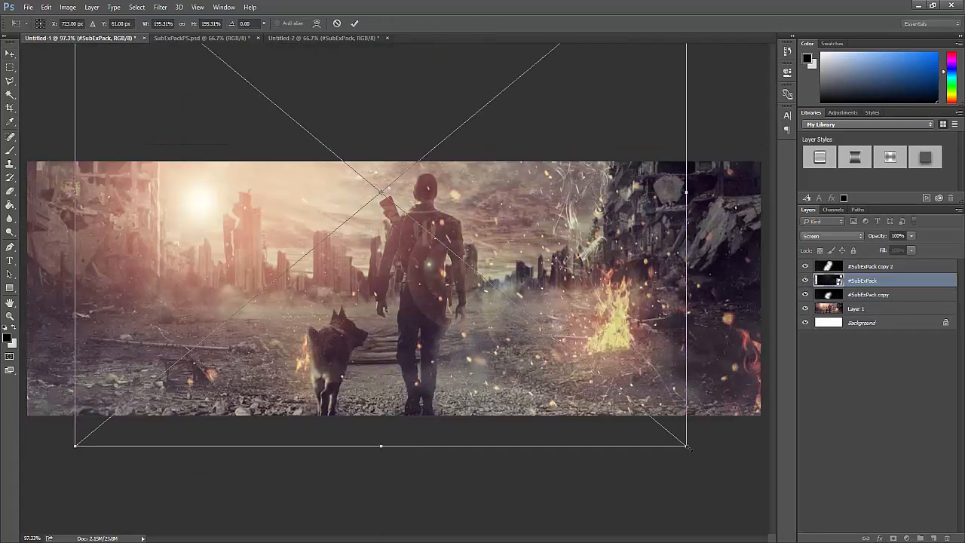
left_click_drag(686, 446, 459, 257)
left_click_drag(336, 197, 463, 331)
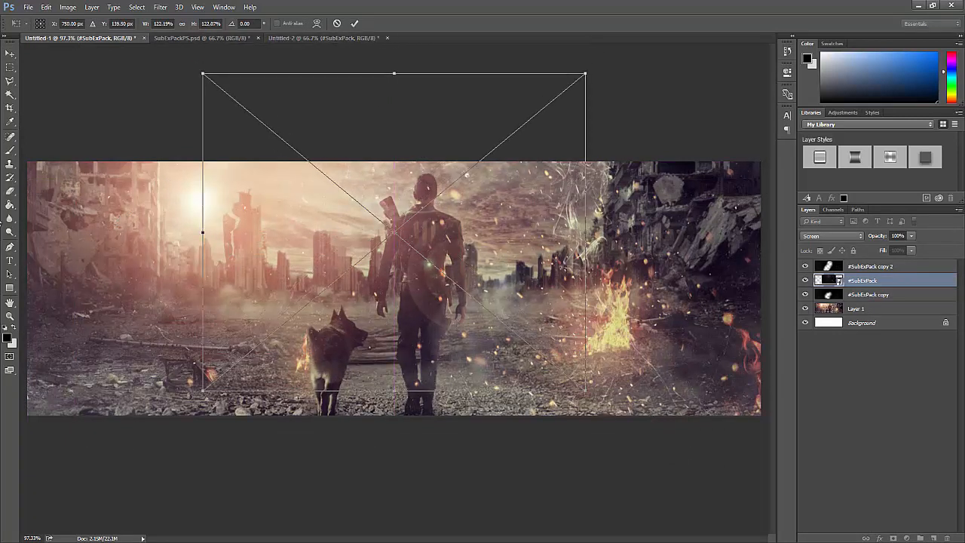
left_click(355, 23)
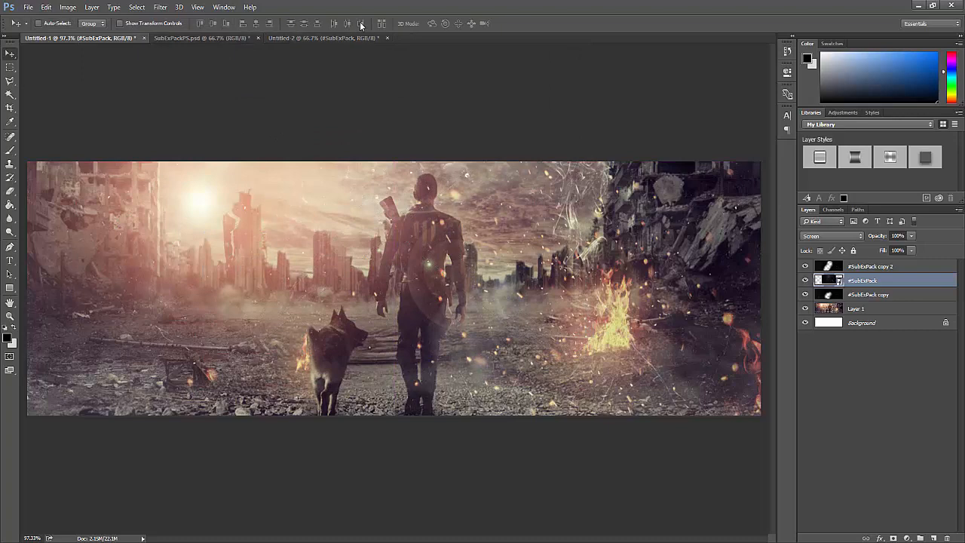
- Rasterize the #SubExPack dust layer in the banner and erase its hard outer edges
left_click(10, 191)
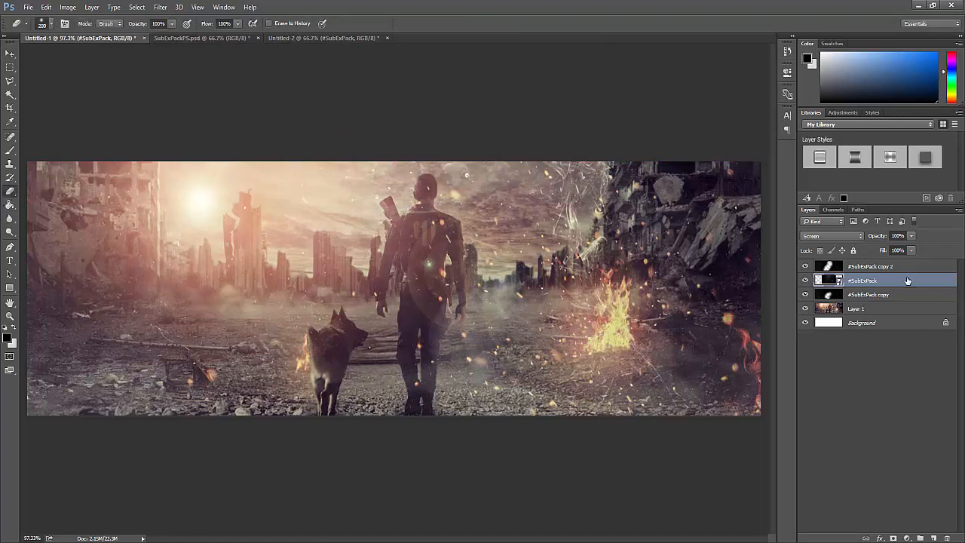
right_click(908, 281)
left_click(783, 233)
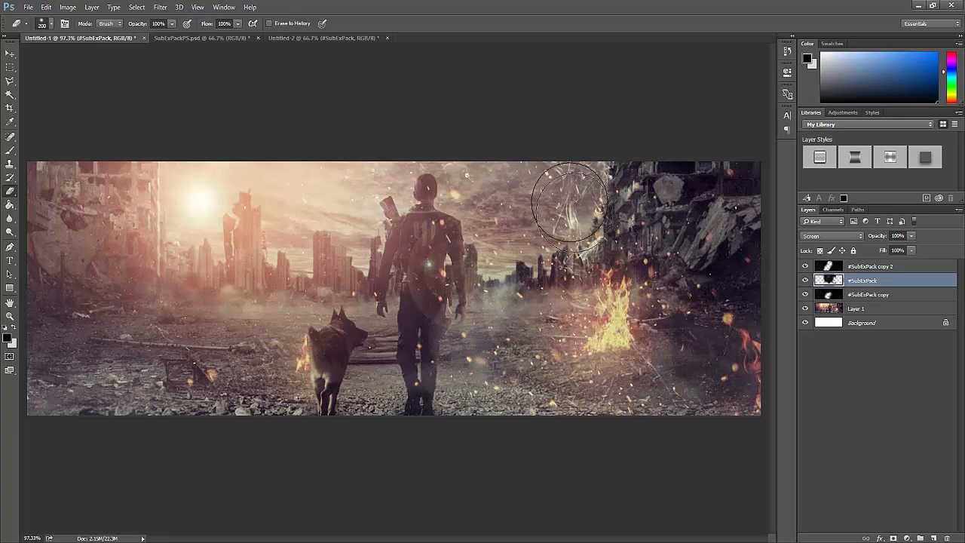
- Duplicate the erased dust layer and set the duplicate's opacity to 34%
key("ctrl+j")
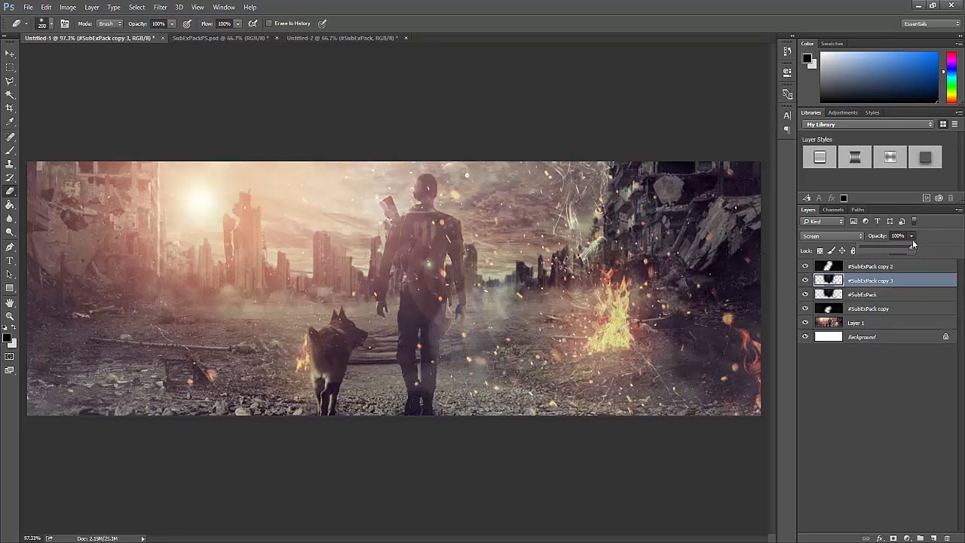
left_click_drag(885, 251, 875, 249)
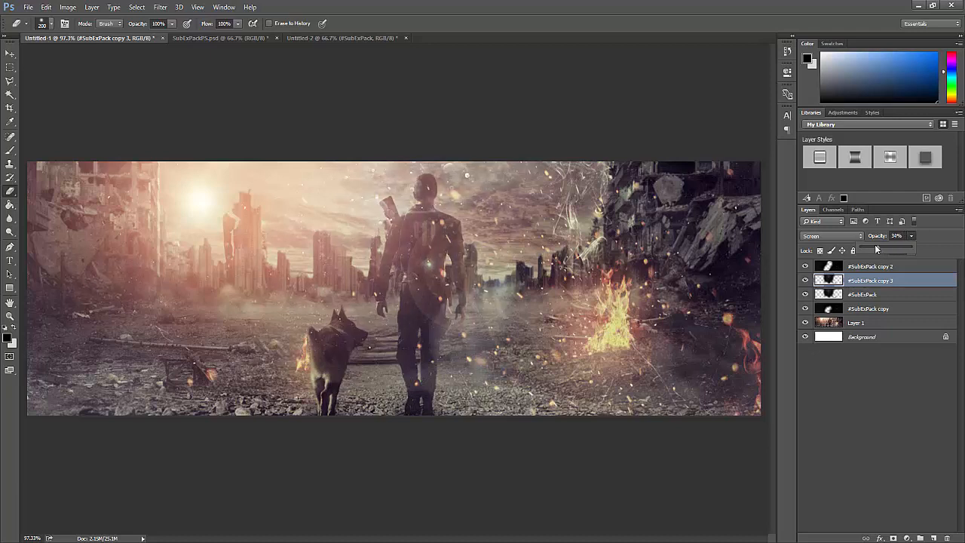
- Hide the second Dust layer in SubExPackPS.psd and preview the third, fourth and fifth ones individually
left_click(306, 38)
left_click(218, 38)
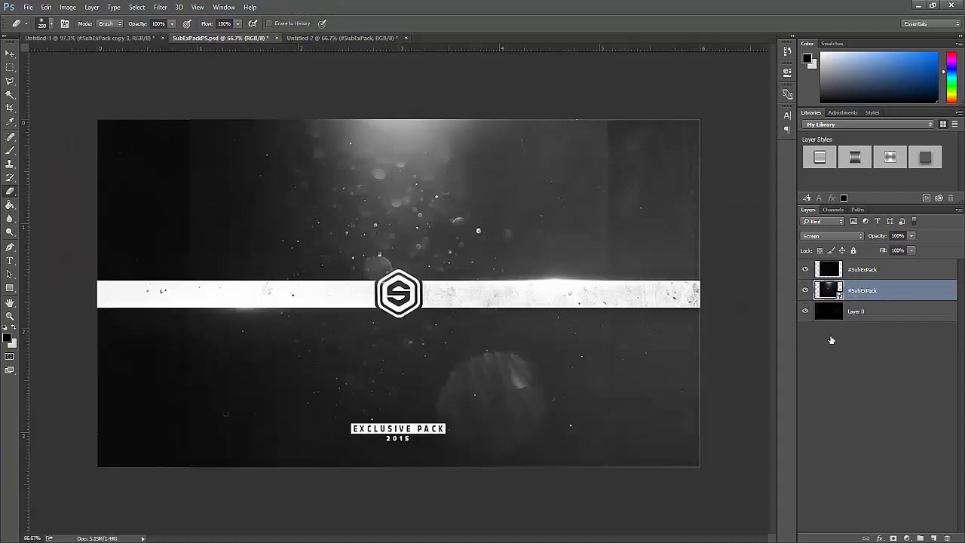
left_click(806, 325)
left_click(805, 346)
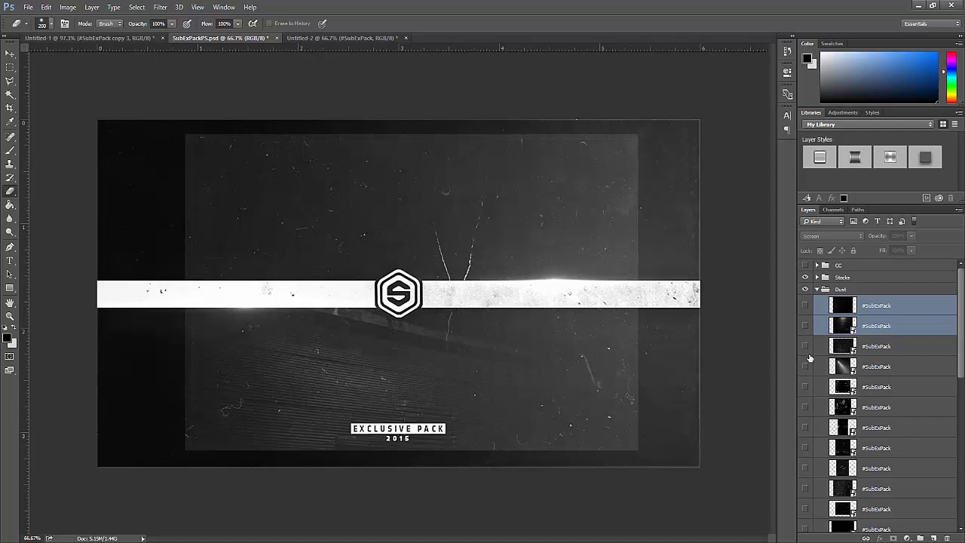
left_click(805, 346)
left_click(805, 366)
left_click(806, 386)
left_click(808, 386)
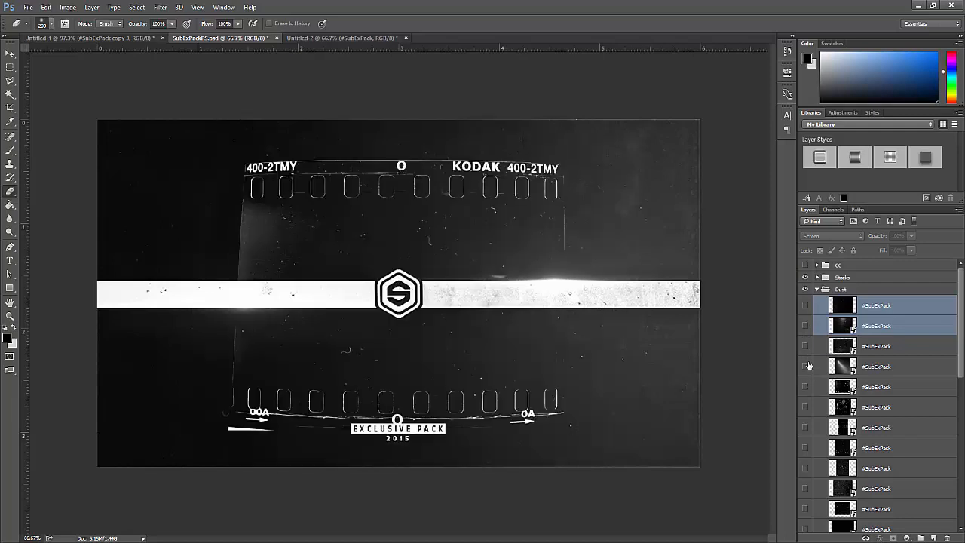
- Show the fourth Dust layer with the diagonal light beam and copy it into the Untitled-1 banner
left_click(808, 365)
right_click(808, 362)
left_click(822, 362)
left_click(9, 55)
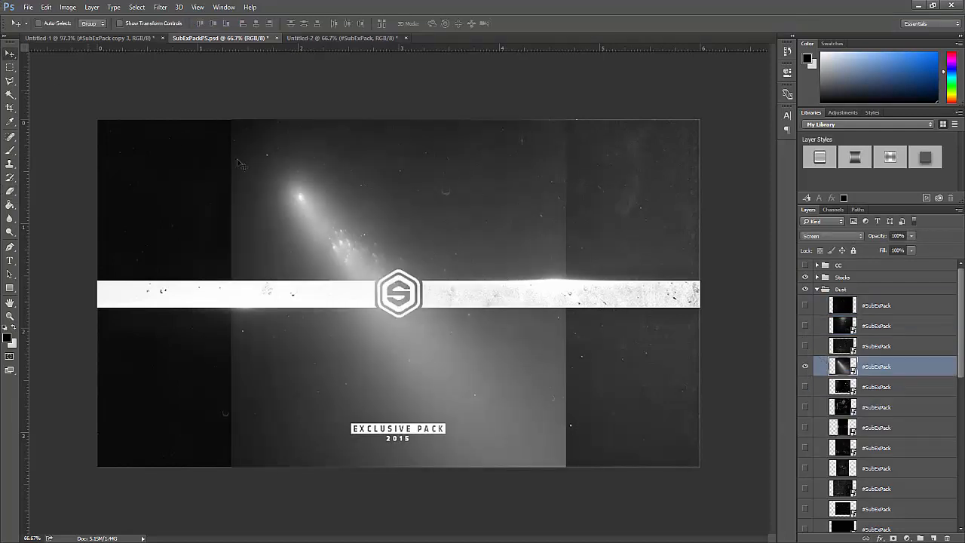
mouse_move(242, 158)
left_mouse_down()
mouse_move(68, 25)
mouse_move(91, 91)
mouse_move(387, 358)
mouse_move(389, 196)
mouse_move(400, 196)
left_mouse_up()
- Set the light-beam layer's blending mode to Linear Dodge (Add) and position it so the beam starts at the sun
left_click(829, 236)
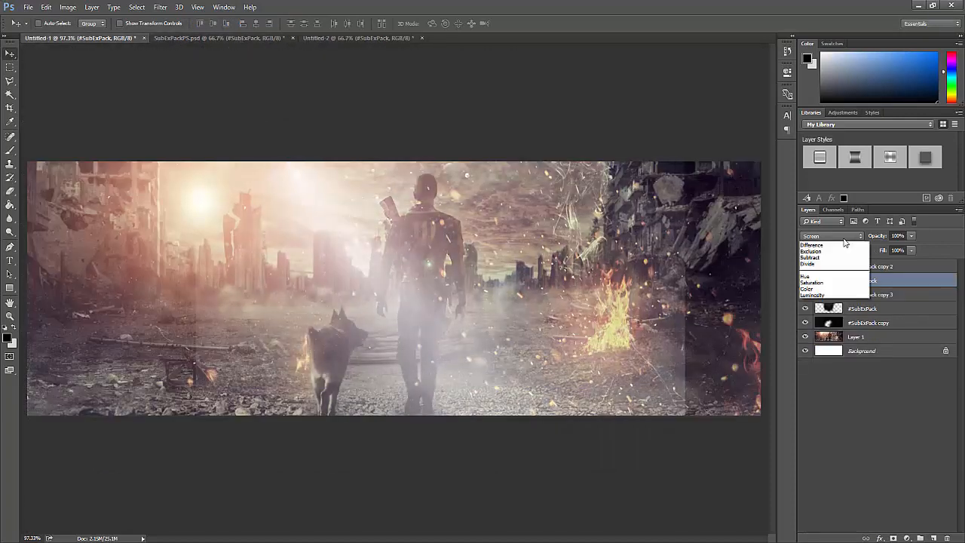
left_click(824, 320)
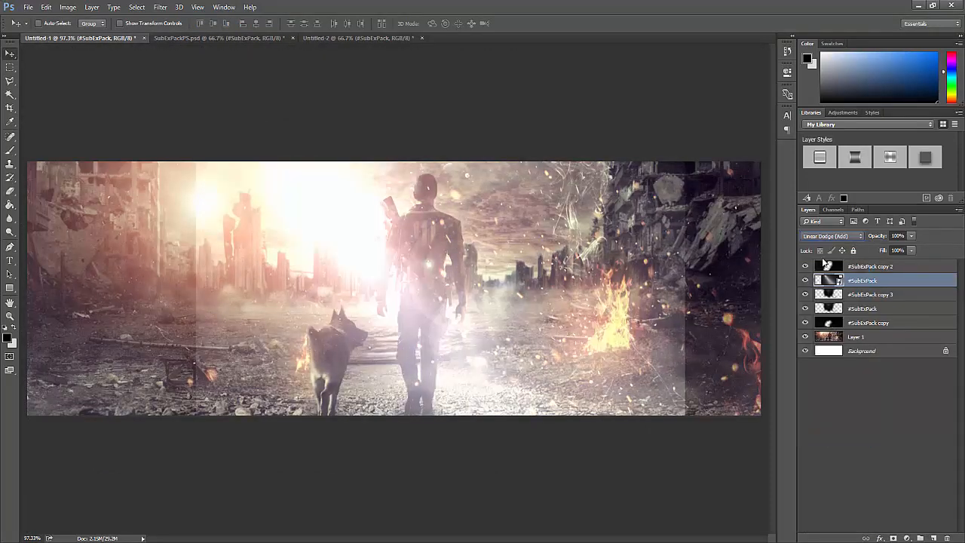
mouse_move(465, 332)
left_mouse_down()
mouse_move(428, 328)
mouse_move(462, 316)
mouse_move(374, 332)
left_mouse_up()
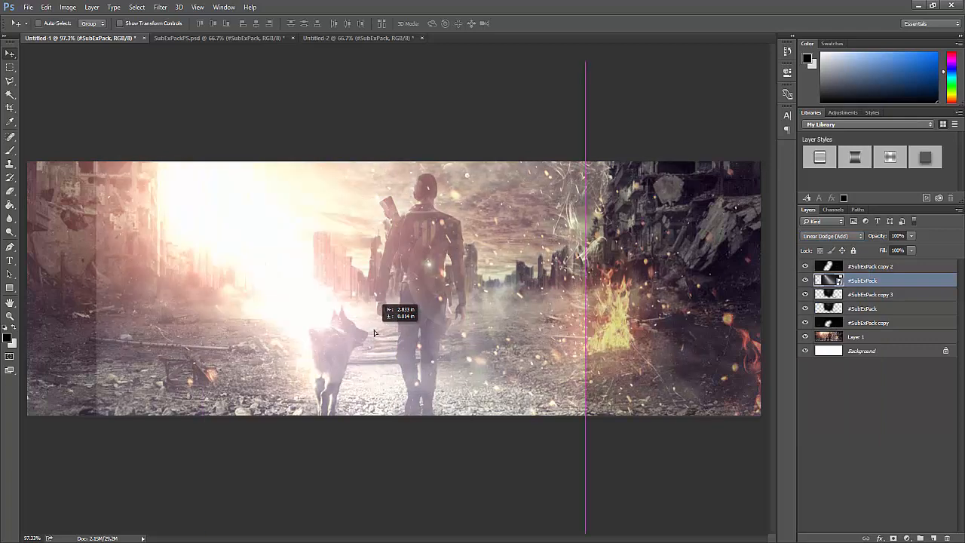
key("ctrl+t")
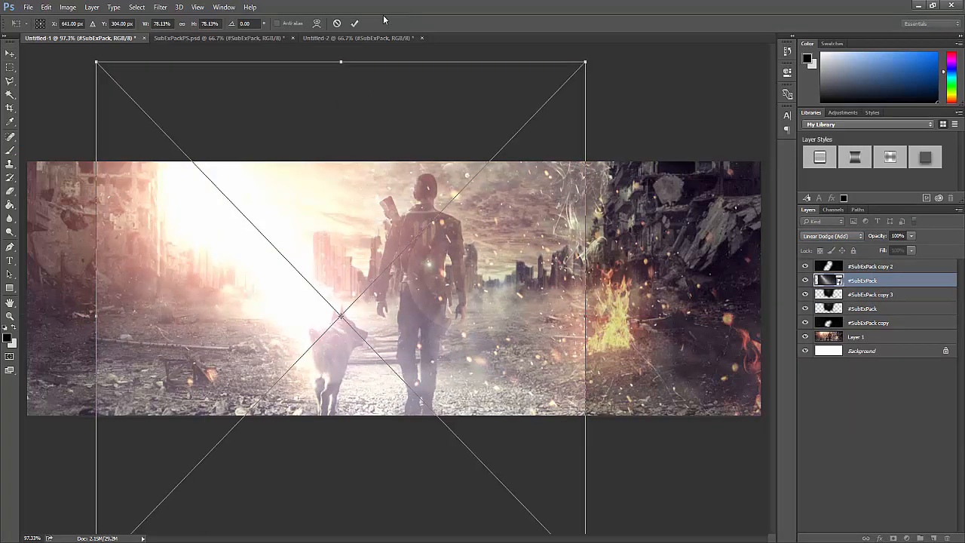
left_click(355, 23)
mouse_move(319, 226)
left_mouse_down()
mouse_move(498, 271)
mouse_move(313, 253)
mouse_move(337, 341)
mouse_move(338, 308)
mouse_move(343, 331)
mouse_move(418, 297)
mouse_move(452, 332)
mouse_move(418, 322)
mouse_move(445, 325)
mouse_move(432, 316)
mouse_move(306, 381)
mouse_move(717, 343)
mouse_move(452, 323)
mouse_move(668, 366)
mouse_move(635, 385)
left_mouse_up()
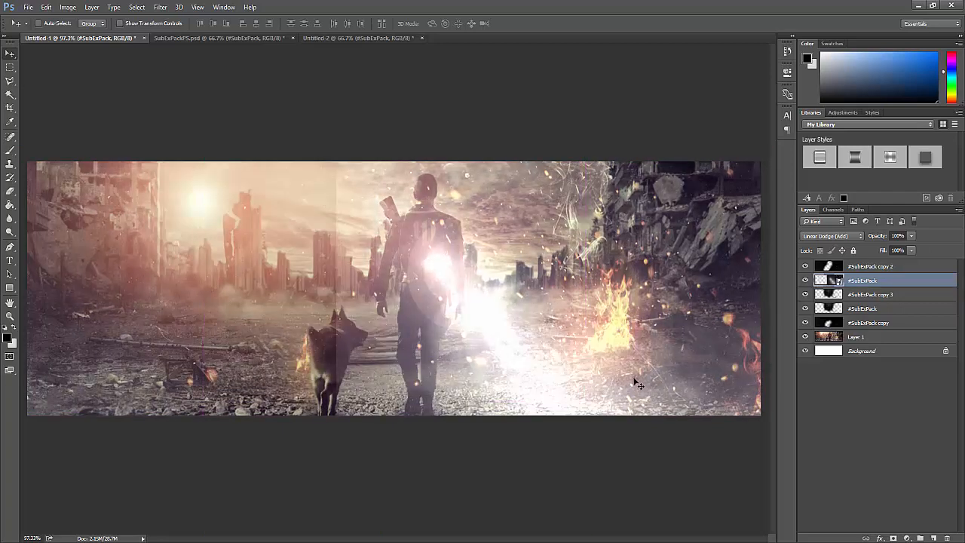
mouse_move(585, 344)
left_mouse_down()
mouse_move(588, 321)
mouse_move(392, 270)
left_mouse_up()
- Rasterize the light-beam layer and erase its hard vertical edges and the haze around the man
left_click(10, 193)
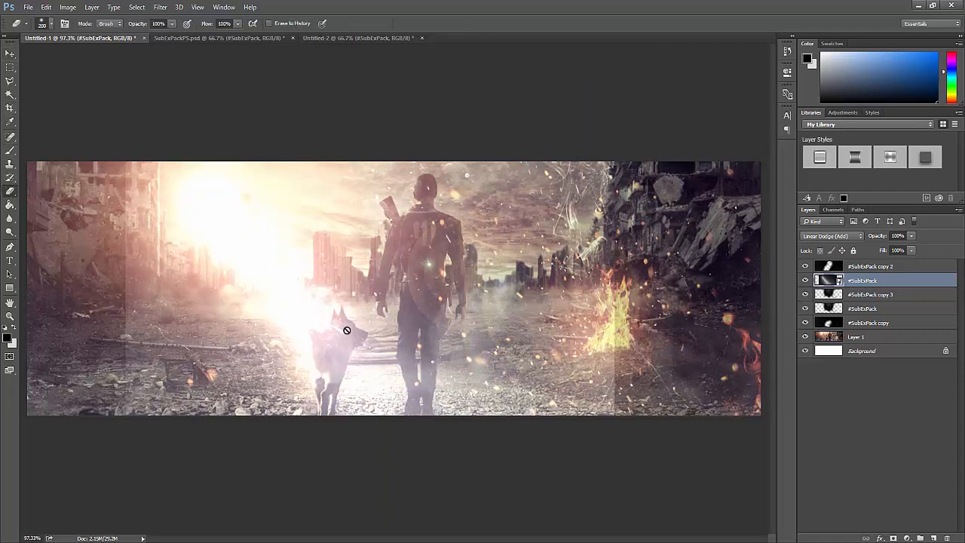
left_click(340, 327)
left_click(460, 217)
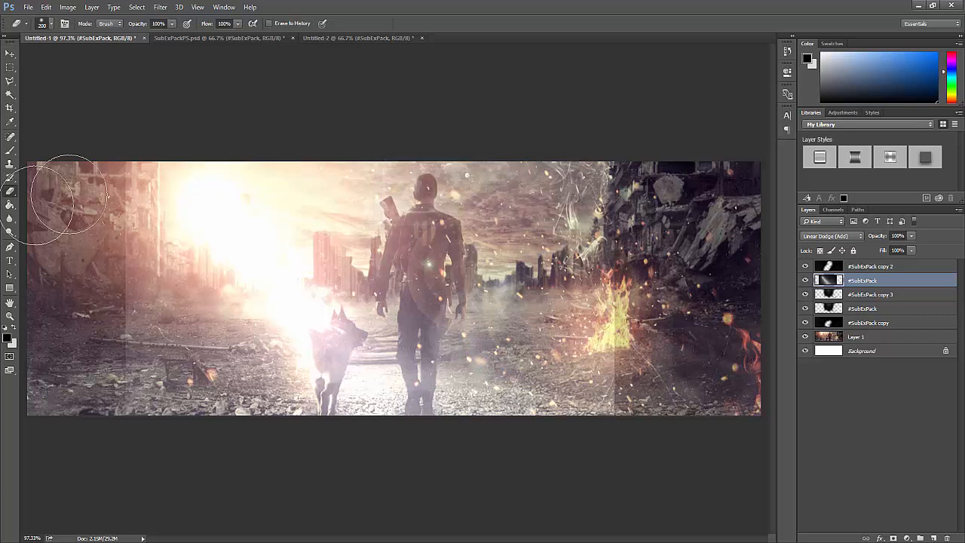
mouse_move(112, 212)
left_mouse_down()
mouse_move(134, 434)
mouse_move(185, 476)
left_mouse_up()
mouse_move(633, 419)
left_mouse_down()
mouse_move(578, 279)
mouse_move(583, 196)
mouse_move(581, 403)
mouse_move(506, 352)
mouse_move(487, 399)
mouse_move(413, 419)
mouse_move(403, 401)
mouse_move(487, 214)
mouse_move(490, 168)
mouse_move(444, 260)
mouse_move(487, 328)
mouse_move(430, 180)
mouse_move(324, 181)
mouse_move(370, 205)
left_mouse_up()
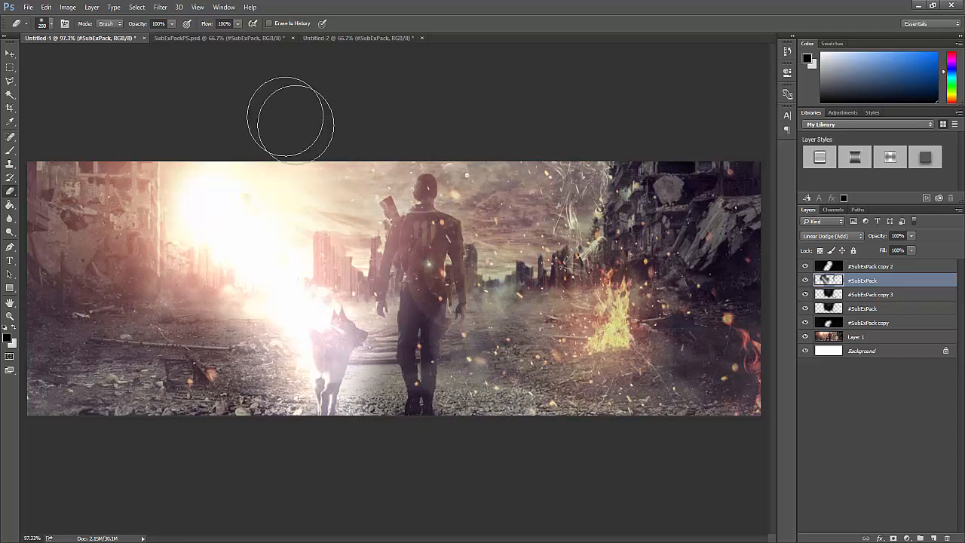
- Try lowering the light-beam layer's opacity to 82% and erasing the glow over the sun at full strength
left_click(8, 53)
mouse_move(902, 247)
left_mouse_down()
mouse_move(883, 245)
mouse_move(905, 251)
left_mouse_up()
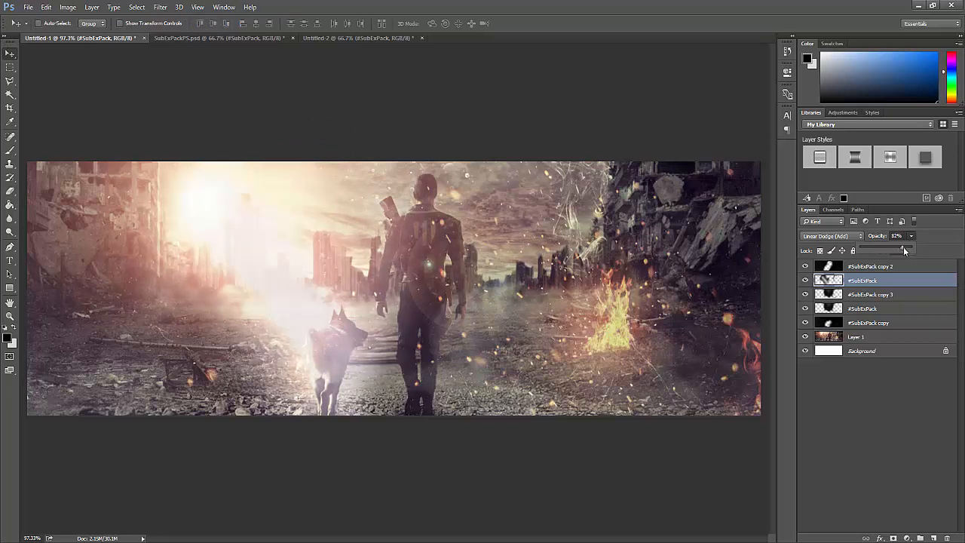
left_click(10, 195)
left_click_drag(207, 206, 231, 228)
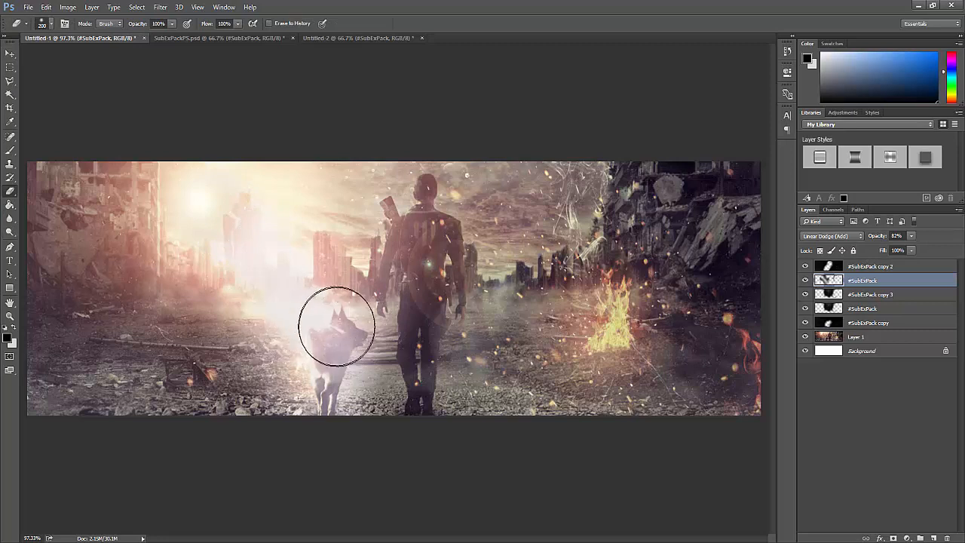
key("ctrl+z")
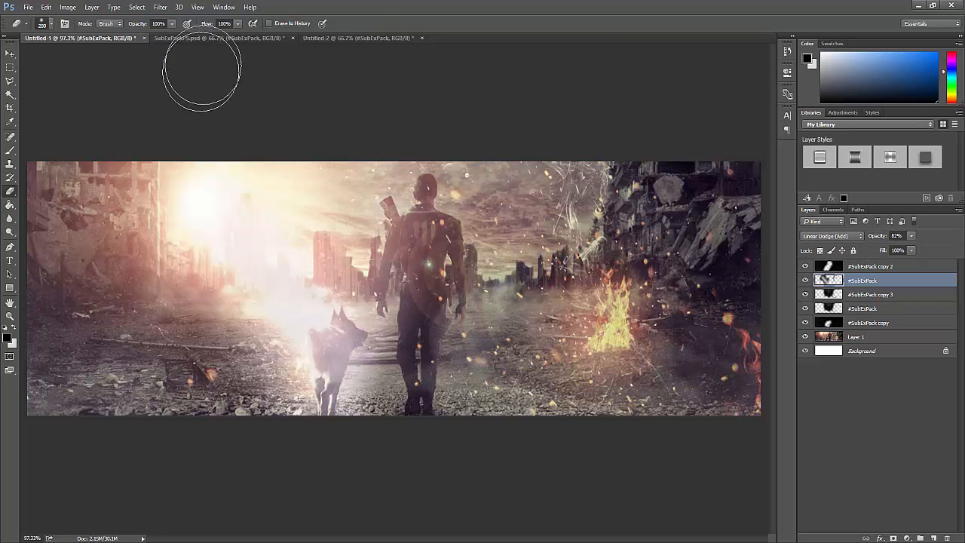
key("ctrl+alt+z")
- Set the eraser's opacity to 34% and soften the light beam beside the dog, undoing the surplus strokes
left_click(172, 26)
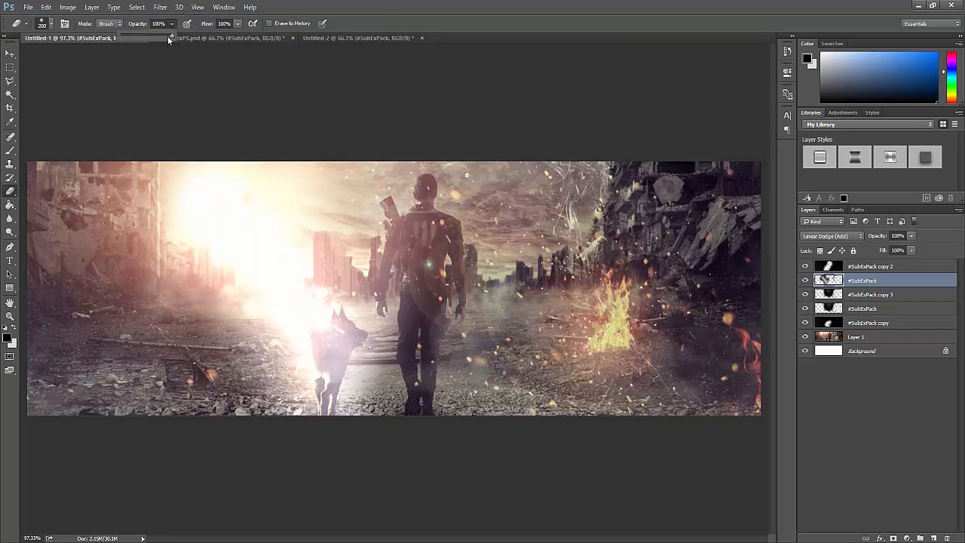
mouse_move(300, 324)
left_mouse_down()
mouse_move(315, 303)
mouse_move(252, 271)
mouse_move(248, 233)
mouse_move(268, 213)
left_mouse_up()
key("ctrl+z")
key("ctrl+alt+z")
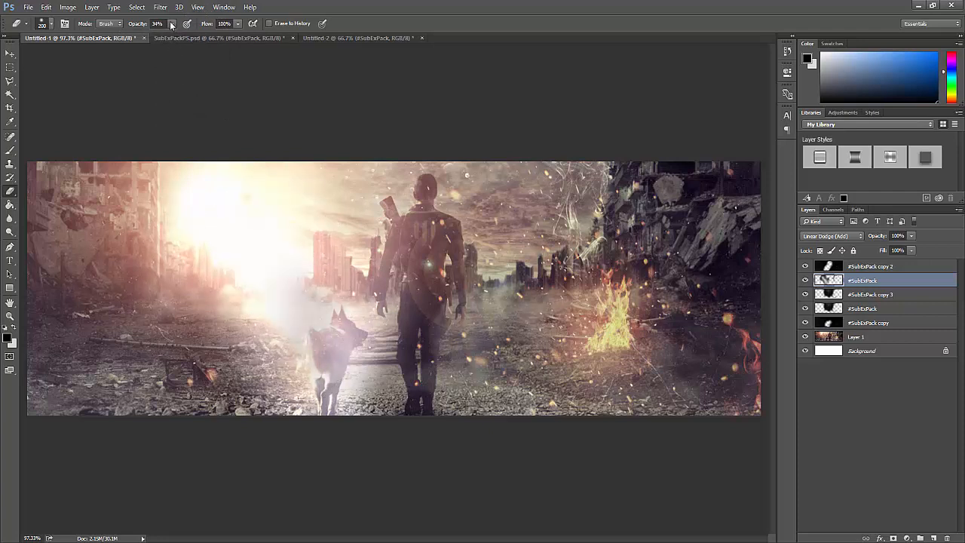
- Try erasing the beam beside the dog with the eraser's opacity at 79%
left_click(172, 25)
left_click(303, 297)
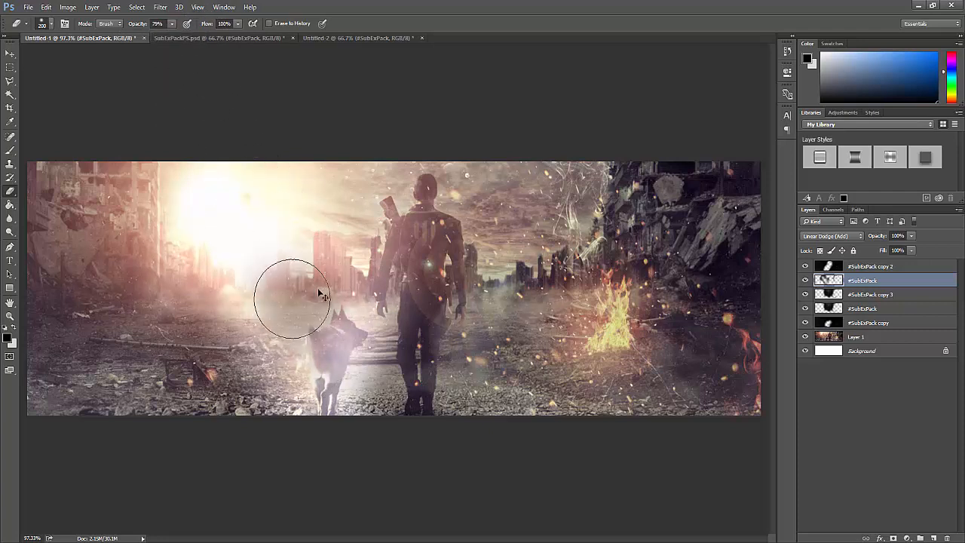
key("ctrl+z")
- Set the eraser's opacity to 22% and lightly fade the glow over the buildings beside the sun
left_click(172, 25)
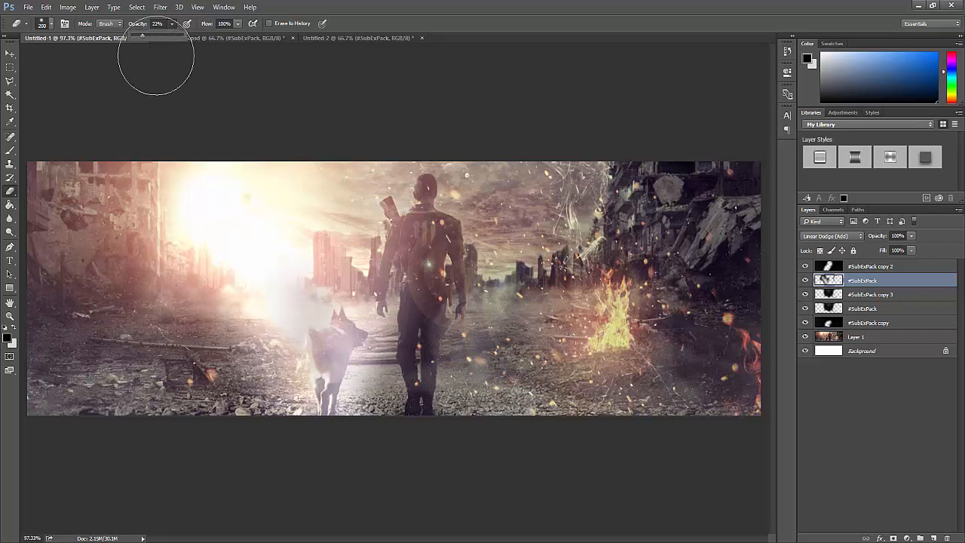
left_click_drag(301, 319, 299, 303)
key("ctrl+z")
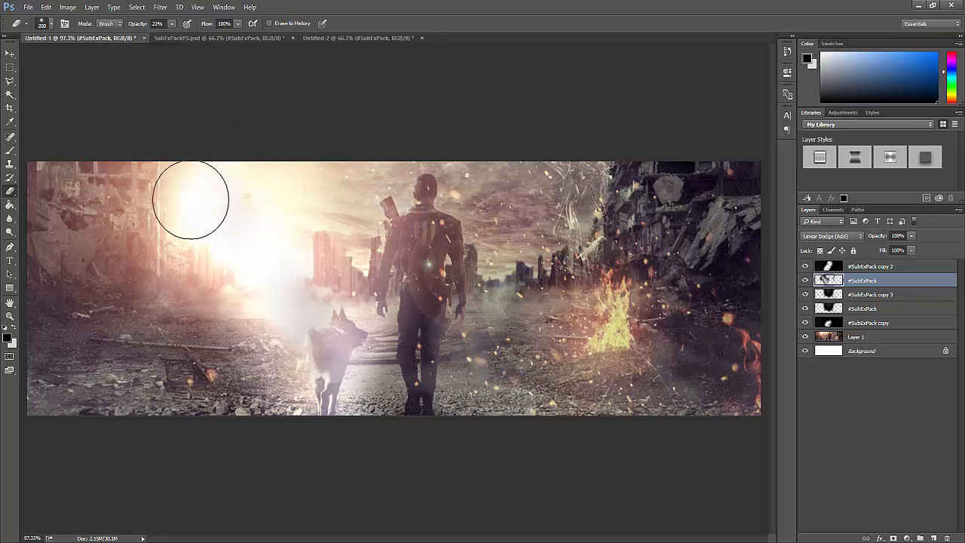
left_click_drag(235, 238, 303, 243)
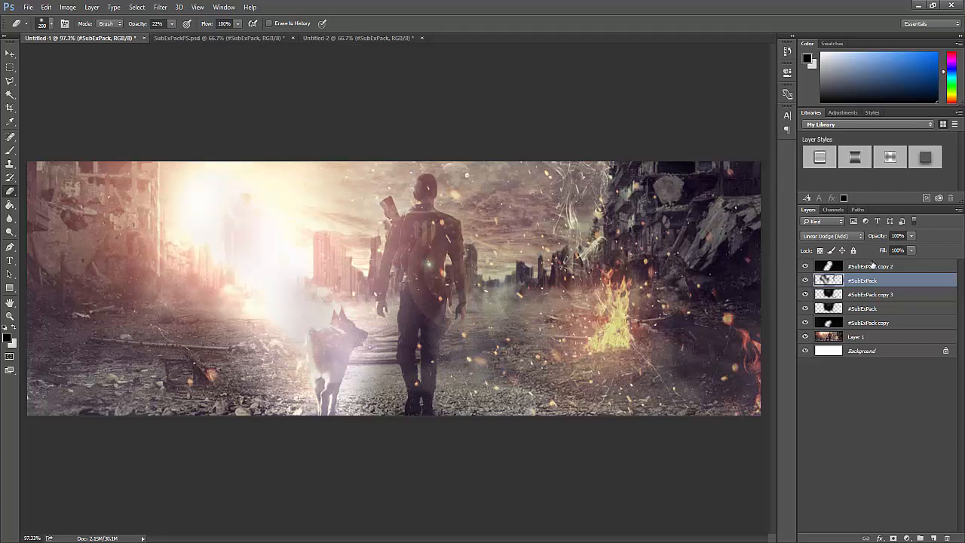
- Lower the light-beam layer's opacity to 79% and restore the eraser's opacity to 100%
left_click_drag(899, 248, 893, 250)
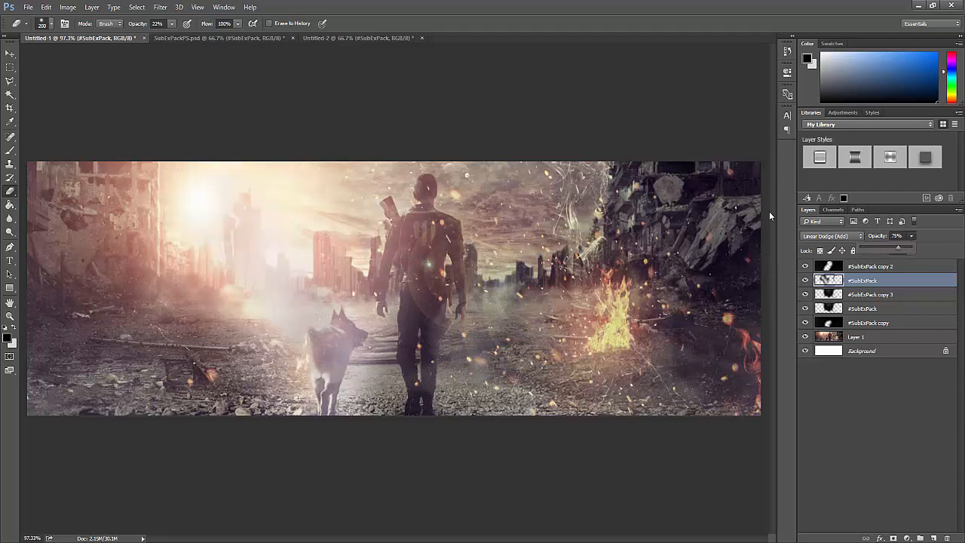
left_click(171, 24)
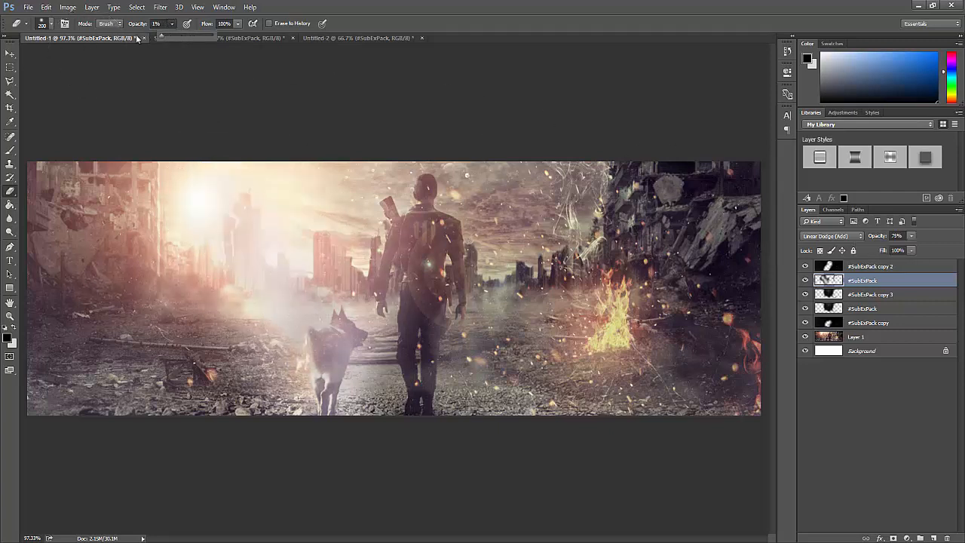
left_click_drag(194, 38, 217, 39)
left_click(281, 99)
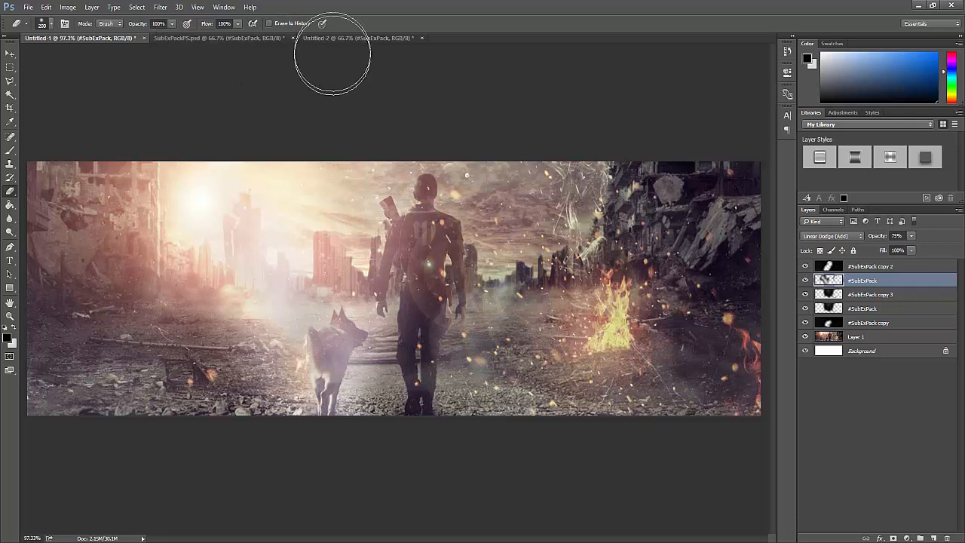
- Preview the Dust group's overlays in SubExPackPS.psd by showing and hiding the layers one at a time
left_click(322, 38)
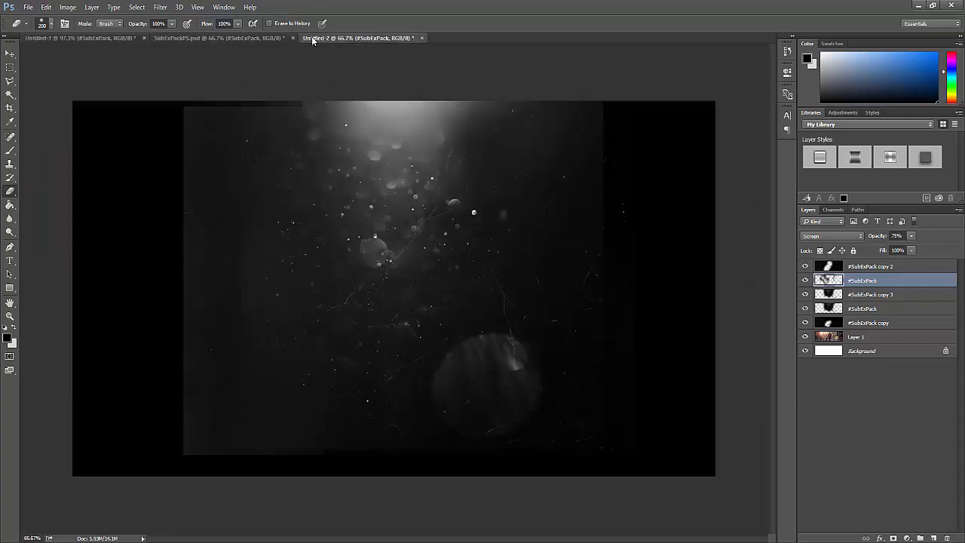
left_click(245, 38)
left_click(806, 365)
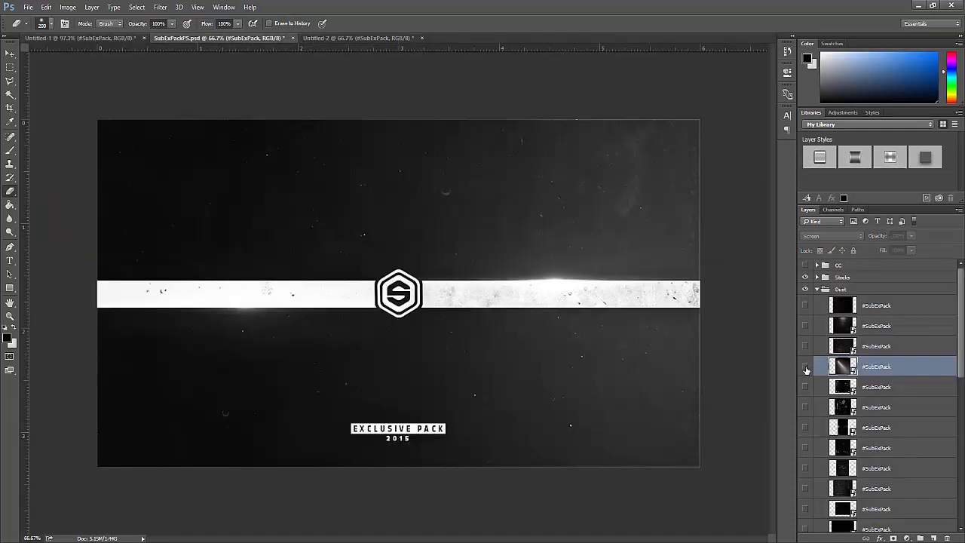
left_click(806, 365)
left_click(805, 365)
left_click(805, 386)
left_click(805, 386)
scroll(808, 399, "down", 3)
left_click(806, 408)
scroll(809, 408, "down", 1)
left_click(808, 409)
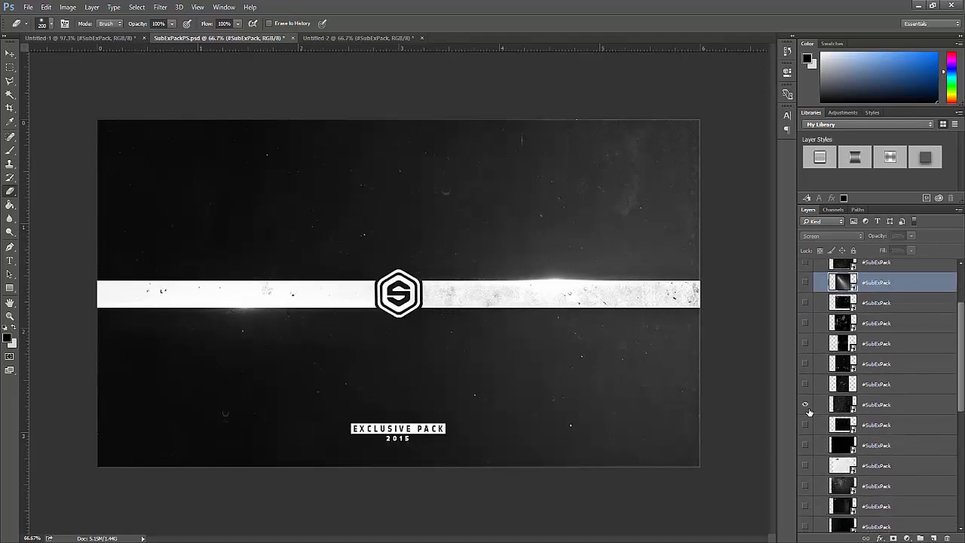
left_click(808, 409)
scroll(808, 413, "down", 1)
left_click(807, 420)
left_click(807, 419)
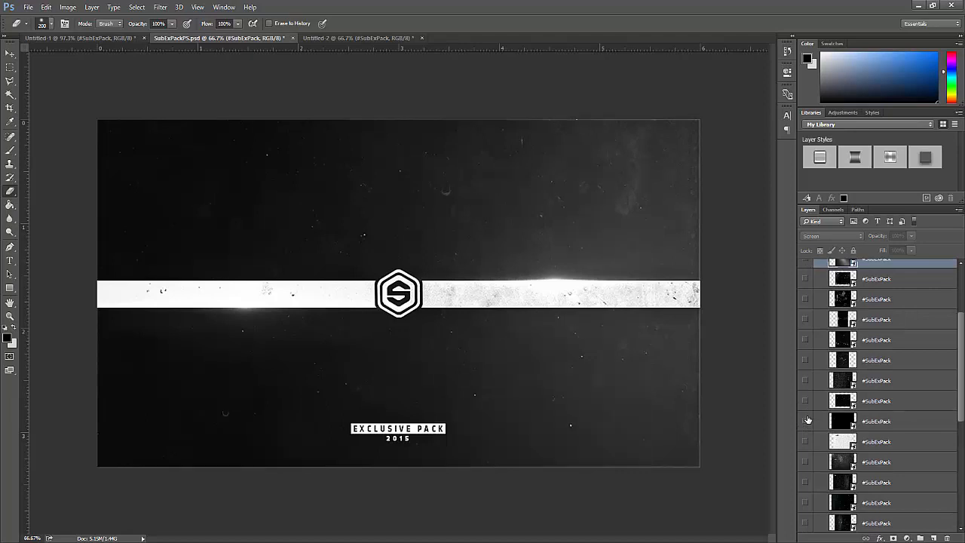
left_click(807, 420)
scroll(808, 420, "down", 2)
left_click(807, 425)
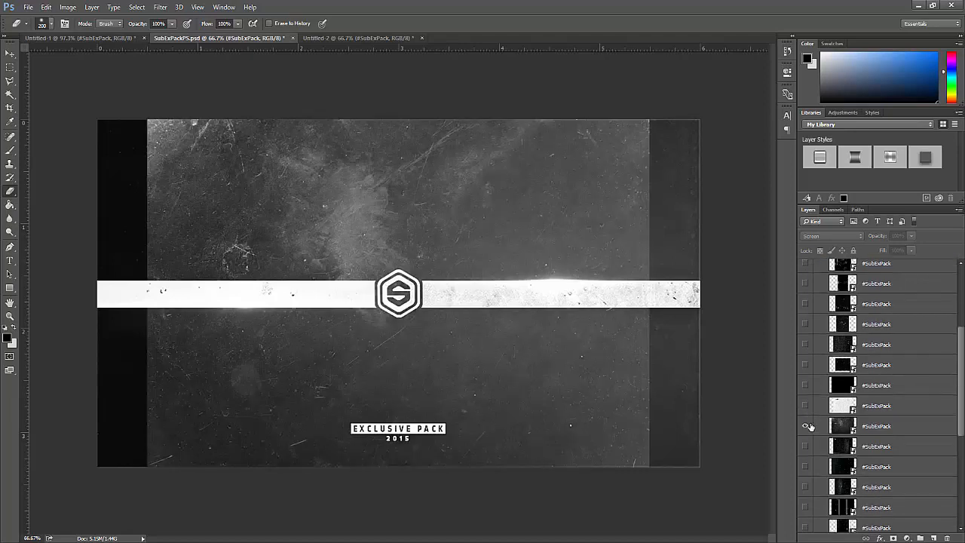
left_click(807, 426)
left_click(807, 445)
left_click(807, 446)
left_click(807, 466)
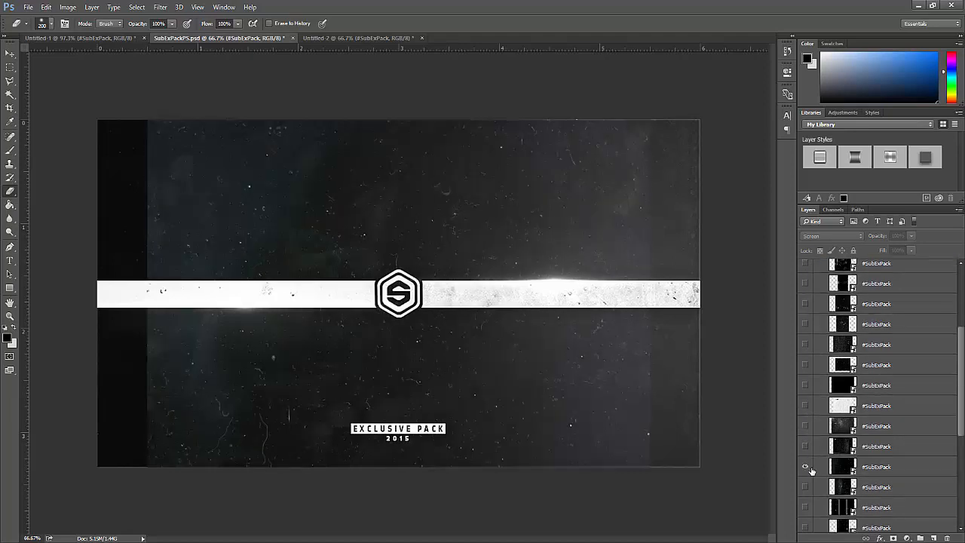
left_click(808, 488)
scroll(810, 493, "down", 6)
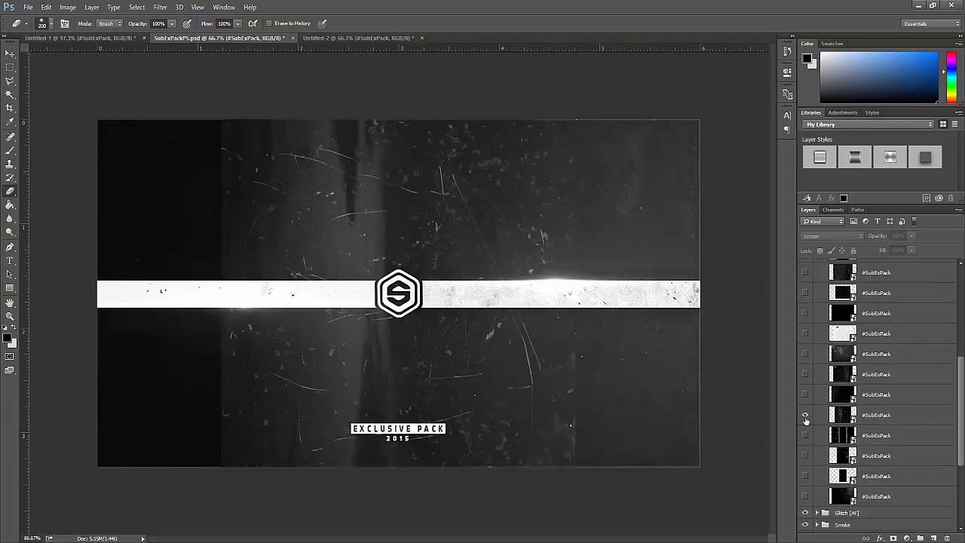
left_click(805, 414)
left_click(805, 435)
left_click(805, 435)
left_click(805, 455)
left_click(805, 456)
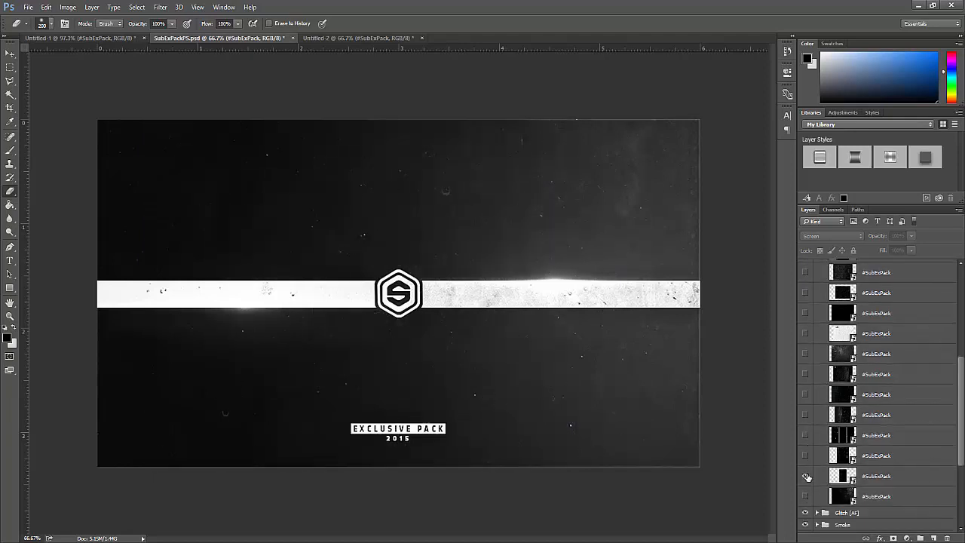
left_click(807, 477)
scroll(804, 464, "up", 3)
scroll(861, 281, "up", 6)
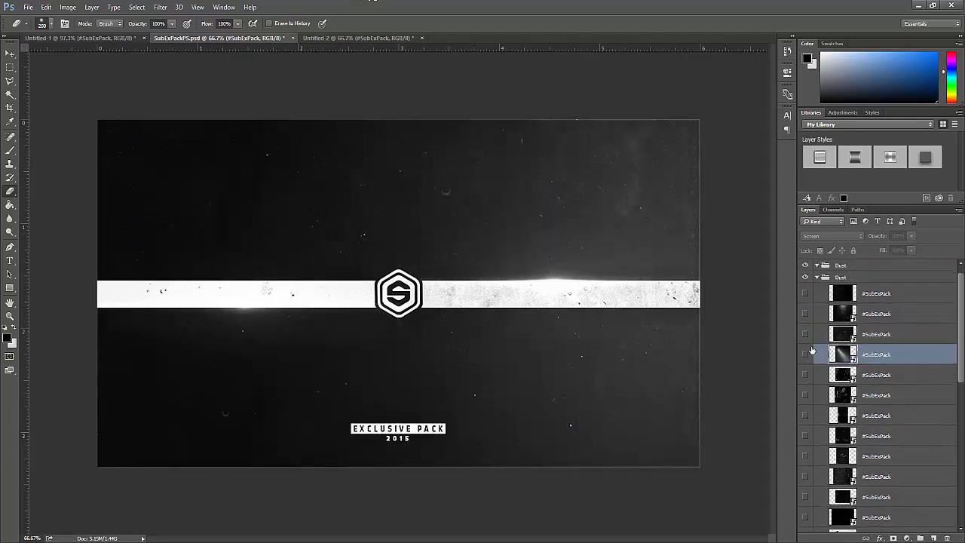
- Show the diagonal light-beam layer in the pack's Dust group and copy it into the Untitled-2 document
left_click(10, 55)
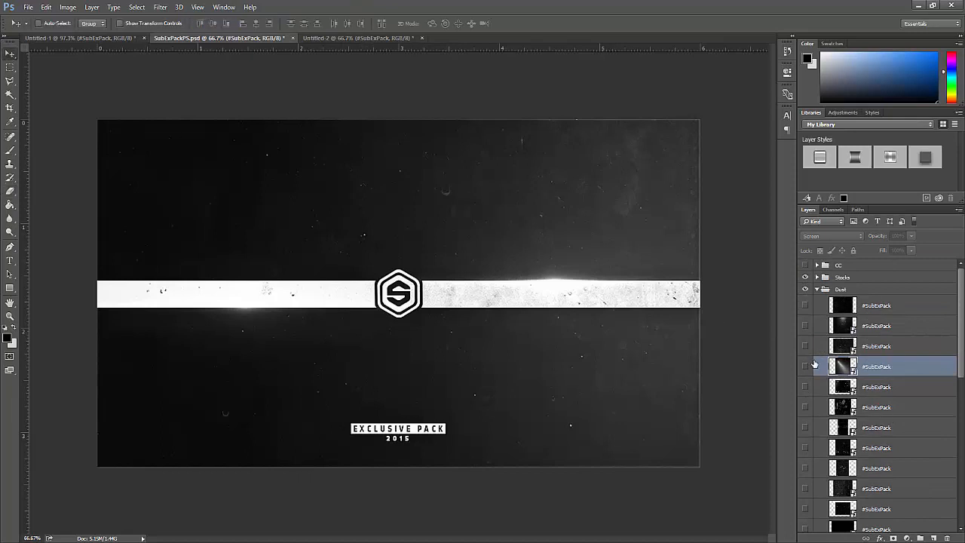
left_click(805, 367)
left_click_drag(280, 87, 447, 325)
left_click(240, 37)
left_click_drag(337, 304, 349, 70)
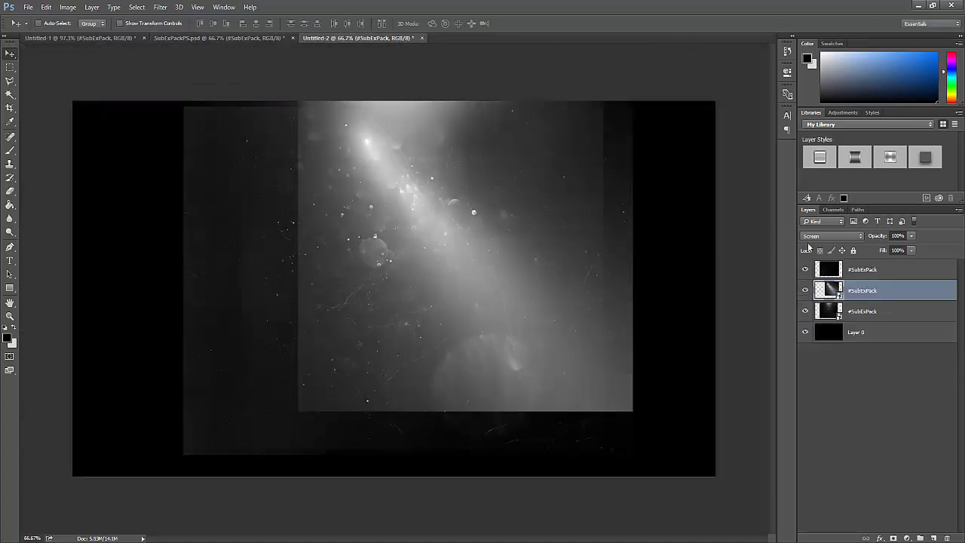
- Set the copied light-beam layer's blend mode to Linear Dodge (Add) and reposition the beam over the dust overlays
left_click(817, 237)
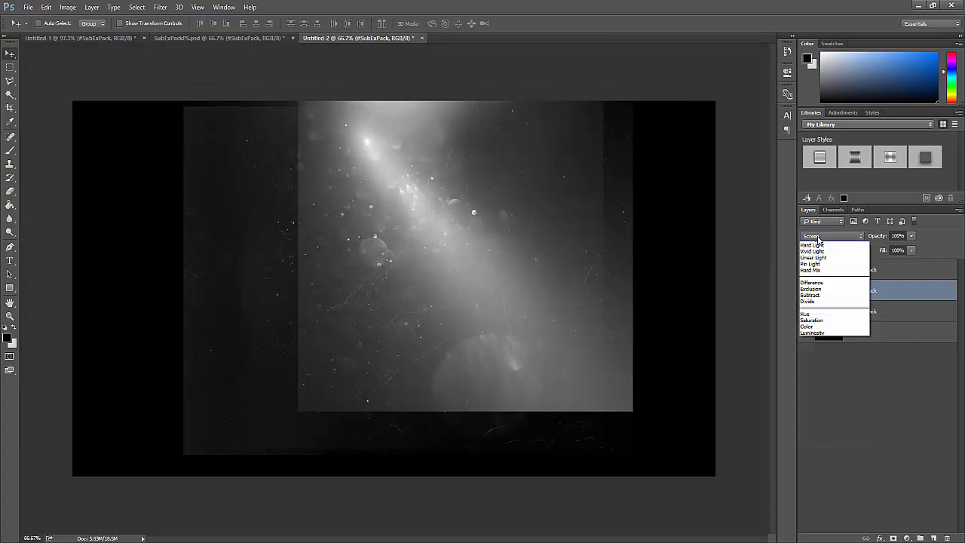
left_click(915, 290)
left_click(843, 236)
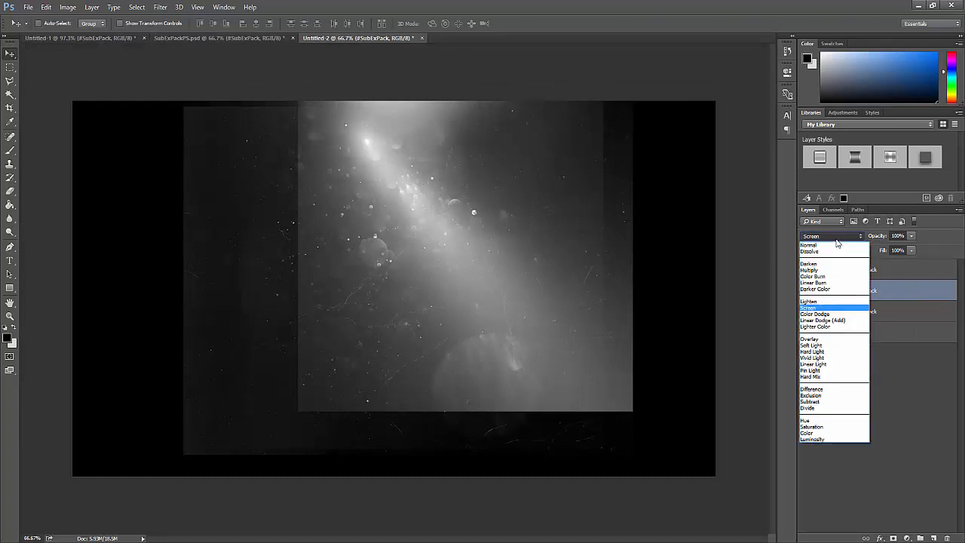
left_click(822, 320)
mouse_move(465, 255)
left_mouse_down()
mouse_move(427, 278)
mouse_move(431, 287)
left_mouse_up()
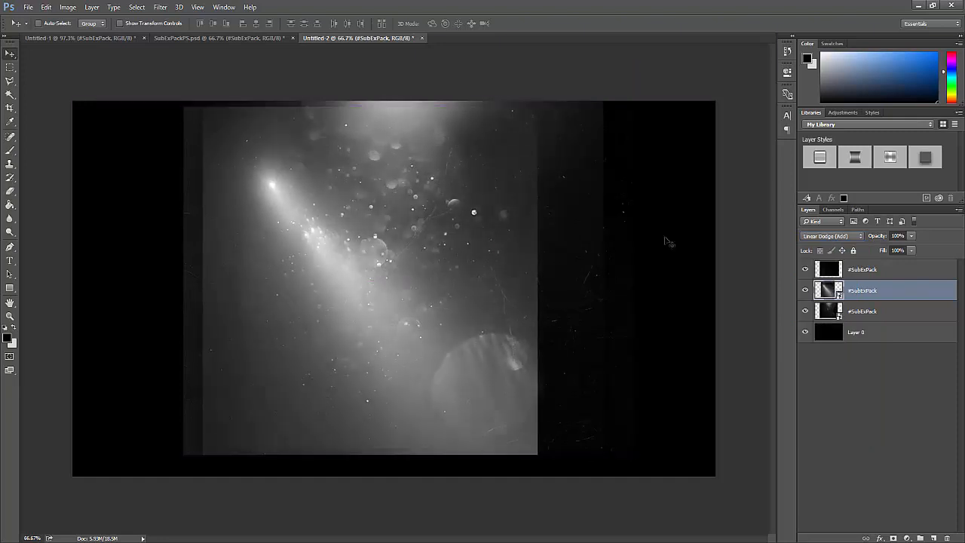
left_click(838, 236)
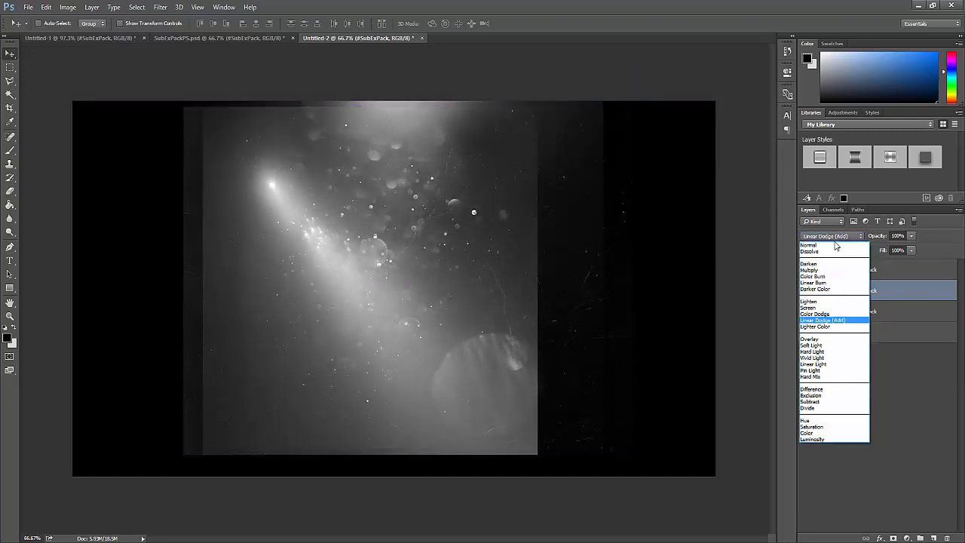
left_click(769, 264)
- In the Untitled-1 banner, raise the selected light-beam layer's opacity to just over 90% and erase the beam between the dog and the man
left_click(54, 39)
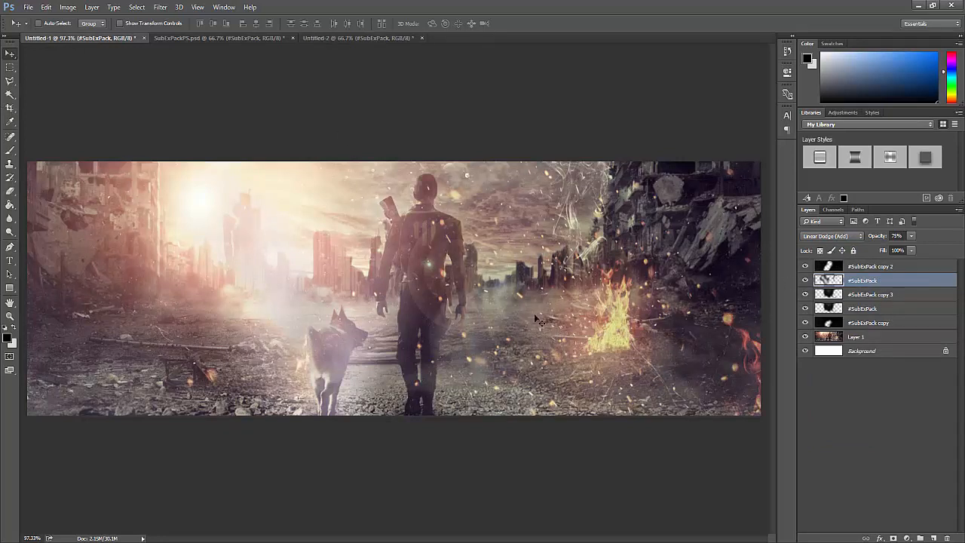
left_click(10, 190)
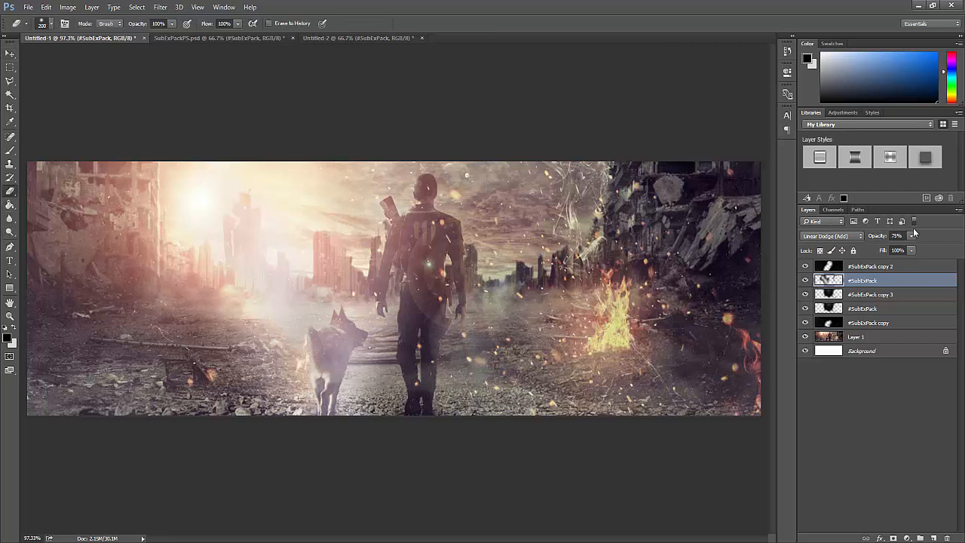
left_click_drag(918, 246, 921, 245)
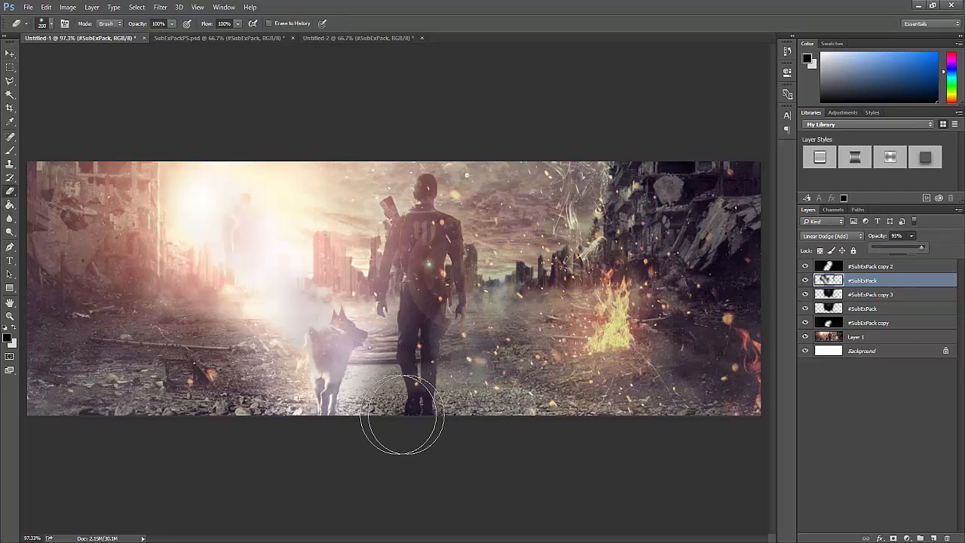
left_click(381, 416)
mouse_move(375, 414)
left_mouse_down()
mouse_move(371, 377)
mouse_move(349, 403)
mouse_move(349, 373)
mouse_move(358, 344)
mouse_move(372, 368)
mouse_move(385, 342)
left_mouse_up()
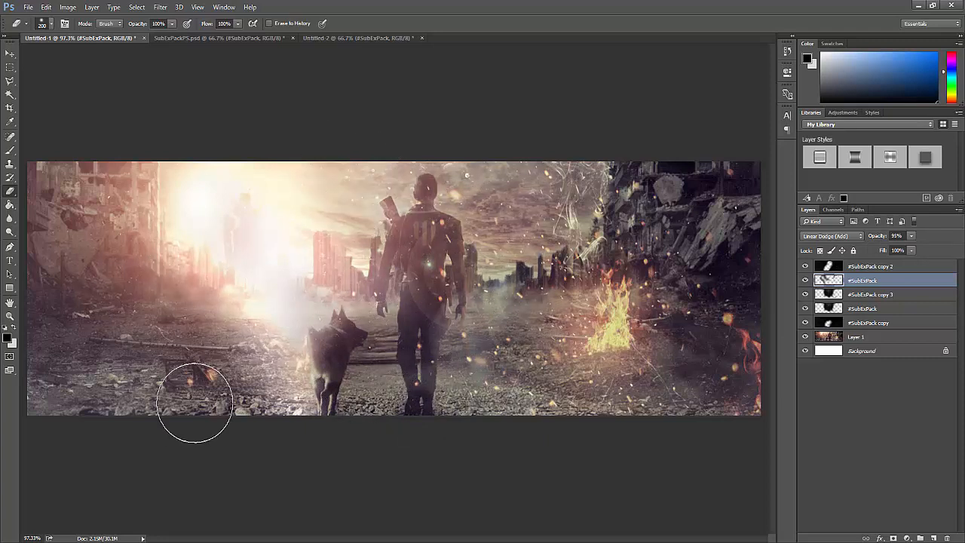
left_click(28, 7)
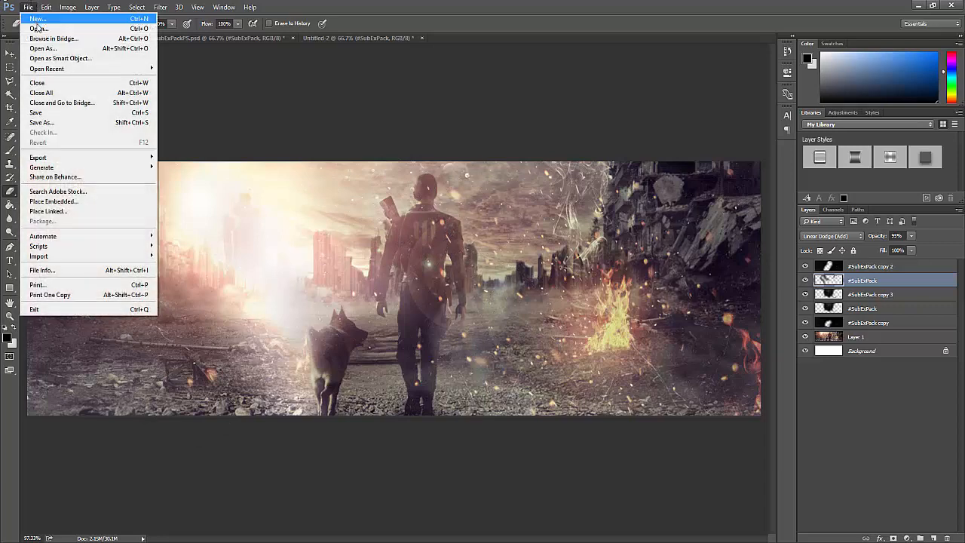
left_click(45, 28)
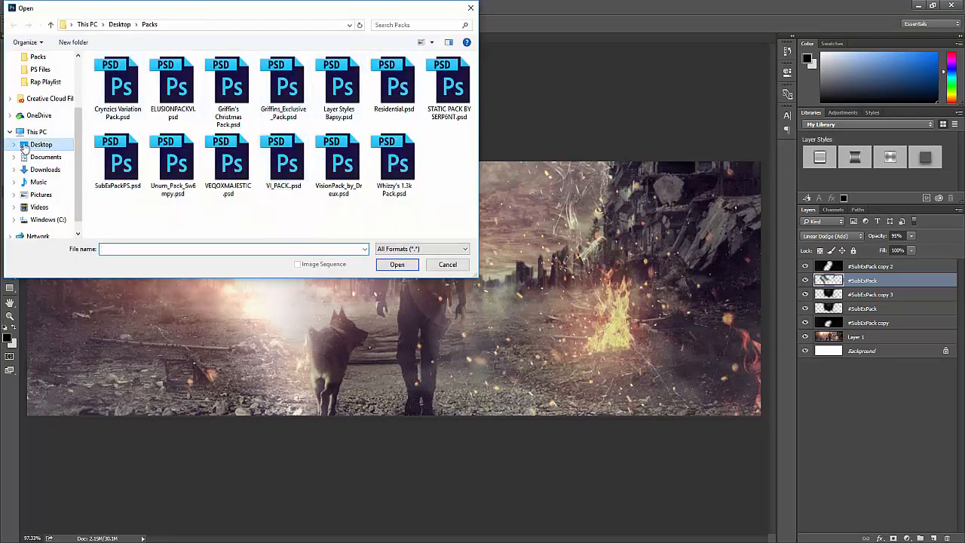
left_click(23, 145)
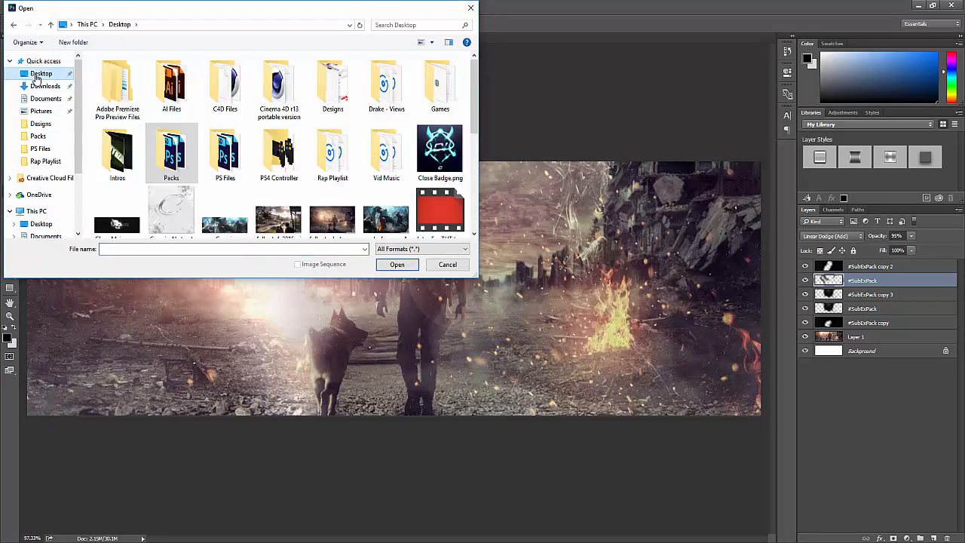
scroll(157, 168, "down", 5)
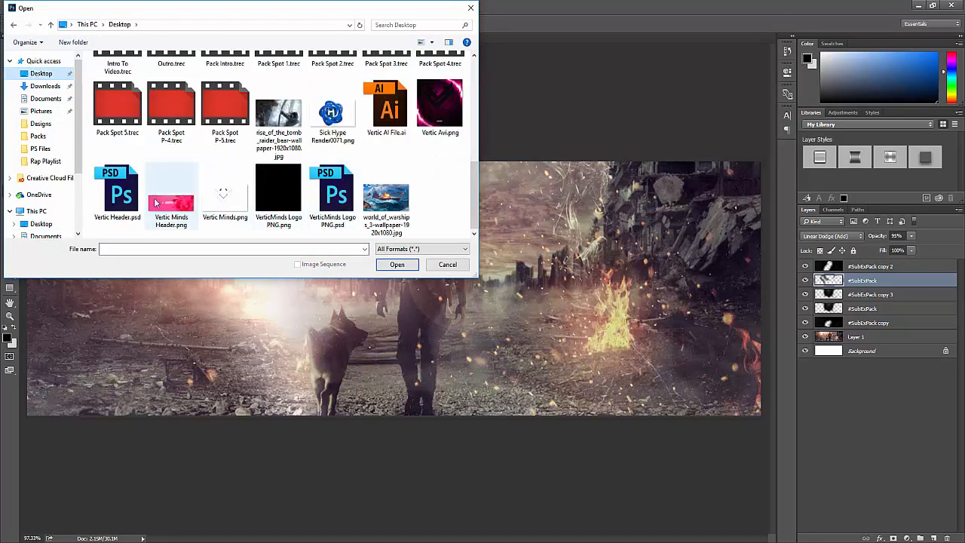
left_click(448, 265)
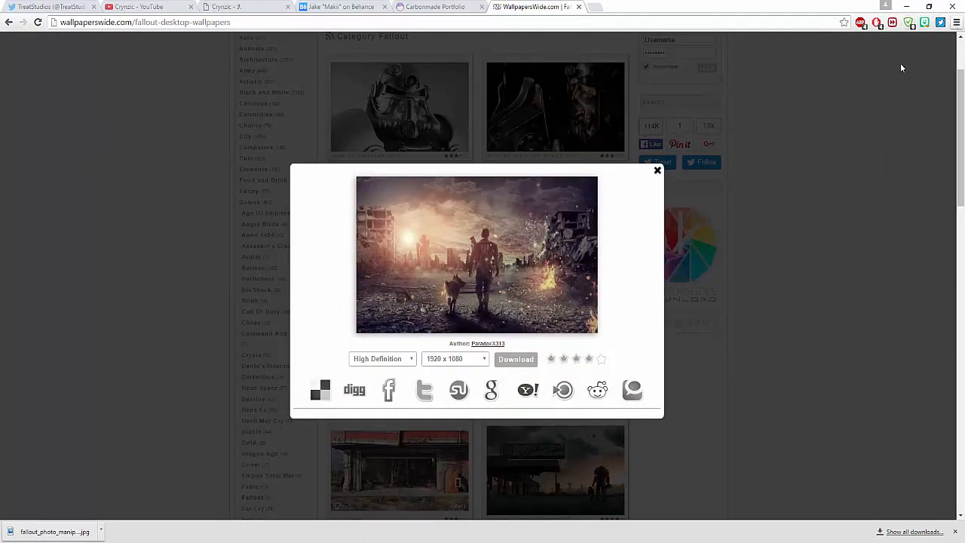
- Switch to Chrome, search the downloads for "Nelso" and move 10k_GFX_Pack_-_Nelson_Designs.psd from the Downloads folder to the Desktop
left_click(956, 22)
left_click(807, 86)
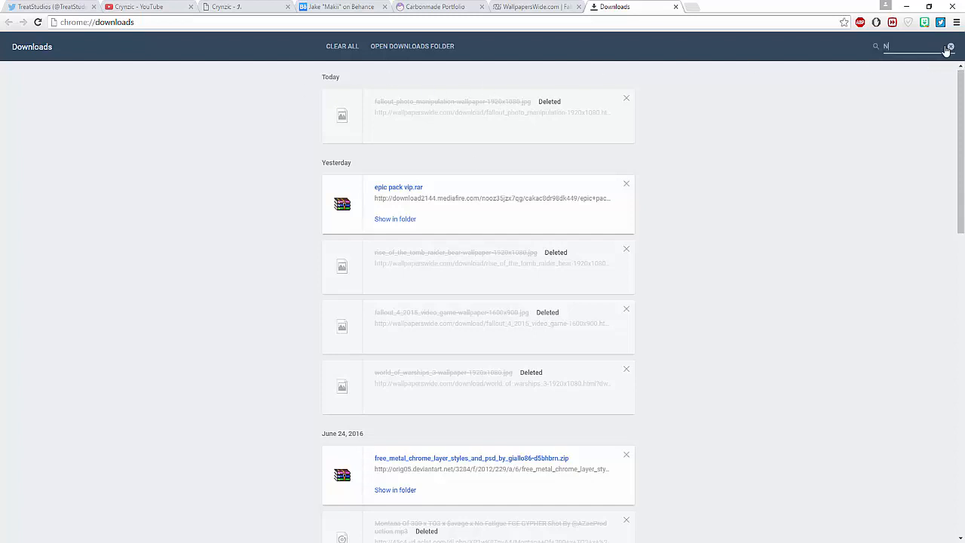
type("lso")
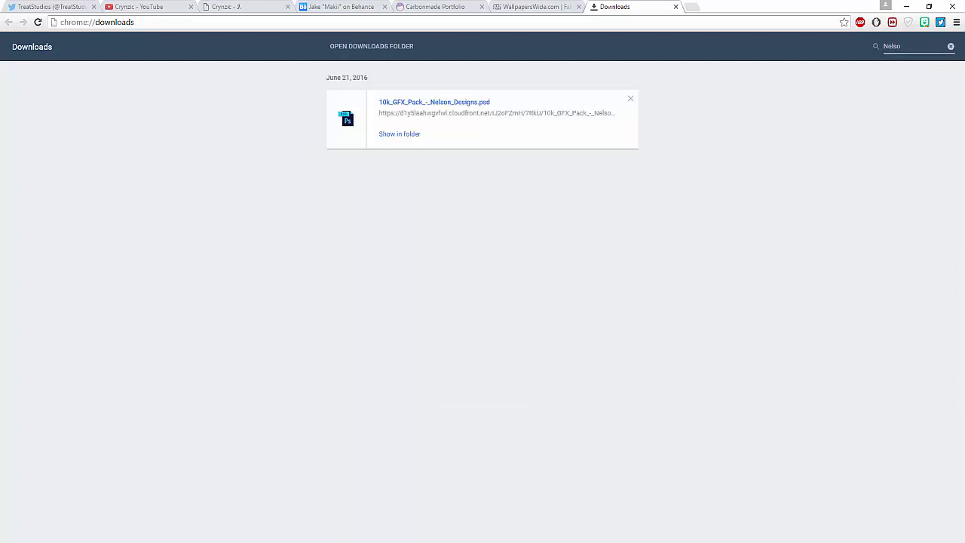
left_click(395, 134)
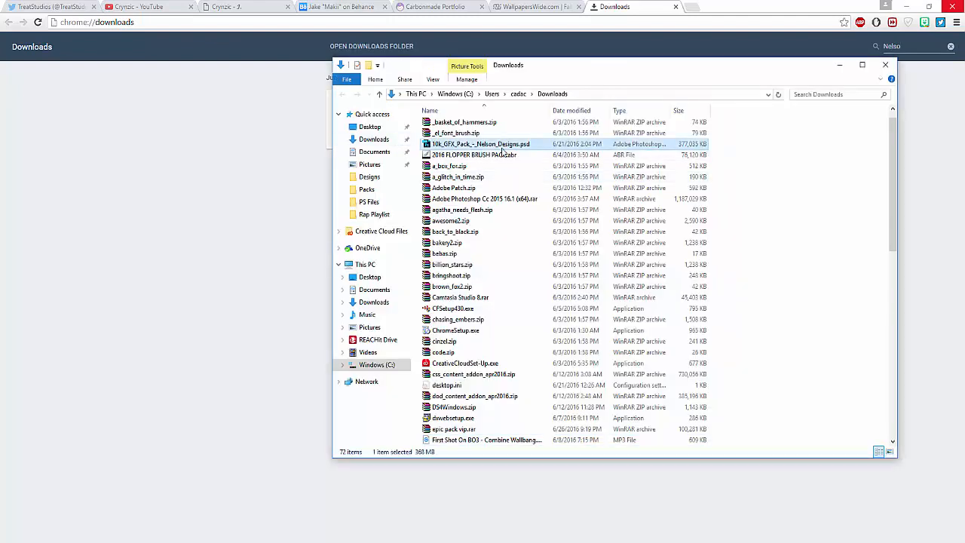
left_click_drag(475, 144, 369, 126)
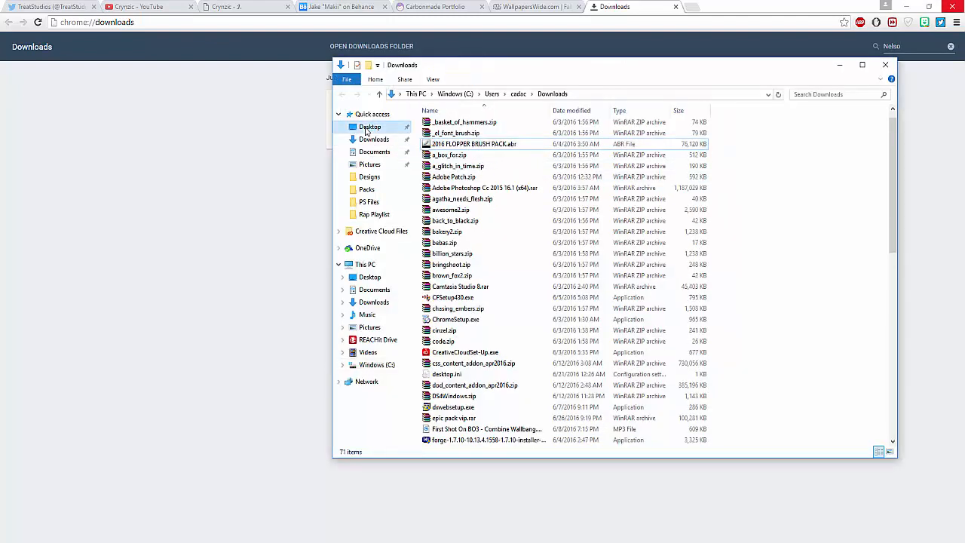
- Open 10k_GFX_Pack_-_Nelson_Designs.psd from the Desktop in Photoshop, dismissing the linked-asset and missing-font dialogs without resolving them
left_click(370, 127)
left_click(445, 404)
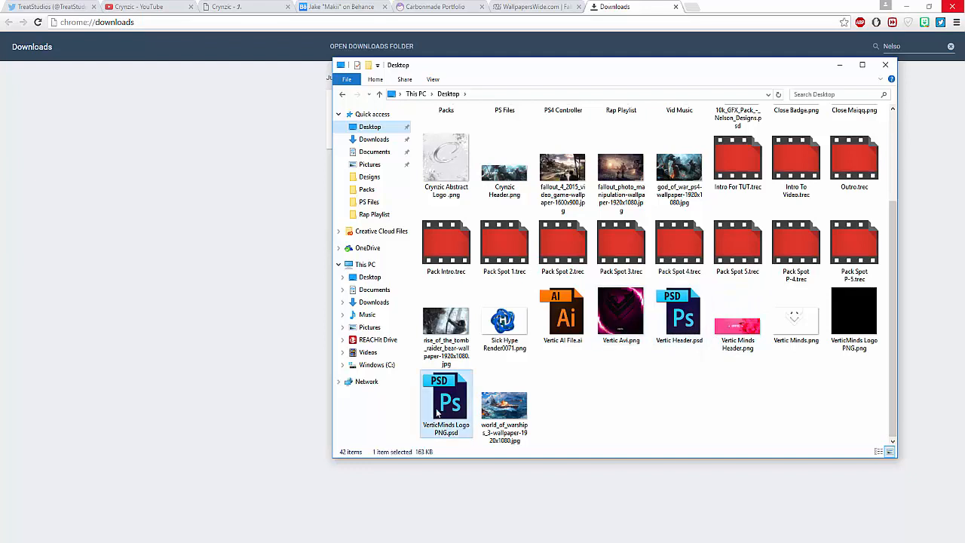
left_click(504, 407)
scroll(738, 248, "up", 2)
left_click(737, 238)
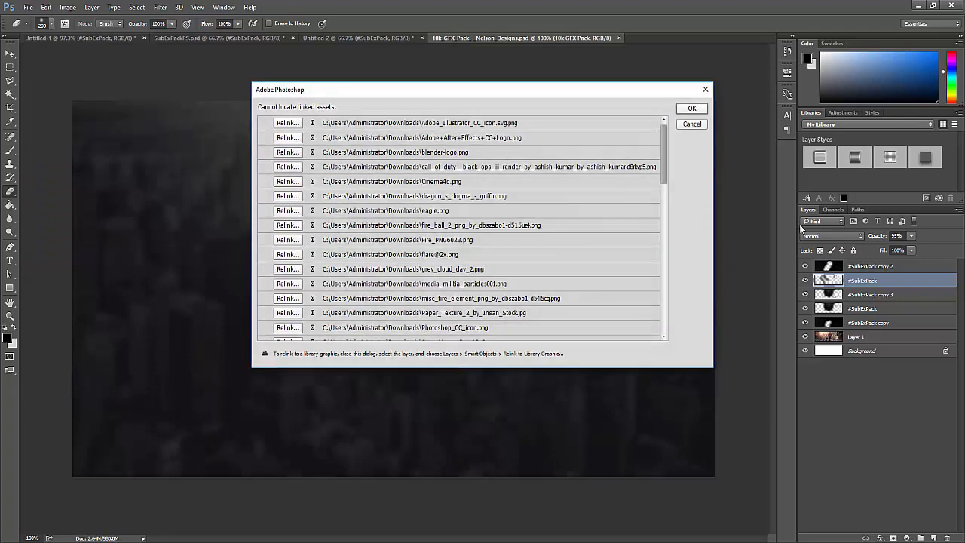
left_click(705, 89)
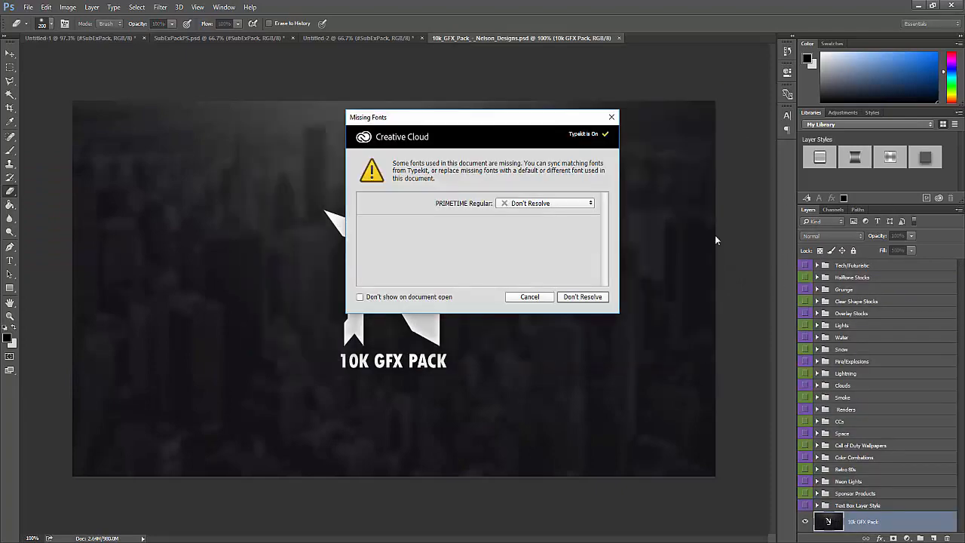
left_click(611, 119)
- Open and show the Flares group, and preview the red, blue, green, orange and yellow flares one at a time
scroll(812, 294, "up", 2)
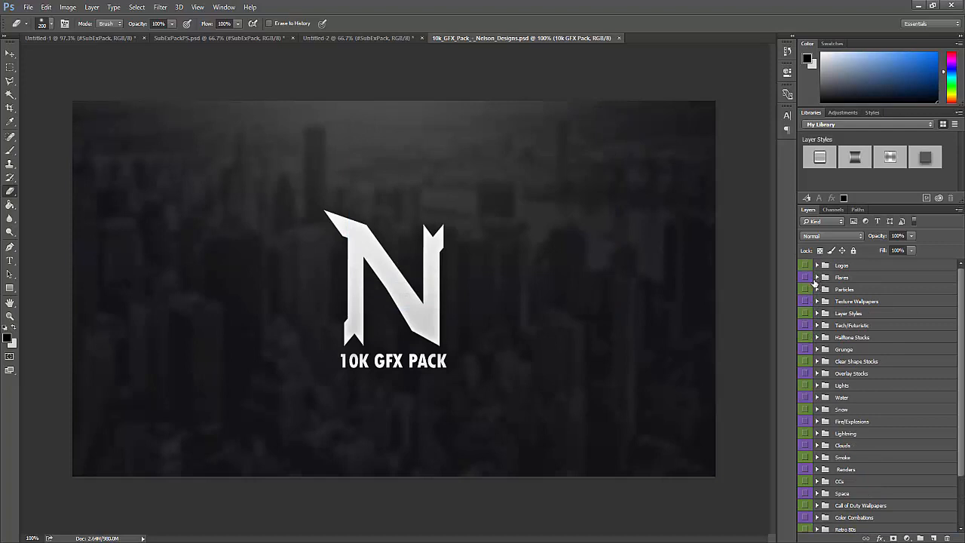
left_click(817, 277)
left_click(805, 277)
left_click(805, 277)
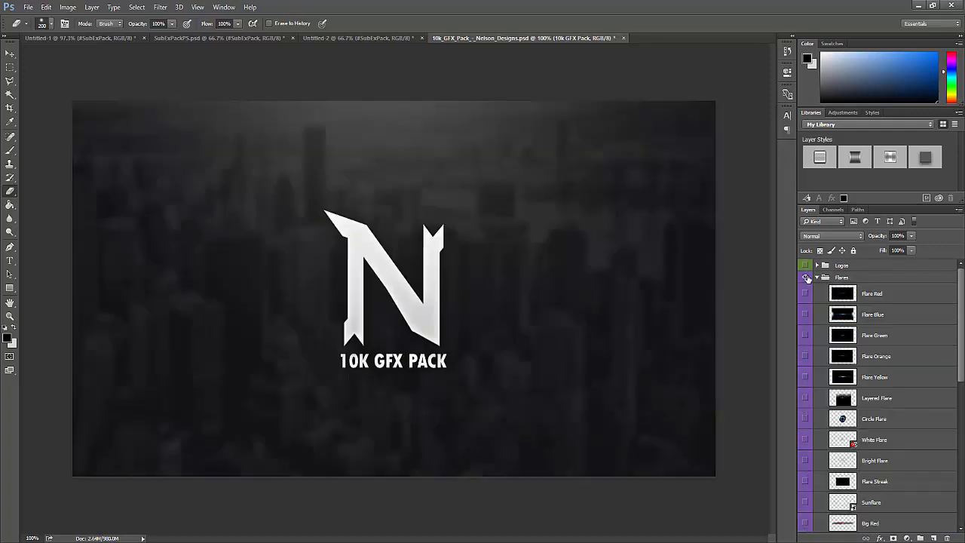
left_click(805, 278)
left_click(804, 294)
left_click(804, 294)
left_click(804, 315)
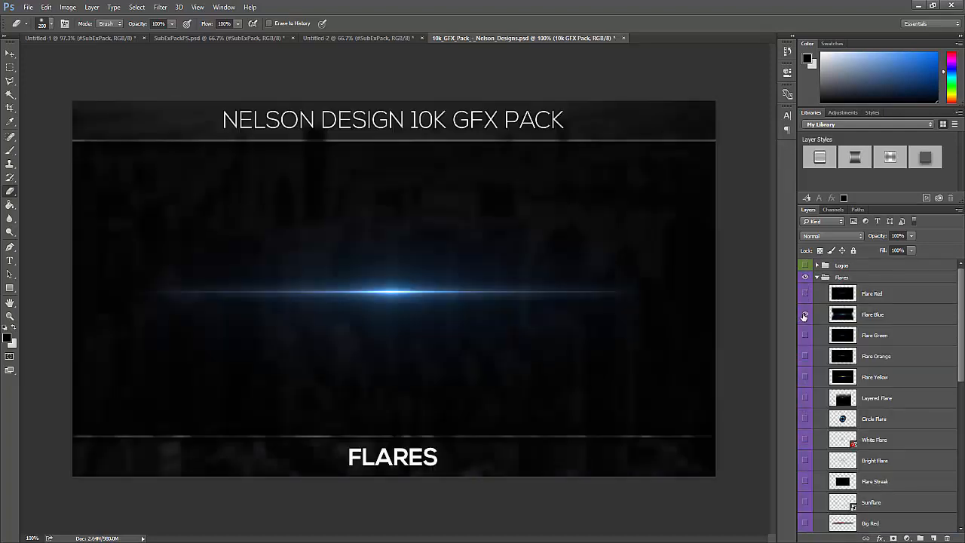
left_click(804, 314)
left_click(805, 336)
left_click(805, 336)
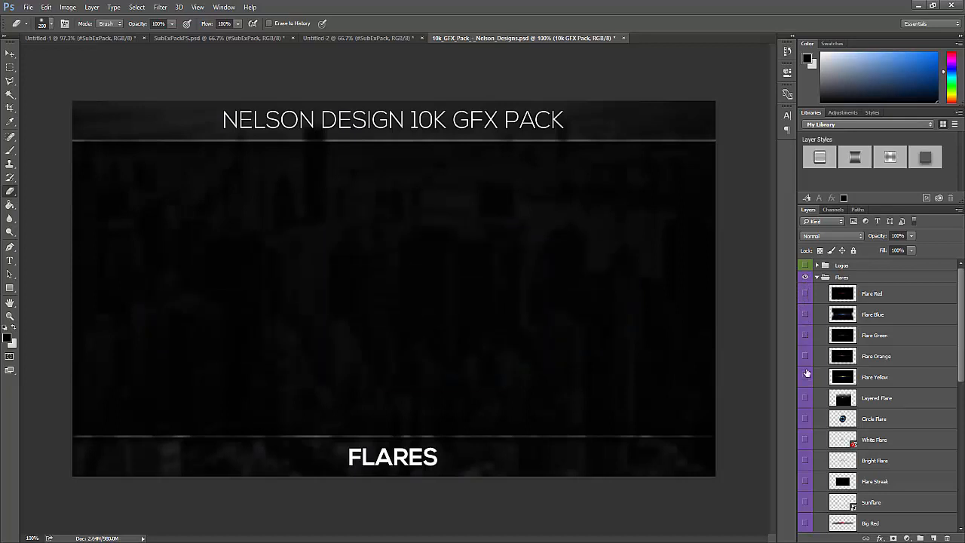
left_click(805, 356)
left_click(805, 361)
left_click(805, 377)
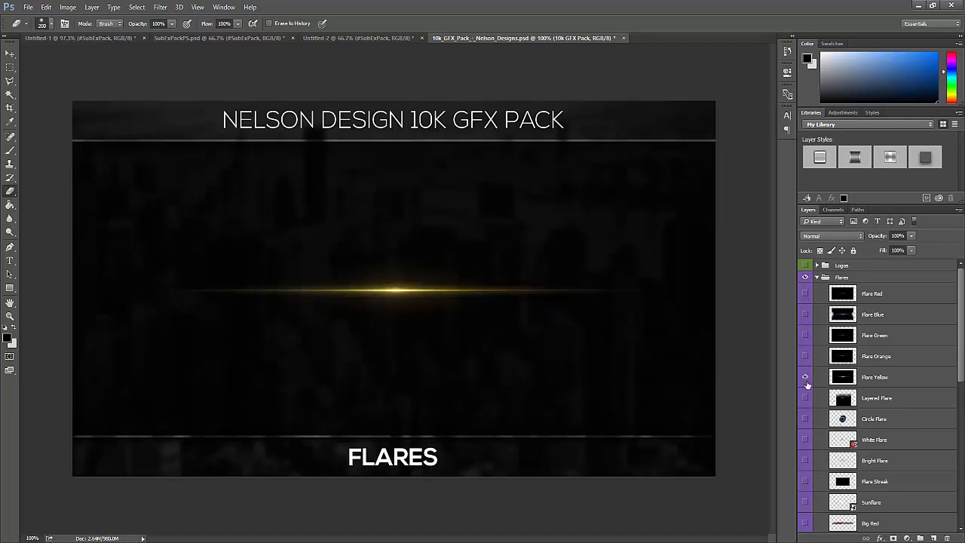
left_click(805, 377)
- Show the Flare Orange layer and copy it from the 10k GFX pack into the Untitled-1 banner
left_click(805, 356)
left_click(822, 357)
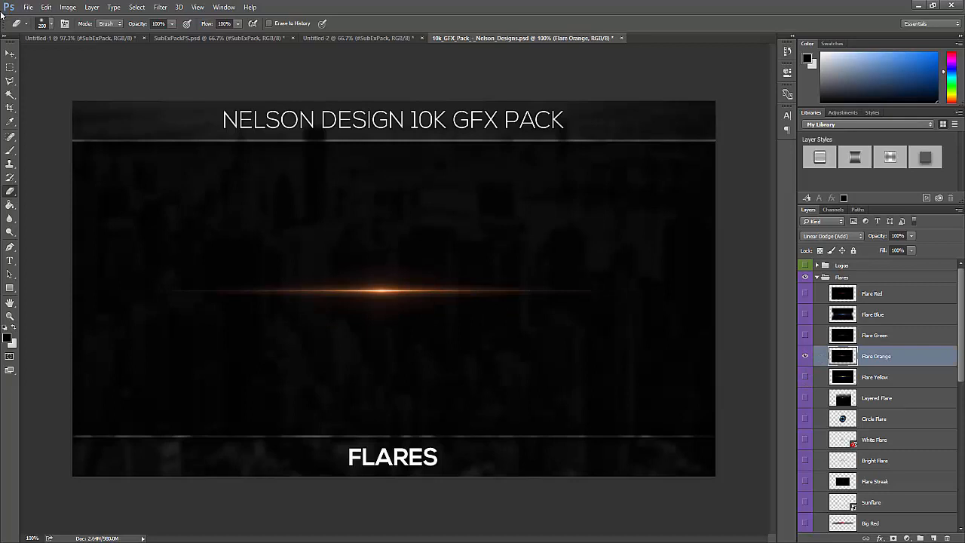
left_click(9, 55)
left_click_drag(264, 174, 254, 294)
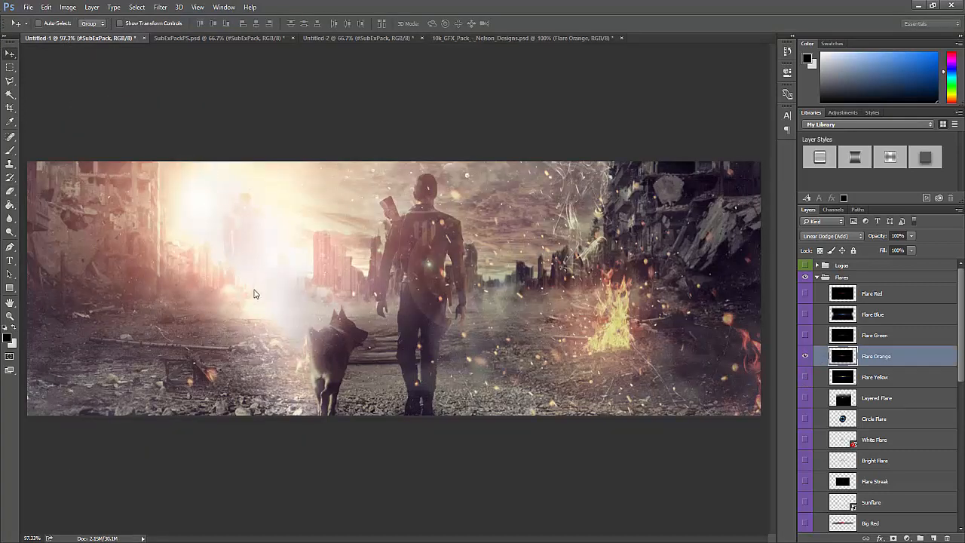
left_click_drag(398, 331, 366, 292)
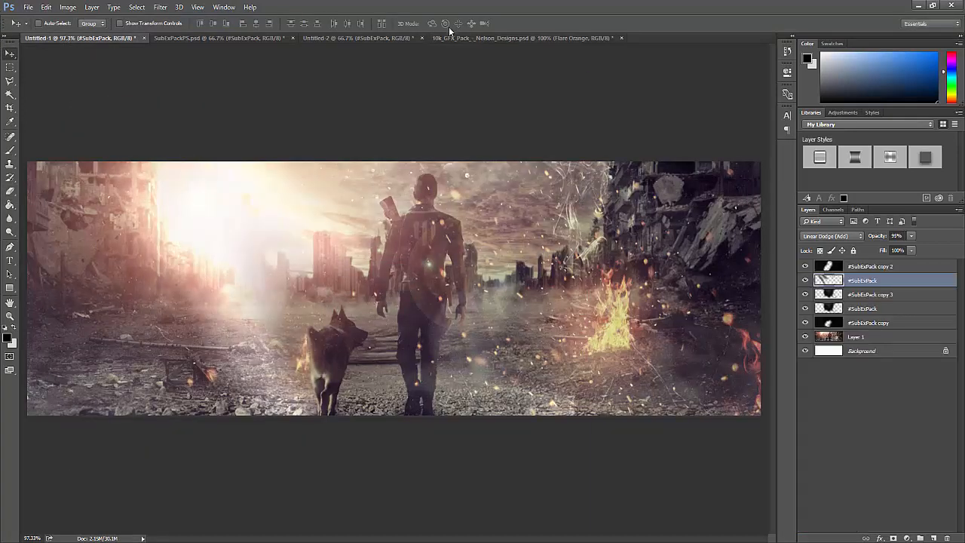
left_click(527, 38)
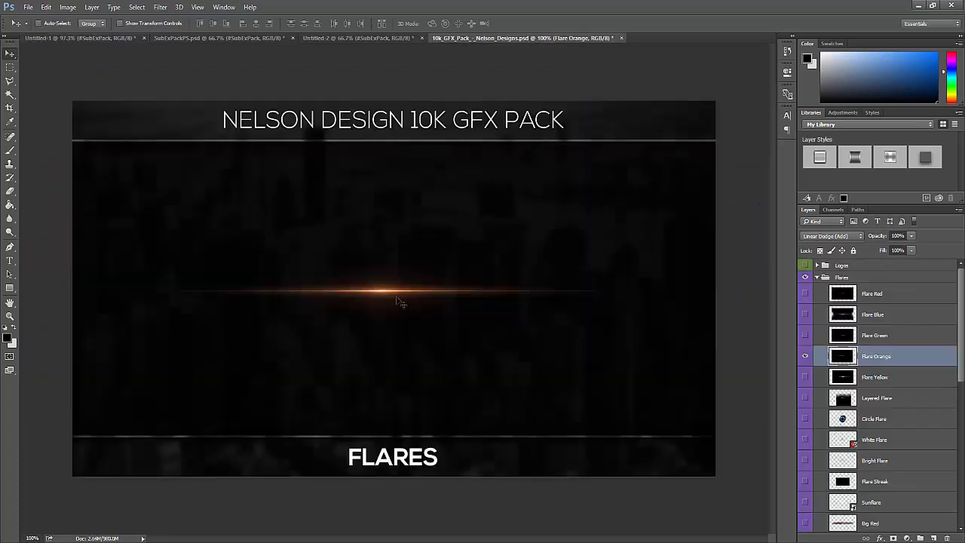
mouse_move(401, 302)
left_mouse_down()
mouse_move(163, 125)
mouse_move(79, 38)
mouse_move(294, 301)
left_mouse_up()
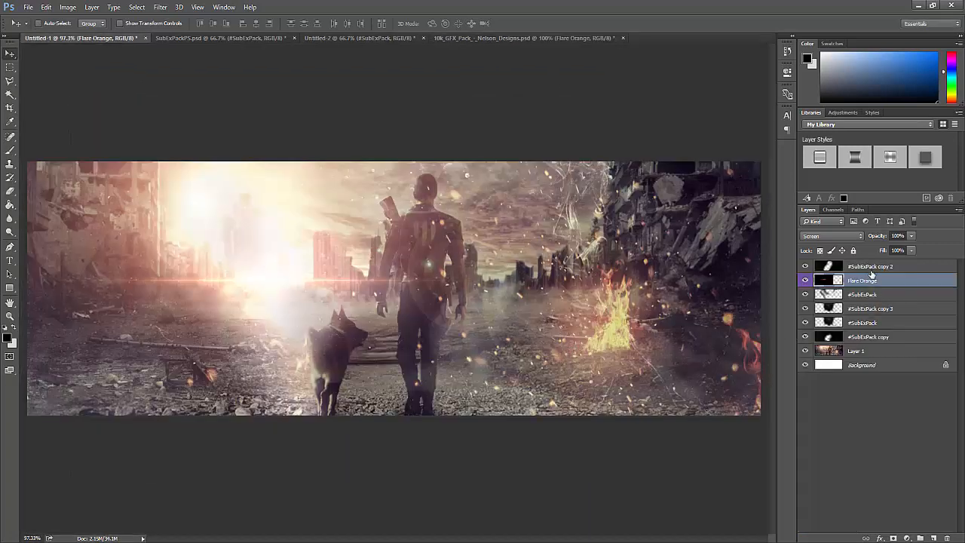
- Lower the opacity of the #SubExPack light-beam layer directly below Flare Orange to about 62%
left_click(871, 269)
left_click(878, 293)
left_click(910, 237)
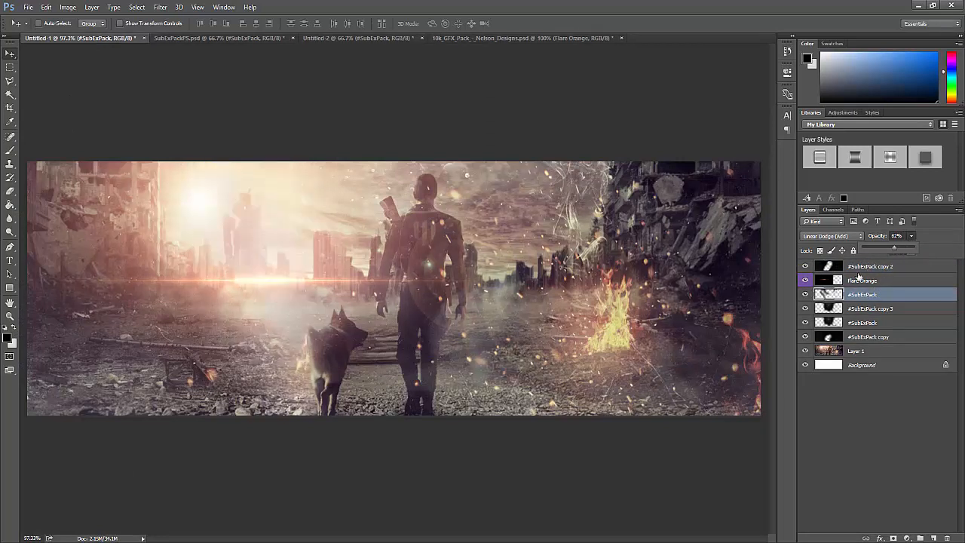
- Move Flare Orange over the sun, place it beneath the #SubExPack light-beam layer, and lower its opacity to about 56%
left_click(859, 280)
mouse_move(351, 309)
left_mouse_down()
mouse_move(284, 257)
mouse_move(411, 238)
mouse_move(241, 231)
mouse_move(290, 220)
mouse_move(285, 212)
left_mouse_up()
left_click_drag(829, 280, 829, 300)
mouse_move(443, 289)
left_mouse_down()
mouse_move(469, 280)
mouse_move(426, 332)
mouse_move(437, 361)
mouse_move(415, 278)
left_mouse_up()
left_click(911, 236)
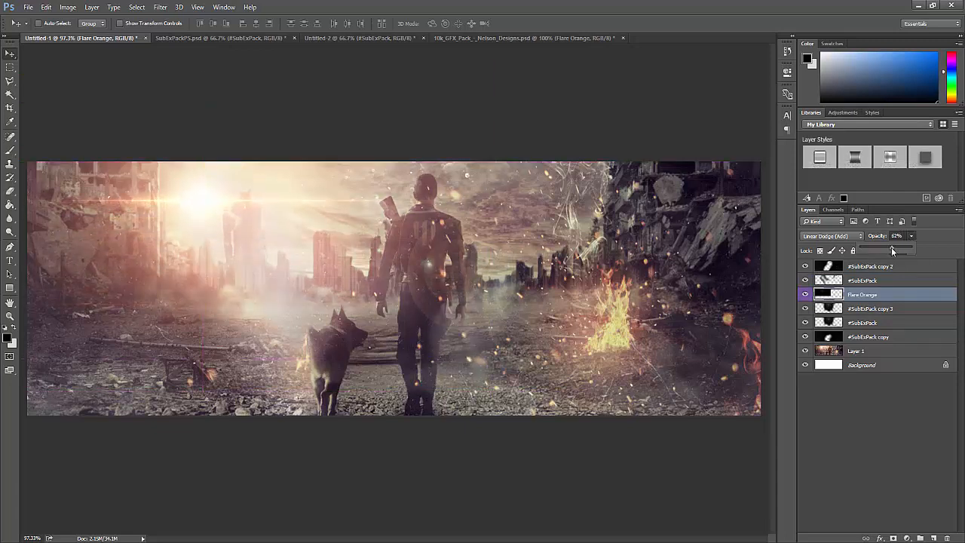
left_click_drag(891, 247, 878, 248)
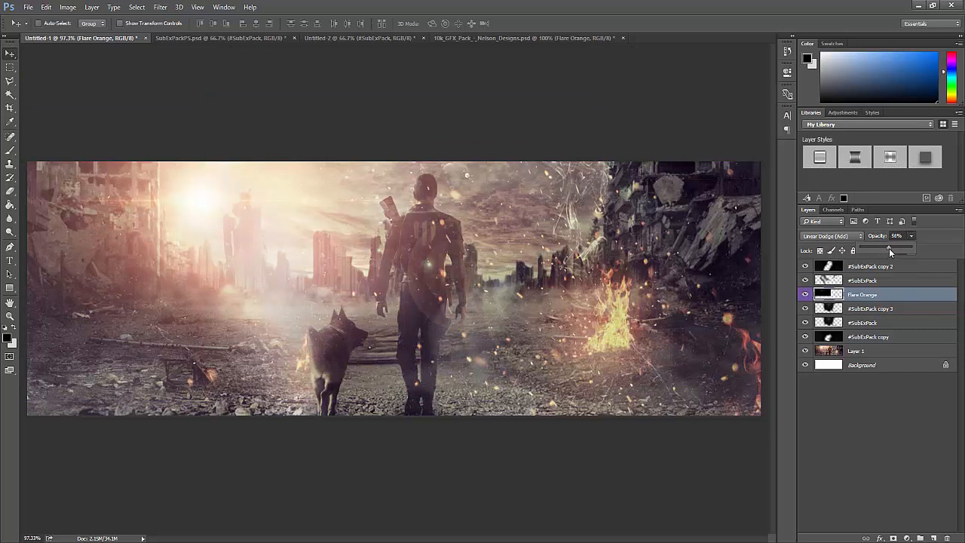
- Return to the 10k GFX pack, hide Flare Orange and the Flares group, and collapse the group
left_click(466, 40)
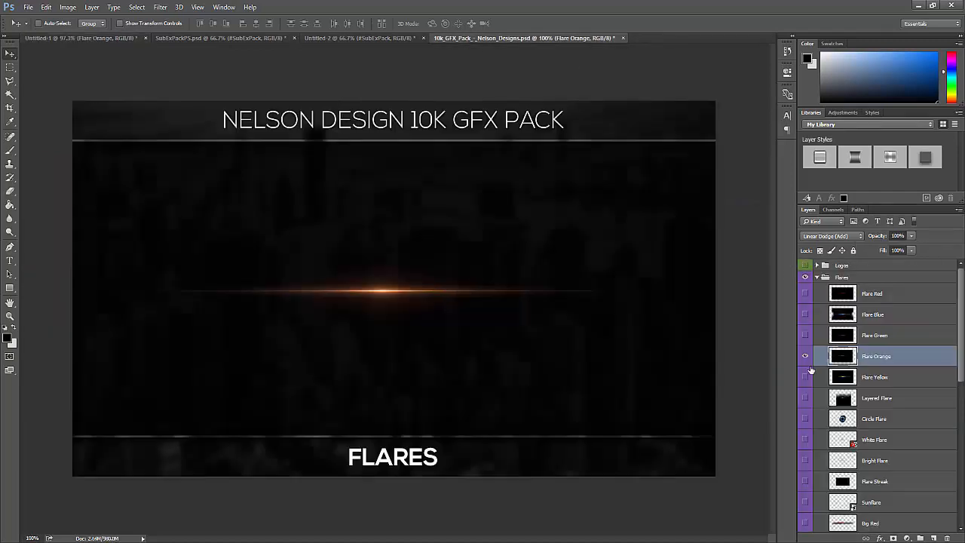
left_click(805, 358)
left_click(805, 278)
left_click(816, 277)
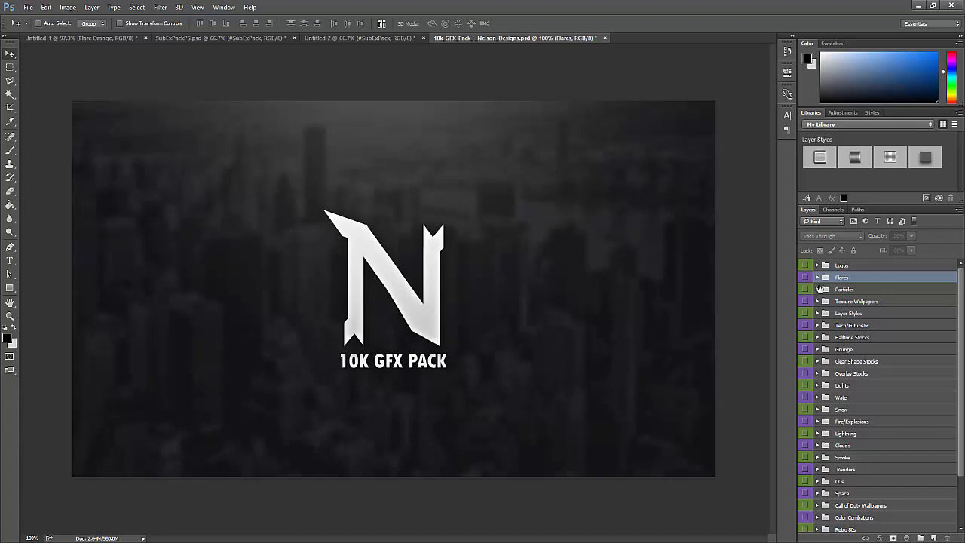
- Open and show the Particles group, and preview its numbered particle layers one at a time
left_click(817, 289)
left_click(805, 289)
left_click(807, 325)
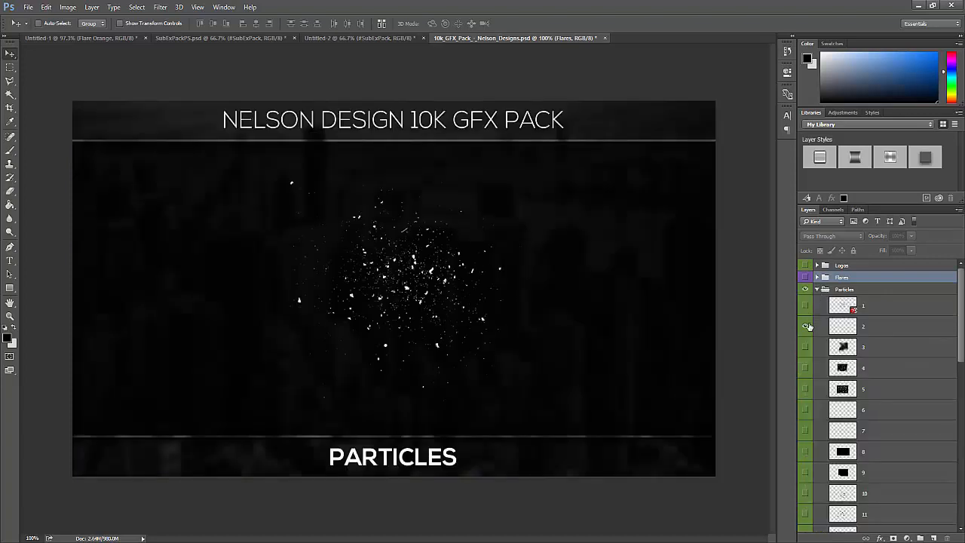
left_click(806, 325)
left_click(806, 346)
left_click(806, 346)
left_click(805, 366)
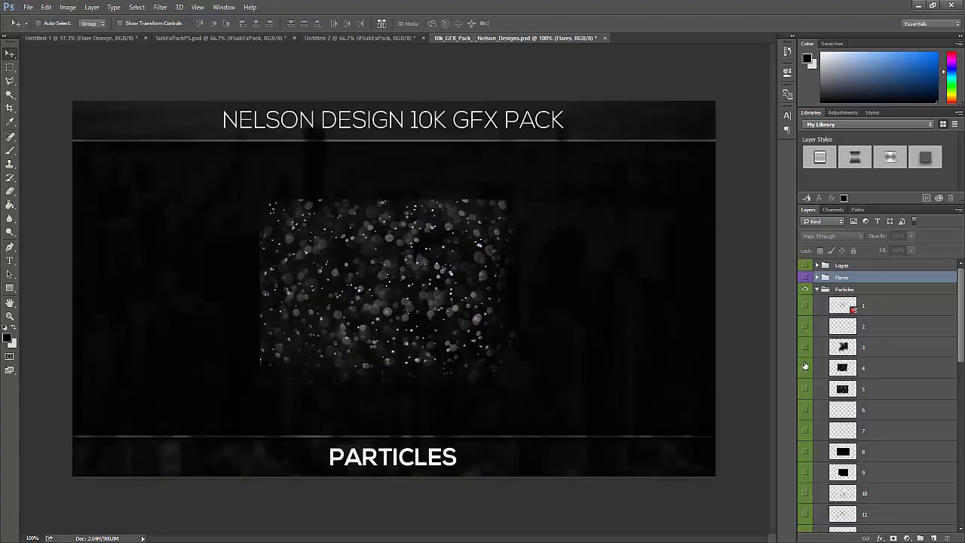
left_click(805, 366)
left_click(804, 388)
left_click(804, 388)
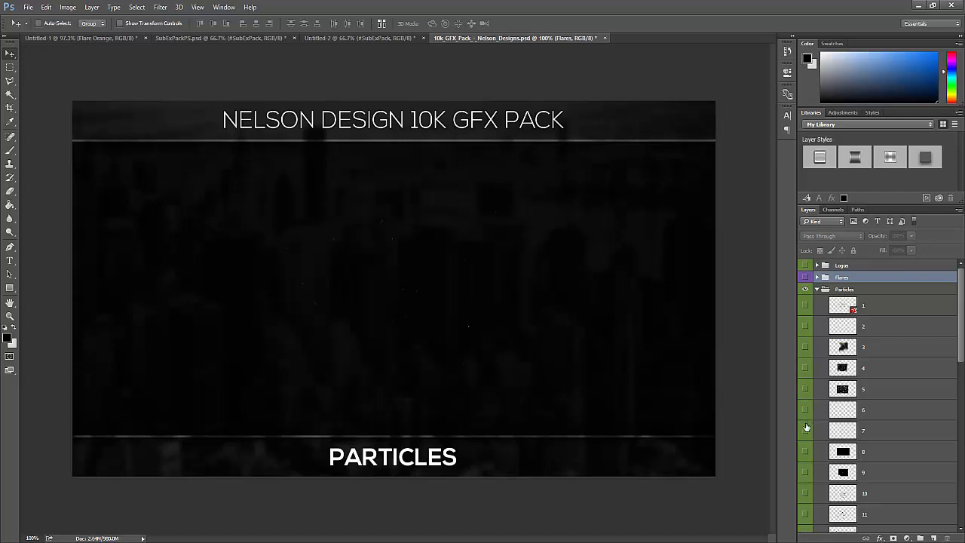
left_click(805, 434)
left_click(805, 452)
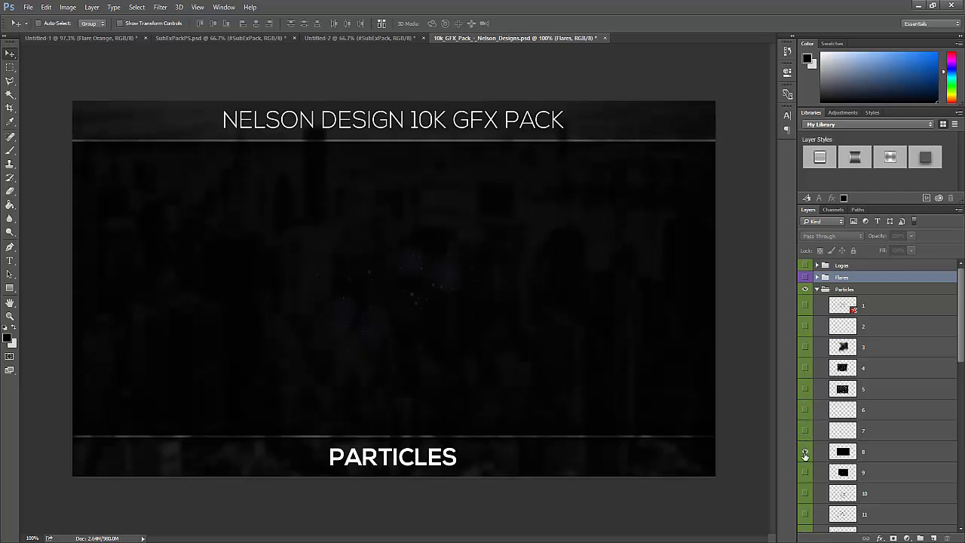
left_click(805, 453)
scroll(803, 452, "down", 5)
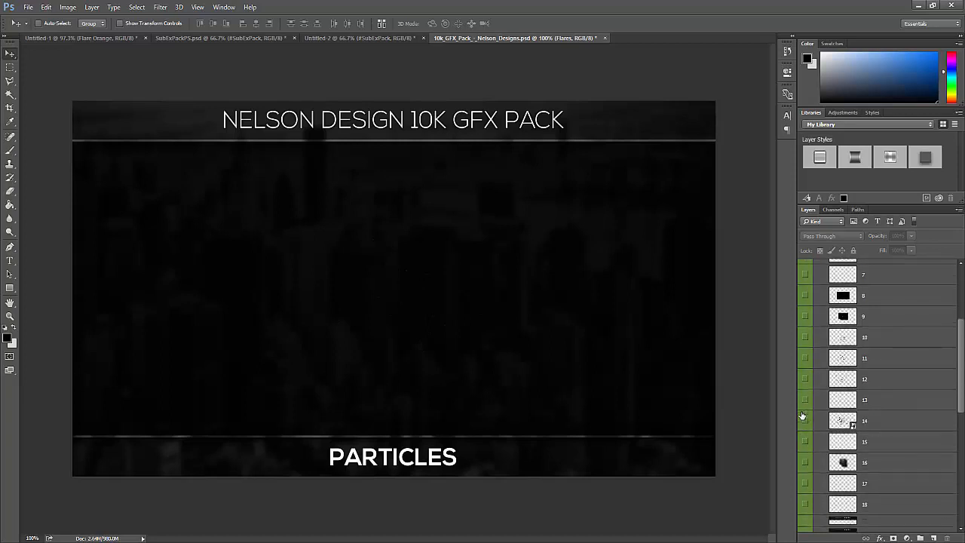
- Show particle layer 16 and copy it into the Untitled-1 banner
left_click(806, 461)
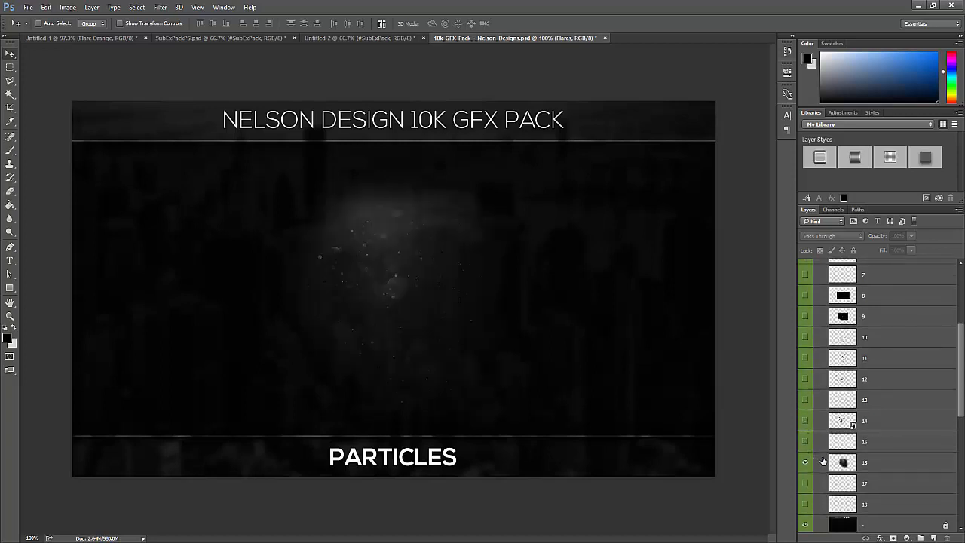
left_click(823, 461)
left_click_drag(360, 228, 379, 247)
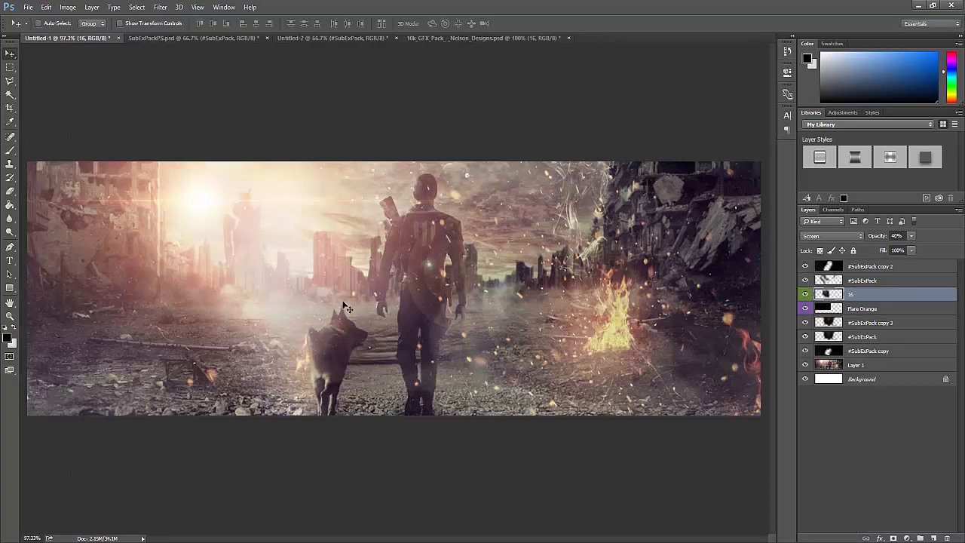
- Position particle layer 16 over the ruined buildings at the banner's upper right and set its opacity to 42%
left_click_drag(342, 303, 417, 229)
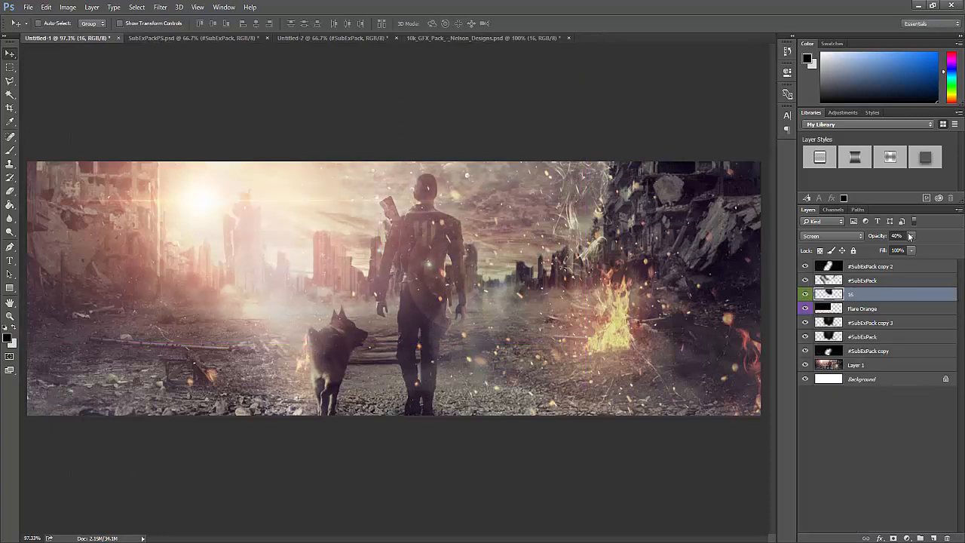
left_click(910, 236)
left_click_drag(910, 249, 945, 250)
left_click(430, 237)
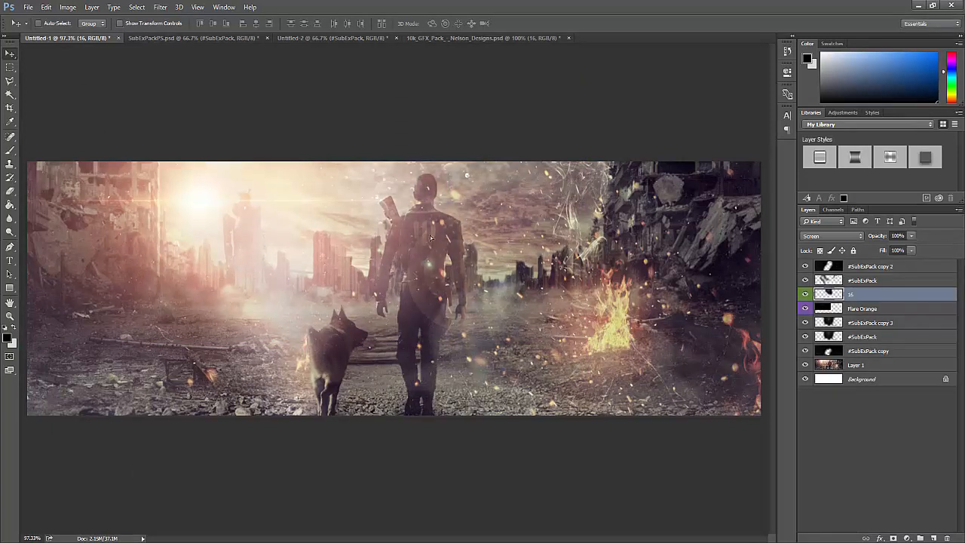
left_click_drag(431, 237, 686, 215)
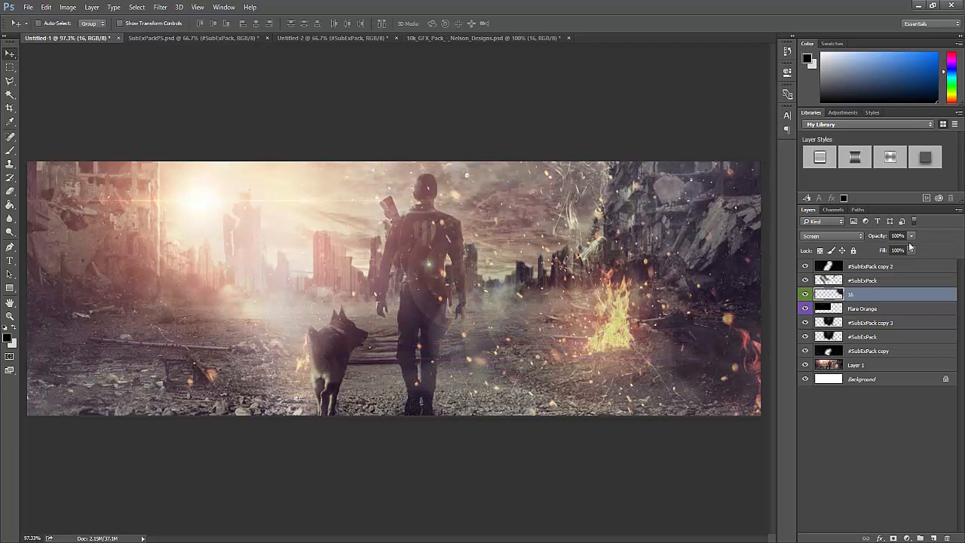
left_click_drag(886, 249, 881, 246)
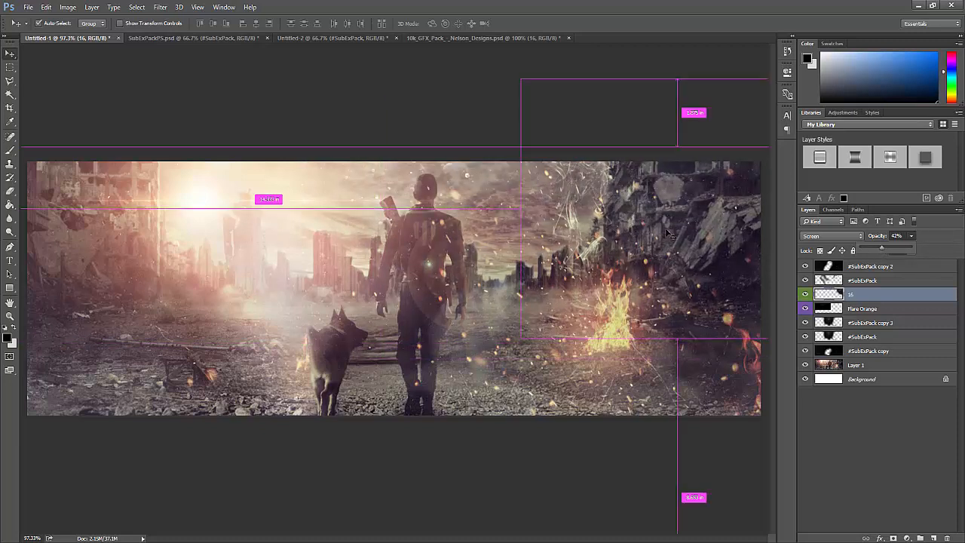
- Duplicate particle layer 16 and move the copy over the ruins at the banner's upper left
key("ctrl+j")
left_click_drag(657, 167, 68, 177)
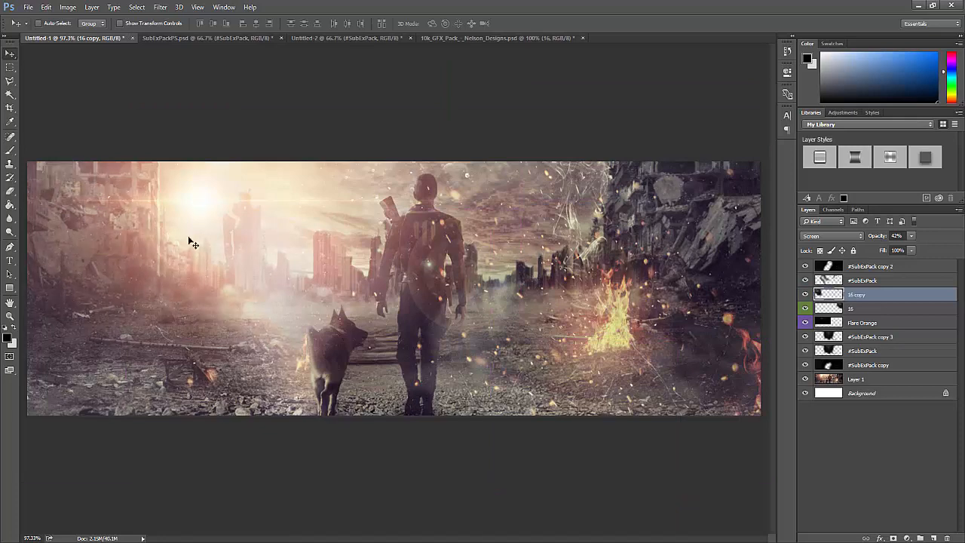
- Return to the 10k GFX pack, hide particle layer 16 and the Particles group, and collapse the group
left_click(181, 38)
left_click(488, 38)
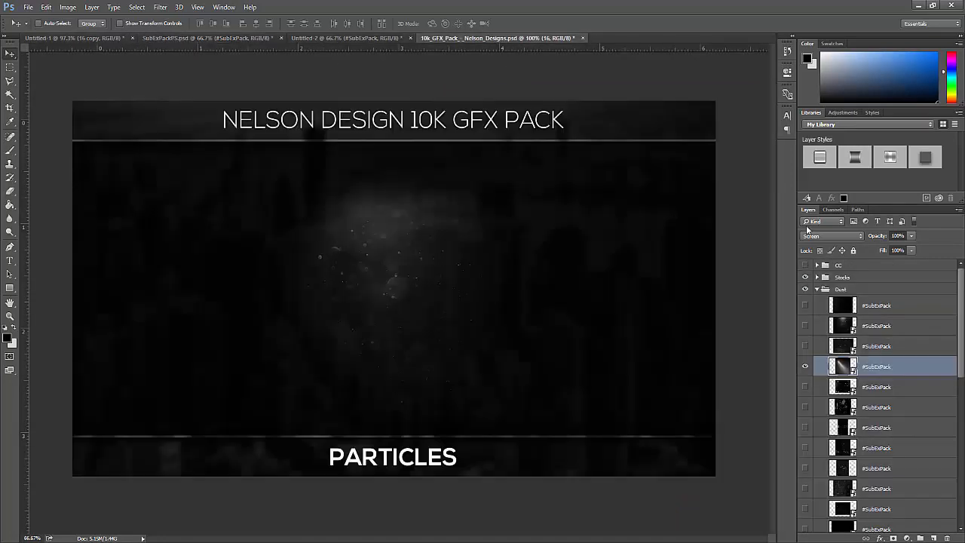
scroll(822, 496, "down", 6)
left_click(805, 438)
scroll(808, 435, "down", 1)
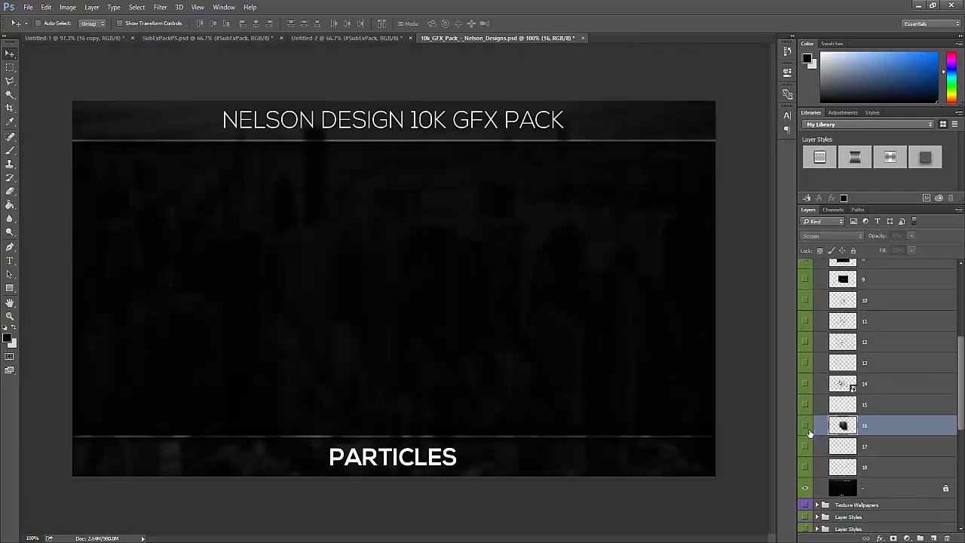
scroll(808, 433, "up", 10)
scroll(802, 372, "up", 2)
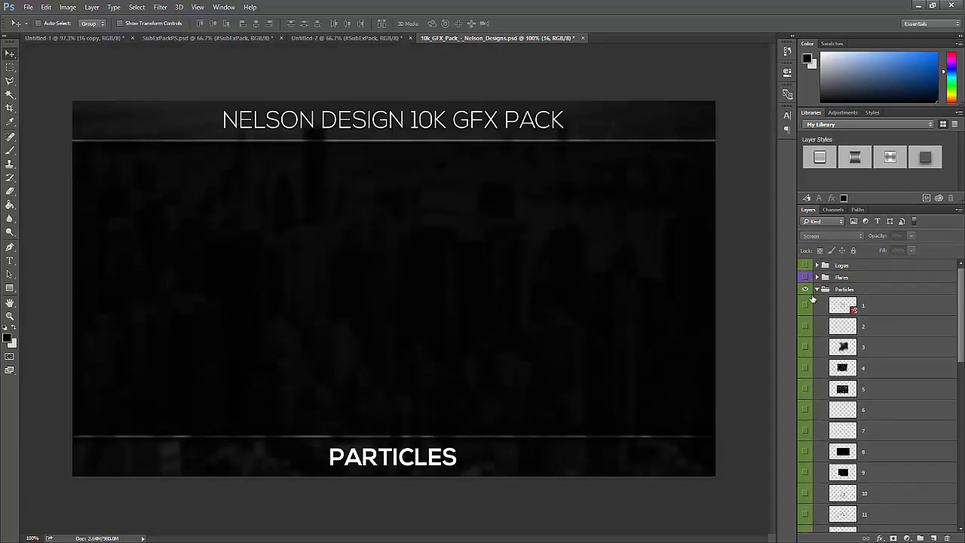
left_click(805, 291)
left_click(815, 290)
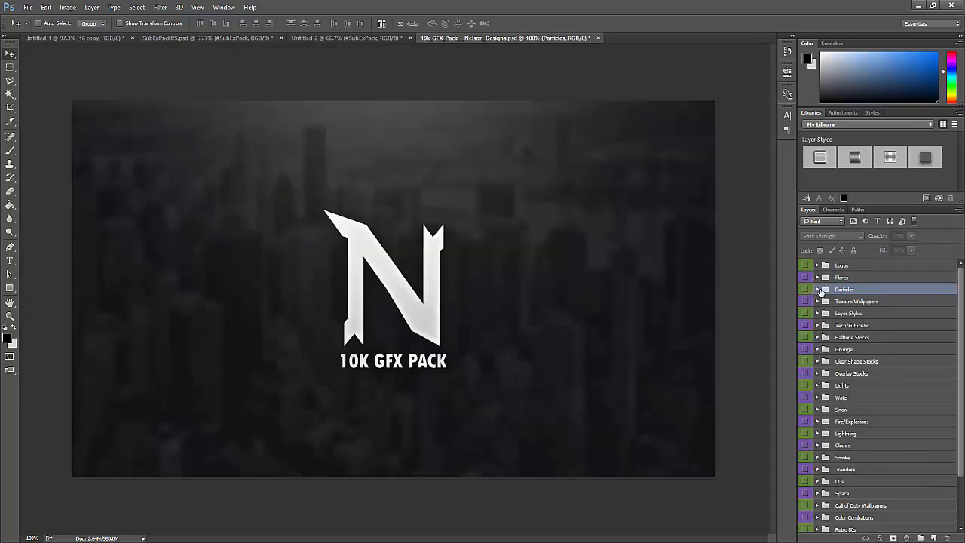
left_click(818, 290)
left_click(805, 291)
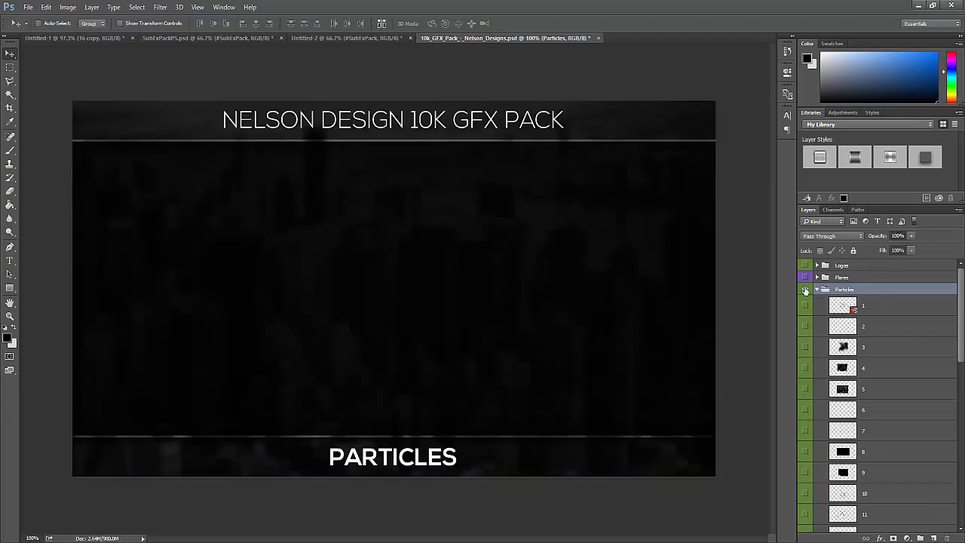
left_click(806, 291)
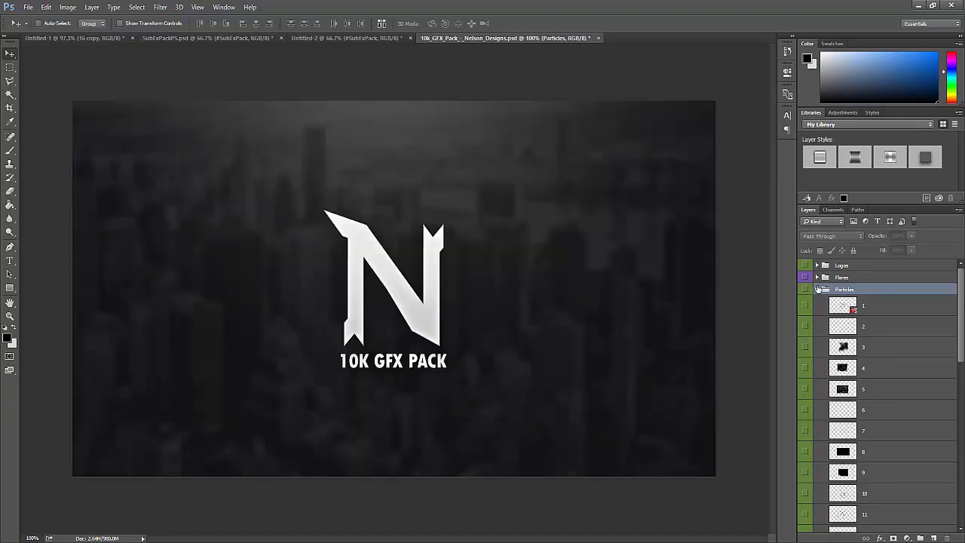
left_click(816, 290)
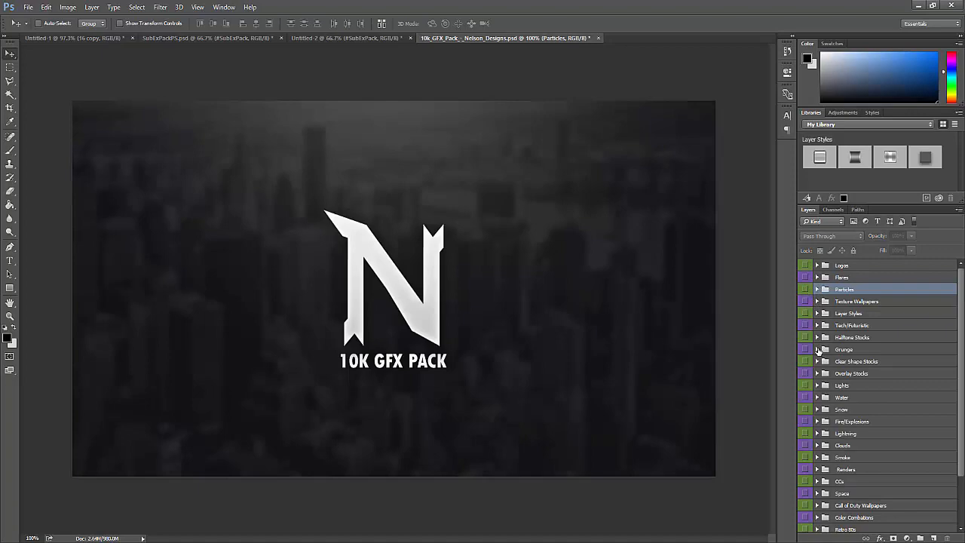
- Expand and show the Grunge group in the 10k GFX pack and preview grunge layers 1, 2 and 4
left_click(817, 350)
left_click(805, 349)
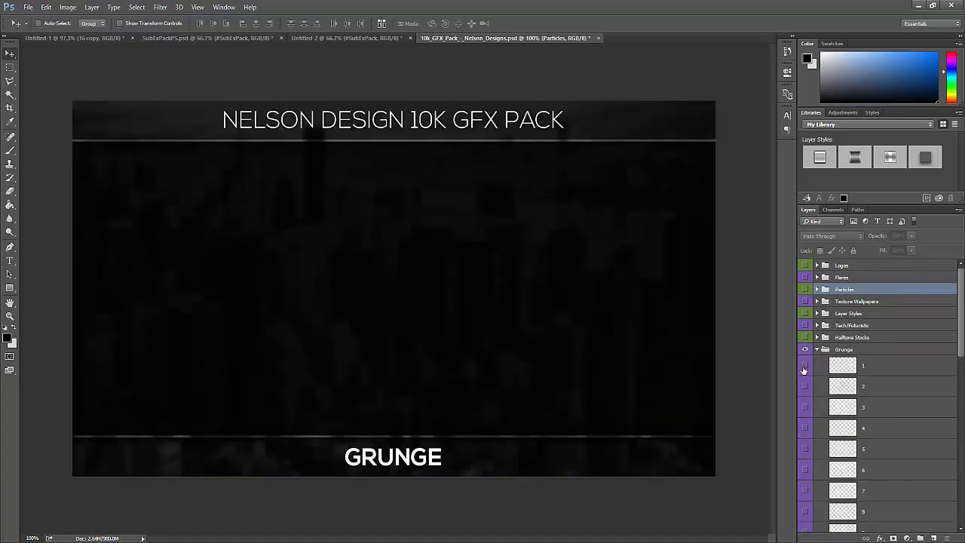
left_click(804, 366)
left_click(804, 367)
left_click(805, 388)
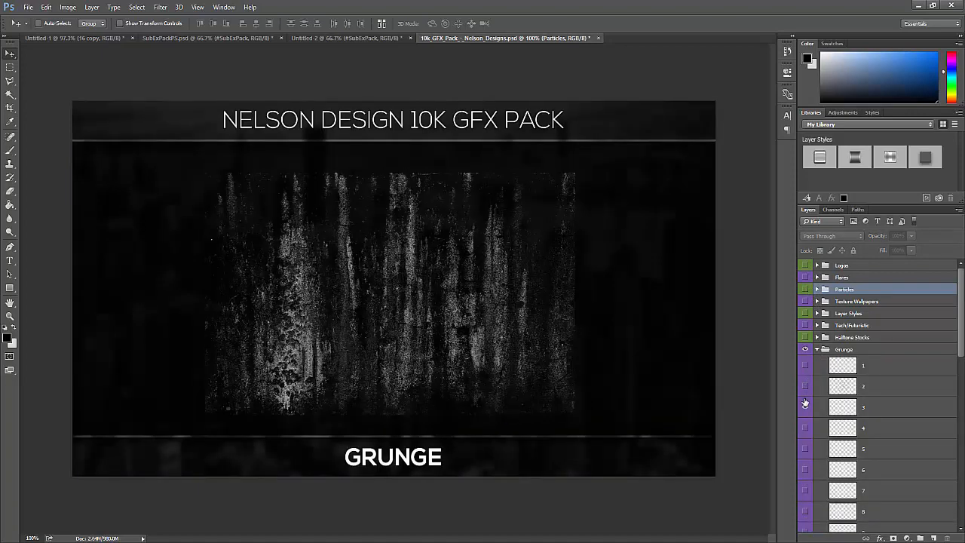
left_click(805, 387)
left_click(805, 427)
left_click(805, 426)
- Preview further grunge textures one at a time, from layer 5 through layer 10
scroll(806, 422, "down", 2)
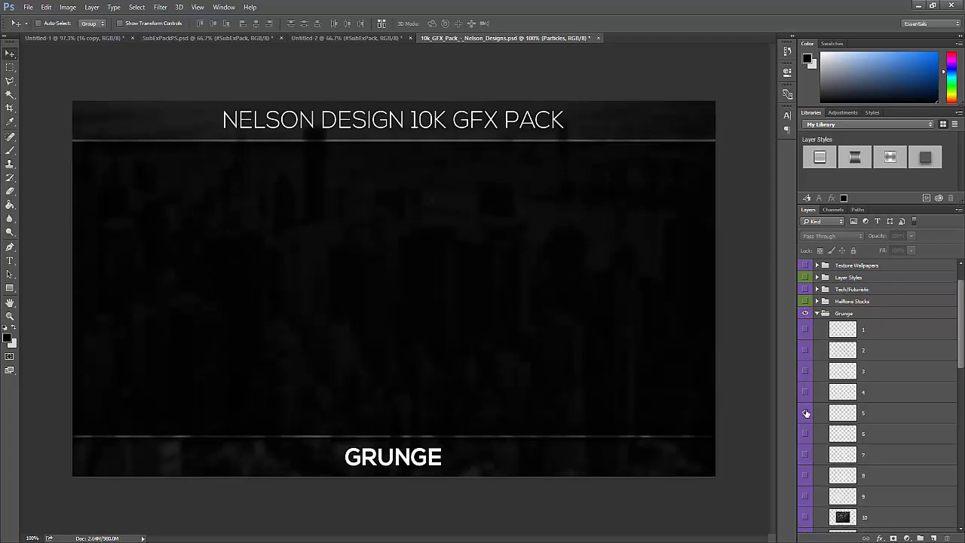
left_click(806, 414)
left_click(806, 413)
scroll(806, 414, "down", 1)
left_click(805, 411)
left_click(805, 411)
scroll(805, 417, "down", 3)
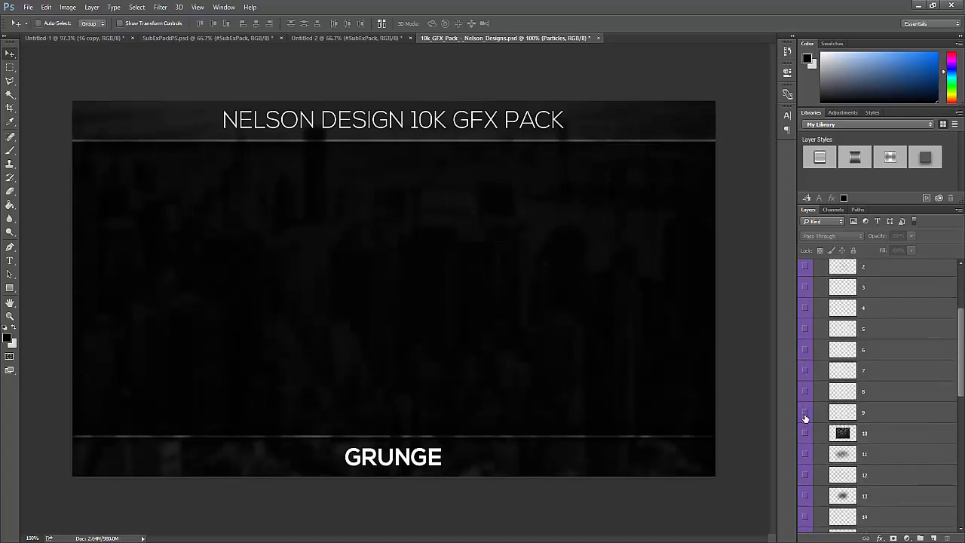
left_click(805, 433)
left_click(805, 432)
- Preview grunge layers 11, 12 and 13 one at a time
scroll(805, 433, "down", 1)
left_click(805, 432)
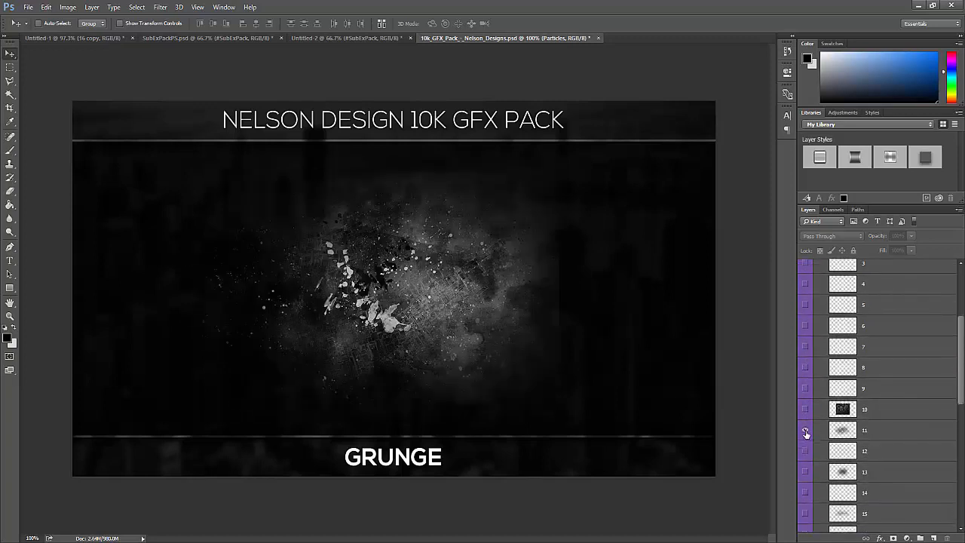
left_click(805, 430)
left_click(806, 451)
left_click(805, 450)
left_click(803, 469)
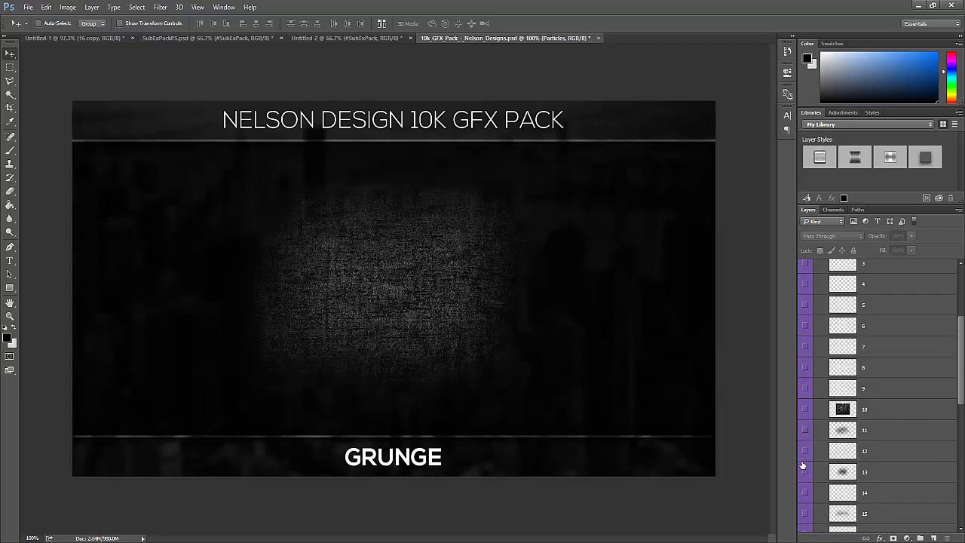
left_click(804, 466)
- Show grunge layer 15, shift its texture slightly down and to the left, and hide it again
scroll(803, 475, "down", 1)
left_click(805, 502)
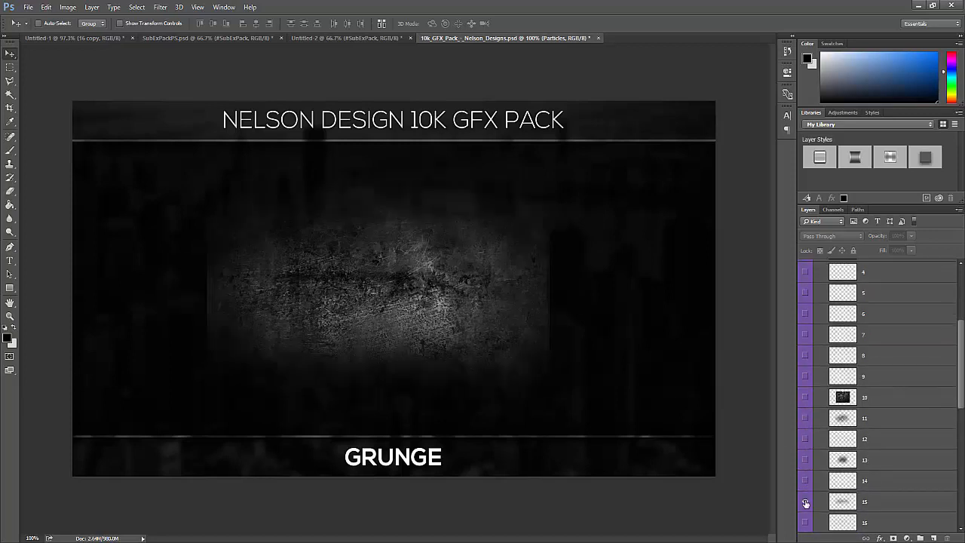
left_click(821, 502)
left_click_drag(331, 220, 301, 244)
left_click(805, 502)
- Preview grunge layers 14 and 16 one after the other
left_click(806, 481)
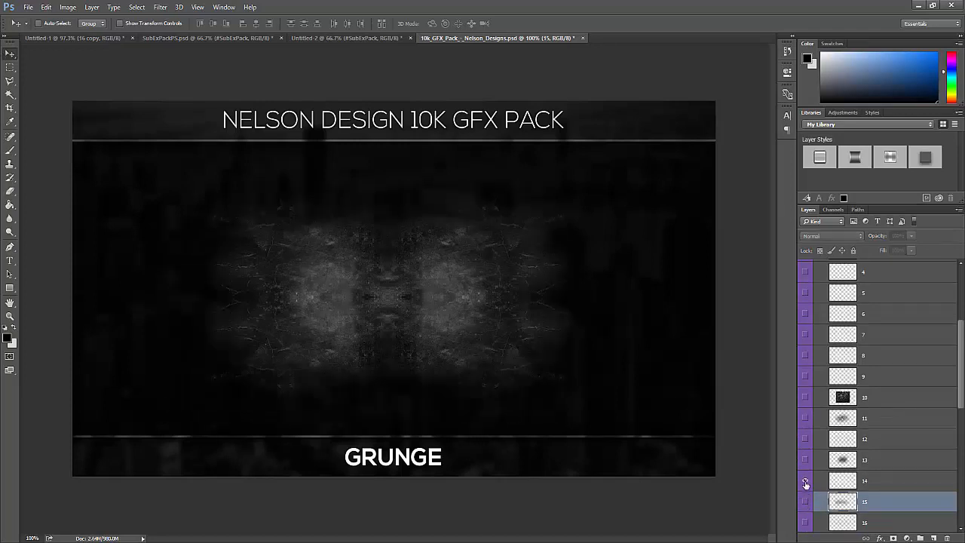
left_click(806, 481)
scroll(810, 510, "down", 1)
left_click(805, 504)
left_click(805, 500)
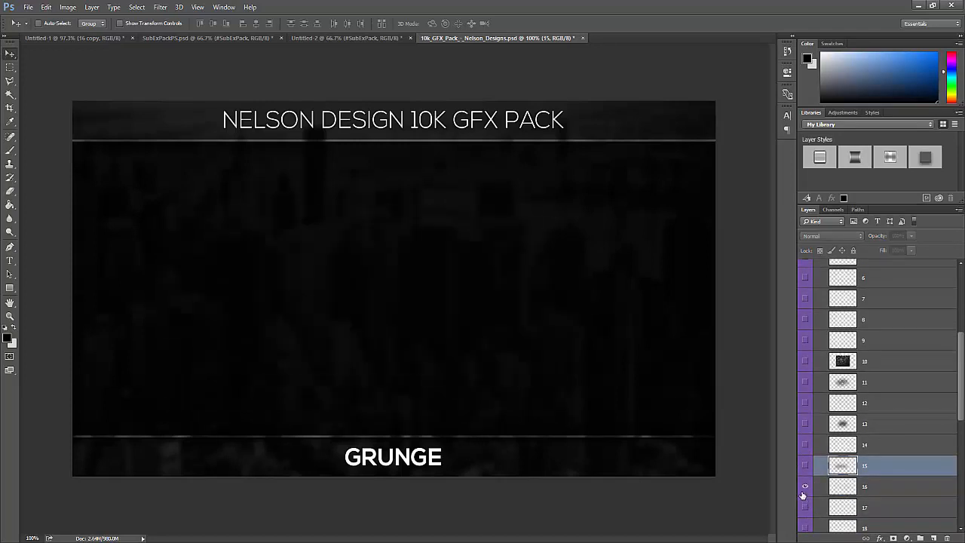
left_click(805, 485)
left_click(805, 486)
- Preview the last grunge textures, including layers 18, 19 and 20
left_click(805, 466)
left_click(805, 465)
left_click(805, 527)
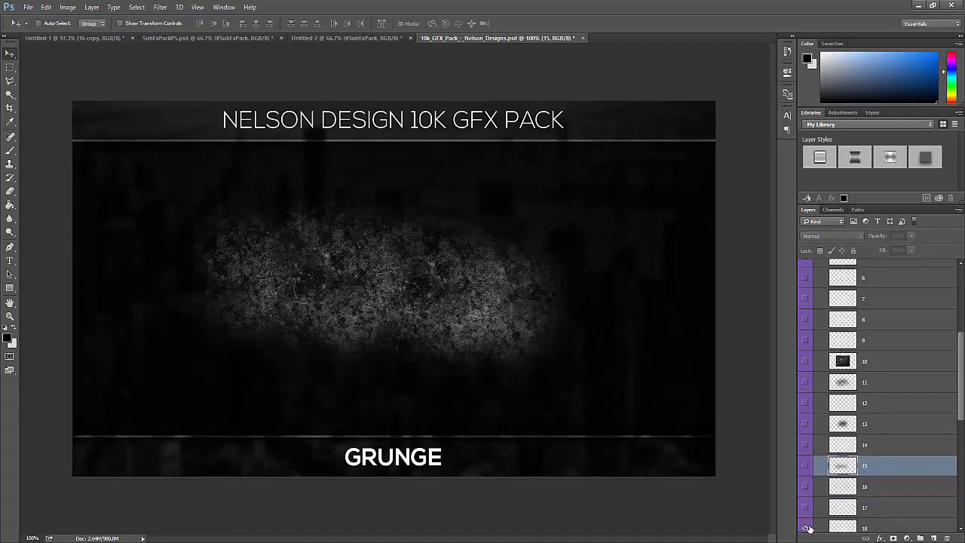
scroll(808, 527, "down", 2)
left_click(805, 451)
left_click(805, 481)
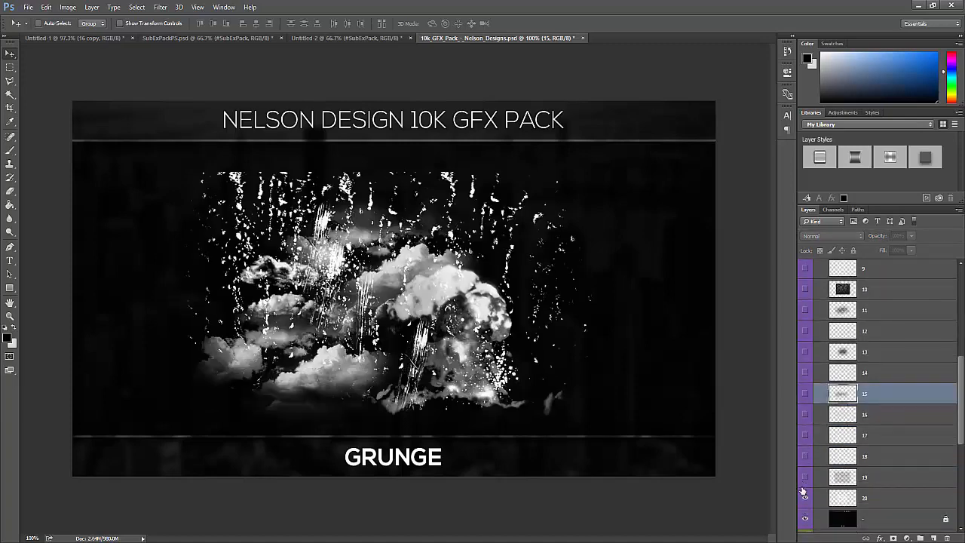
left_click(805, 462)
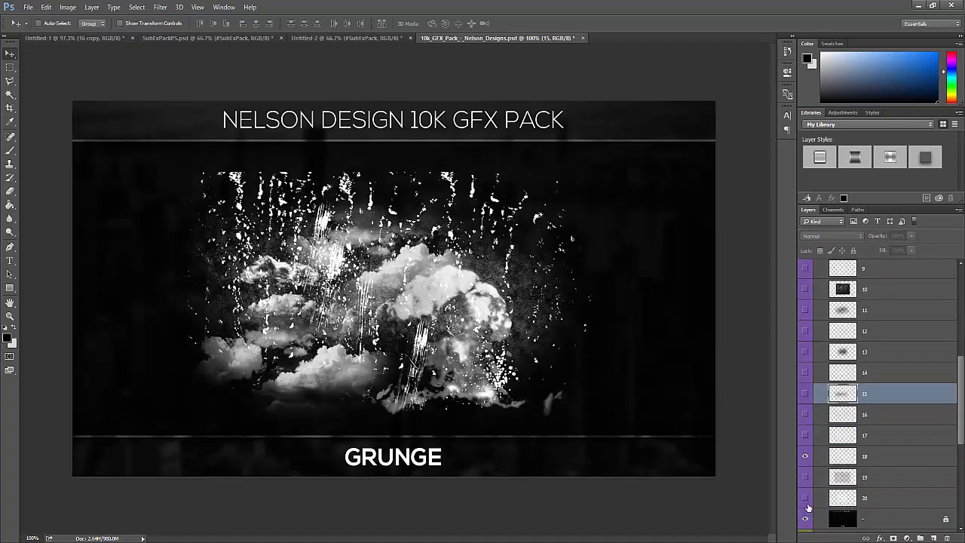
left_click(805, 498)
- Leave only grunge layer 19 showing above the backdrop and copy it into the Untitled-1 banner
left_click(804, 392)
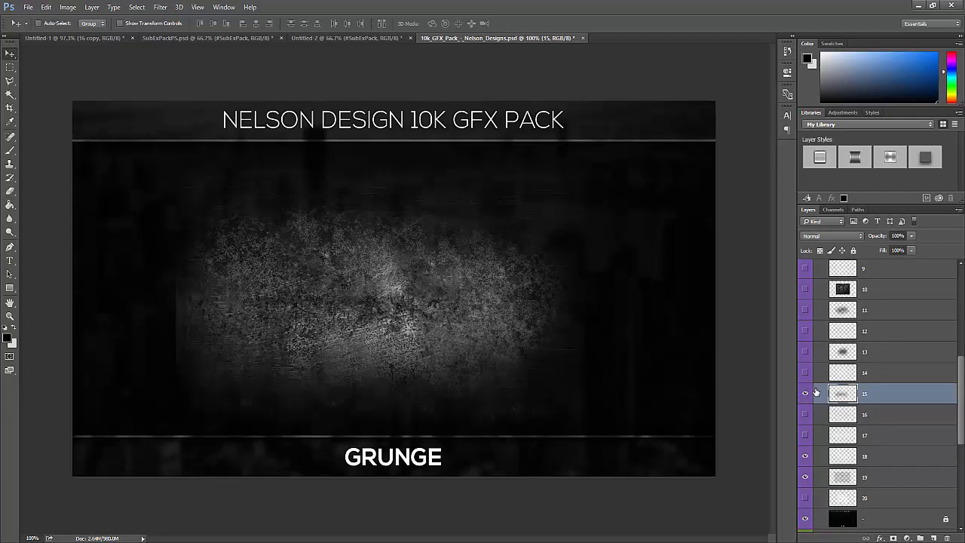
left_click(807, 457)
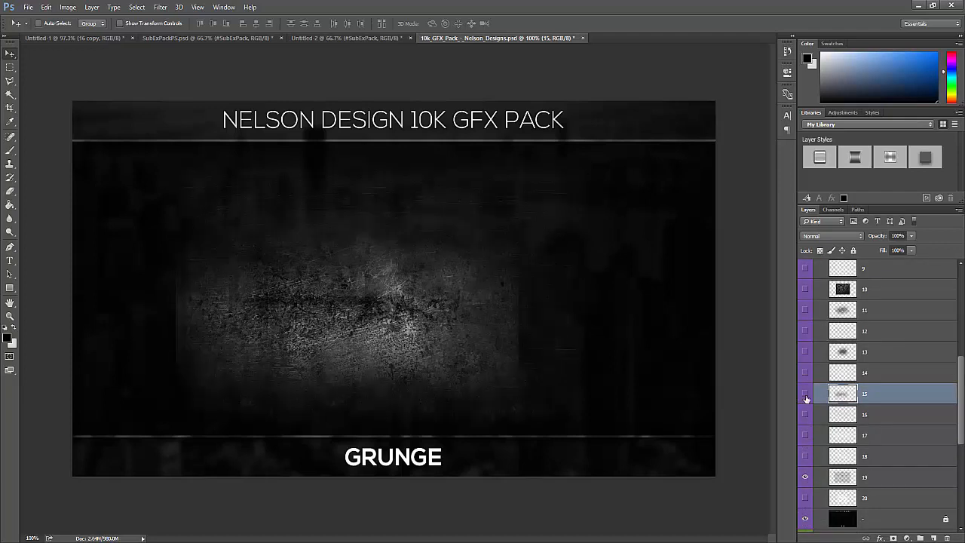
left_click(806, 394)
left_click(820, 480)
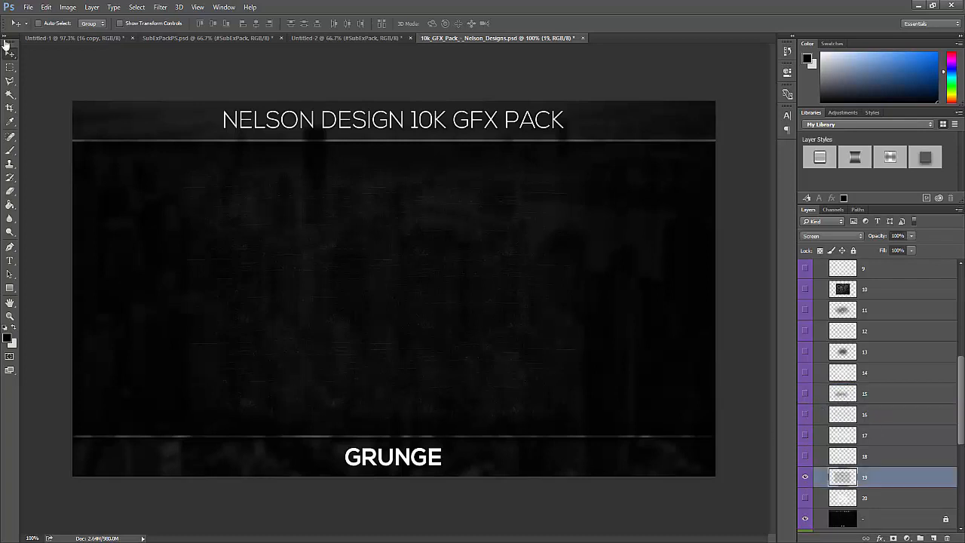
left_click(47, 39)
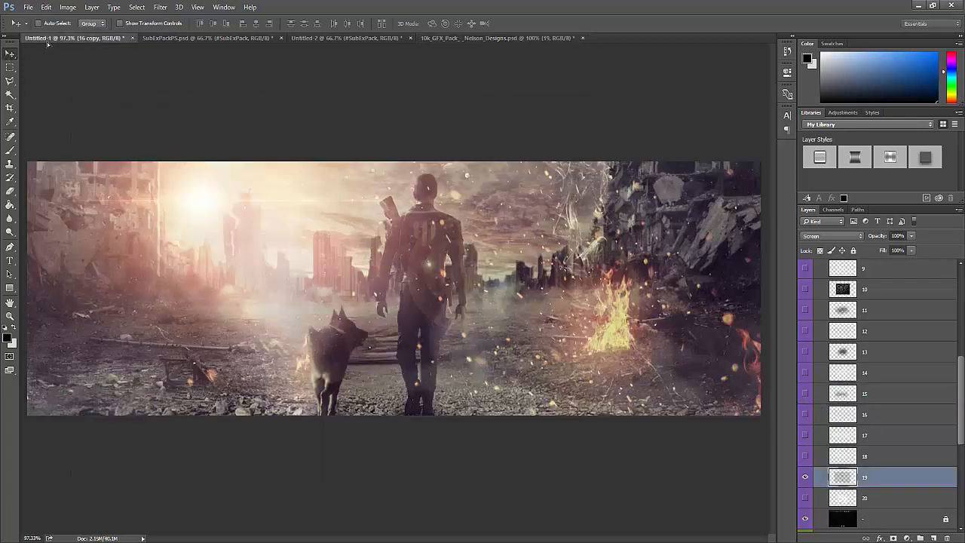
left_click_drag(47, 41, 366, 374)
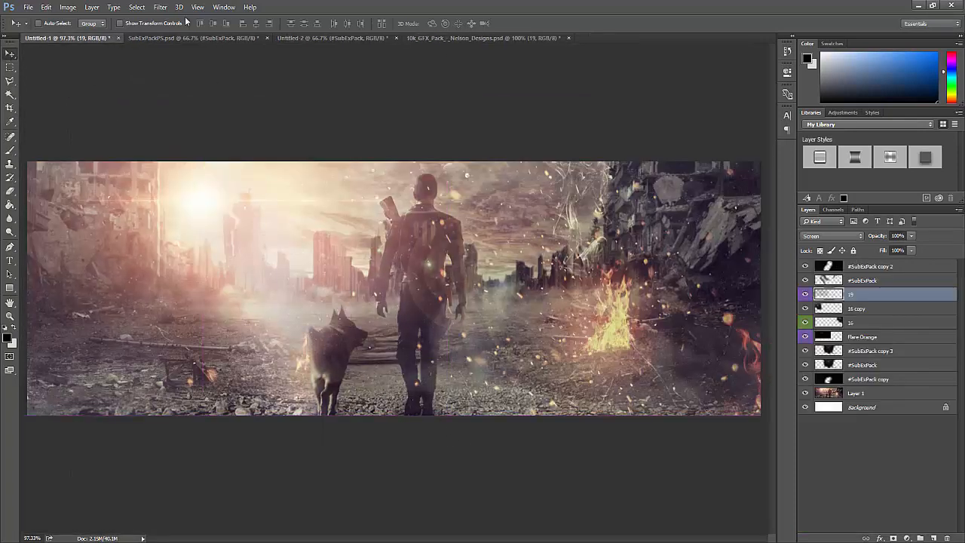
left_click(186, 39)
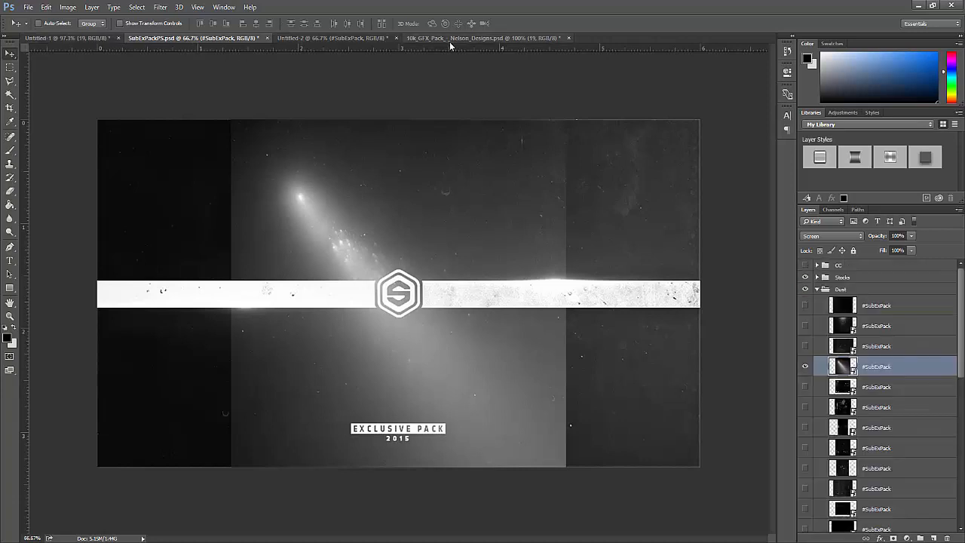
left_click(449, 40)
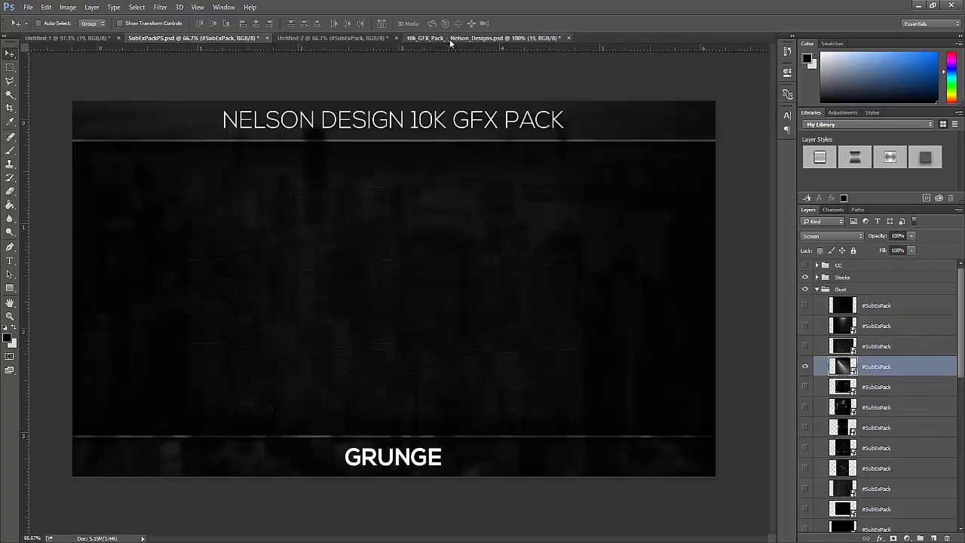
left_click(52, 39)
- Duplicate grunge layer 19 towards the banner's right side and merge the two layers
left_click_drag(439, 323, 580, 334)
left_click(877, 311, "shift")
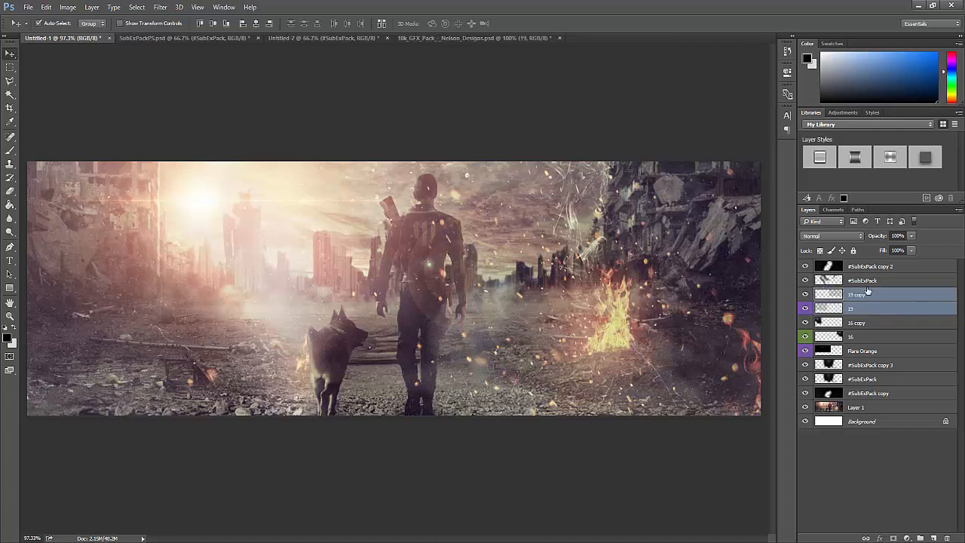
key("ctrl+e")
- Set the merged grunge layer's blend mode to Screen and its opacity to 100%
left_click_drag(912, 236, 877, 249)
left_click(821, 238)
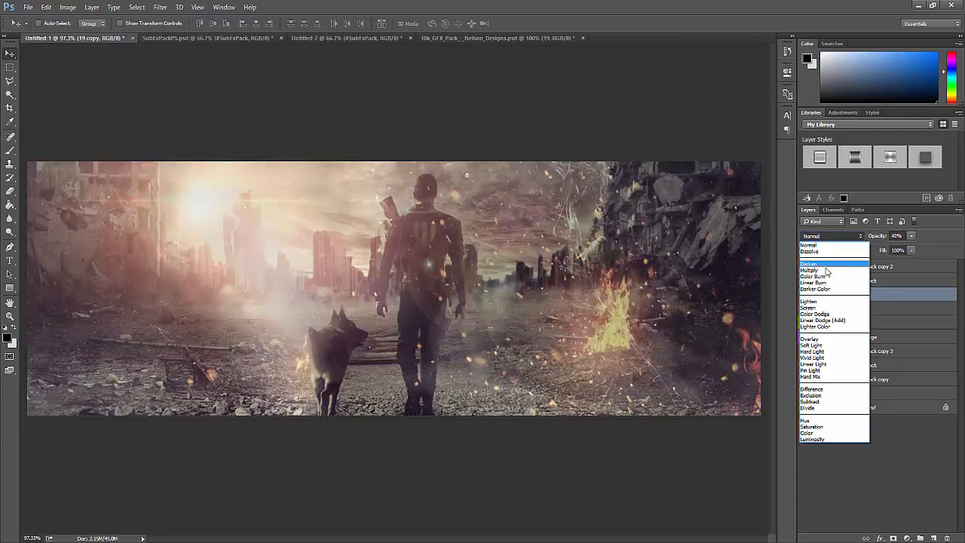
left_click(813, 307)
left_click(910, 236)
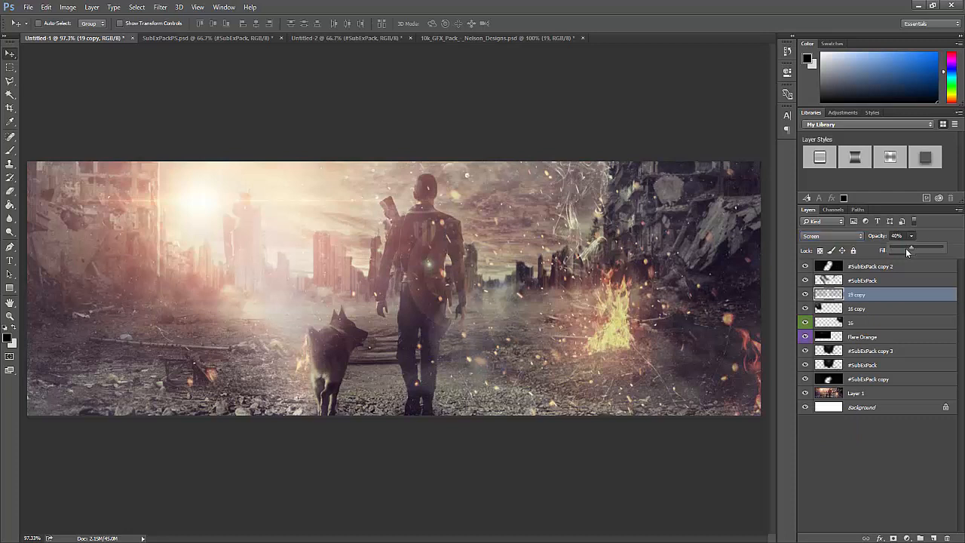
left_click_drag(908, 250, 955, 233)
left_click(936, 234)
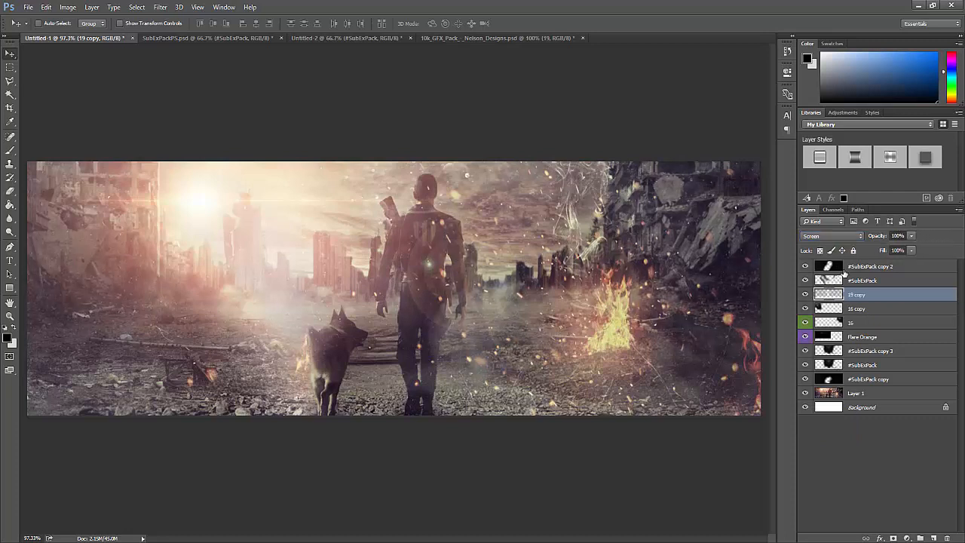
- Duplicate the merged grunge layer and set the opacity of the lower one, 19 copy, to 78%
key("ctrl+j")
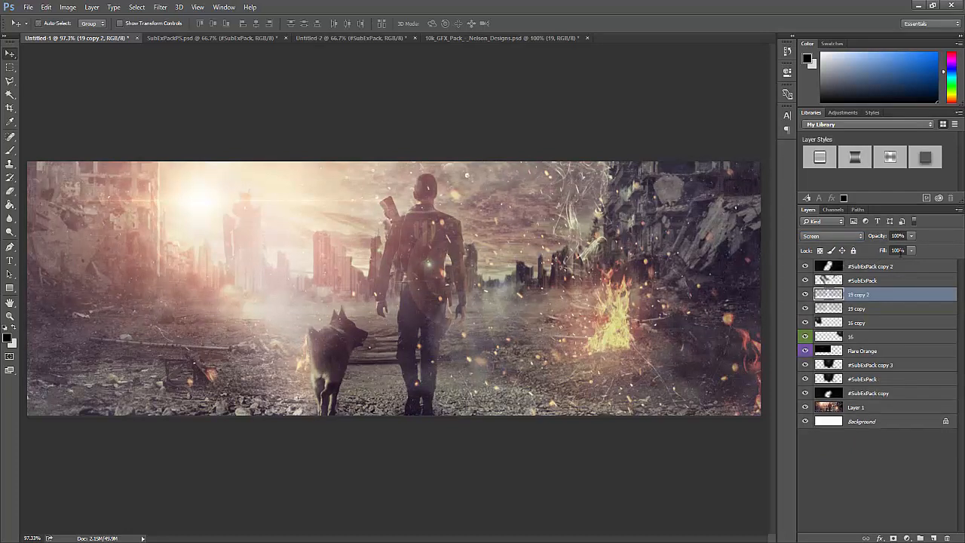
left_click(911, 236)
left_click(872, 306)
left_click(911, 236)
left_click_drag(912, 248, 899, 248)
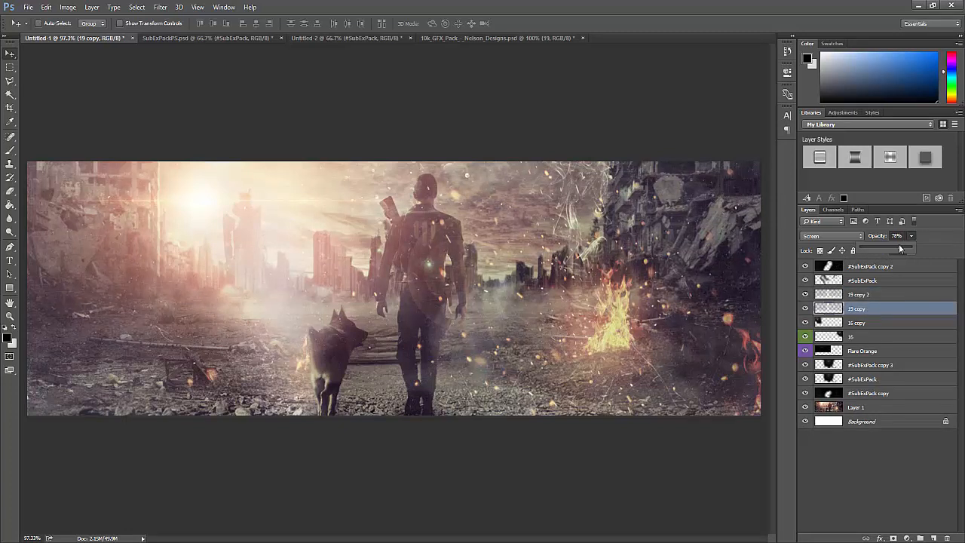
- In the 10k GFX pack, hide grunge layer 19 and copy grunge layer 13 into the Untitled-1 banner
left_click(470, 32)
left_click(476, 36)
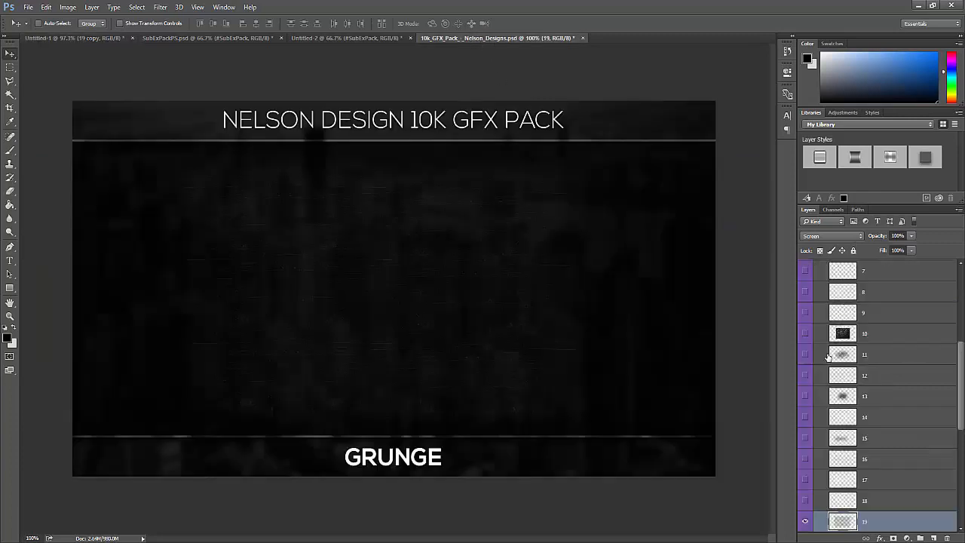
left_click(805, 521)
left_click(804, 395)
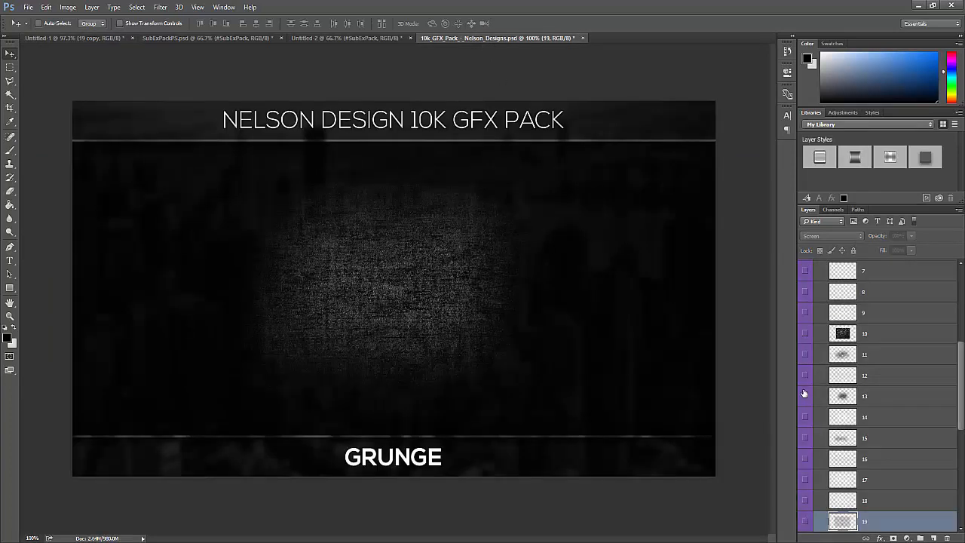
left_click(811, 395)
left_click(806, 395)
left_click(826, 400)
left_click_drag(219, 186, 137, 337)
- Enlarge grunge layer 13 with Free Transform so that it covers the left half of the banner
key("ctrl+t")
left_click_drag(258, 225, 205, 302)
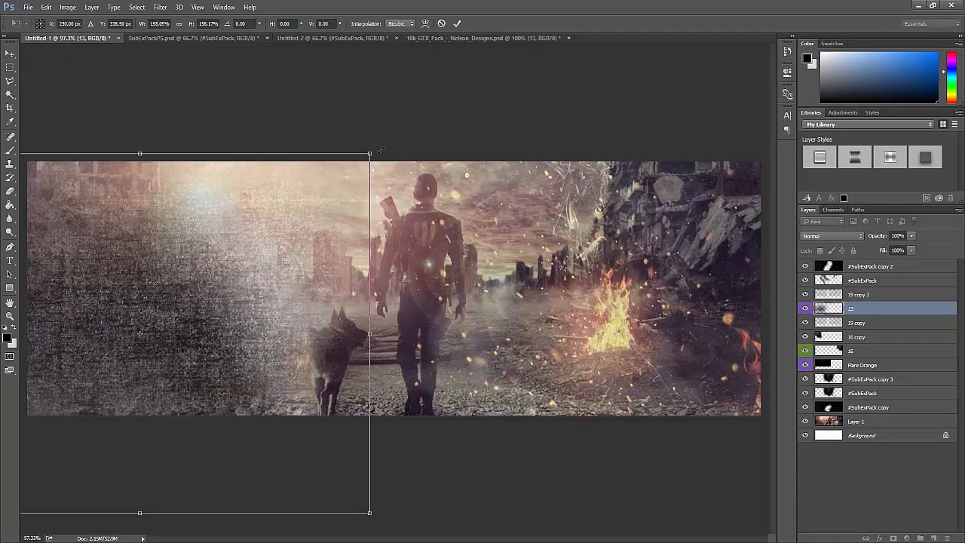
left_click_drag(379, 151, 442, 97)
left_click(457, 24)
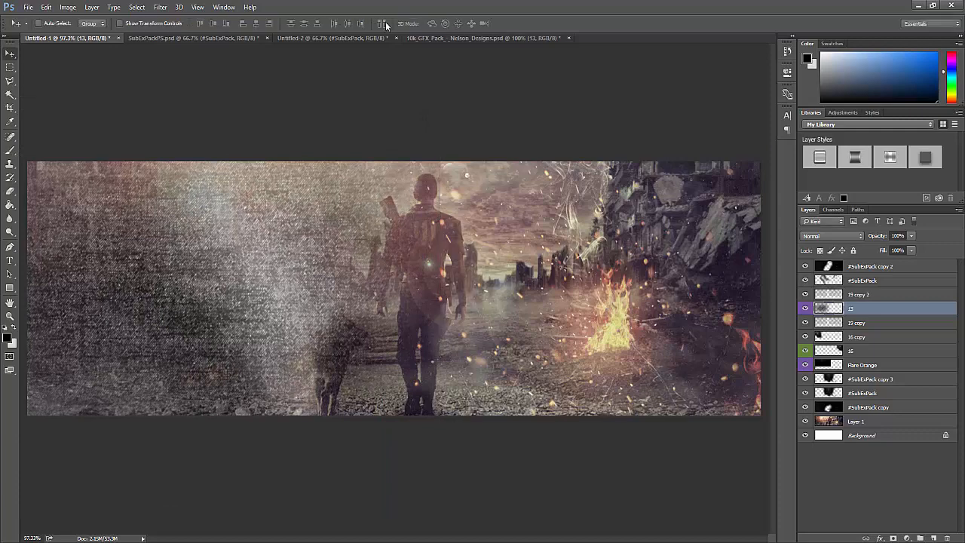
- Duplicate grunge layer 13 over the middle of the banner and erase along the copy's left edge with the Eraser
key("ctrl+j")
left_click_drag(144, 245, 409, 268)
left_click(10, 191)
mouse_move(292, 375)
left_mouse_down()
mouse_move(286, 253)
mouse_move(298, 172)
left_mouse_up()
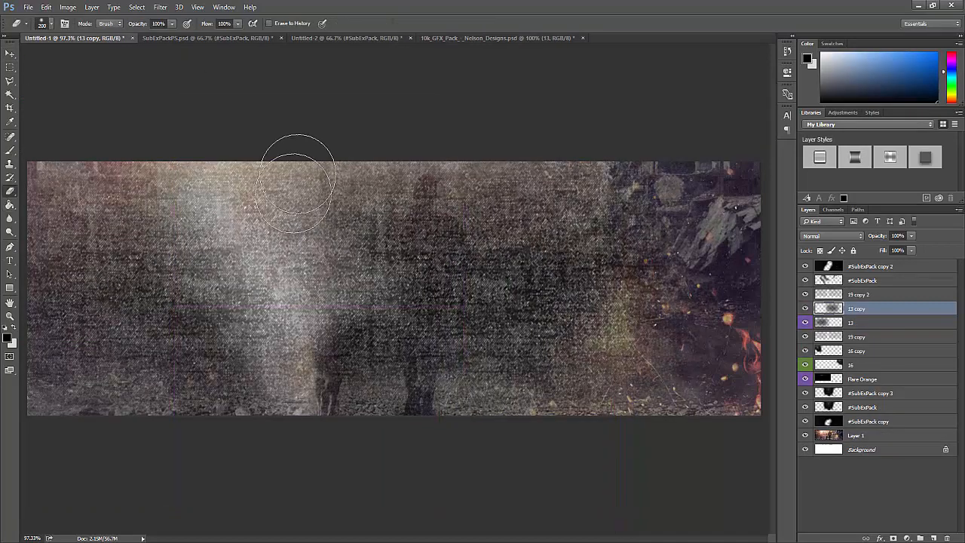
- Duplicate the middle grunge copy and move the new copy over the banner's right end
key("ctrl+j")
key("v")
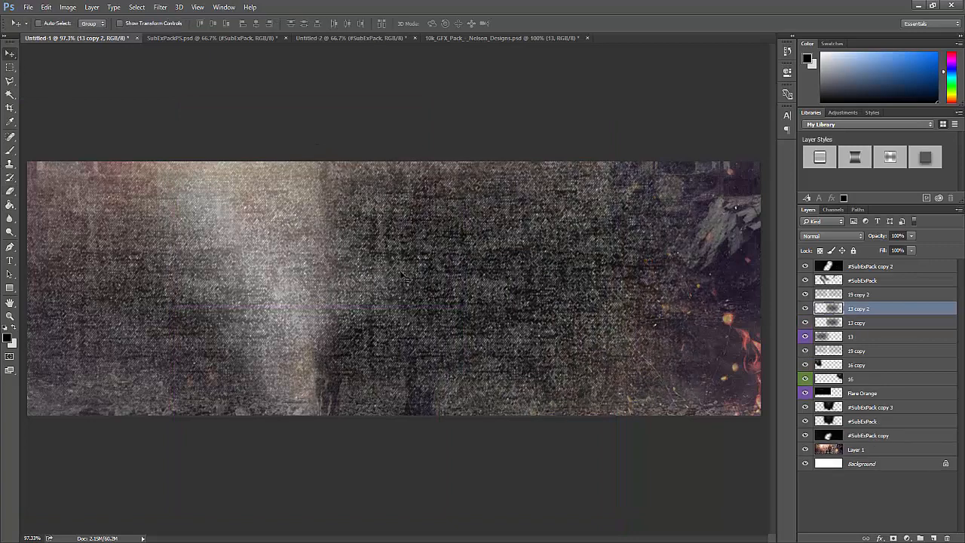
mouse_move(416, 260)
left_mouse_down()
mouse_move(635, 260)
mouse_move(786, 298)
left_mouse_up()
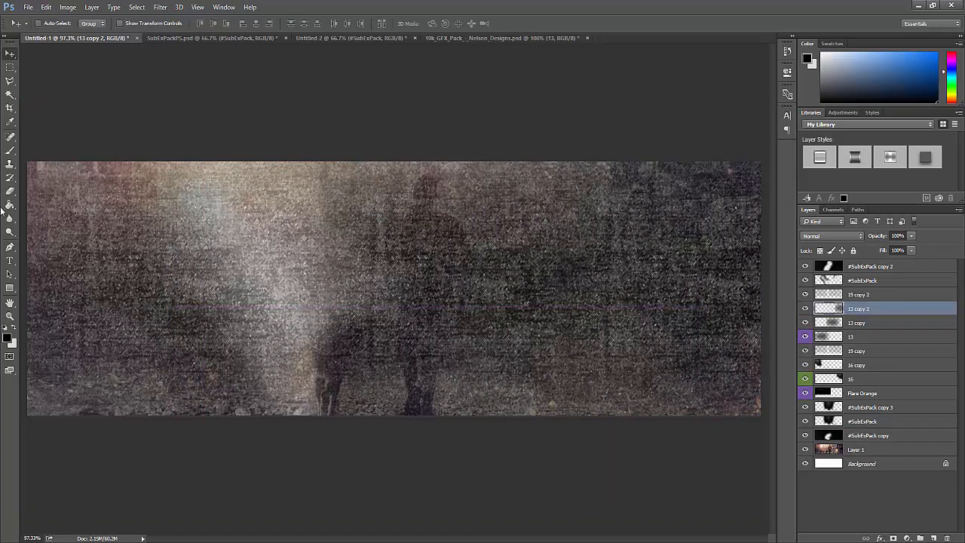
- Merge the three grunge 13 layers into one and set its blend mode to Screen
left_click(10, 190)
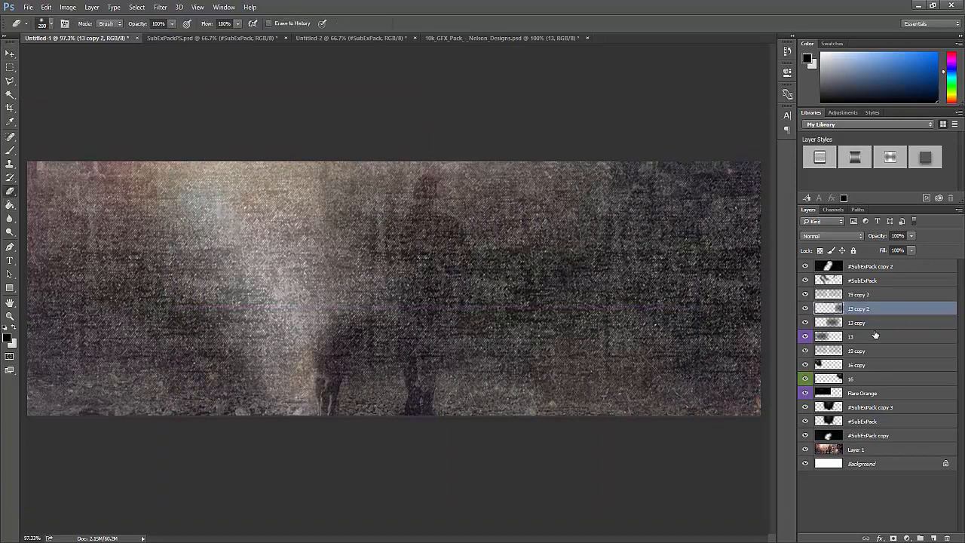
left_click(874, 334, "shift")
left_click(829, 236)
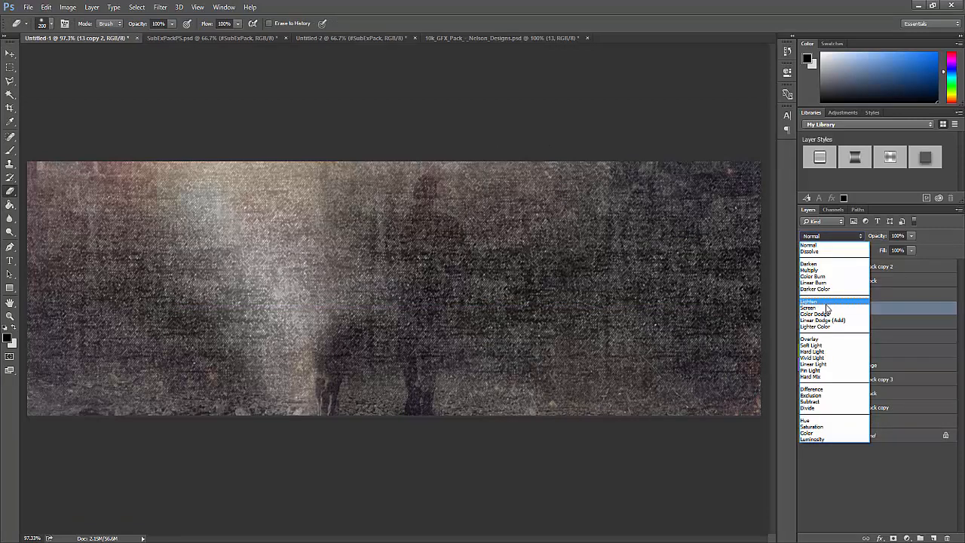
left_click(827, 308)
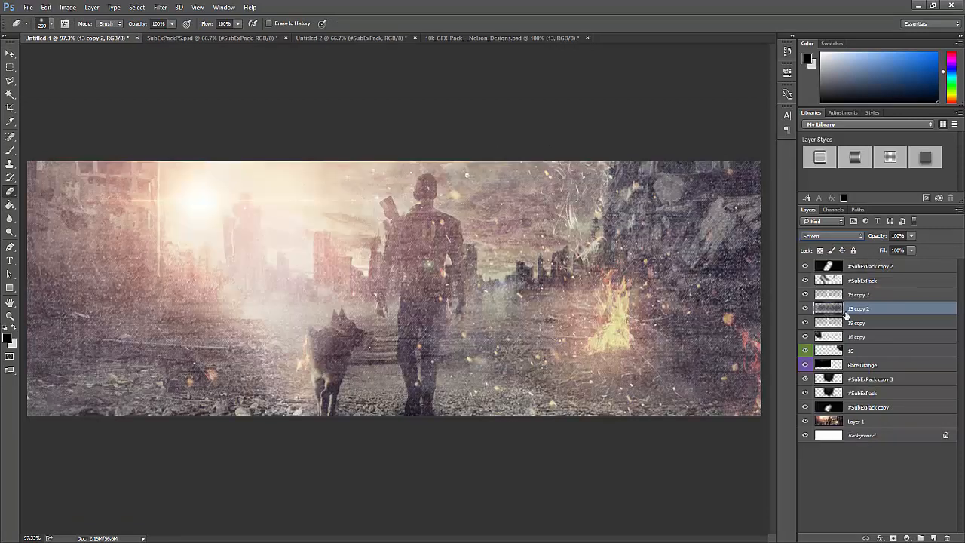
- Move the merged grunge 13 layer directly above the wallpaper layer and lower its opacity
left_click_drag(845, 315, 839, 414)
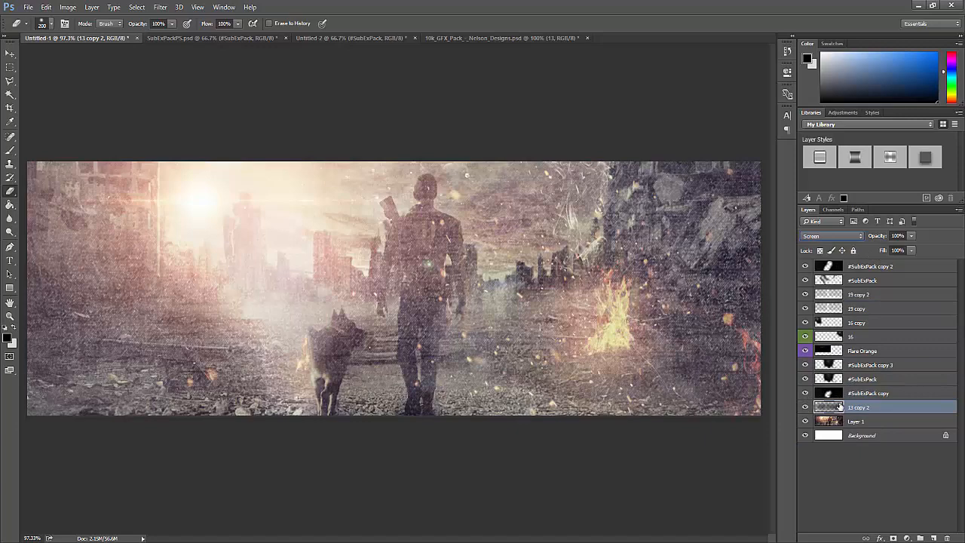
left_click_drag(914, 240, 863, 251)
- Switch to the 10K GFX pack, hide grunge 13, preview other Grunge layers, then show and select grunge 3
left_click(453, 40)
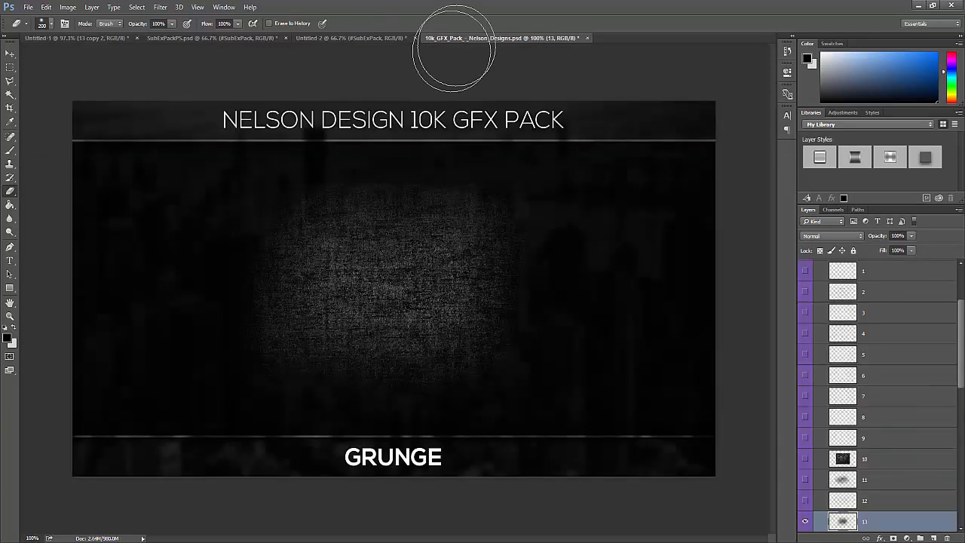
left_click(805, 521)
scroll(811, 471, "up", 2)
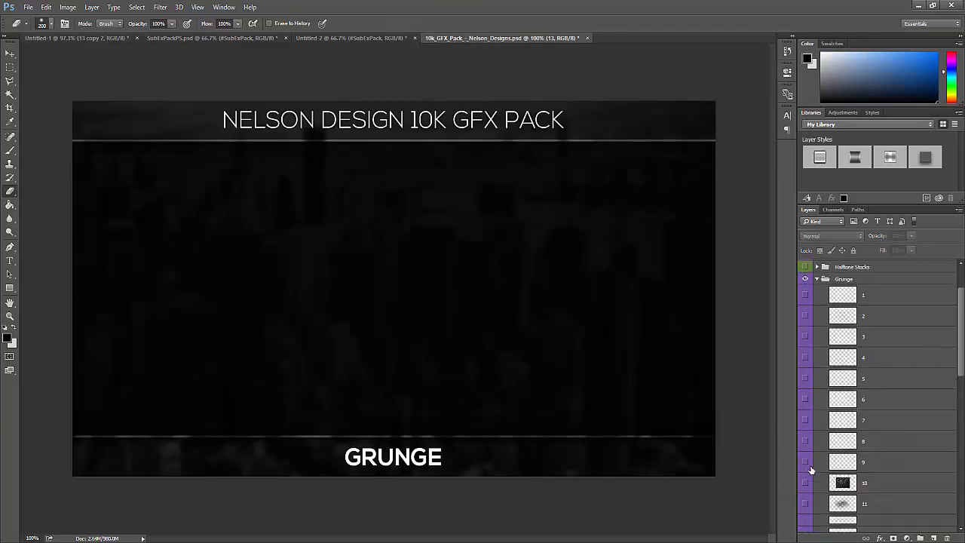
scroll(811, 470, "down", 3)
left_click(807, 472)
left_click(808, 472)
scroll(812, 381, "up", 5)
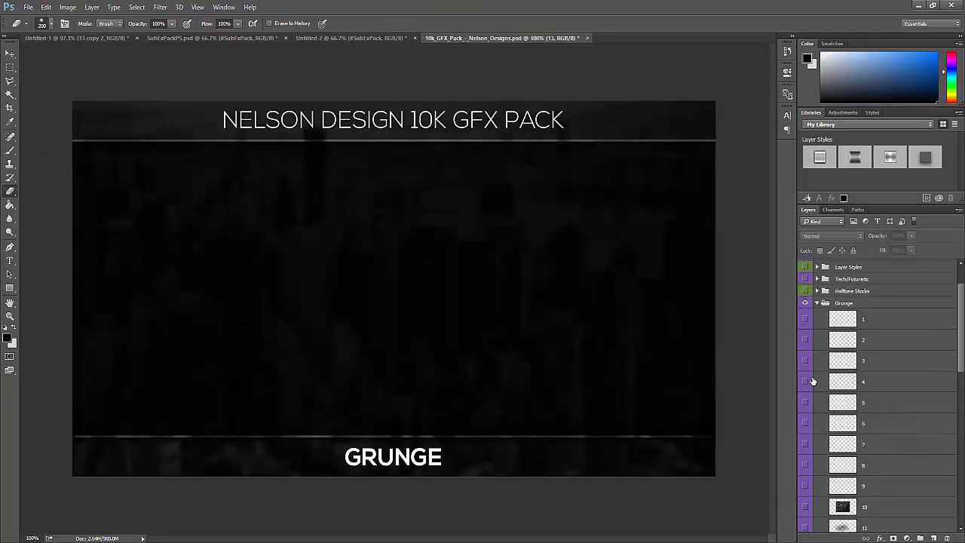
left_click(805, 319)
left_click(805, 318)
left_click(805, 360)
left_click(821, 358)
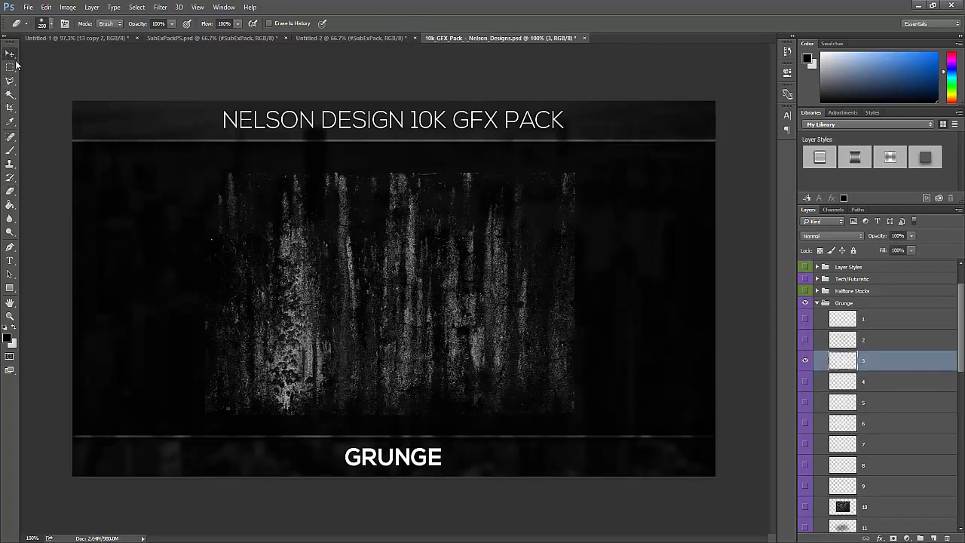
- Place grunge 3 at the banner's left end and duplicate it twice to cover the middle and right end
key("v")
mouse_move(347, 297)
left_mouse_down()
mouse_move(165, 75)
mouse_move(81, 43)
mouse_move(217, 287)
mouse_move(309, 386)
mouse_move(258, 388)
mouse_move(264, 394)
mouse_move(243, 382)
left_mouse_up()
key("ctrl+j")
left_click_drag(245, 348, 488, 337)
key("ctrl+j")
left_click_drag(414, 362, 623, 345)
- Merge the three grunge 3 layers, set the blend mode to Screen and reduce the opacity to 24%
left_click(855, 437, "shift")
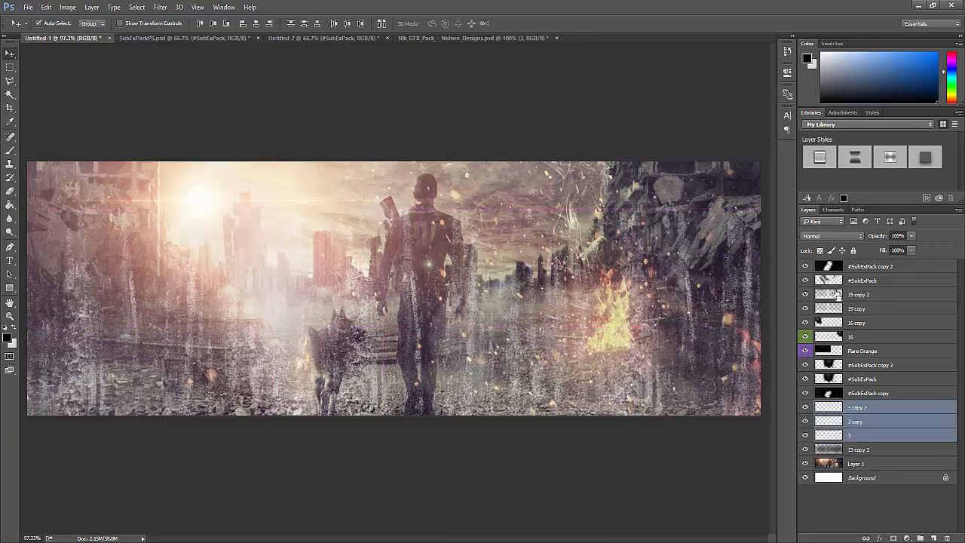
key("ctrl+e")
left_click(829, 236)
left_click(823, 309)
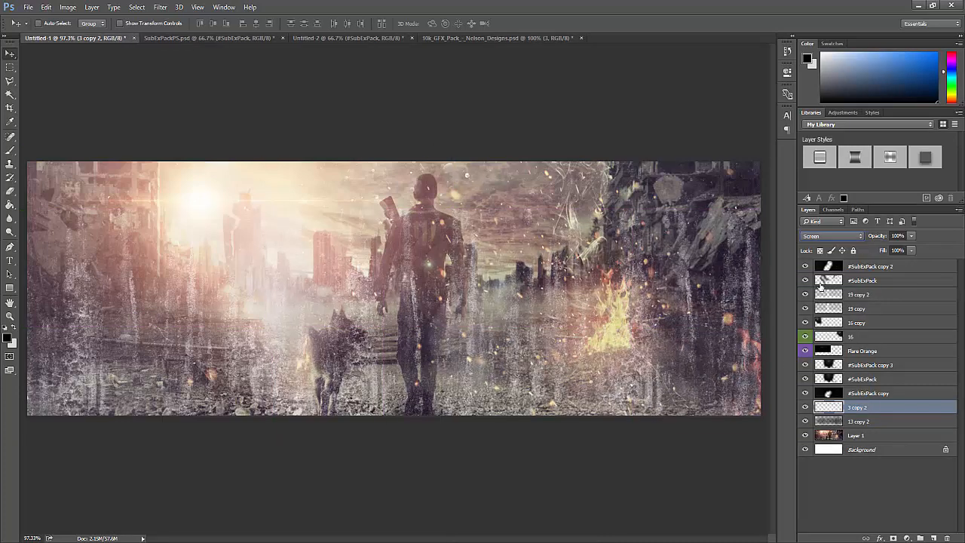
left_click_drag(910, 237, 875, 253)
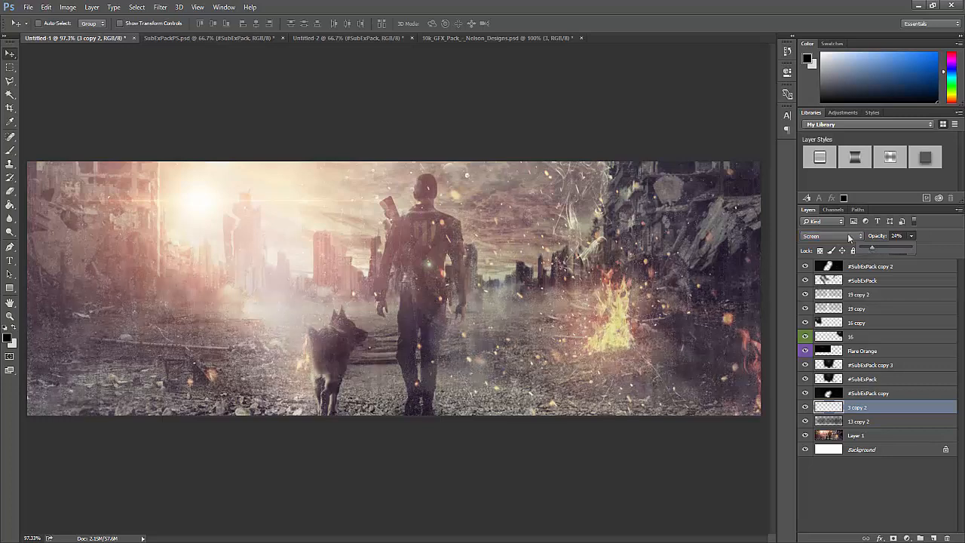
- Hide grunge 3 and the Grunge group in the 10K GFX pack, collapse the group and return to the banner
left_click(166, 38)
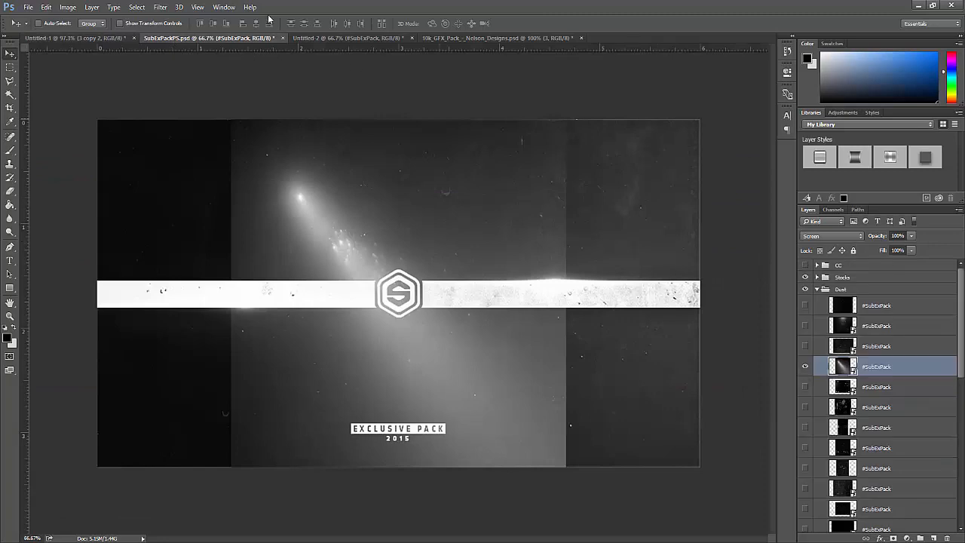
left_click(505, 38)
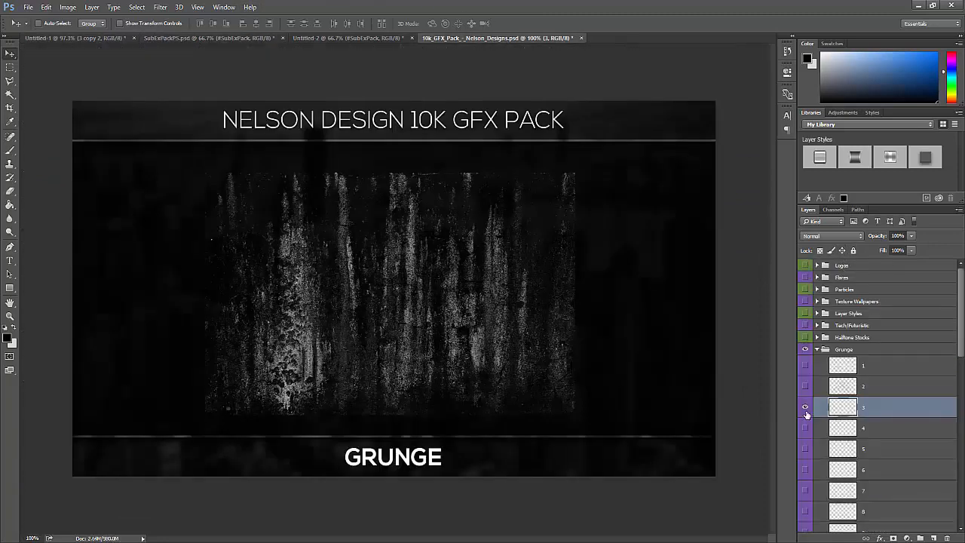
left_click(805, 407)
left_click(805, 349)
left_click(816, 349)
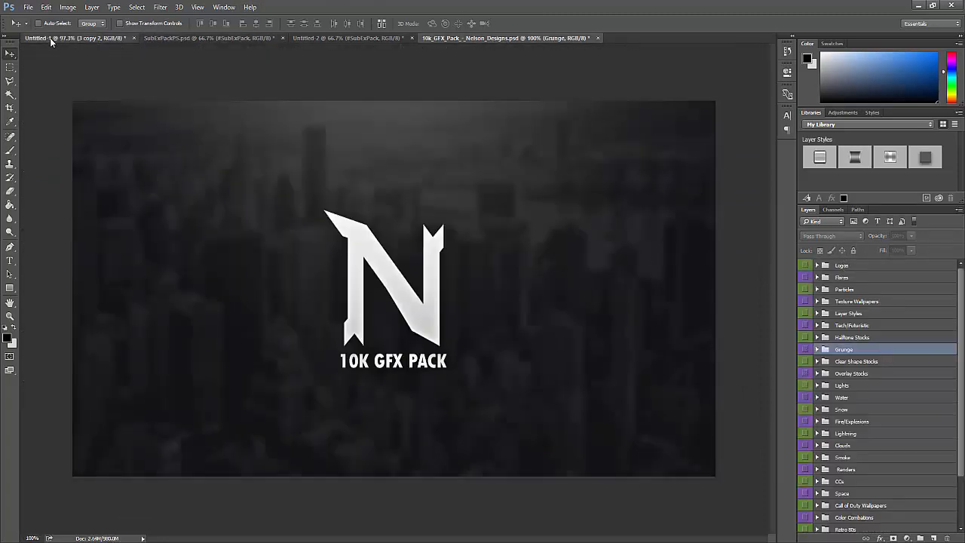
left_click(51, 38)
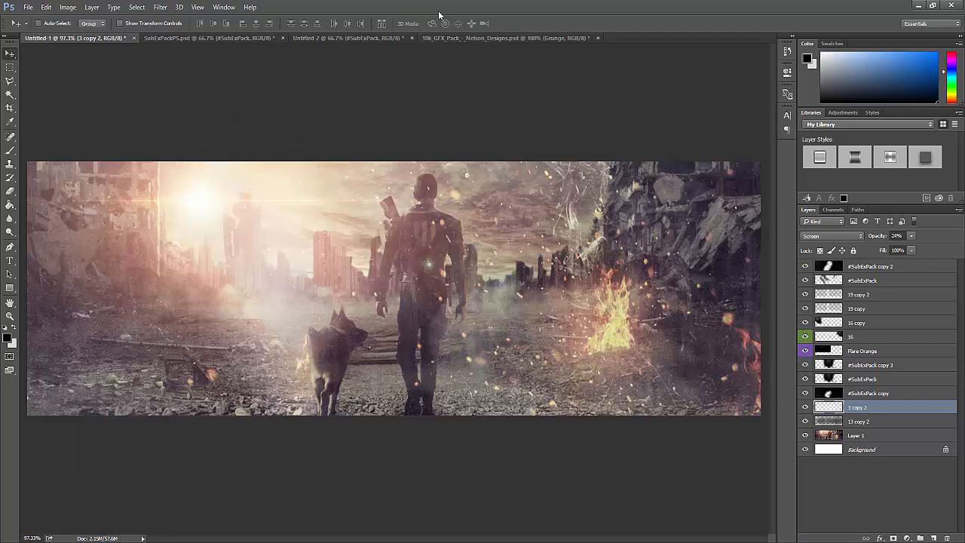
- Look through the 10K GFX pack's groups for another effect to add to the banner
left_click(470, 37)
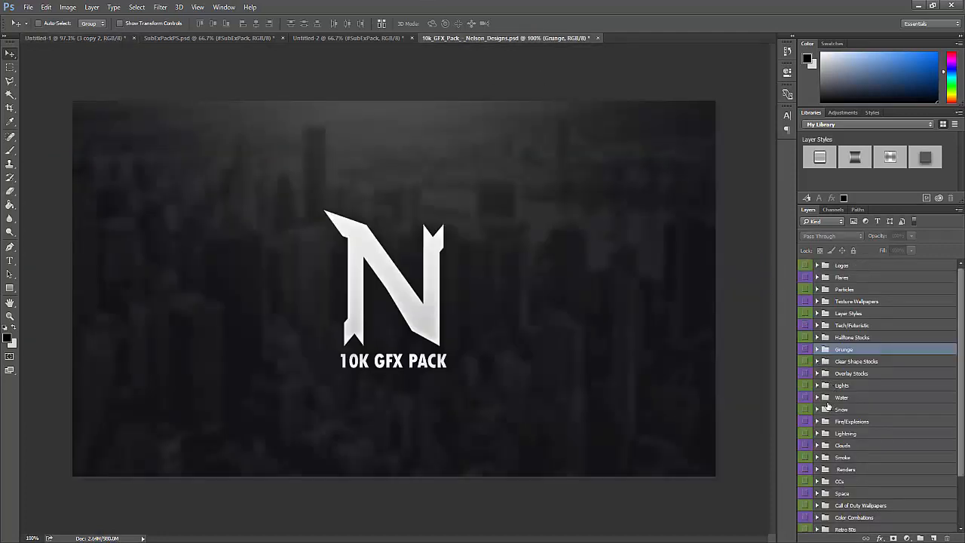
scroll(828, 382, "down", 2)
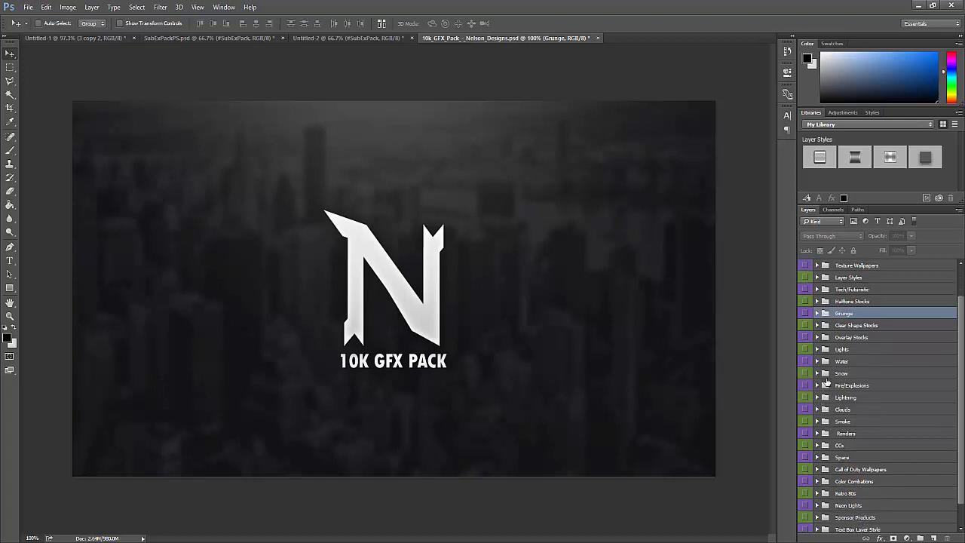
scroll(840, 394, "down", 2)
scroll(821, 377, "up", 5)
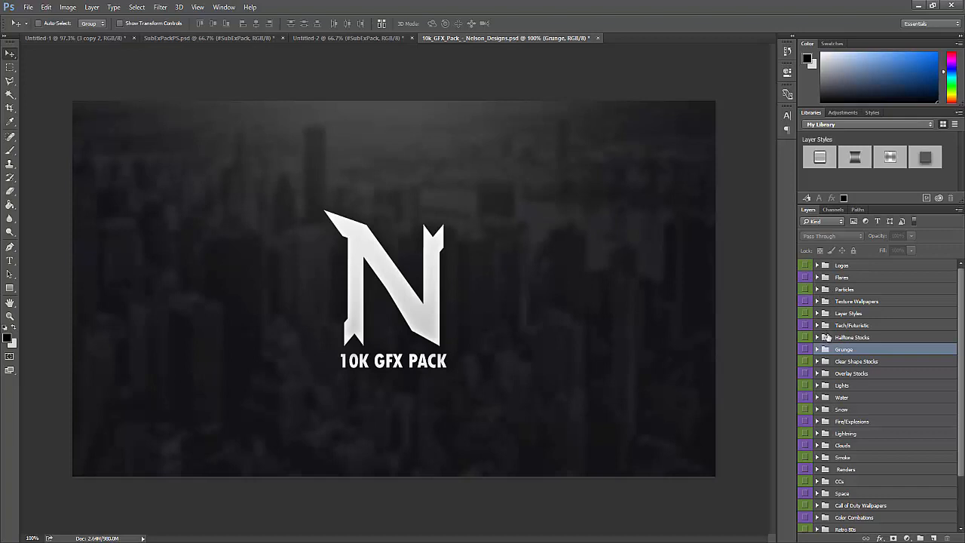
scroll(838, 370, "down", 1)
scroll(841, 375, "down", 1)
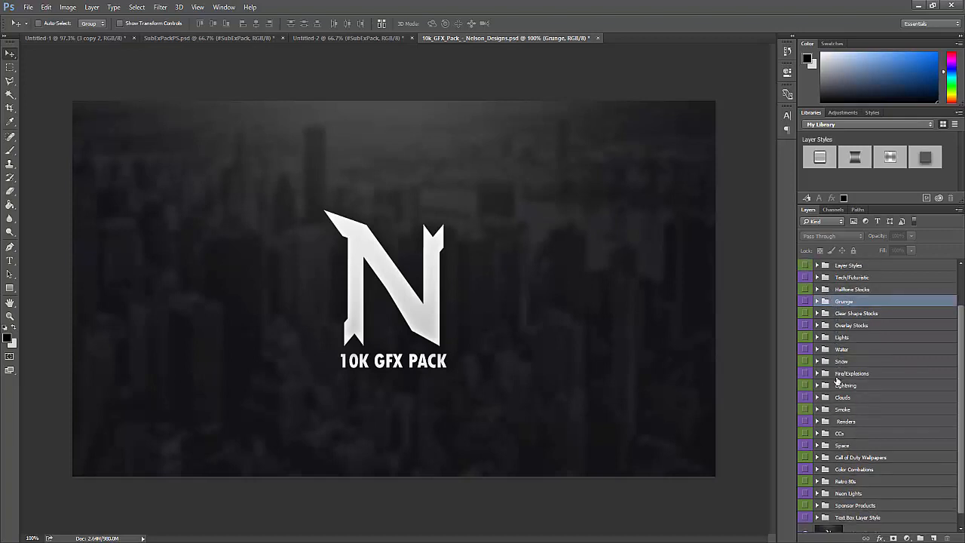
left_click(848, 374)
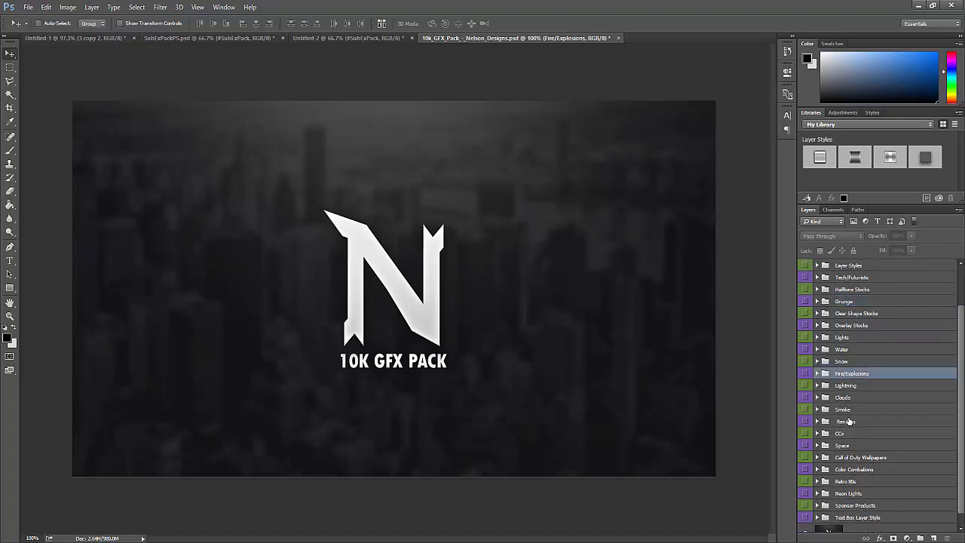
scroll(867, 433, "down", 1)
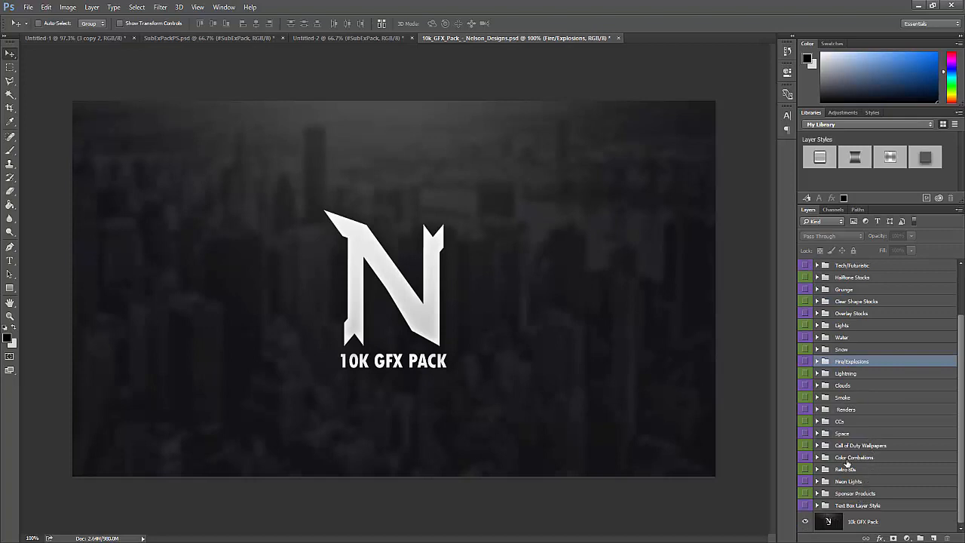
scroll(847, 463, "up", 5)
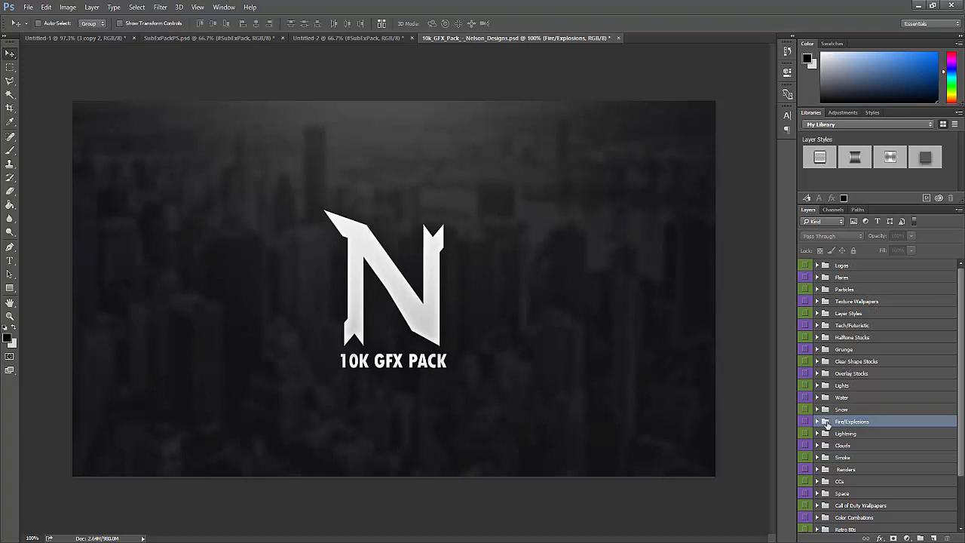
- Expand the Fire/Explosions group, preview fires 1, 2 and 3, and select fire 3
left_click(816, 421)
left_click(803, 439)
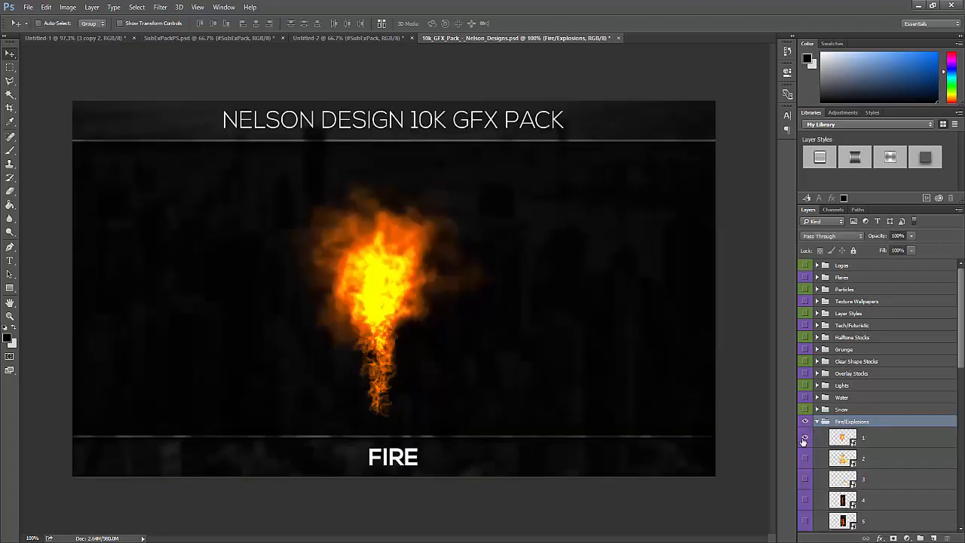
left_click(803, 439)
left_click(805, 459)
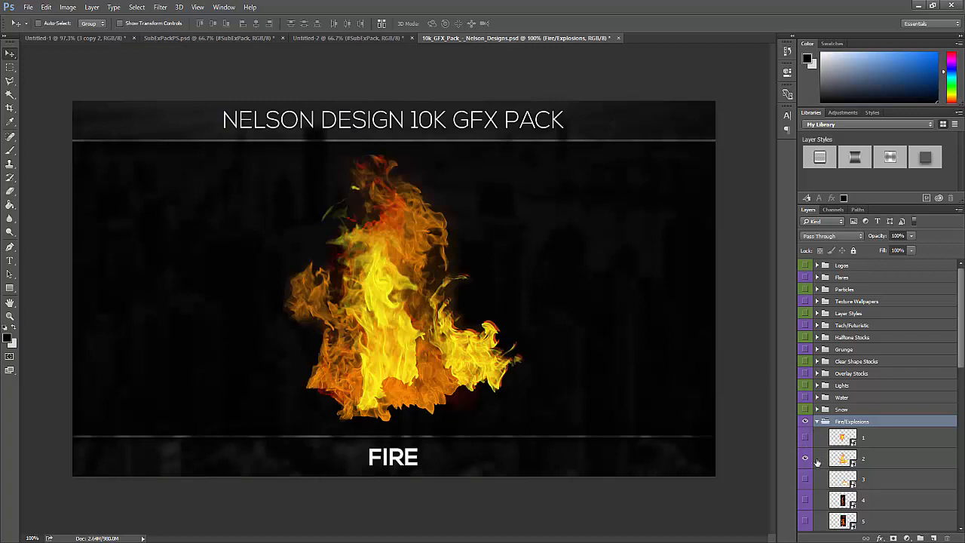
left_click(805, 459)
left_click(804, 480)
left_click(805, 480)
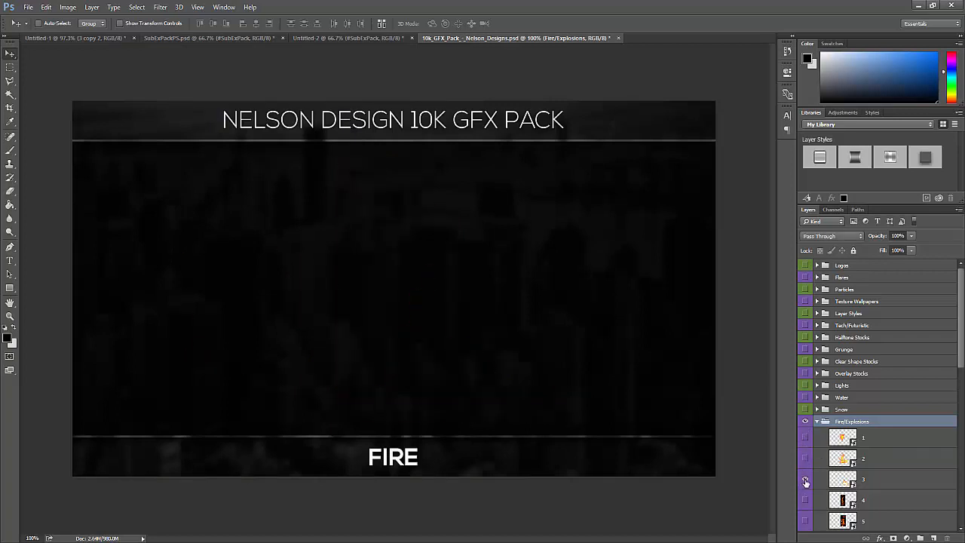
left_click(805, 480)
left_click(820, 479)
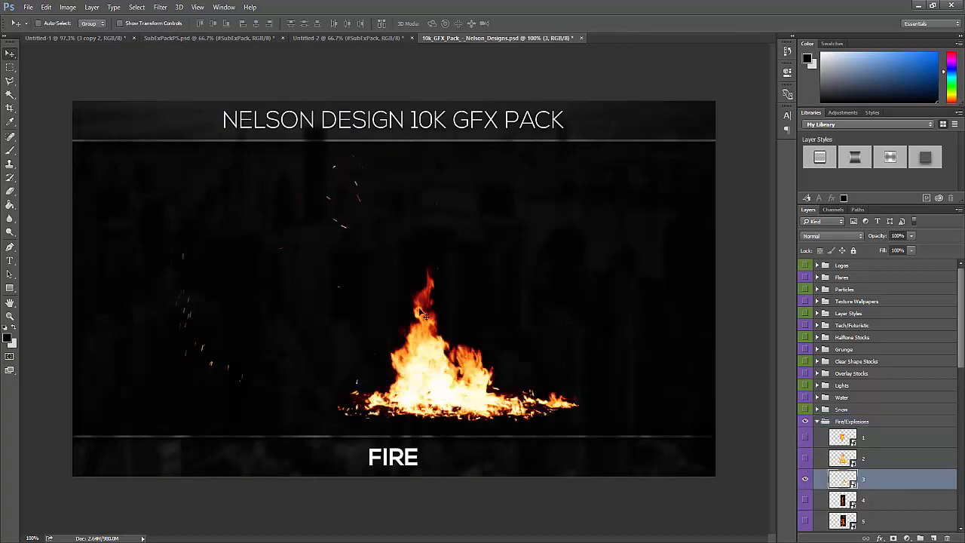
- Try fire 3 in the banner's lower-right corner, blended with Screen at 15% opacity
left_click_drag(476, 375, 594, 400)
left_click(829, 236)
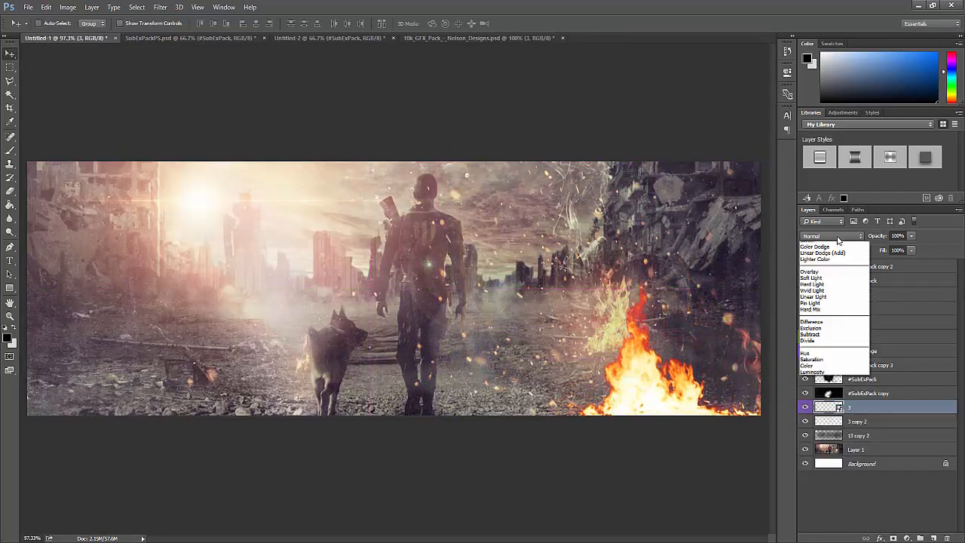
left_click(808, 307)
left_click_drag(682, 396, 718, 372)
left_click(911, 235)
left_click_drag(907, 250, 865, 250)
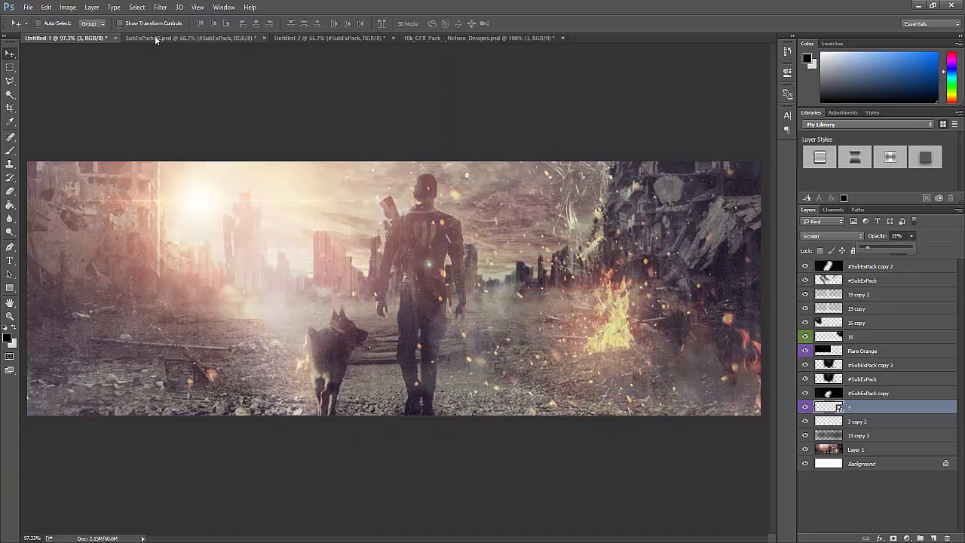
- Delete the fire 3 layer from the banner
left_click(181, 38)
left_click(53, 38)
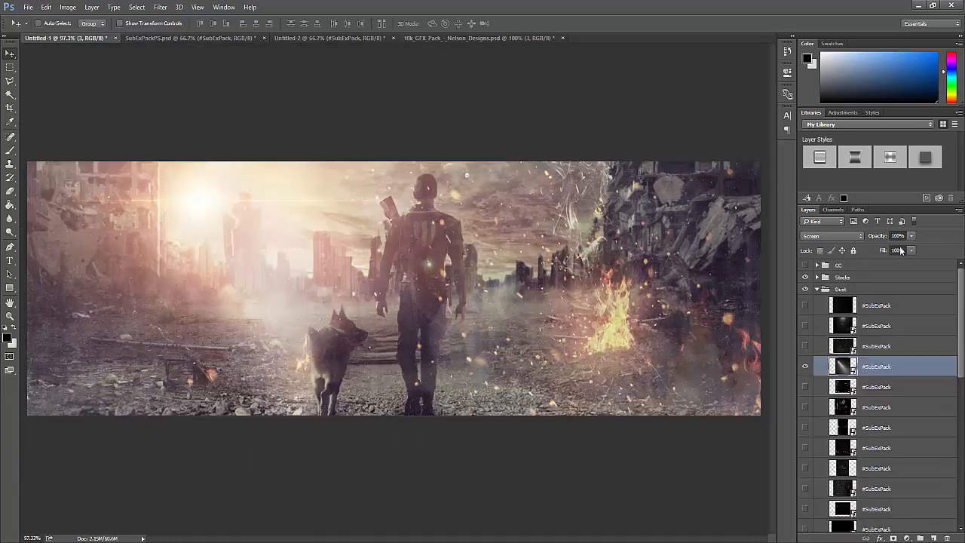
key("Delete")
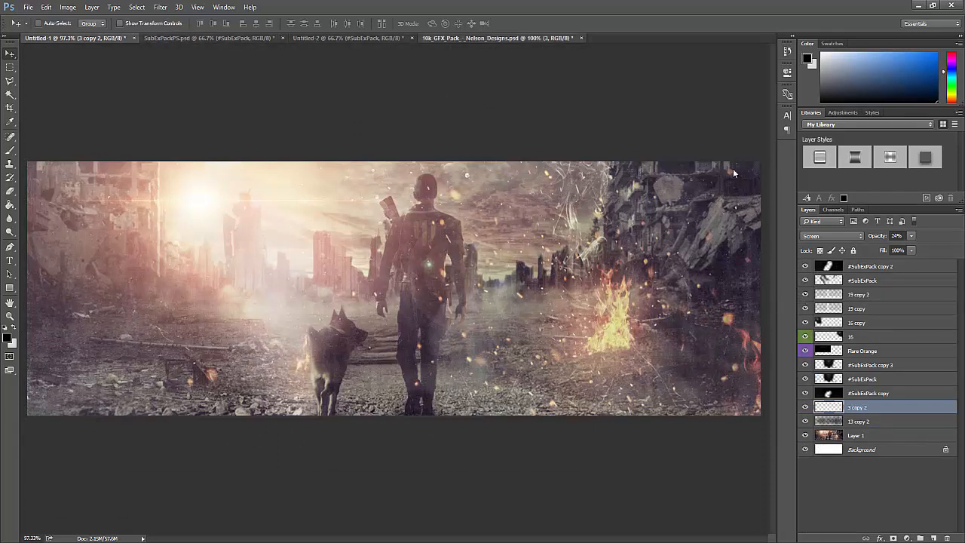
- Hide fire 3 in the 10K GFX pack, then show and select fire 4
left_click(497, 37)
left_click(806, 466)
left_click(806, 472)
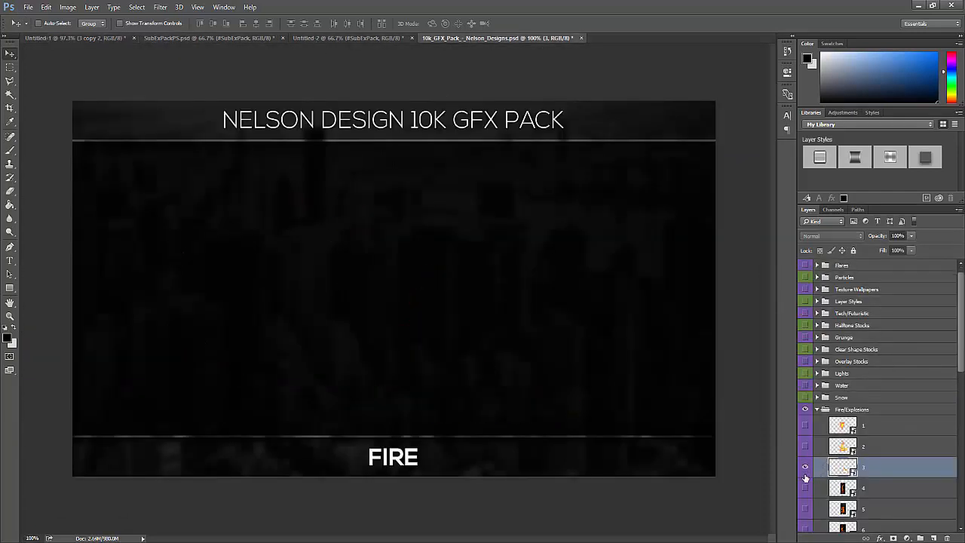
left_click(806, 474)
left_click(806, 489)
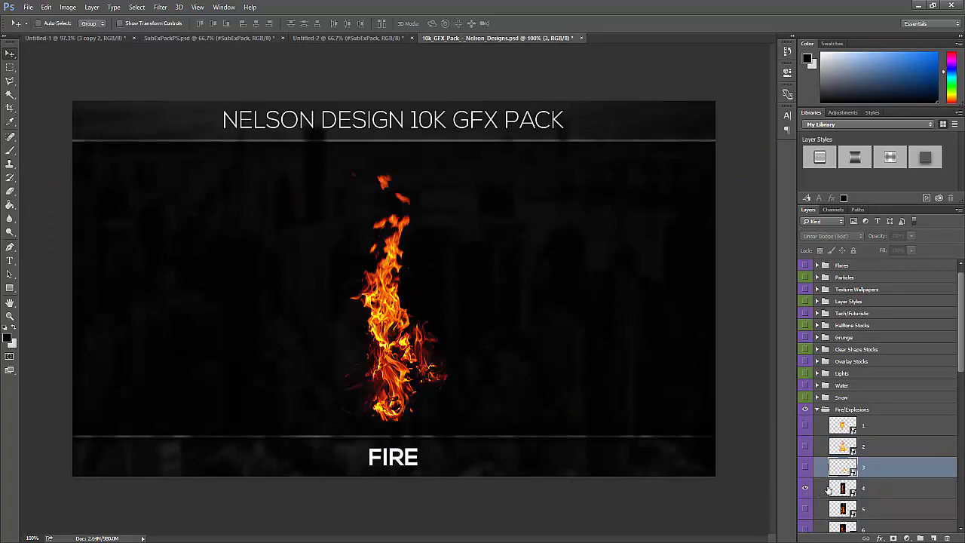
left_click(827, 490)
- Rasterize fire layer 4 and erase around both sides of its flame with the Eraser
left_click(11, 192)
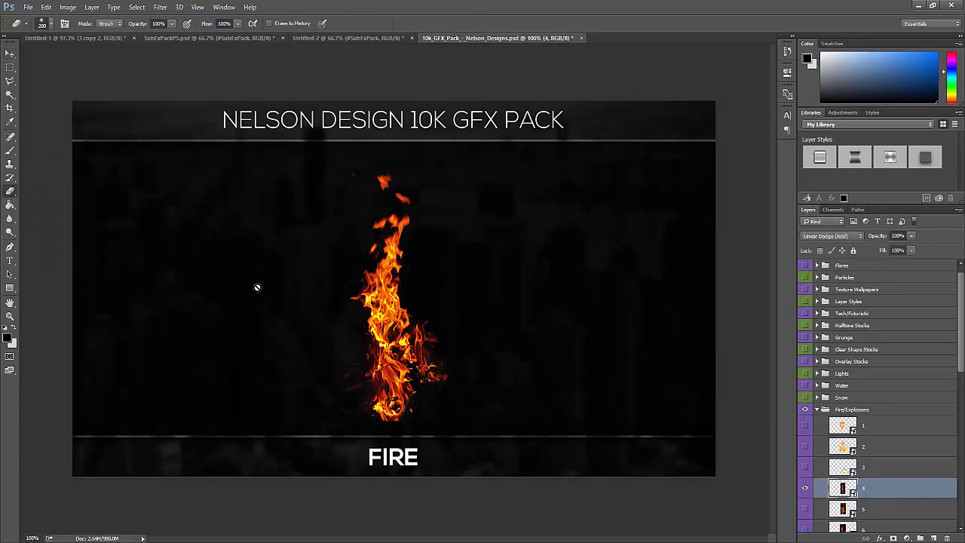
right_click(893, 486)
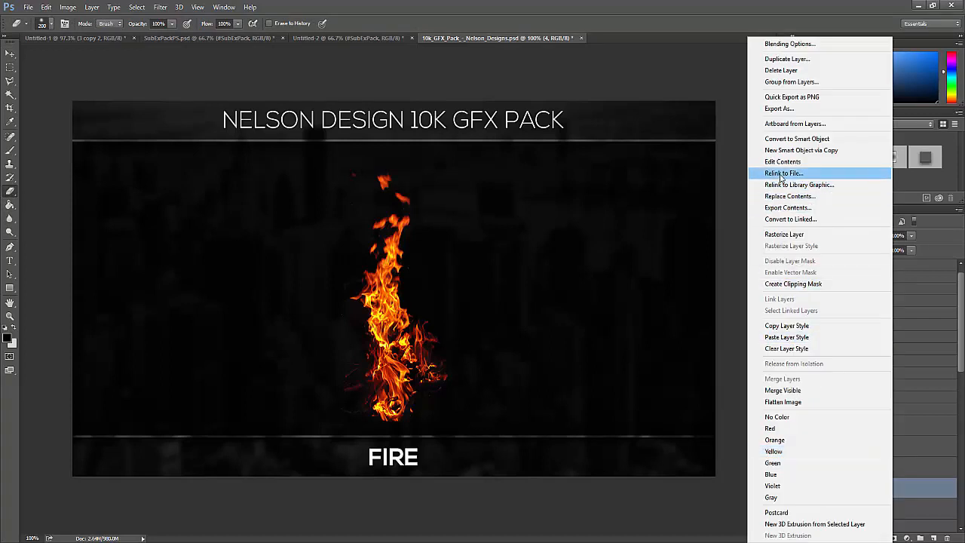
left_click(784, 234)
mouse_move(329, 325)
left_mouse_down()
mouse_move(316, 396)
mouse_move(324, 405)
left_mouse_up()
mouse_move(495, 416)
left_mouse_down()
mouse_move(476, 393)
mouse_move(478, 302)
mouse_move(451, 258)
mouse_move(471, 176)
left_mouse_up()
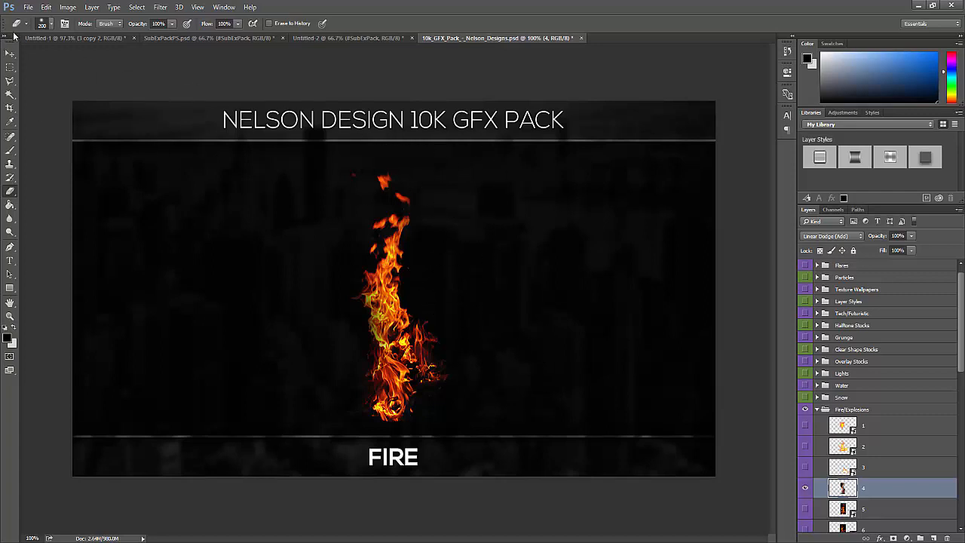
- Move fire 4 from the pack into the banner over the existing campfire
left_click_drag(13, 44, 0, 79)
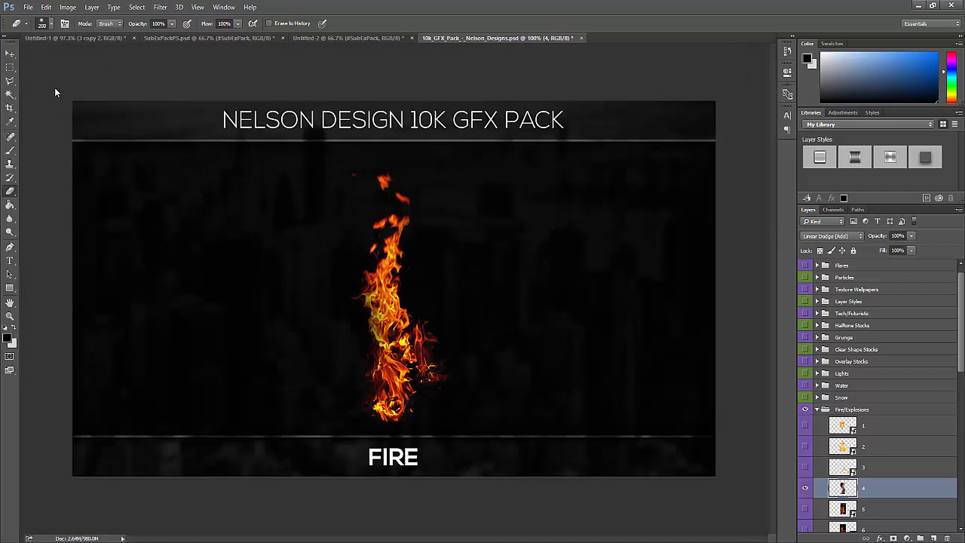
left_click(9, 56)
left_click_drag(368, 291, 630, 377)
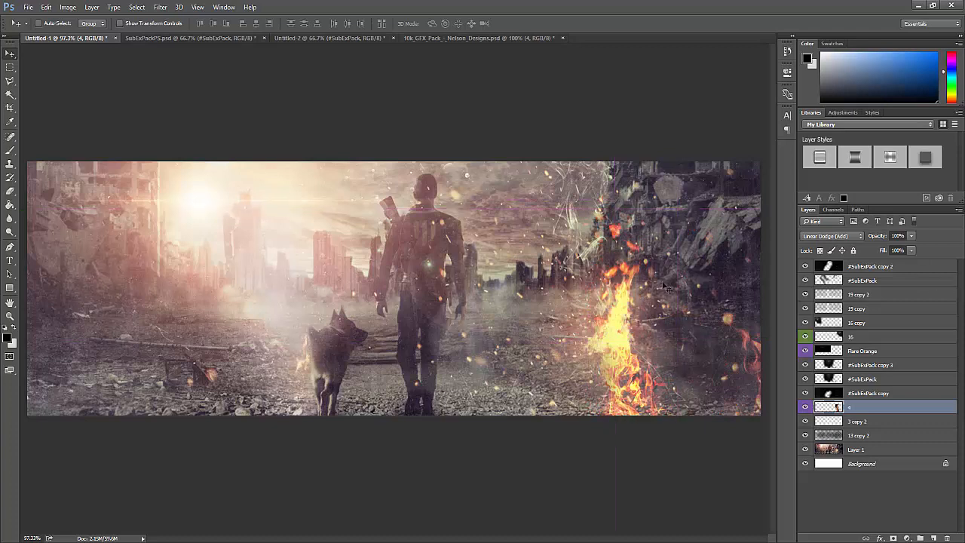
- Erase parts of fire 4 around the campfire with the Eraser and reduce the layer's opacity to 58%
left_click(9, 191)
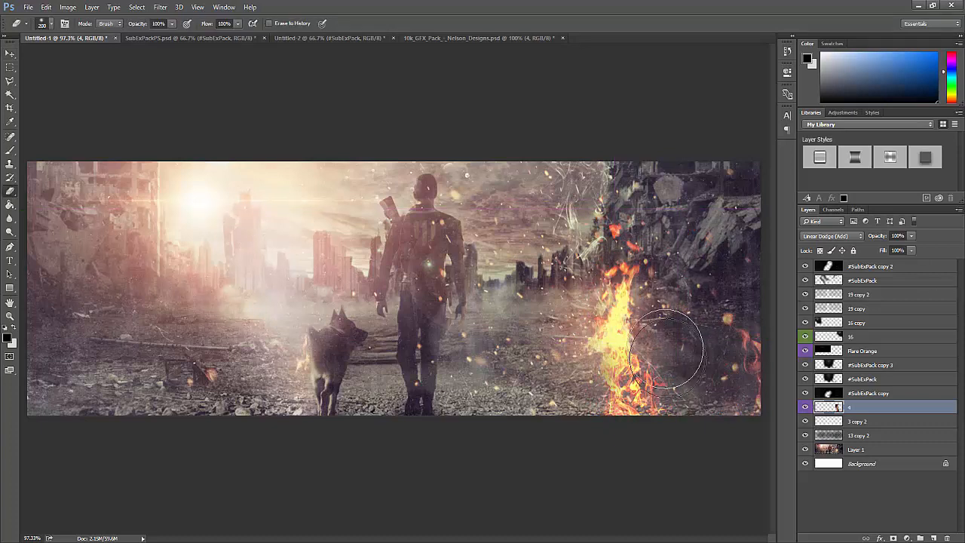
left_click_drag(544, 355, 577, 317)
mouse_move(634, 256)
left_mouse_down()
mouse_move(664, 294)
mouse_move(674, 388)
mouse_move(661, 366)
left_mouse_up()
left_click_drag(910, 239, 887, 249)
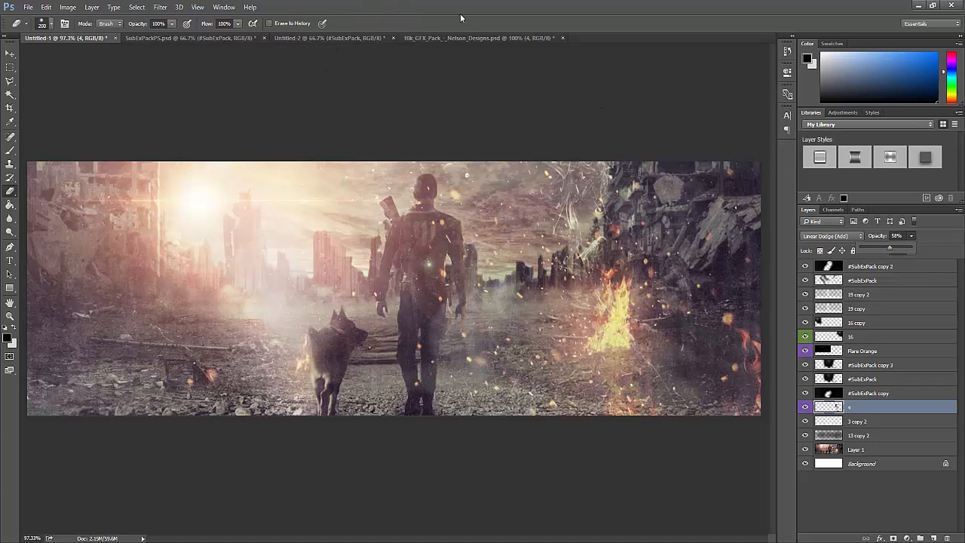
- Hide and collapse the Dust group in SubExPackPS.psd, then switch to the 10K GFX pack
left_click(204, 38)
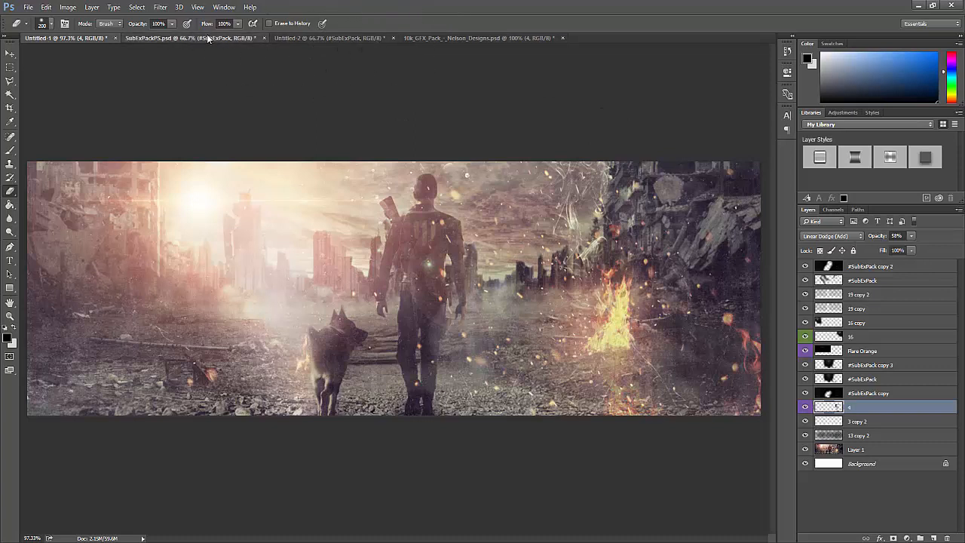
left_click(805, 289)
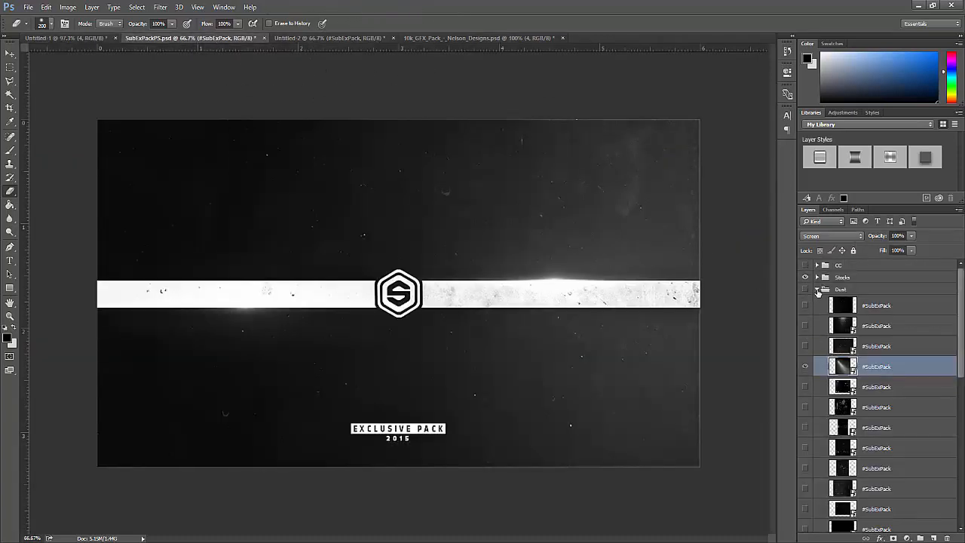
left_click(816, 288)
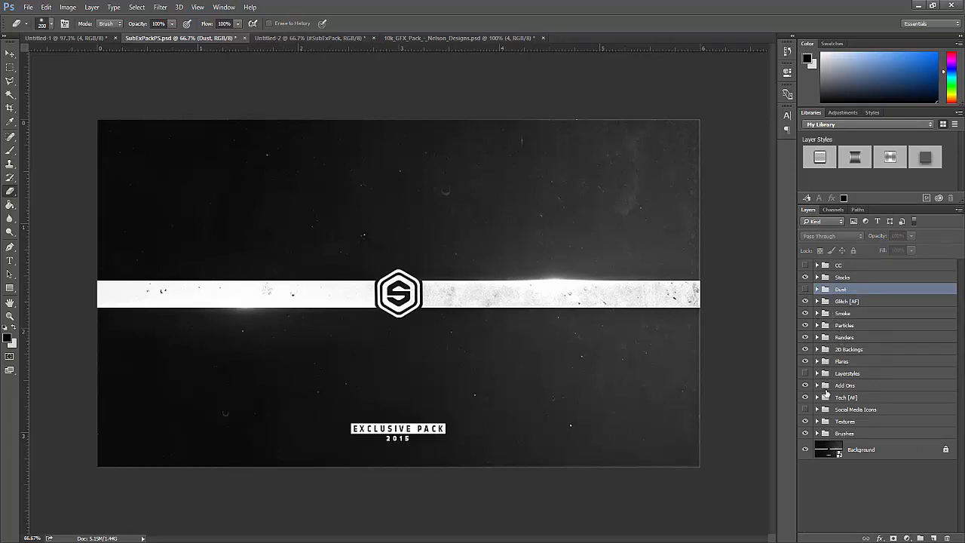
left_click(437, 38)
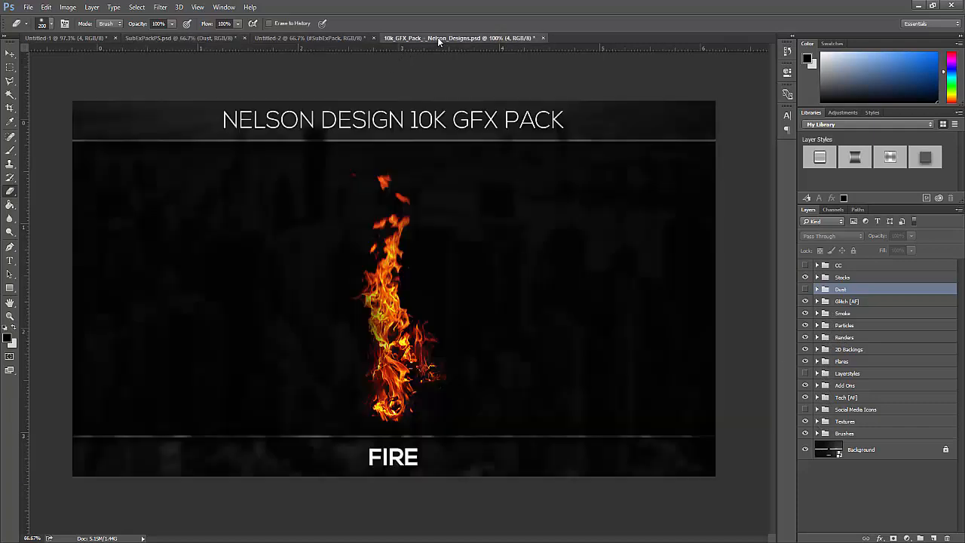
- Hide fire layer 4 and the Fire/Explosions group in the 10K GFX pack document, and collapse the group
scroll(810, 422, "down", 10)
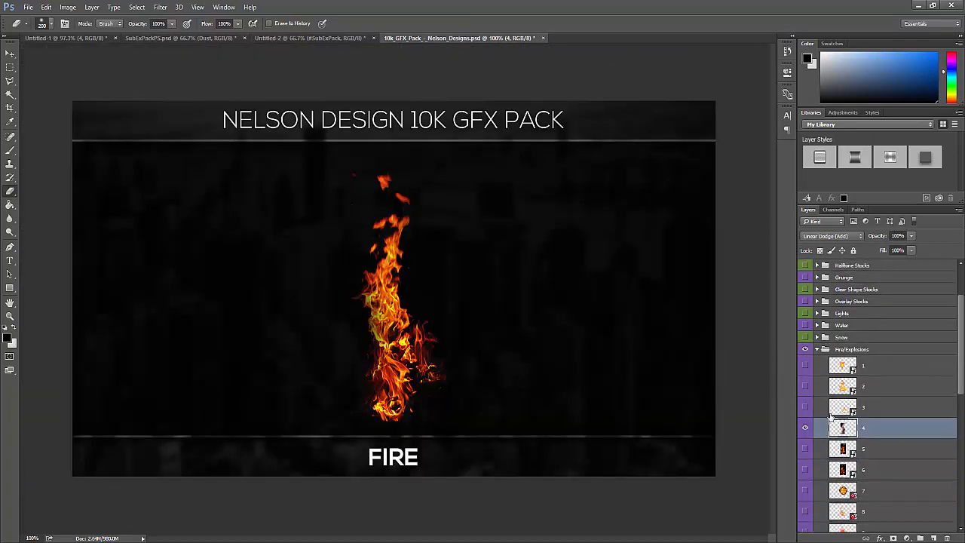
scroll(824, 408, "down", 4)
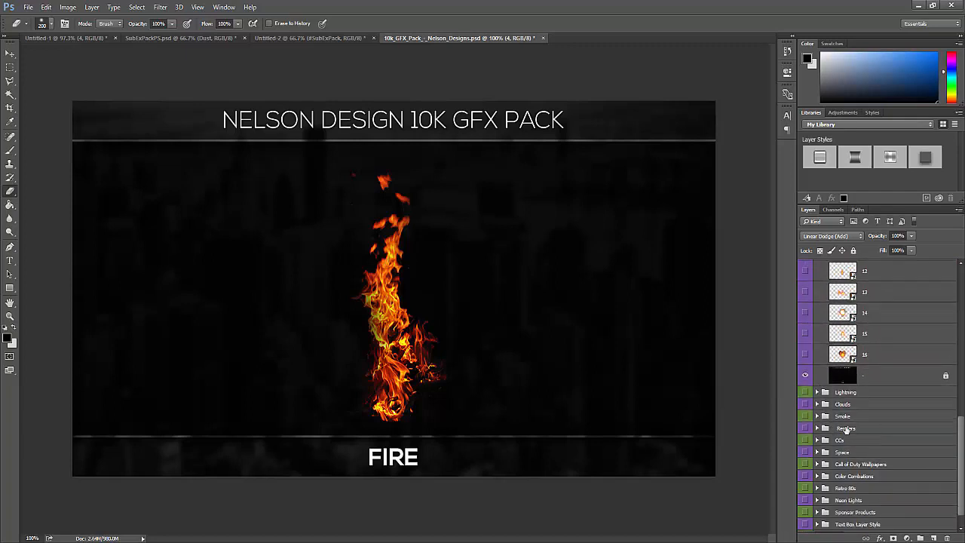
scroll(816, 394, "up", 15)
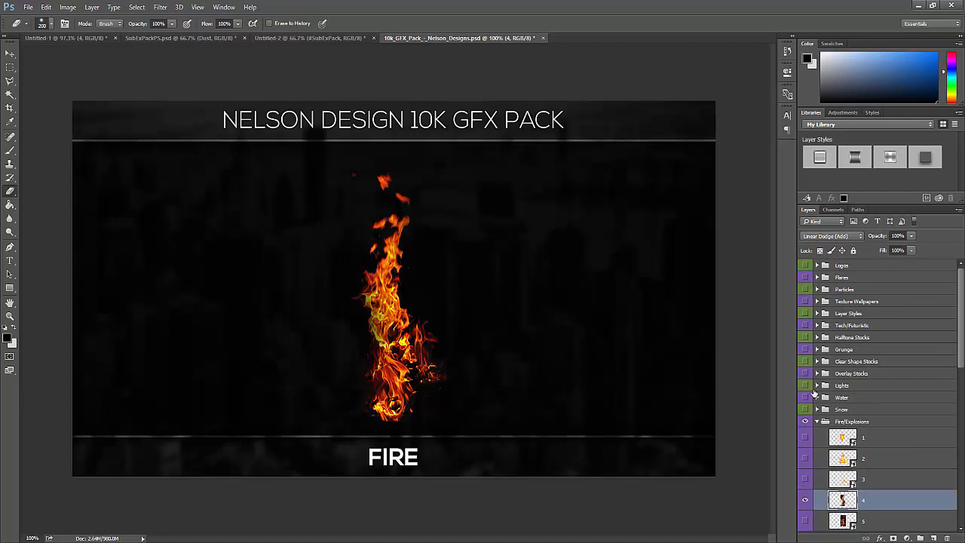
left_click(804, 502)
left_click(805, 420)
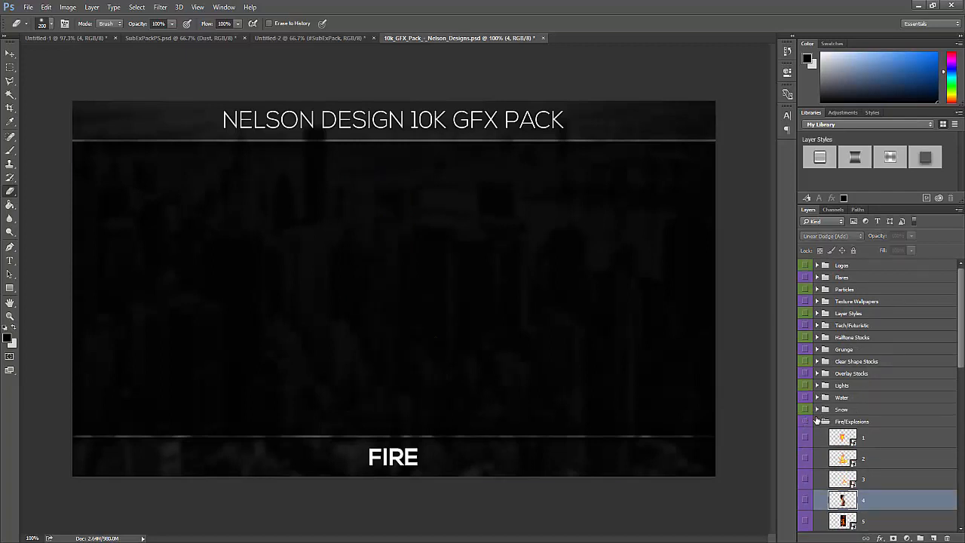
left_click(817, 421)
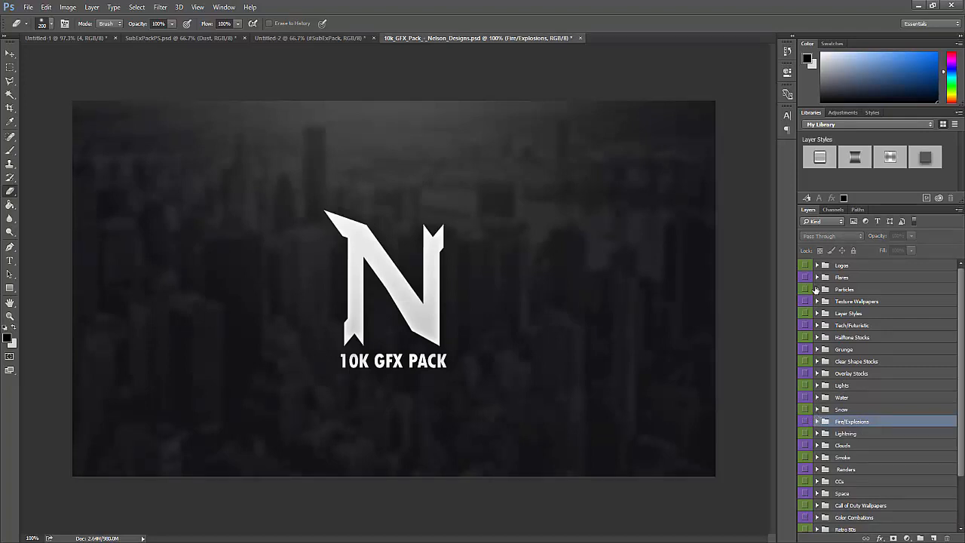
- Preview the CCs group of the 10K GFX pack and hide it again
left_click(816, 289)
left_click(816, 290)
scroll(847, 443, "down", 2)
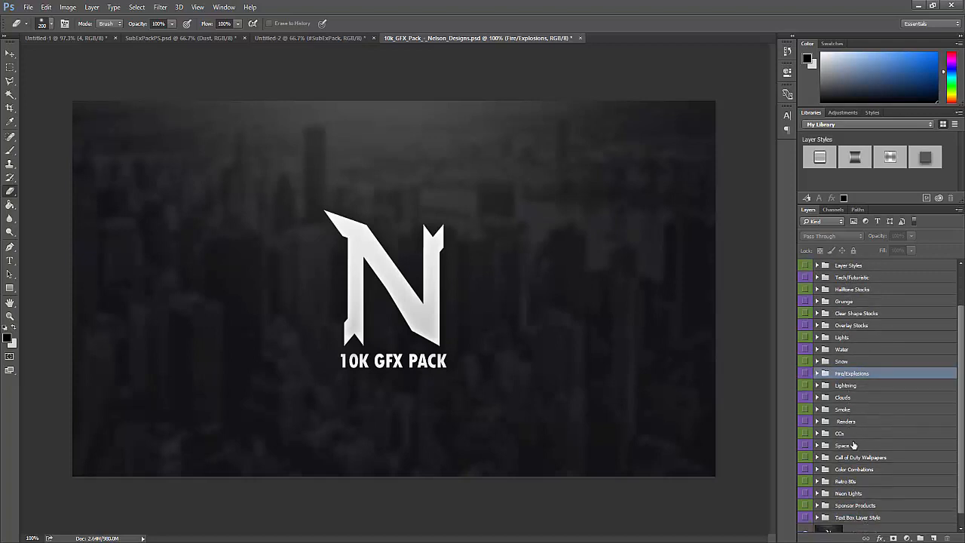
left_click(806, 433)
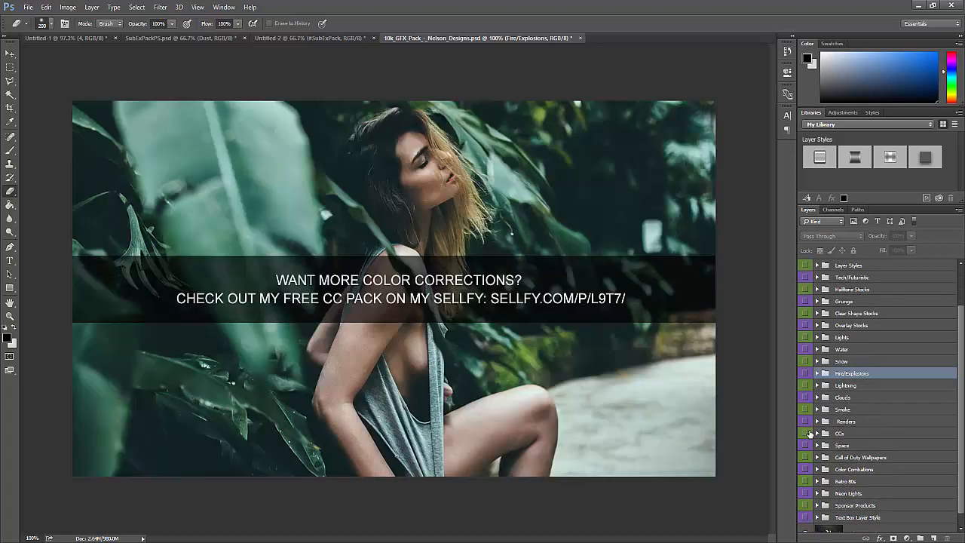
left_click(806, 434)
- Open VisionPack_by_Dreux.psd from the Packs folder on the Desktop, look over its layer groups and close it
left_click(146, 36)
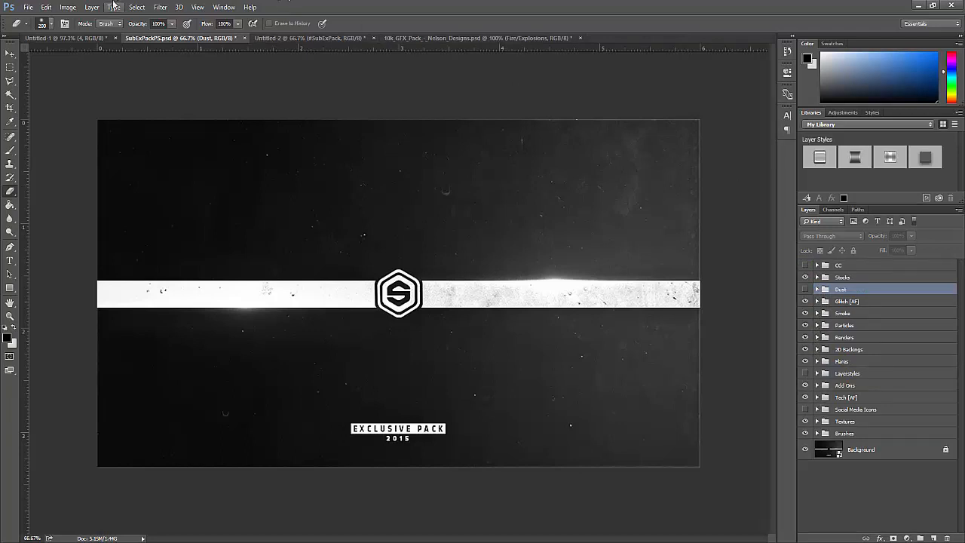
left_click(26, 7)
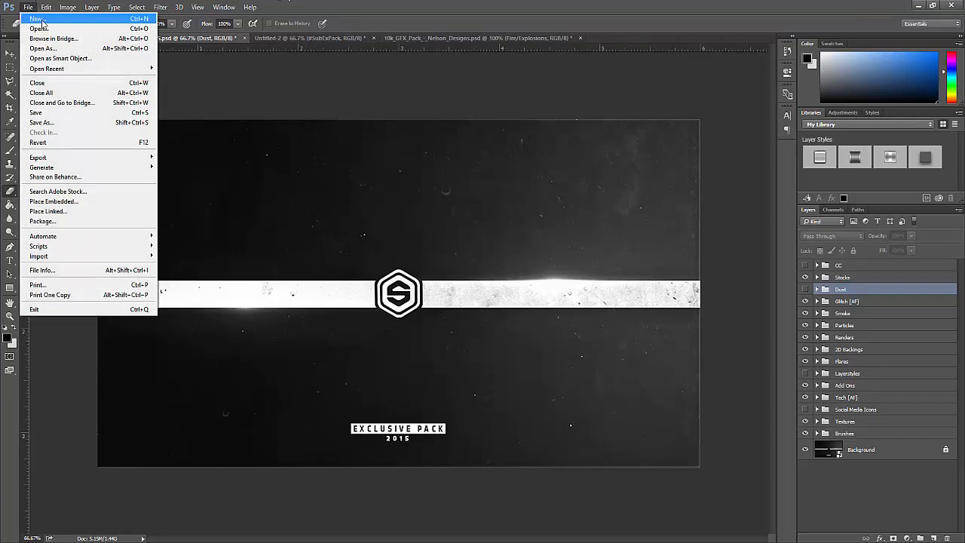
left_click(90, 27)
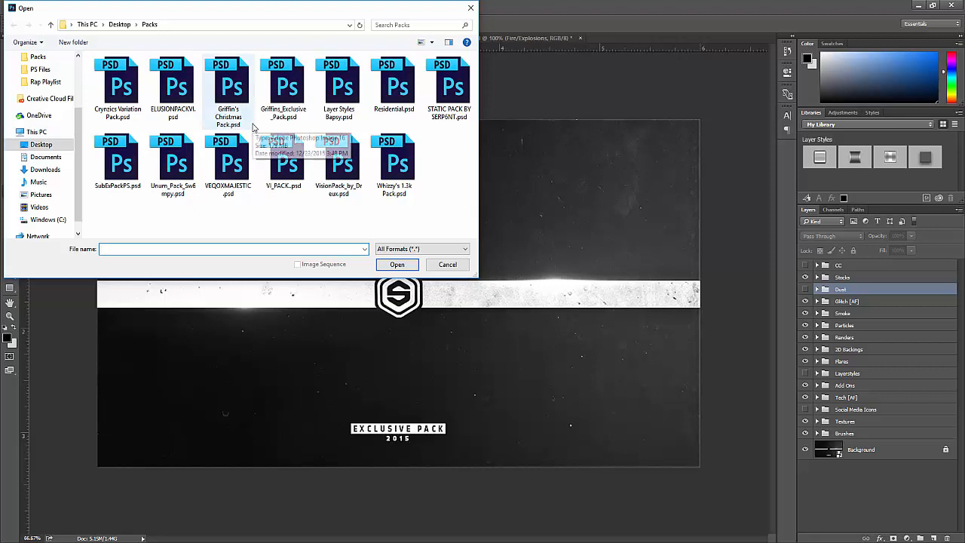
left_click(343, 161)
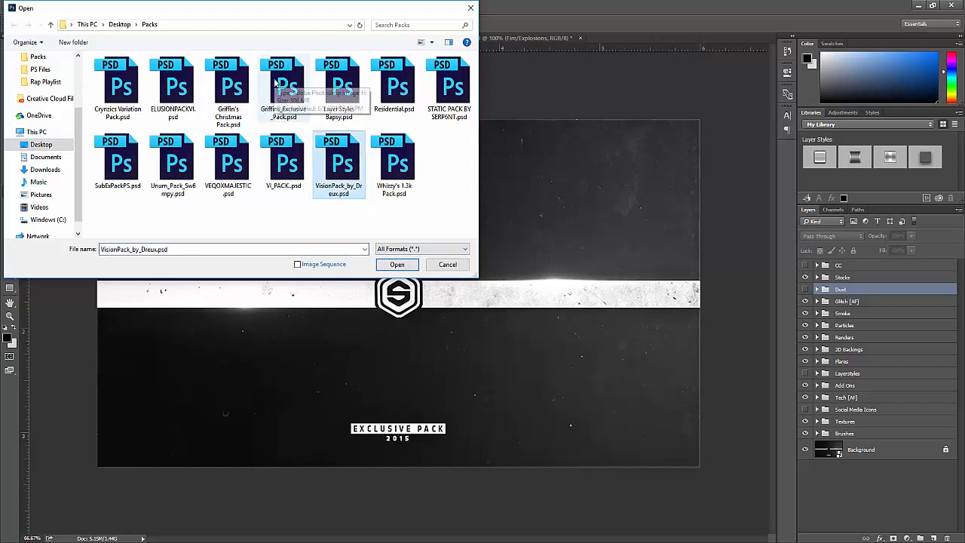
left_click(242, 110)
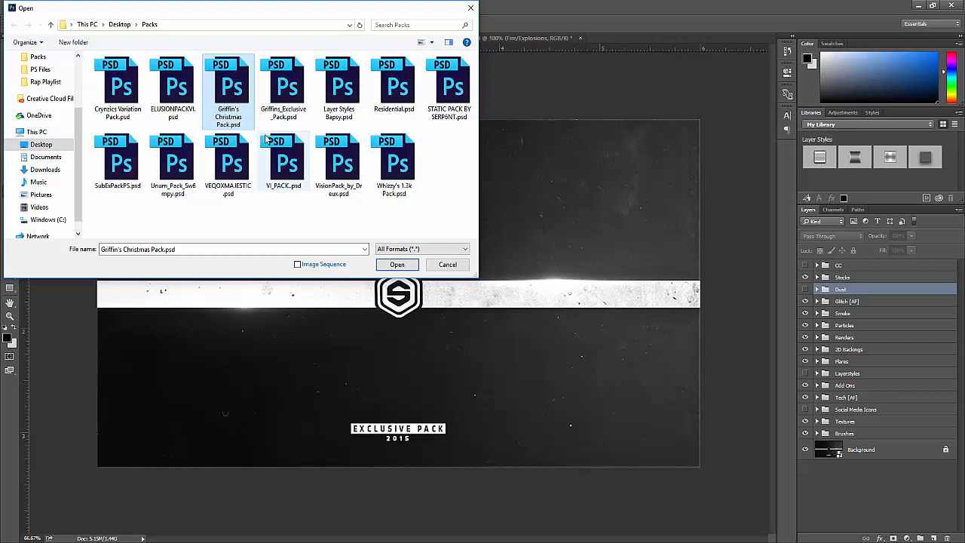
left_click(287, 89)
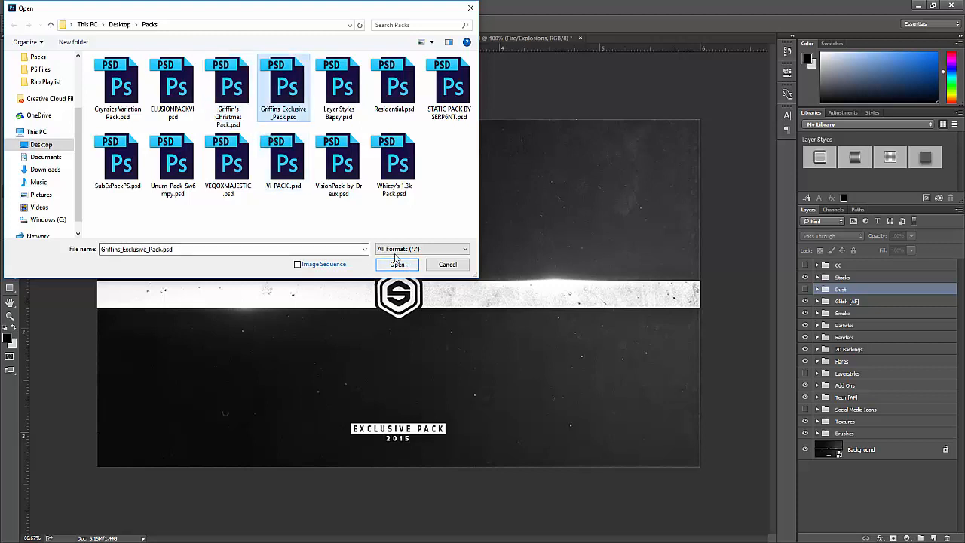
left_click(233, 98)
left_click(276, 103)
left_click(243, 105)
left_click(278, 104)
left_click(243, 106)
left_click(274, 104)
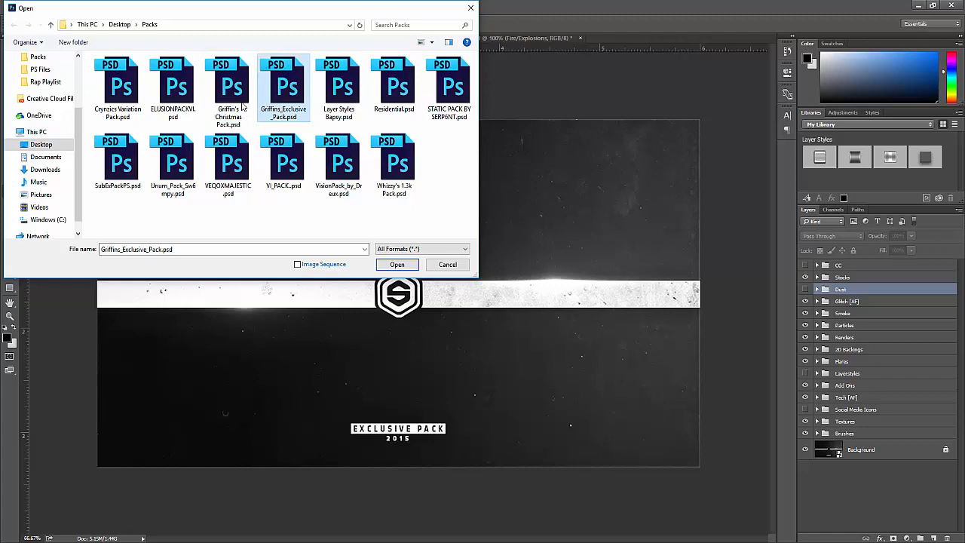
left_click(340, 170)
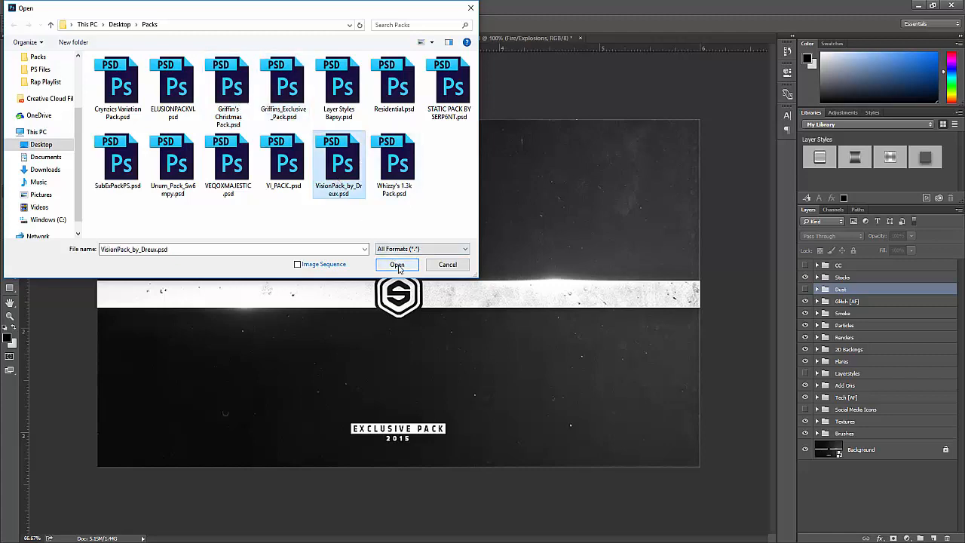
left_click(398, 267)
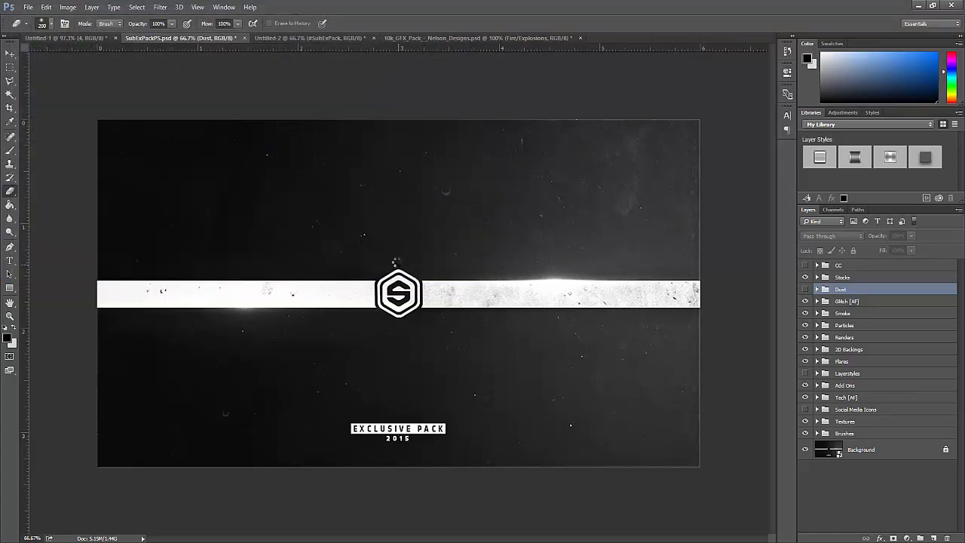
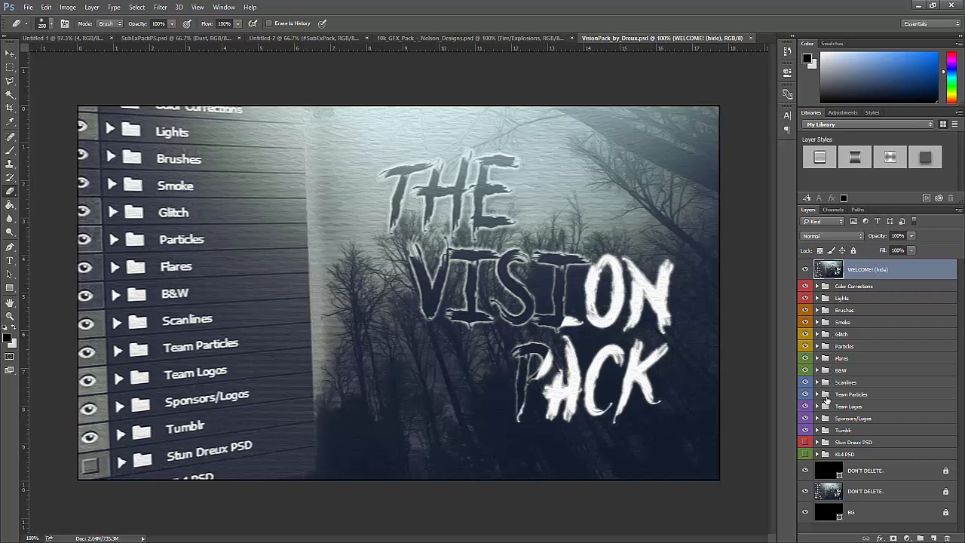
left_click(751, 37)
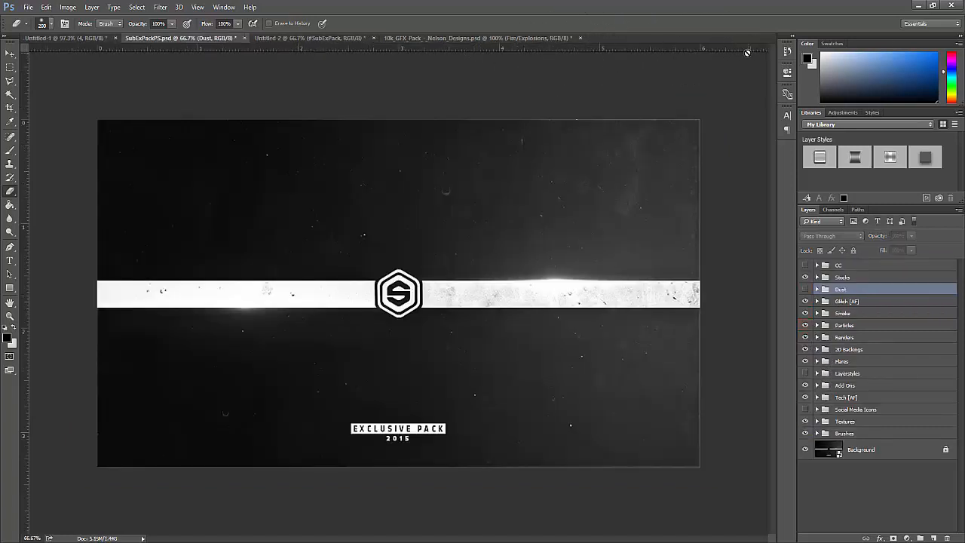
- Switch to VI_PACK.psd and compare the image with the grey particle layer in the VΦ SPARKS group shown and hidden
left_click(10, 53)
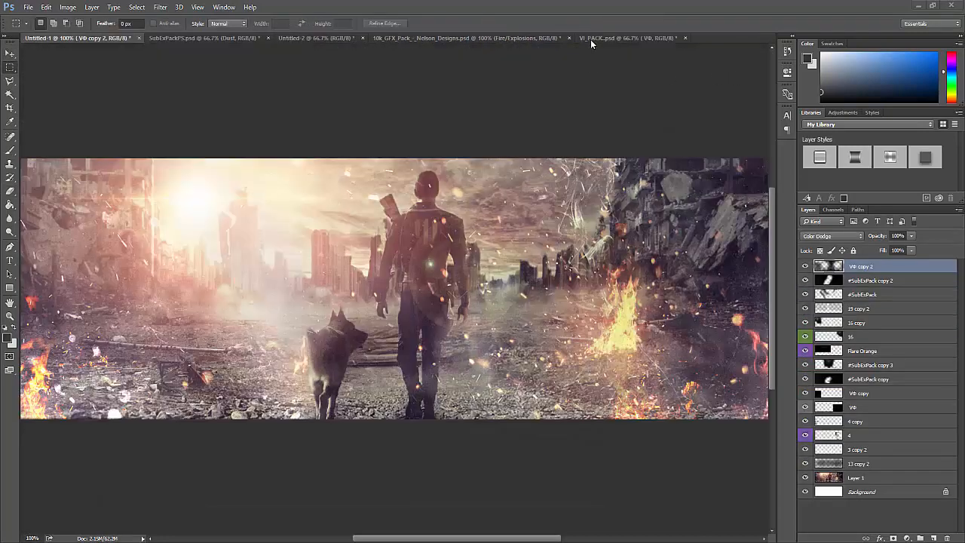
left_click(590, 39)
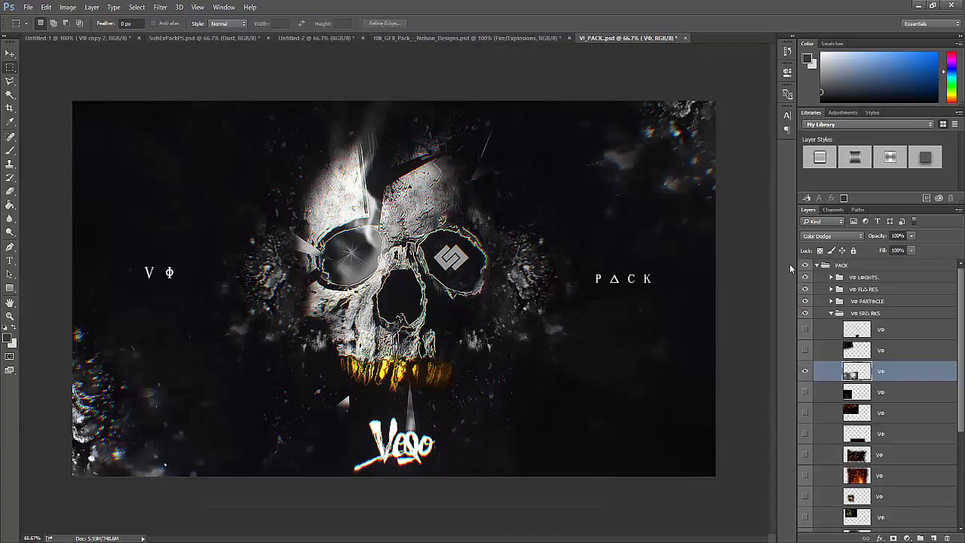
left_click(805, 373)
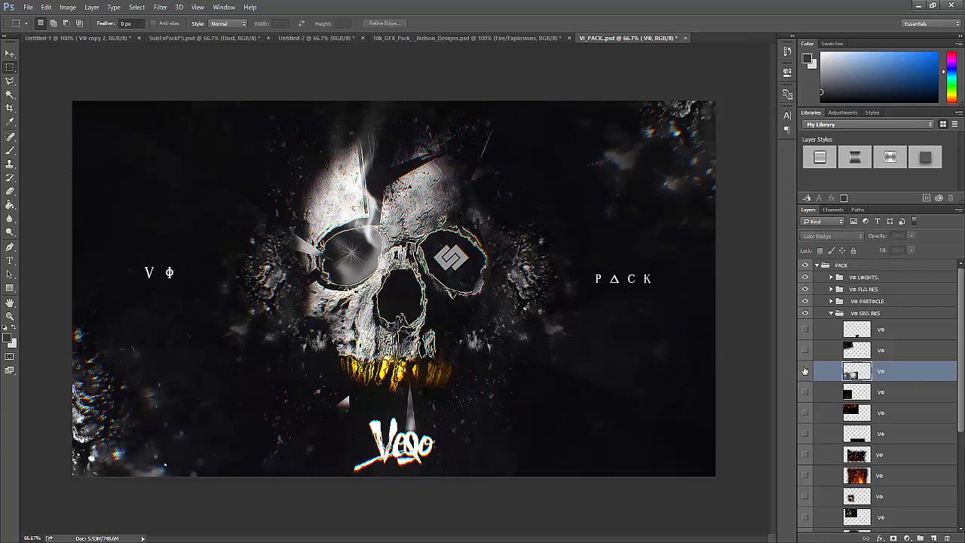
left_click(807, 376)
left_click(807, 376)
left_click(807, 377)
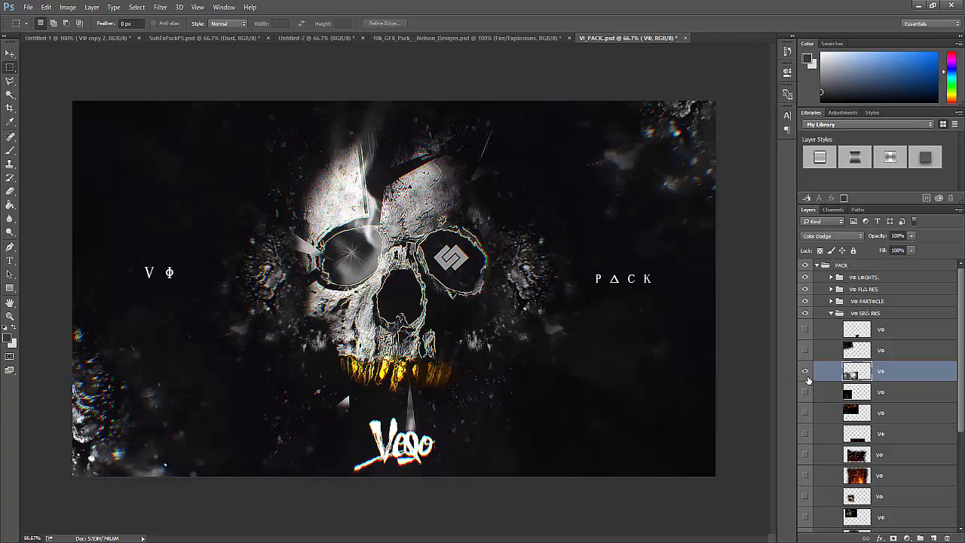
left_click(806, 373)
left_click(807, 373)
left_click(806, 374)
scroll(817, 440, "down", 6)
left_click(807, 428)
left_click(807, 428)
scroll(807, 374, "up", 2)
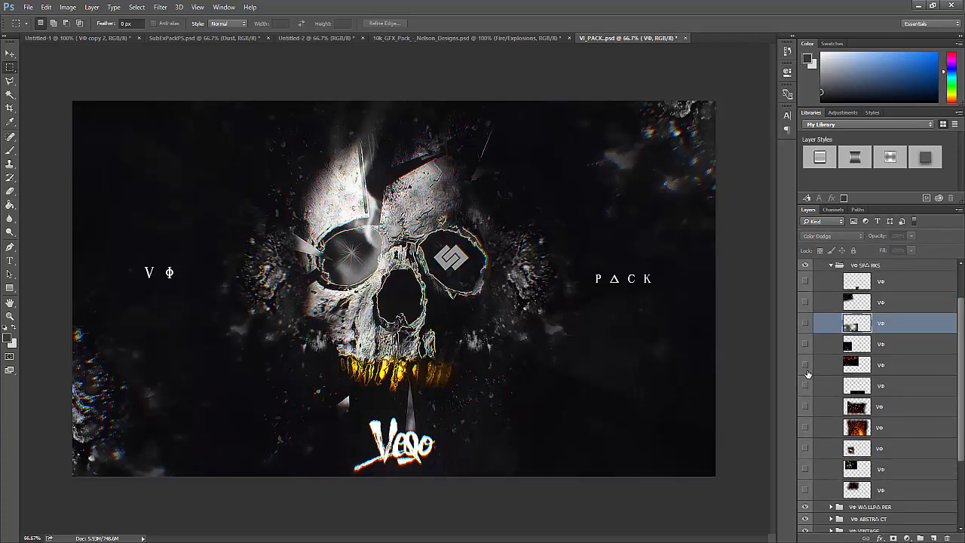
- Show the orange ember layer and the grey particle layer above it in VΦ SPARKS, select both, and try to move them together
left_click(804, 344)
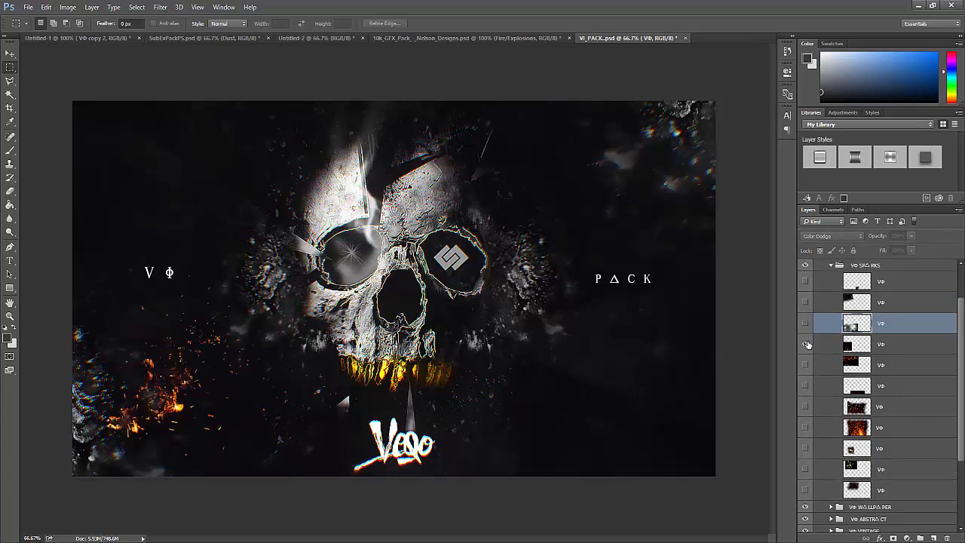
left_click(805, 323)
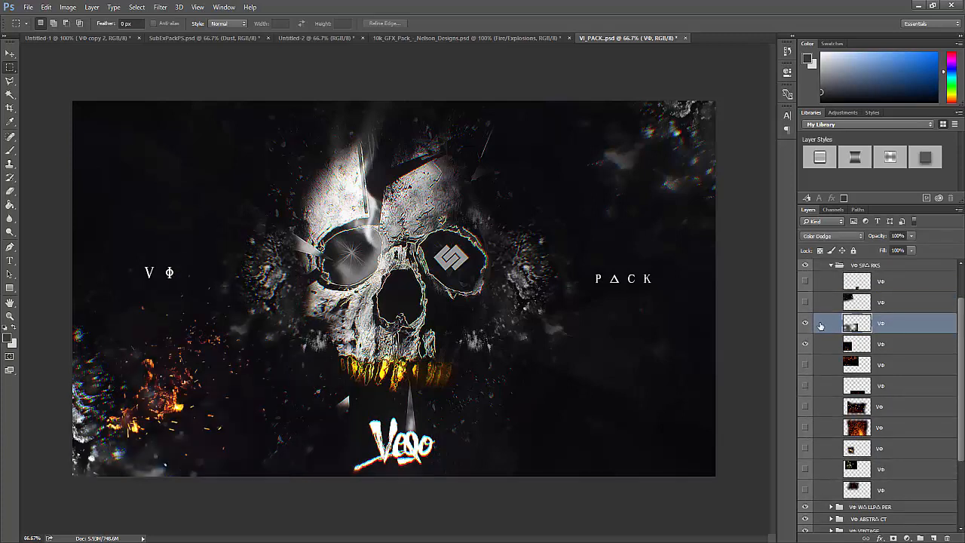
left_click(829, 343, "shift")
left_click(13, 54)
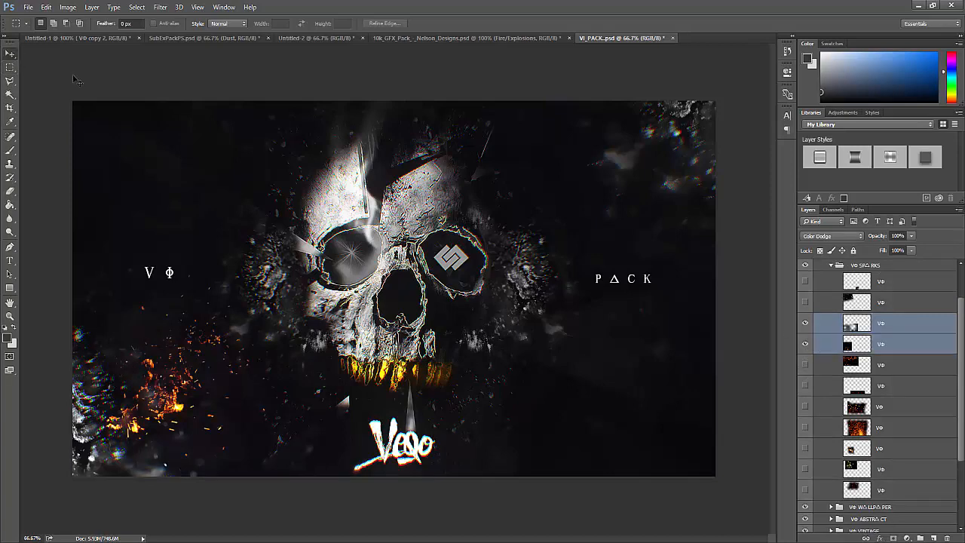
left_click_drag(185, 172, 603, 279)
key("Delete")
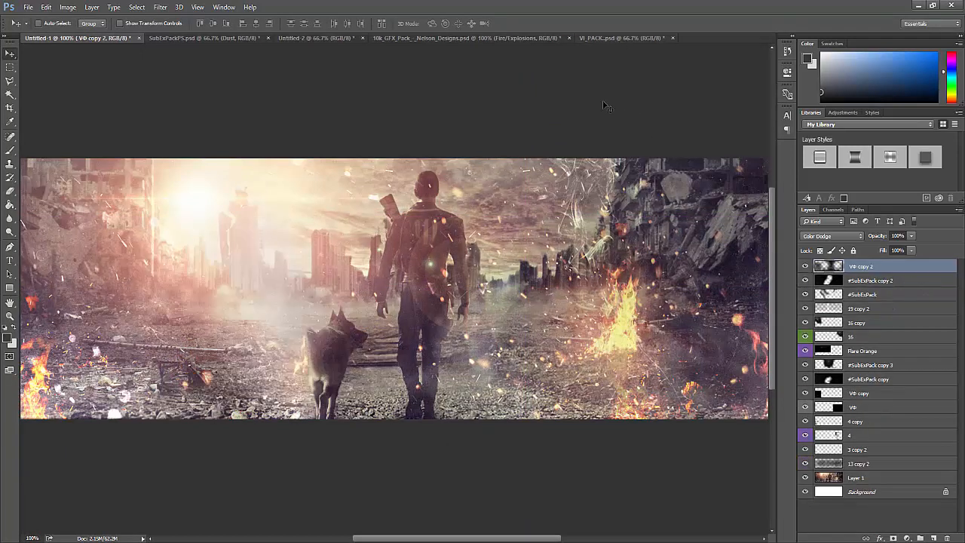
- Look over the 10K GFX pack, the Untitled-1 banner and the combined effects in Untitled-2
left_click(502, 36)
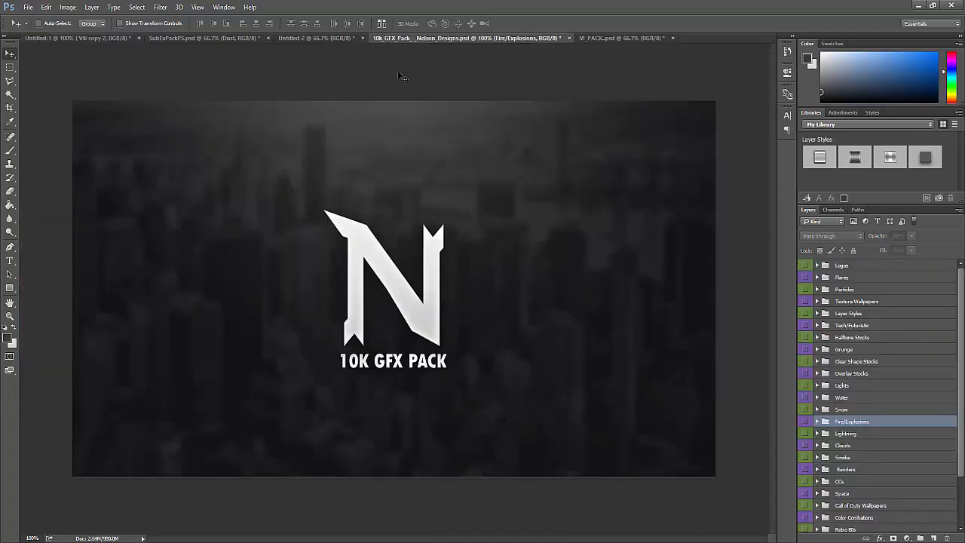
left_click(83, 38)
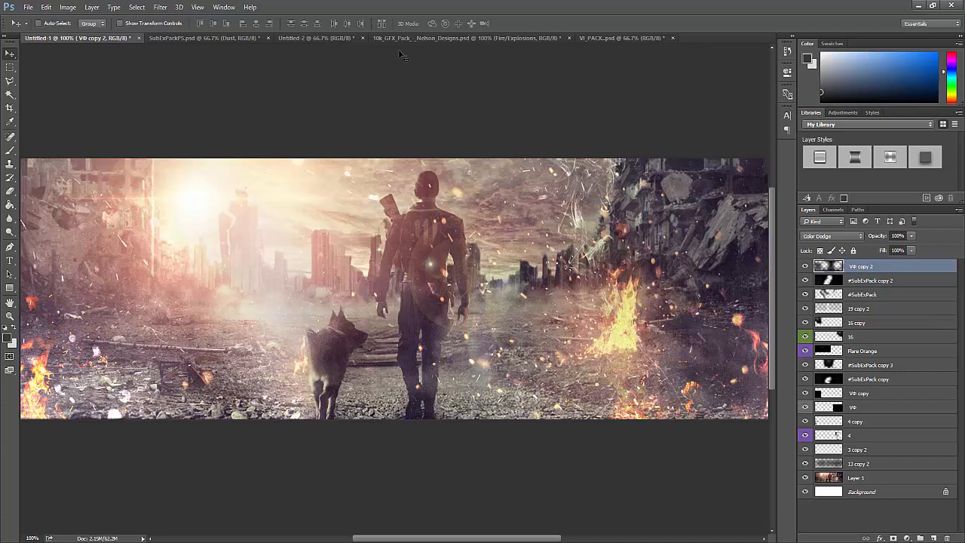
left_click(294, 37)
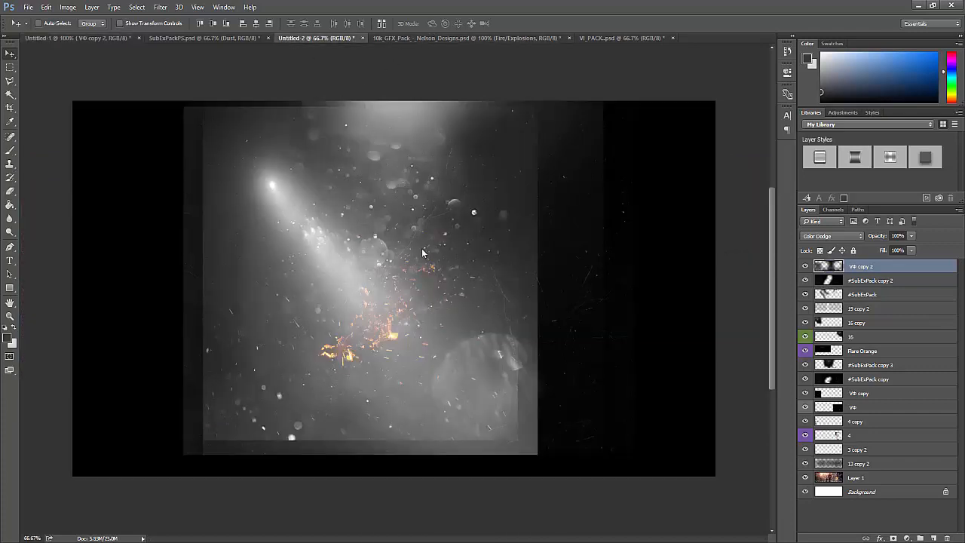
- Add the text TEMP in Myriad Pro Bold Condensed over the skyline between the sun and the man in Untitled-1
left_click(52, 39)
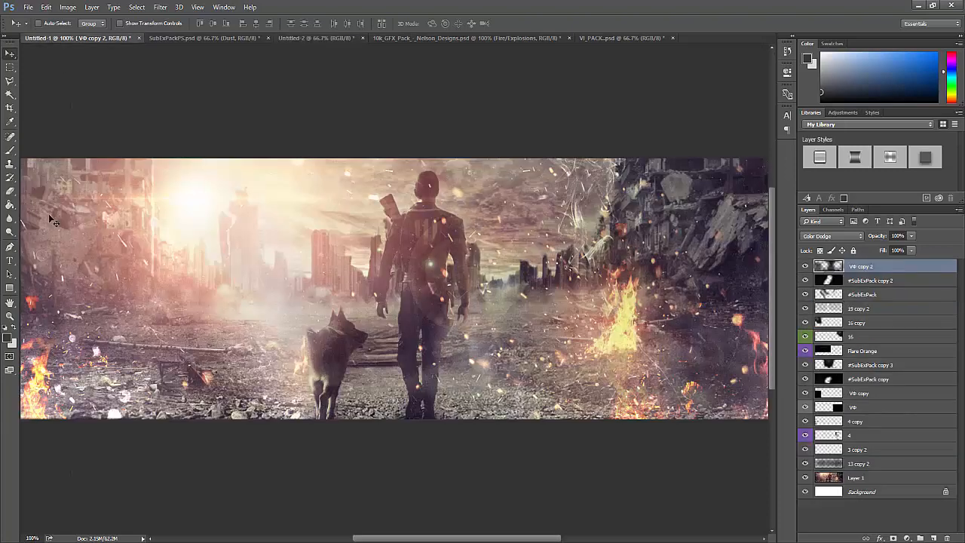
key("ctrl+plus")
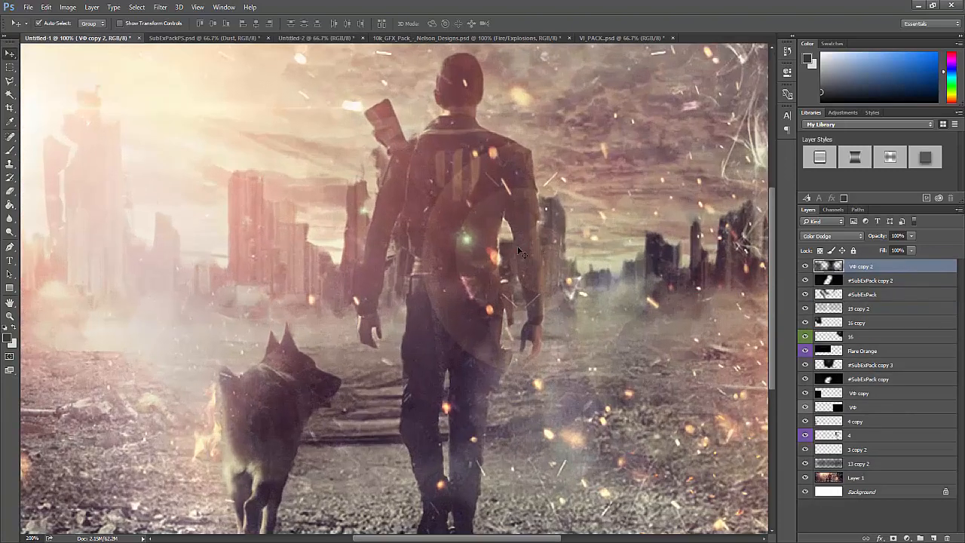
left_click(11, 259)
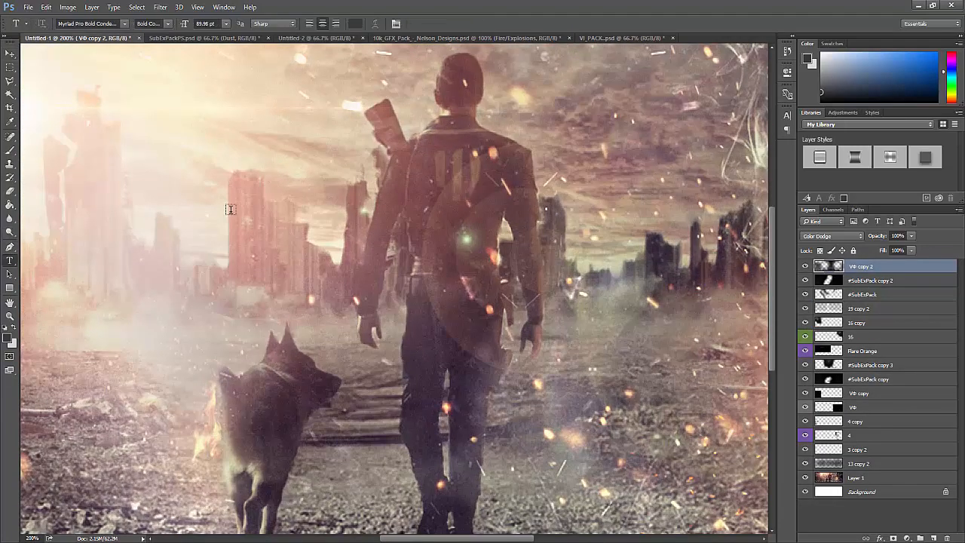
left_click(229, 208)
type("TEMP")
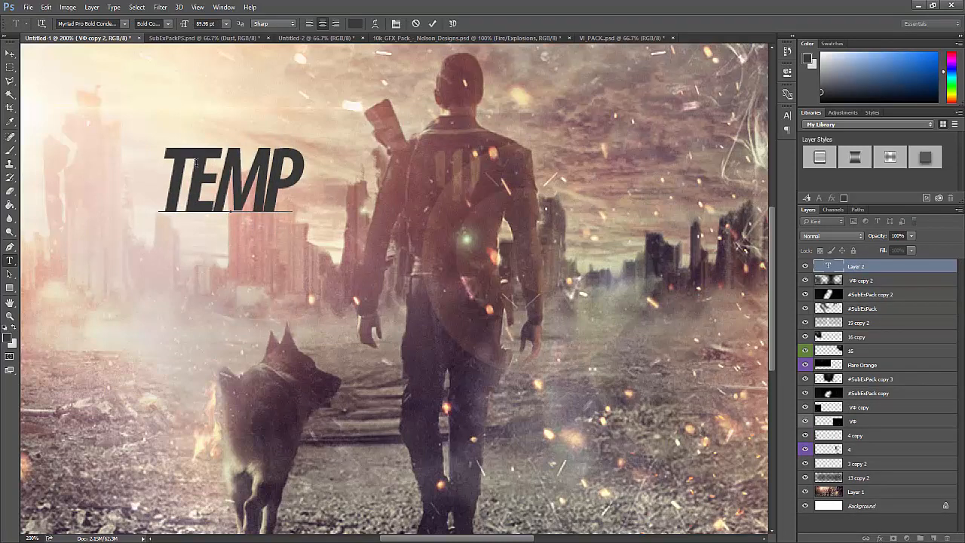
- Adjust the spacing between the T and E of TEMP and move the text beside the man's rifle-side arm
left_click(196, 165)
key("alt+Right")
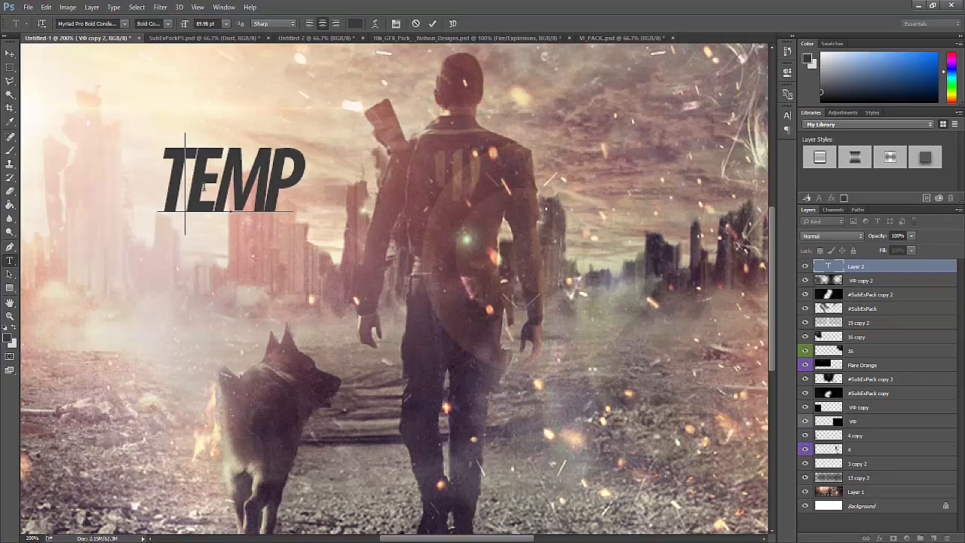
left_click(431, 26)
key("v")
left_click_drag(339, 179, 406, 224)
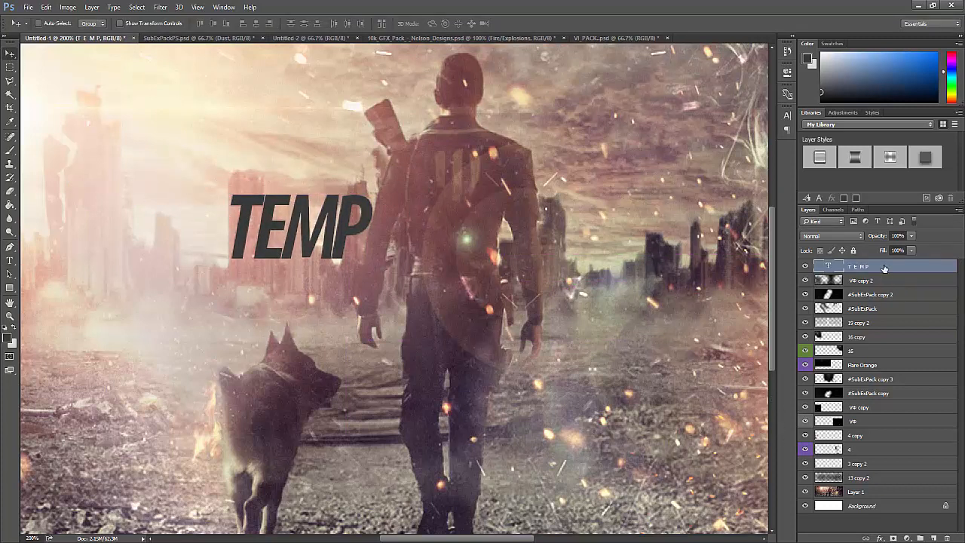
- Recolour the whole TEMP text white and shift it slightly right so its P overlaps the man's arm
left_click(10, 260)
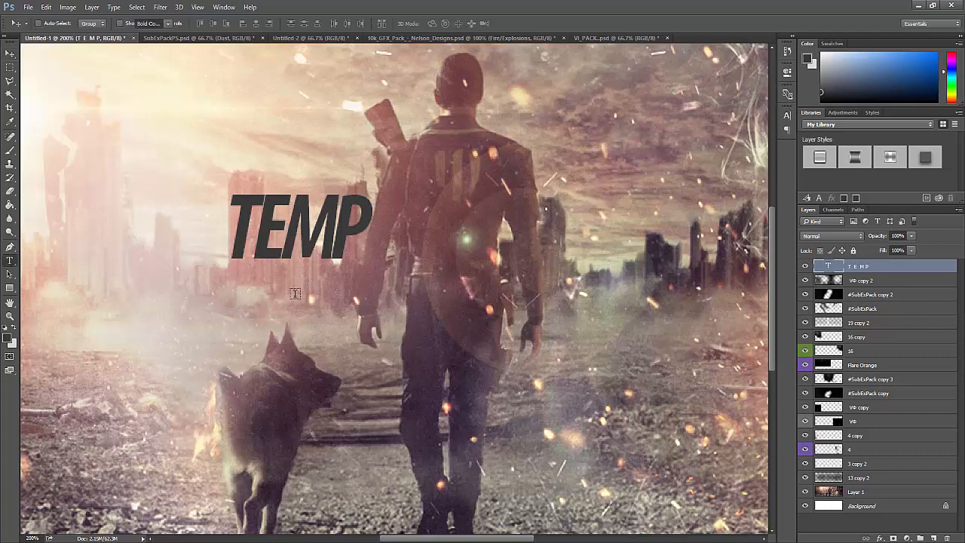
left_click(364, 224)
key("ctrl+a")
left_click(355, 24)
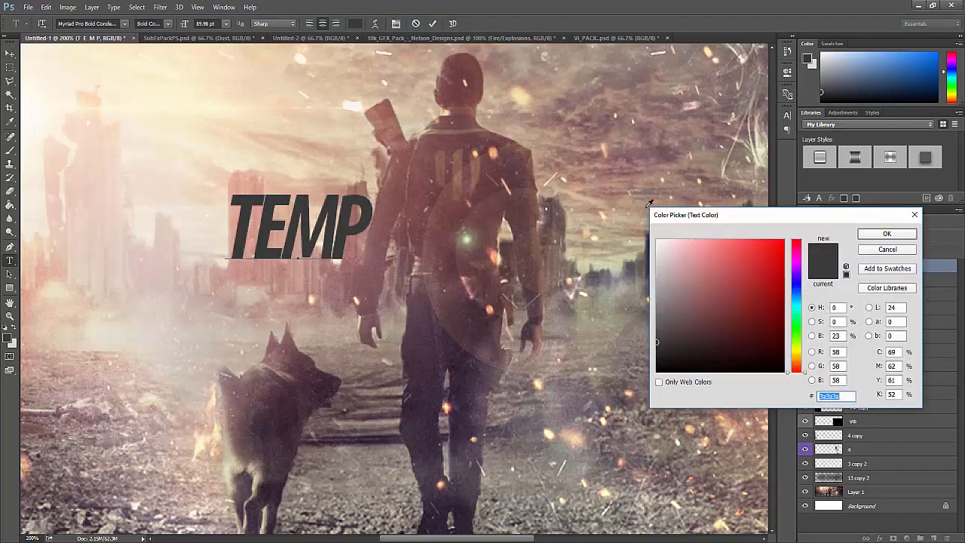
left_click(887, 233)
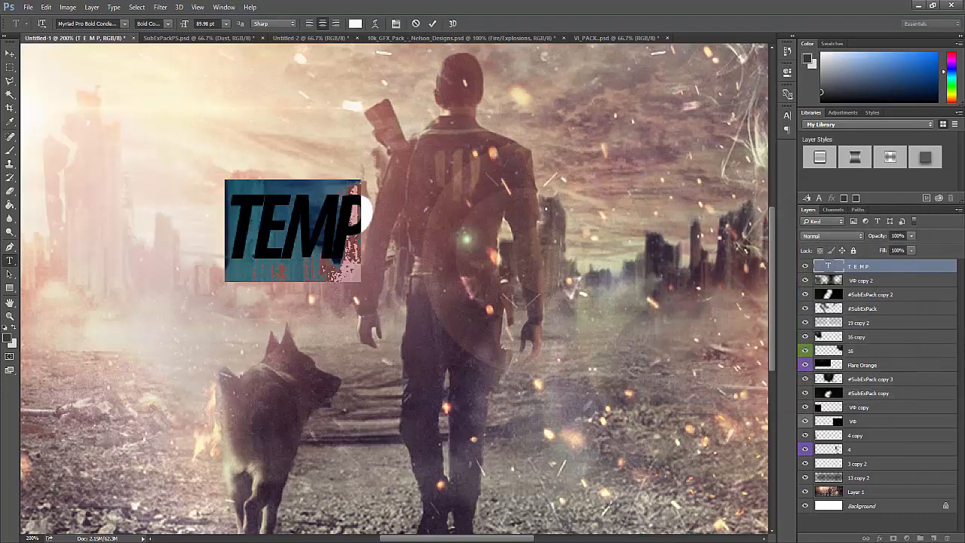
left_click(432, 23)
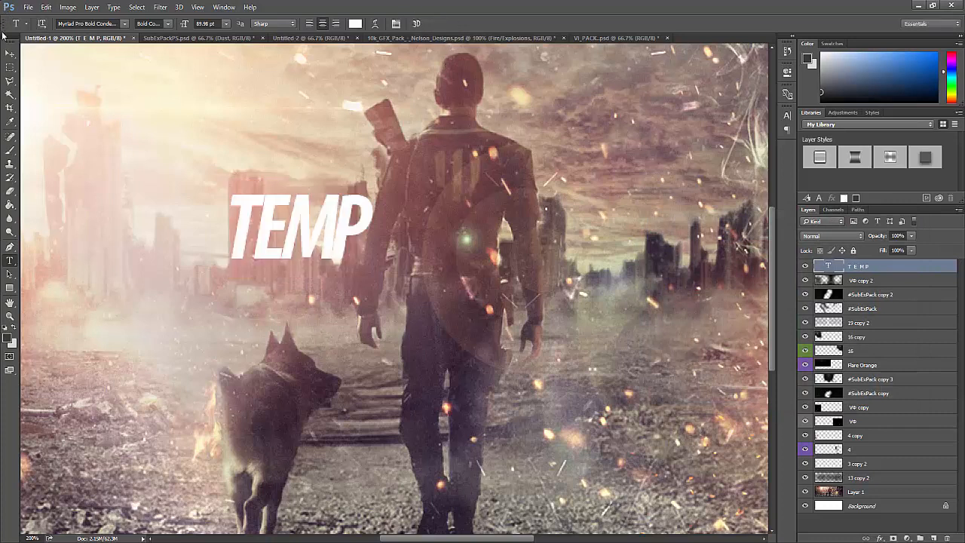
key("v")
left_click_drag(429, 147, 439, 146)
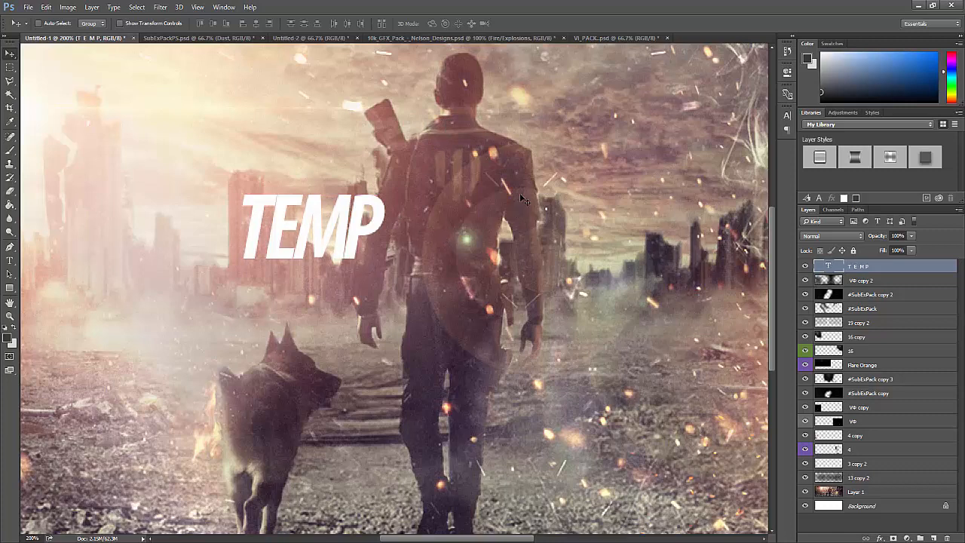
- Rasterize the TEMP text layer and lower its opacity to 20%
right_click(901, 263)
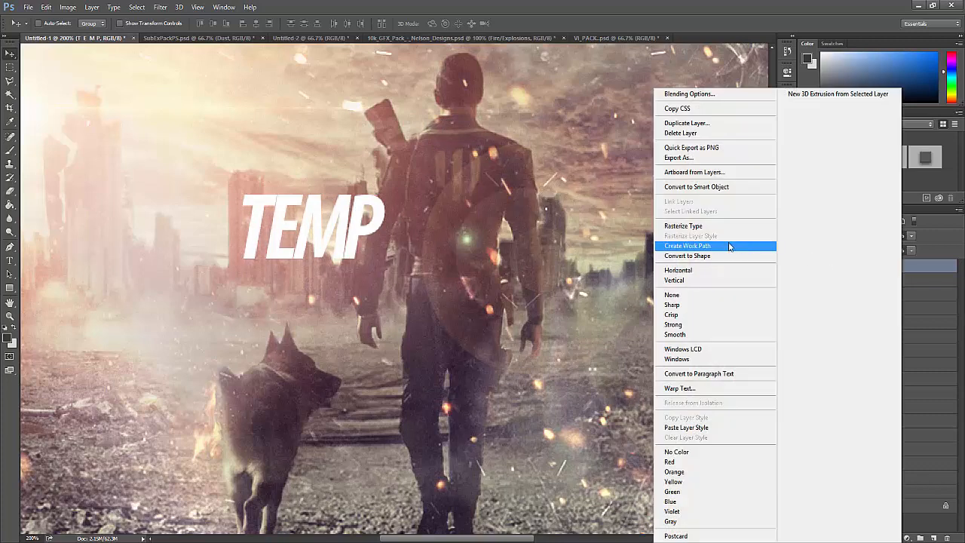
left_click(769, 226)
left_click_drag(909, 236, 877, 250)
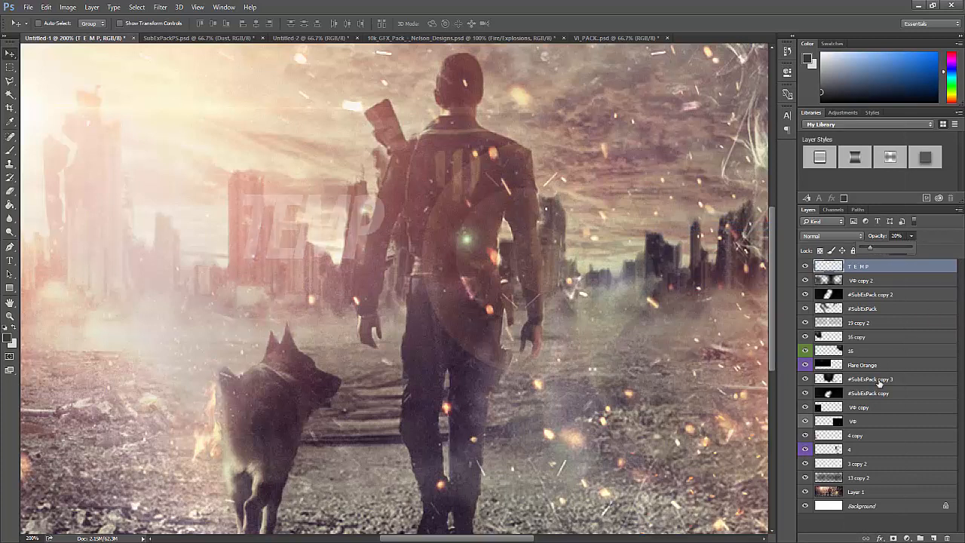
- Trace the man's arm over the P with the Pen tool, convert the path to a selection and delete that area from the TEMP layer
left_click(859, 492)
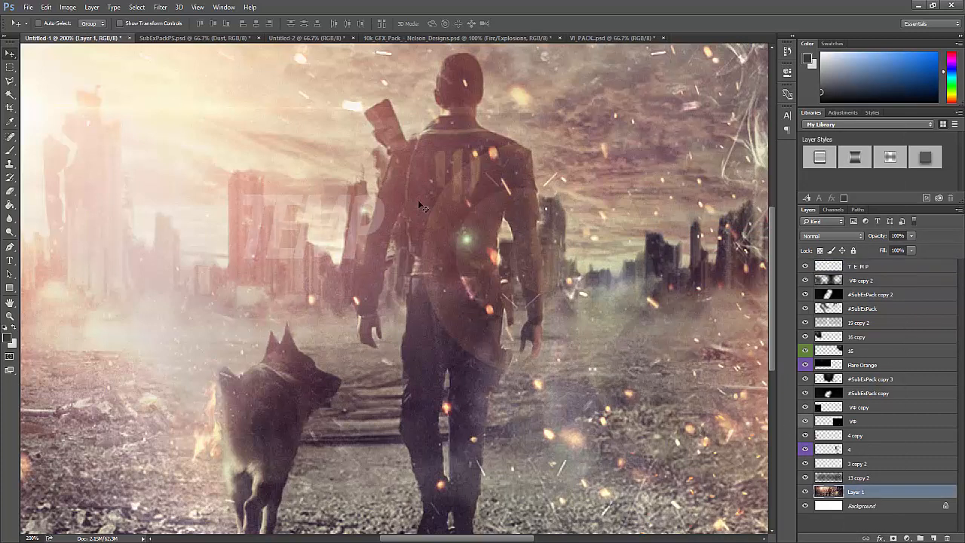
key("p")
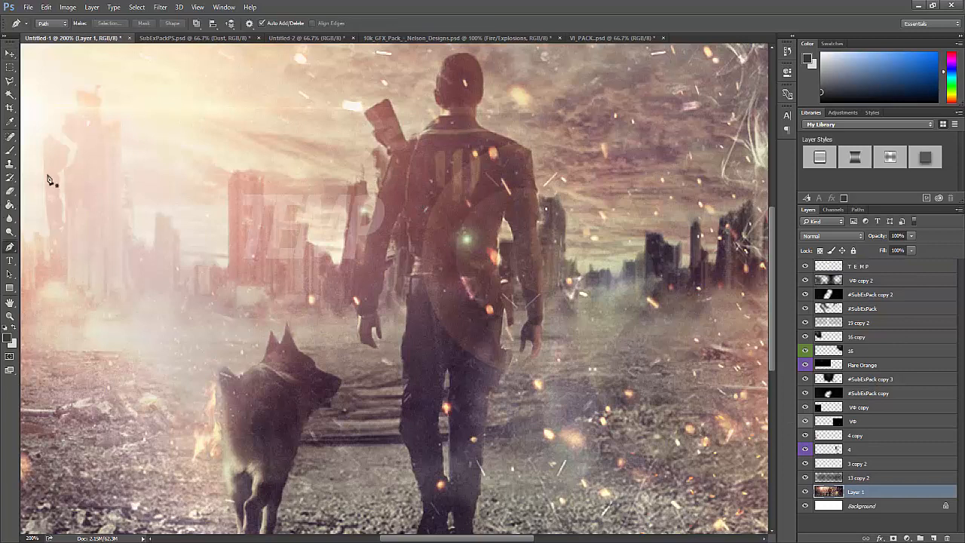
left_click(392, 160)
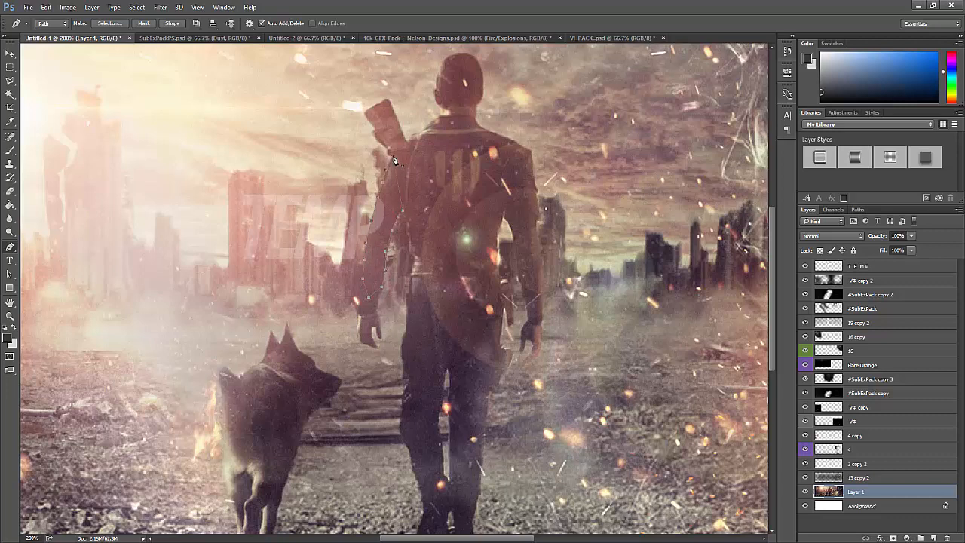
right_click(392, 201)
left_click(427, 256)
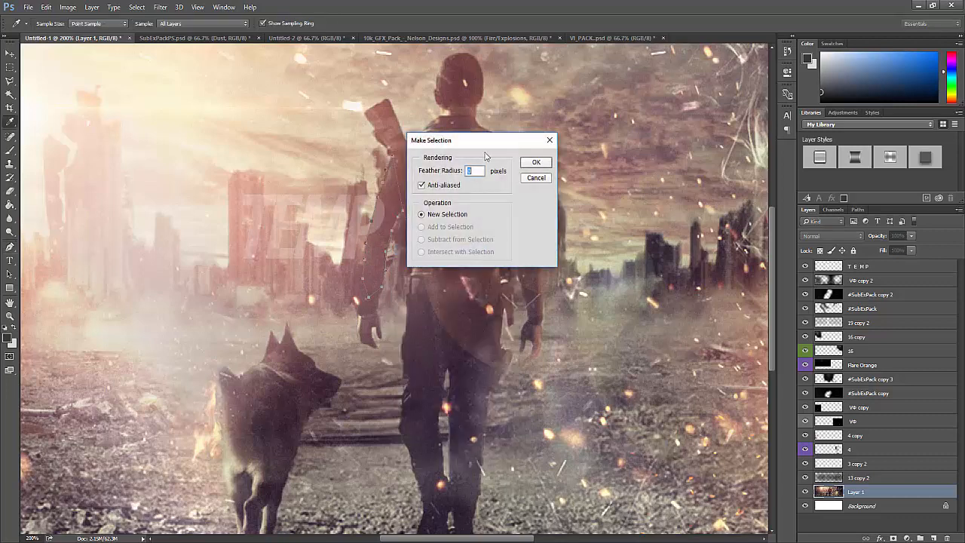
left_click(536, 162)
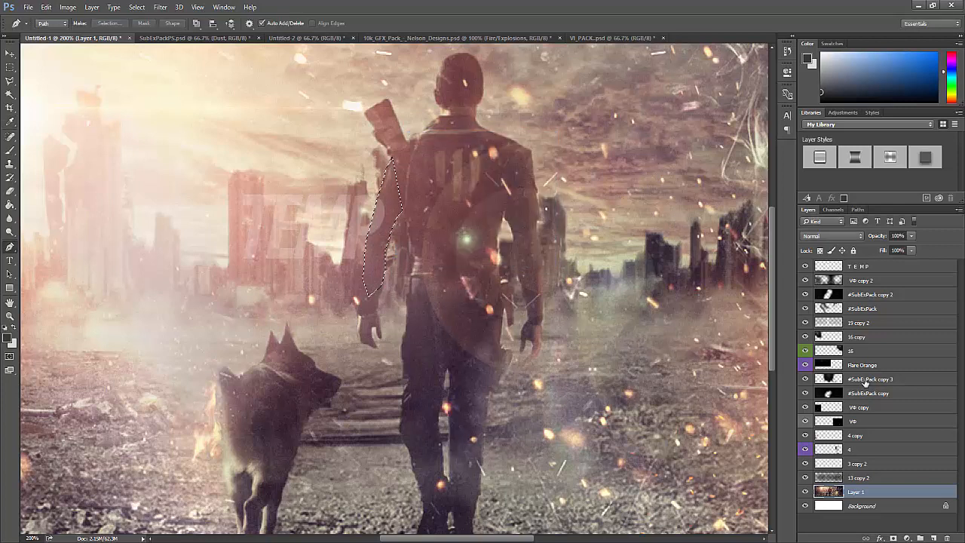
left_click(853, 267)
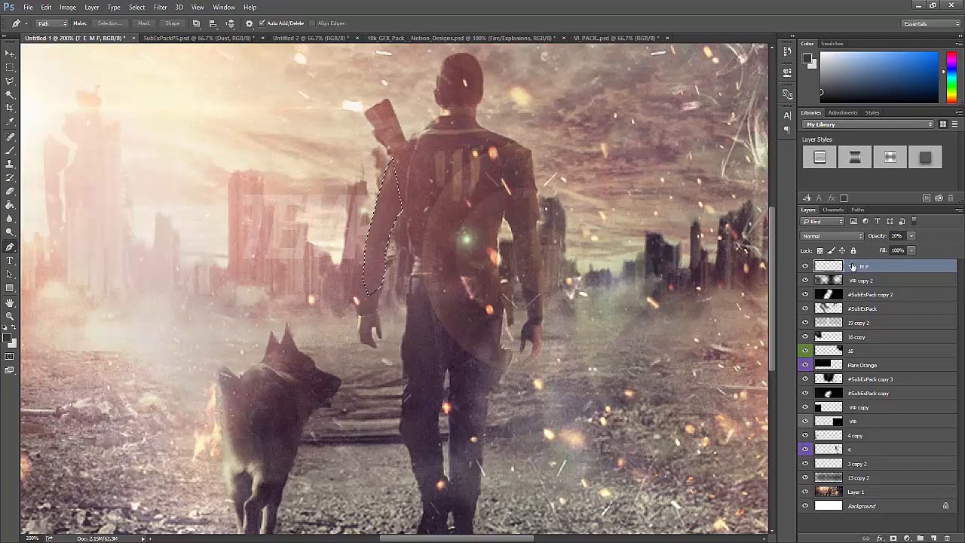
key("ctrl+d")
- Give the TEMP layer a black Multiply drop shadow at 70% opacity, 90° and 5 px distance, and set the layer opacity to 100%
double_click(907, 272)
left_click(545, 459)
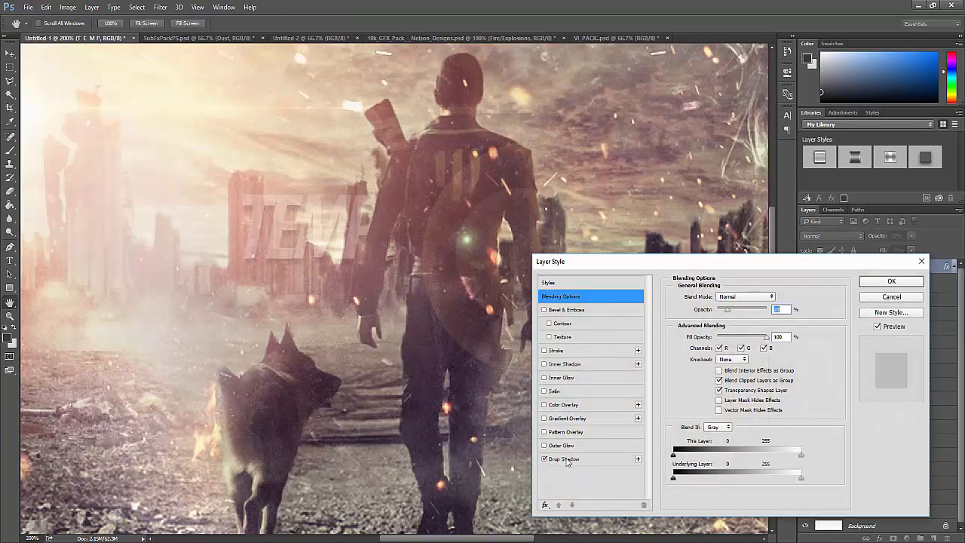
left_click(563, 459)
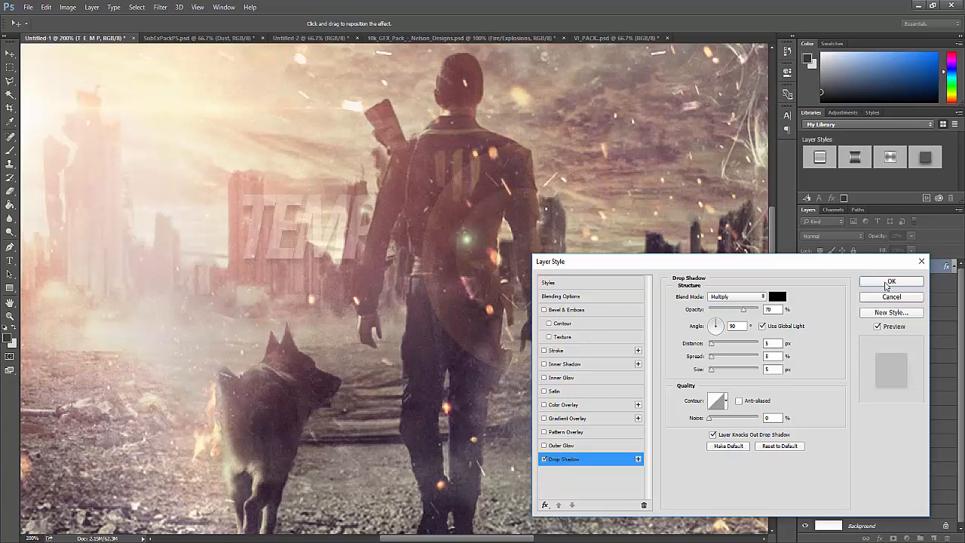
left_click(889, 282)
left_click(910, 236)
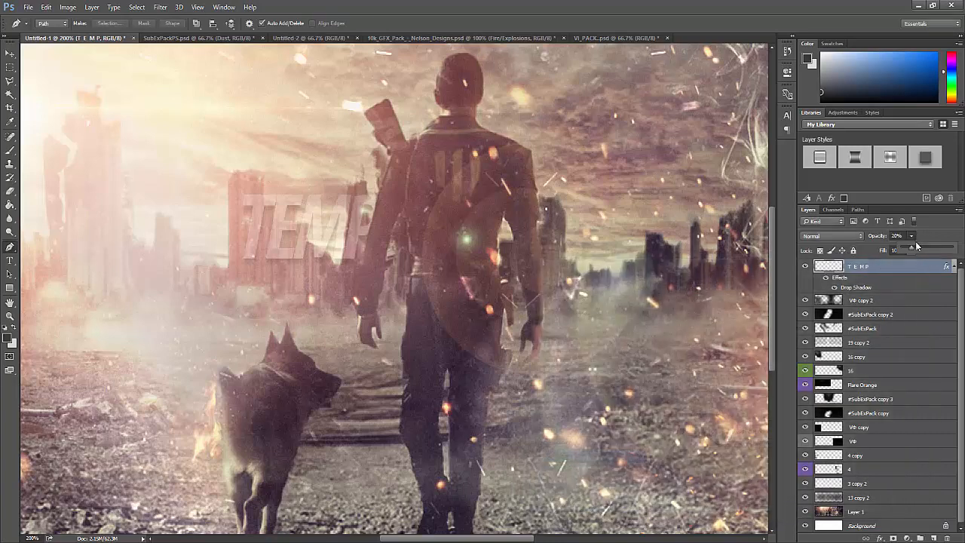
left_click_drag(917, 245, 941, 245)
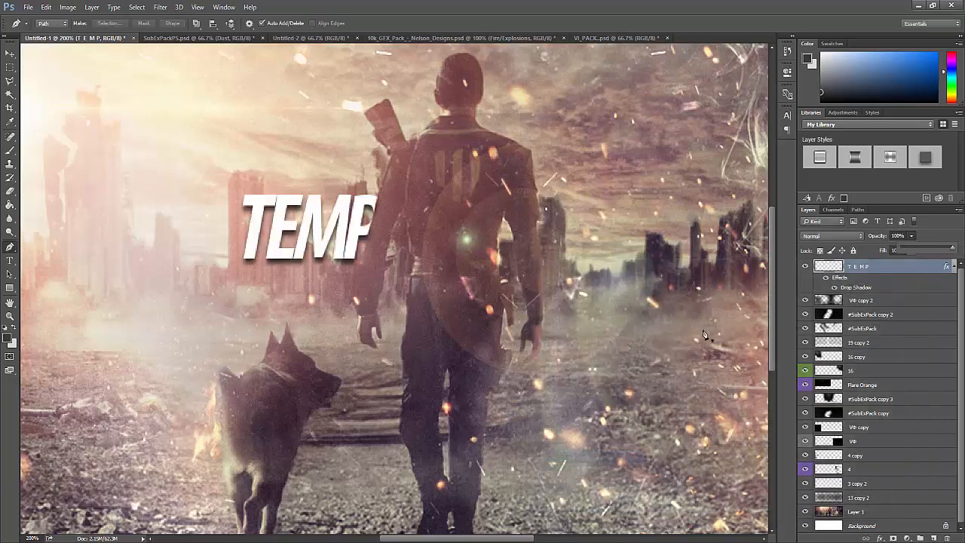
- Set the Eraser to the 46 px speckled brush and browse the other brush tips
left_click(10, 191)
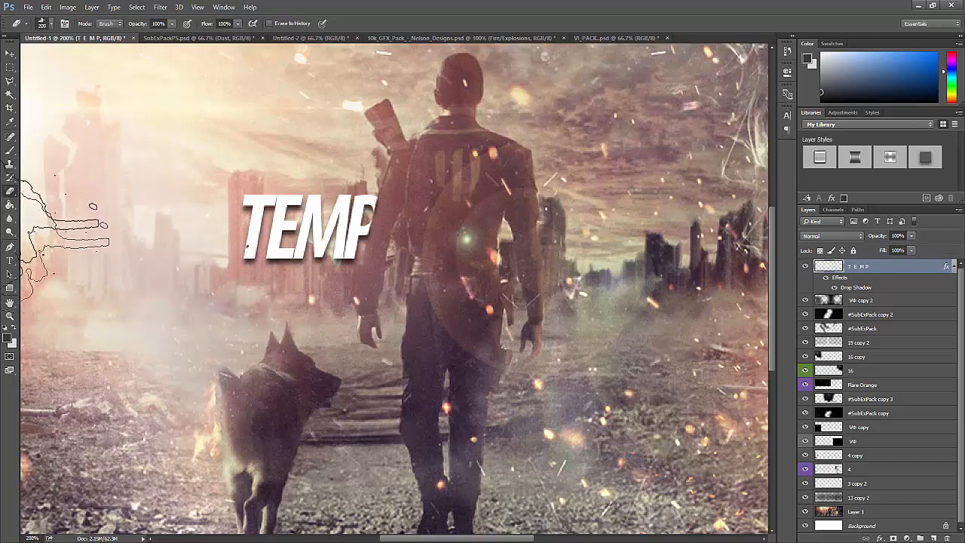
right_click(30, 202)
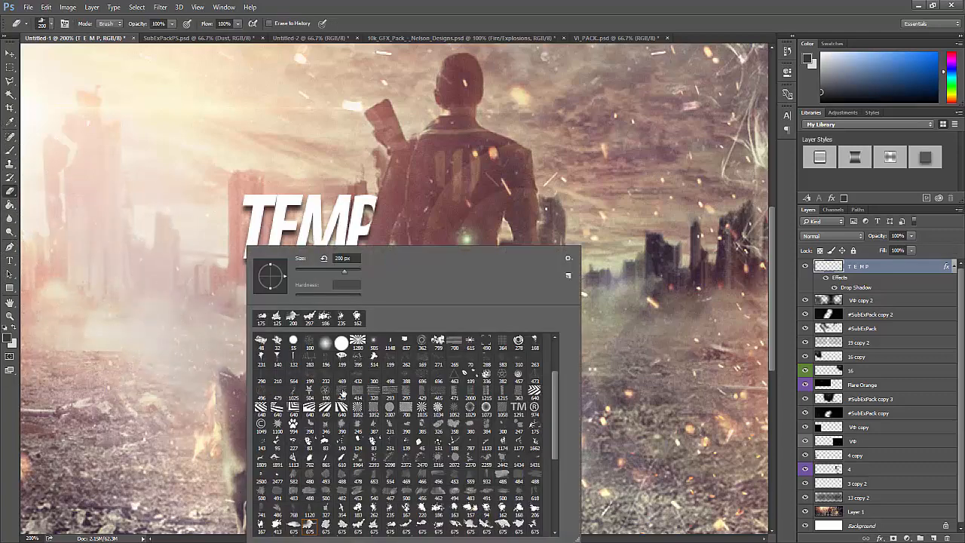
scroll(342, 391, "up", 4)
left_click(391, 370)
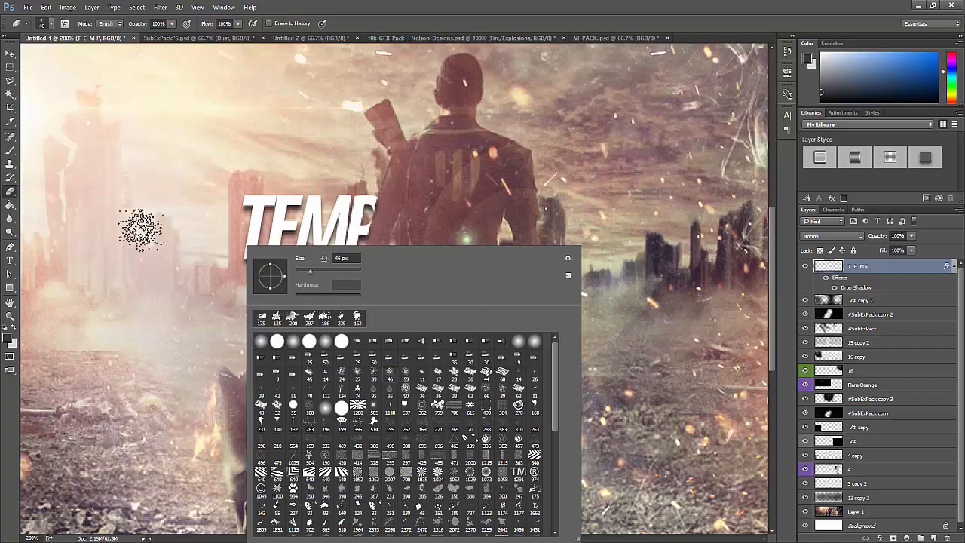
scroll(354, 402, "down", 2)
scroll(357, 402, "down", 1)
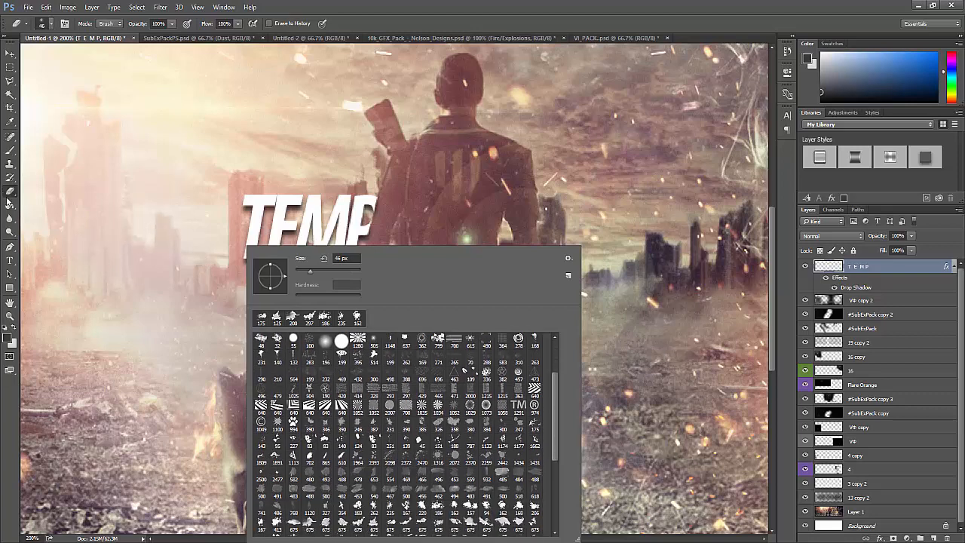
- Erase distressed chips from the edges of the TEMP lettering with the 186 px splatter brush
left_click(10, 194)
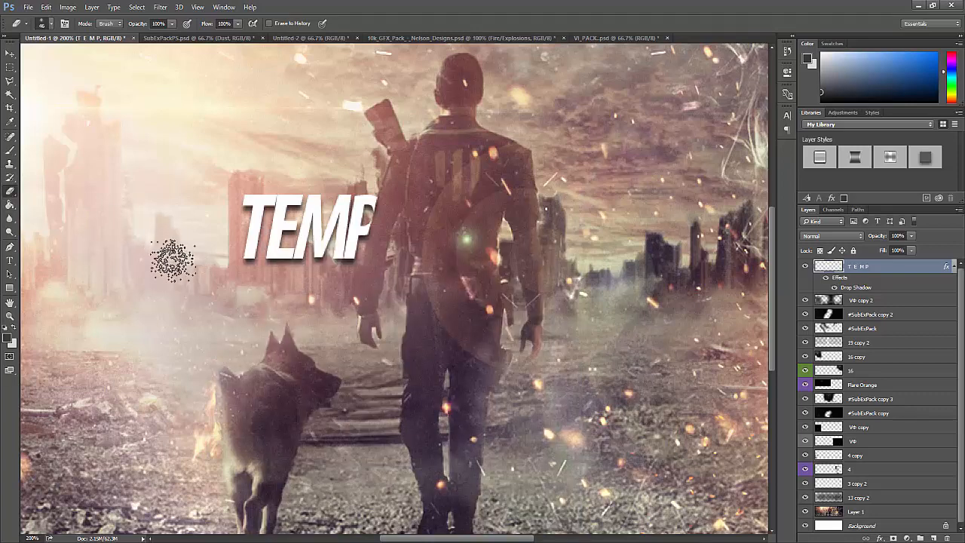
right_click(195, 272)
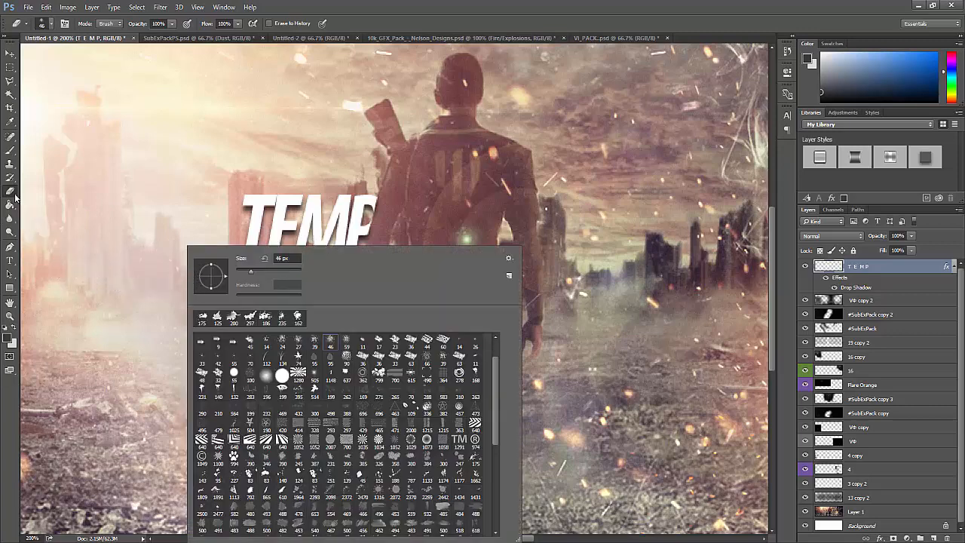
scroll(367, 461, "down", 3)
left_click(266, 317)
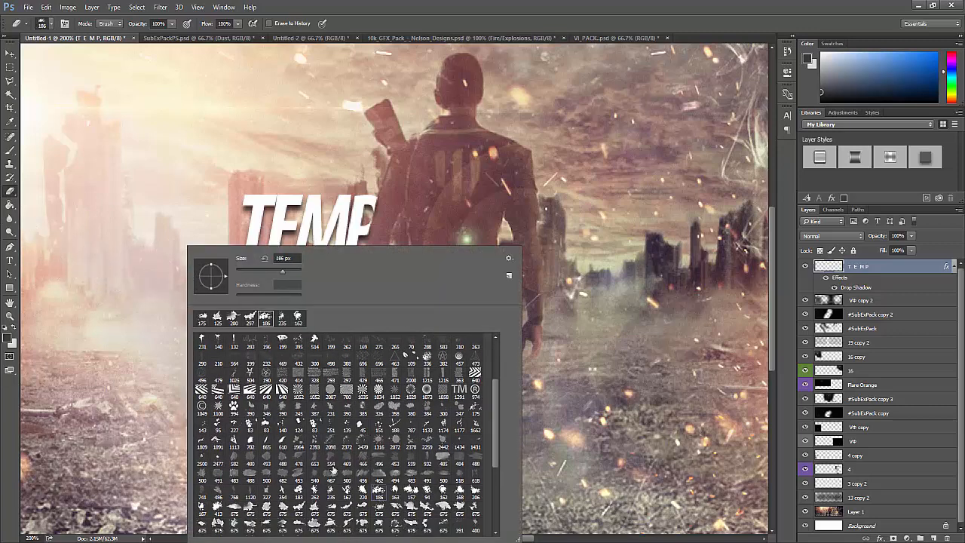
left_click(96, 249)
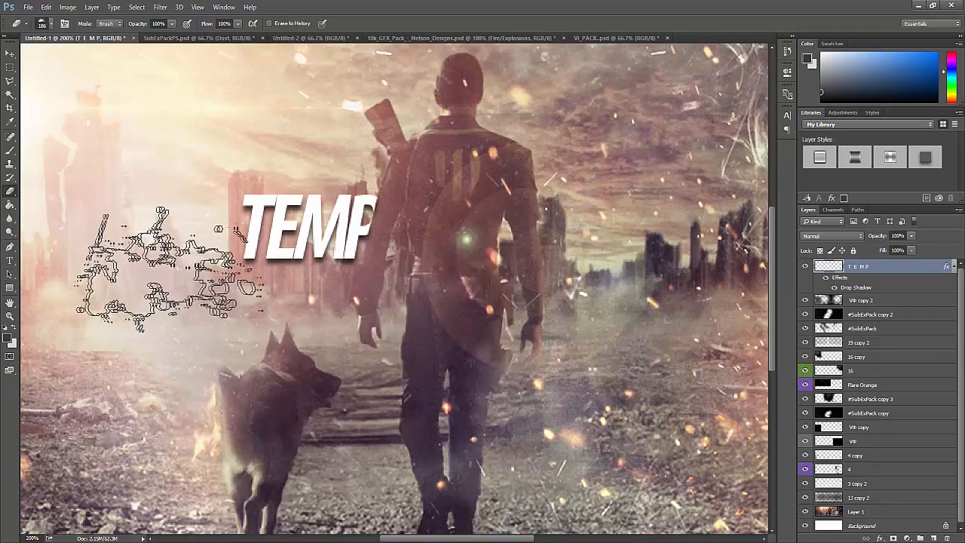
left_click(177, 260)
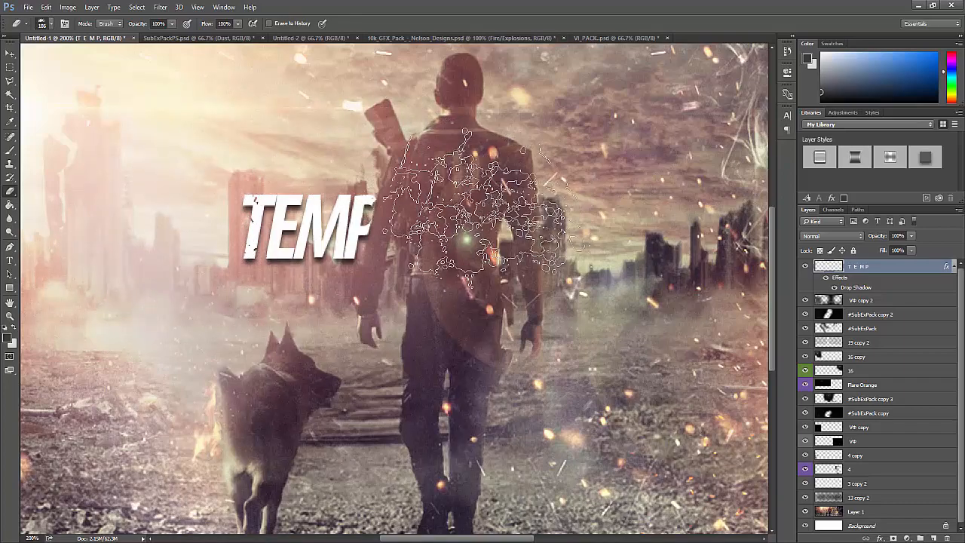
left_click(388, 304)
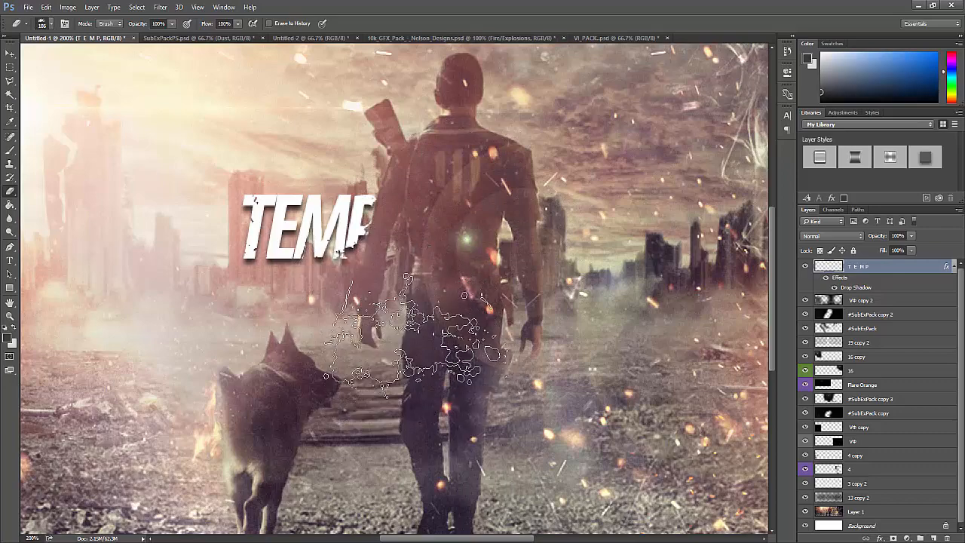
- Switch the Eraser to a 675 px splatter tip and reduce its size to 100 px
right_click(441, 400)
left_click(555, 524)
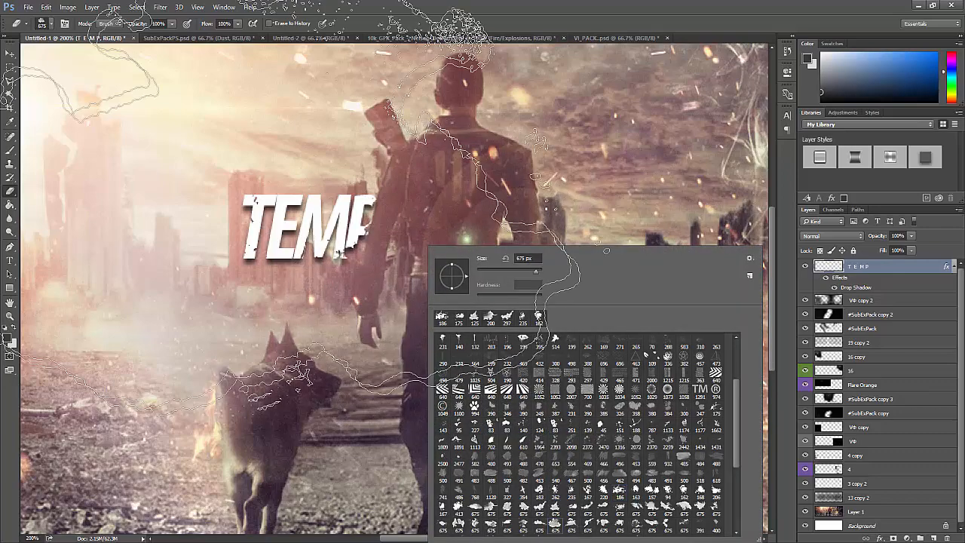
key("Return")
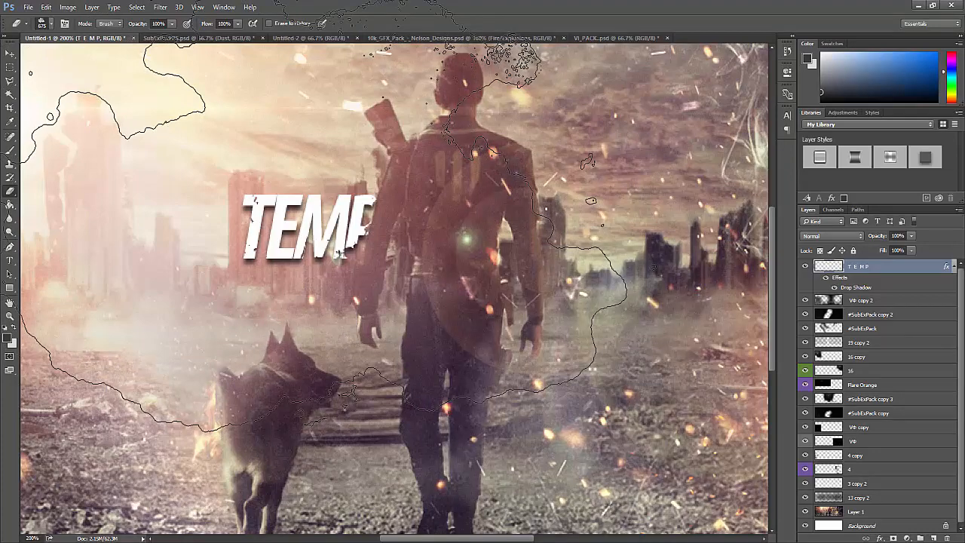
key("bracketleft")
key("bracketleft")
key("bracketleft")
key("bracketleft")
key("bracketleft")
key("bracketleft")
key("bracketleft")
key("bracketleft")
key("bracketleft")
key("bracketleft")
key("bracketleft")
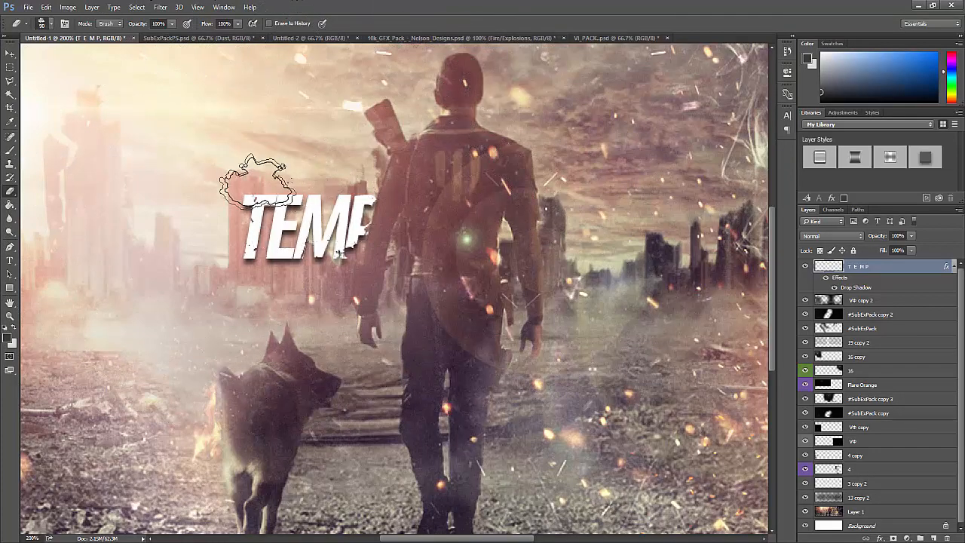
key("bracketright")
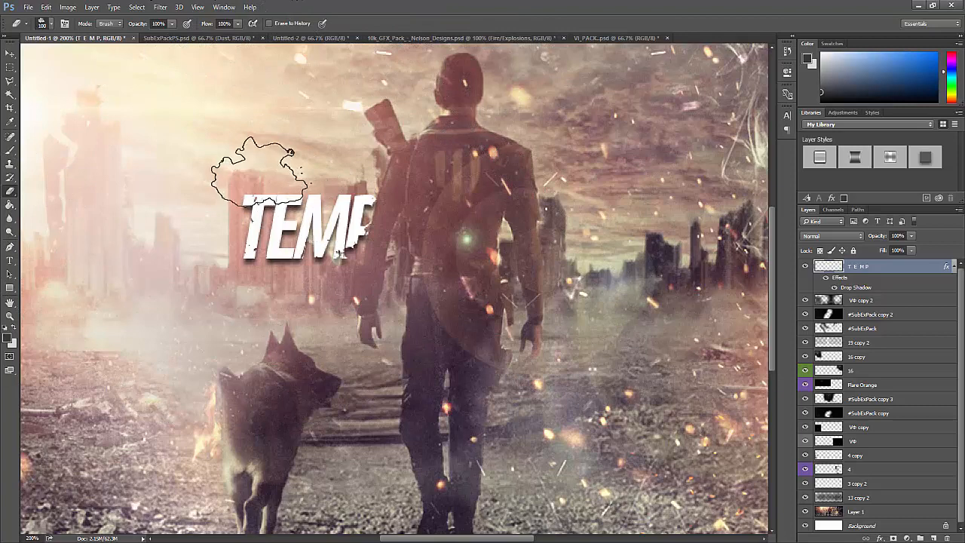
- Undo the trial erasures, shrink the splatter eraser to 45 px and chip away small parts of the TEMP lettering
key("ctrl+z")
left_click(340, 171)
key("ctrl+z")
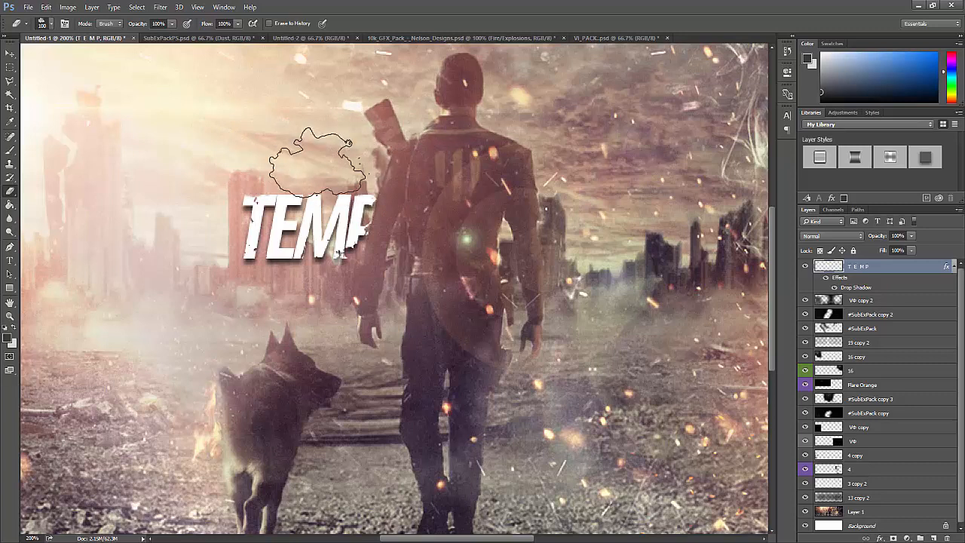
key("bracketleft")
key("bracketleft")
key("bracketleft")
key("bracketleft")
key("bracketleft")
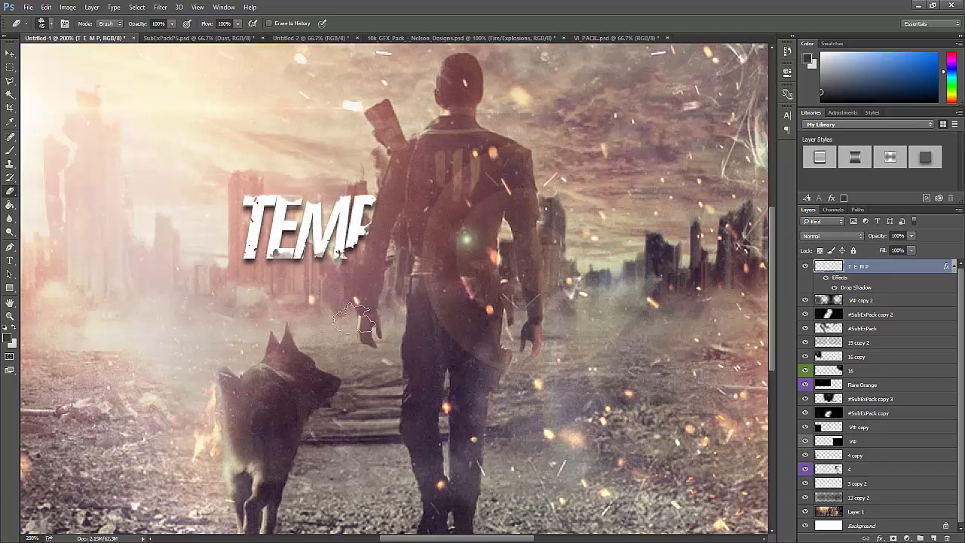
- Erase more chips from the edges of the TEMP lettering using a different 675 px splatter tip
right_click(417, 380)
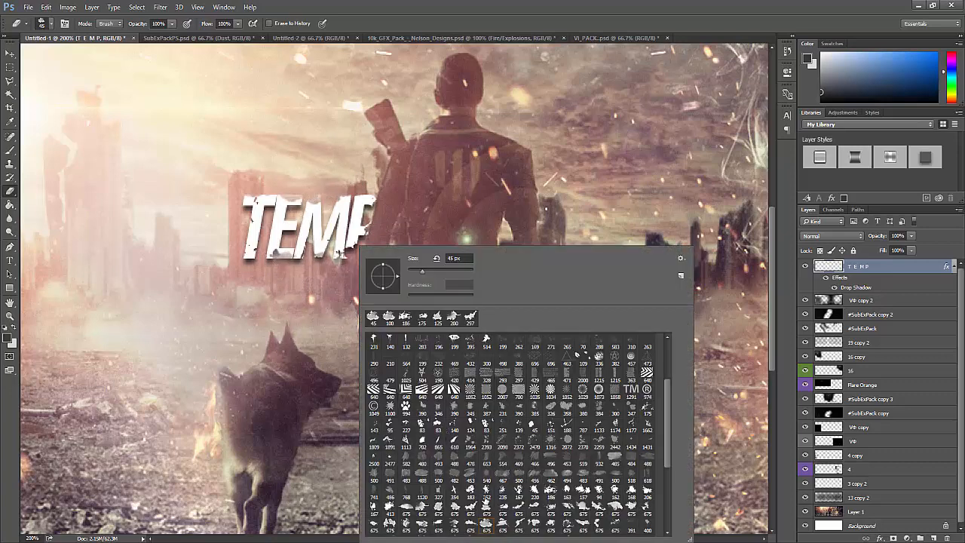
left_click(517, 525)
key("Return")
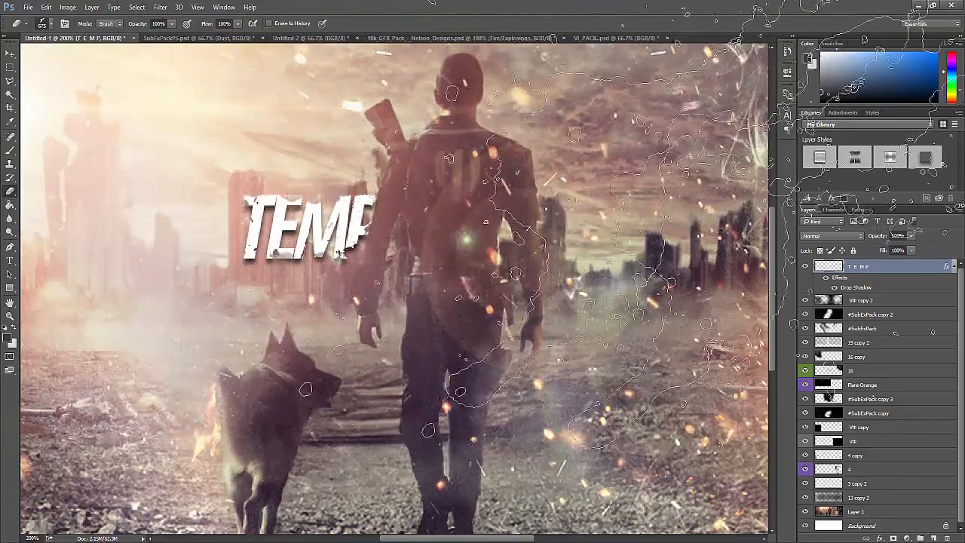
- Create a new layer above TEMP and paint a splatter on it with the Brush at 100% opacity
left_click(934, 537)
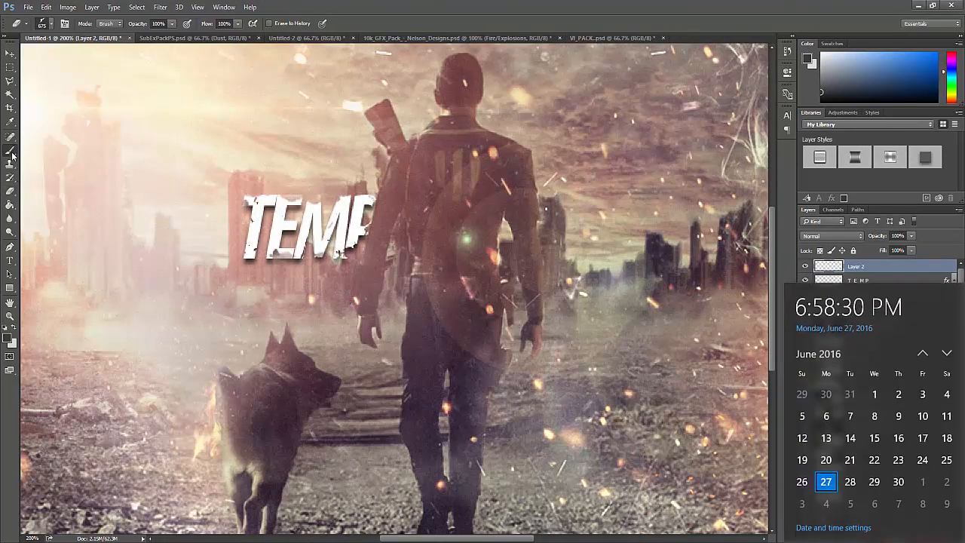
left_click(10, 152)
left_click_drag(113, 306, 218, 311)
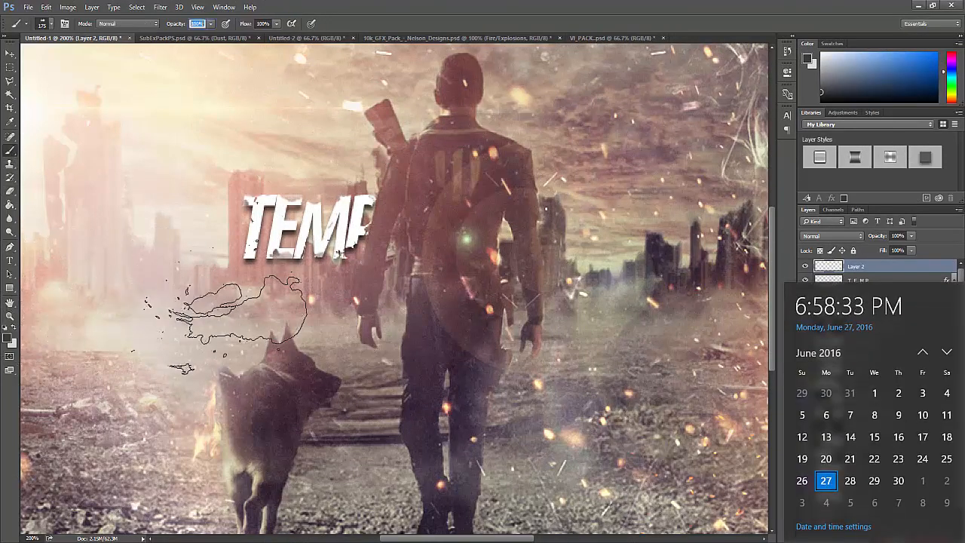
left_click(524, 441)
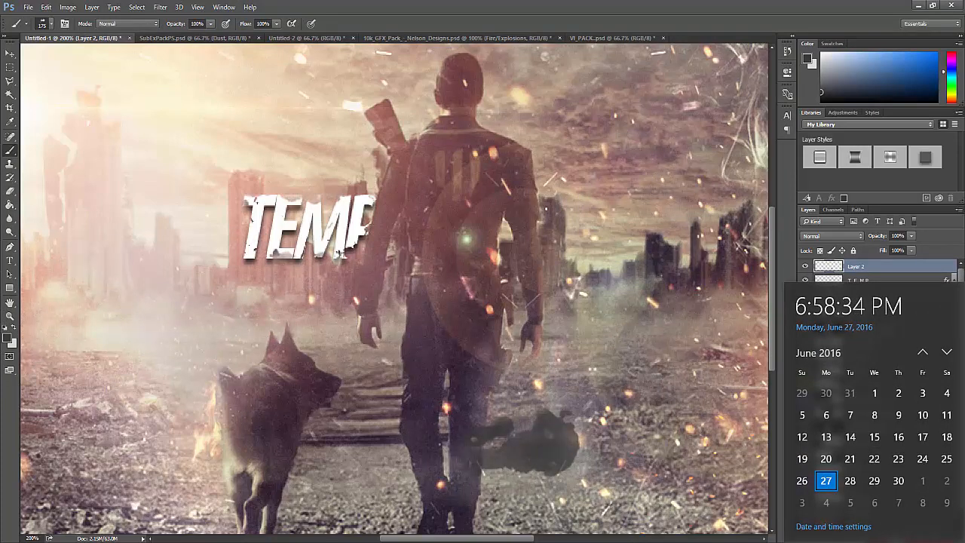
key("Escape")
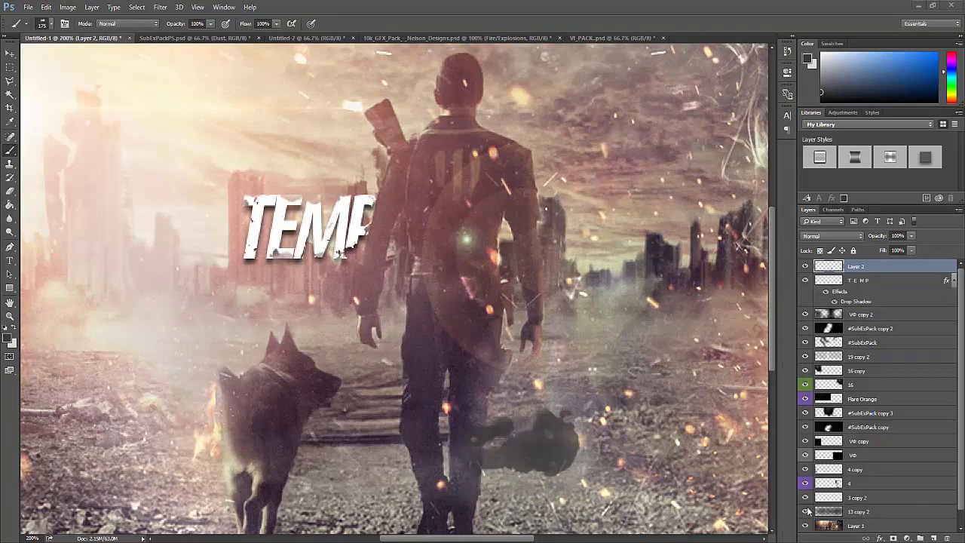
- Set the foreground color to black, 000000
left_click(908, 539)
left_click(8, 338)
type("000000")
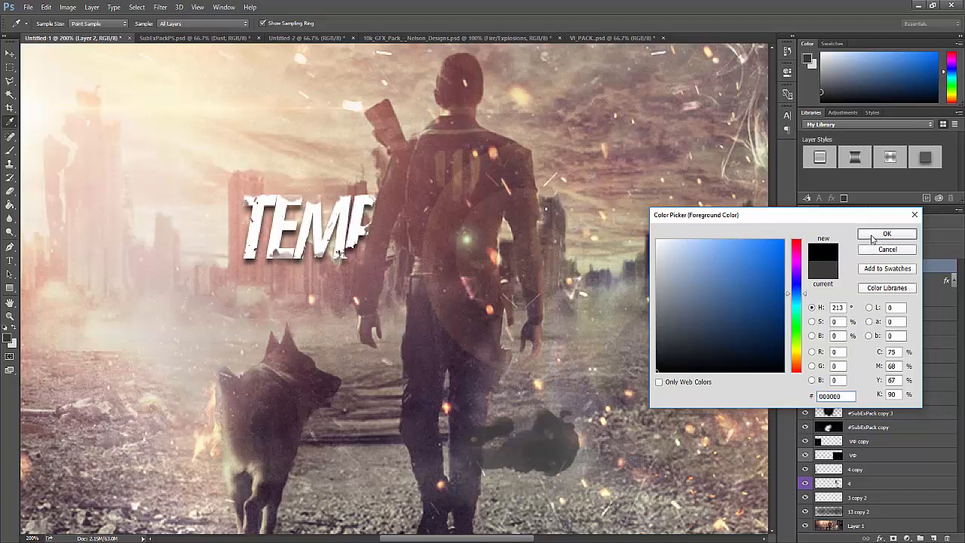
left_click(872, 235)
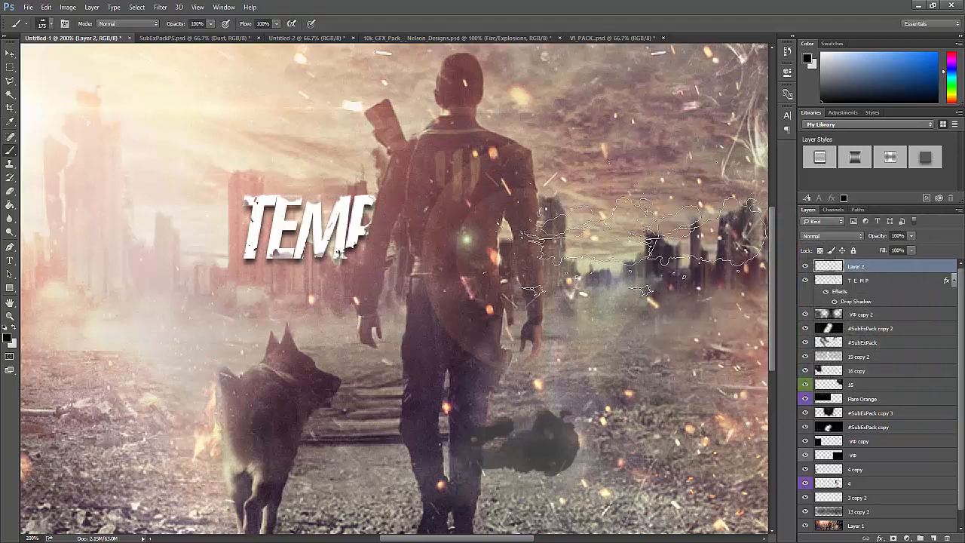
- Clip Layer 2 to the TEMP layer with a clipping mask and keep Layer 2 active for painting
right_click(880, 269)
left_click(805, 264)
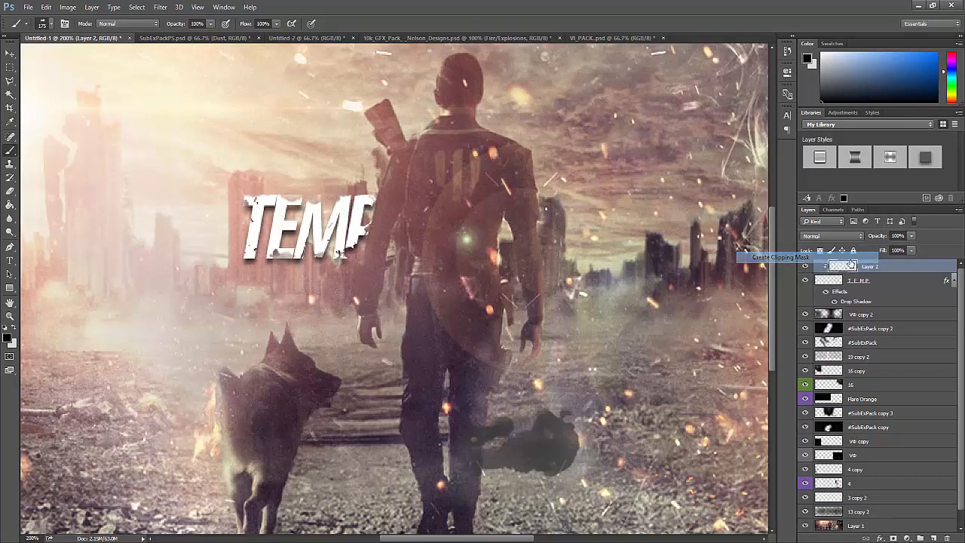
left_click(895, 280)
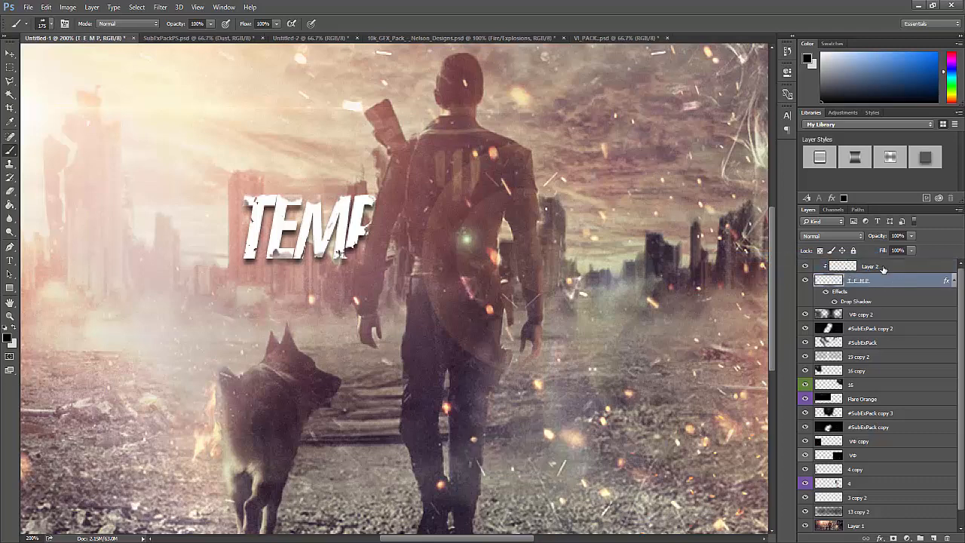
left_click(814, 267)
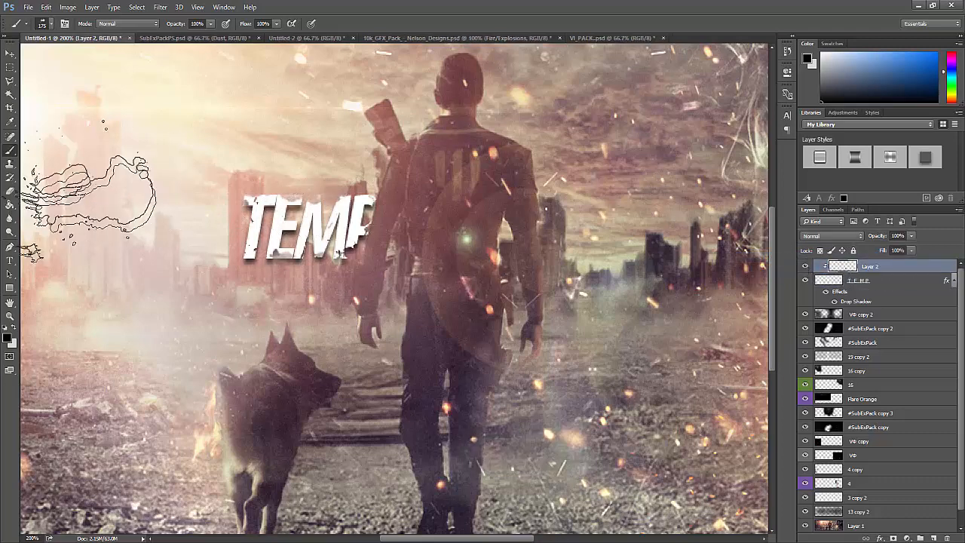
- Paint black grunge marks over the edges of the TEMP lettering on Layer 2 with a 675 px splatter brush, undoing an overly heavy stroke
right_click(87, 168)
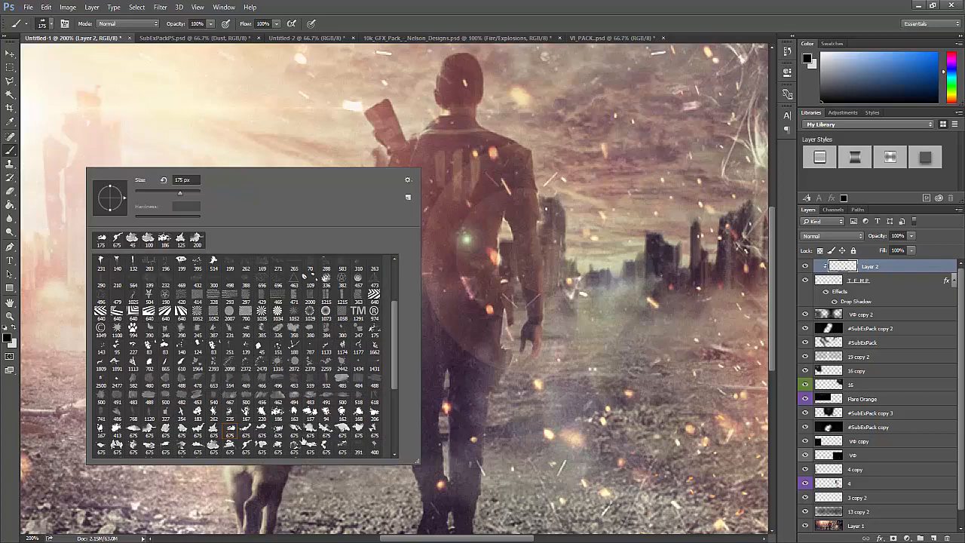
left_click(308, 447)
left_click(496, 217)
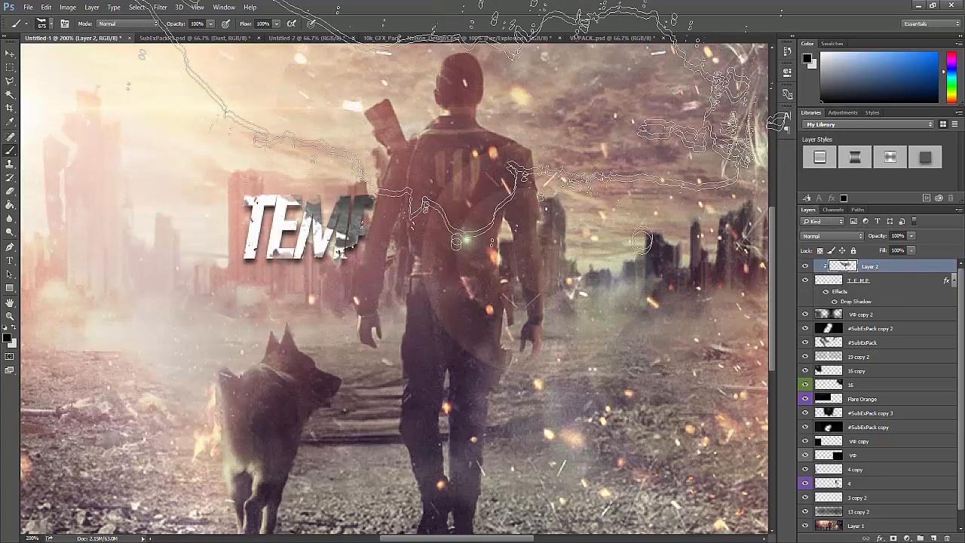
key("ctrl+z")
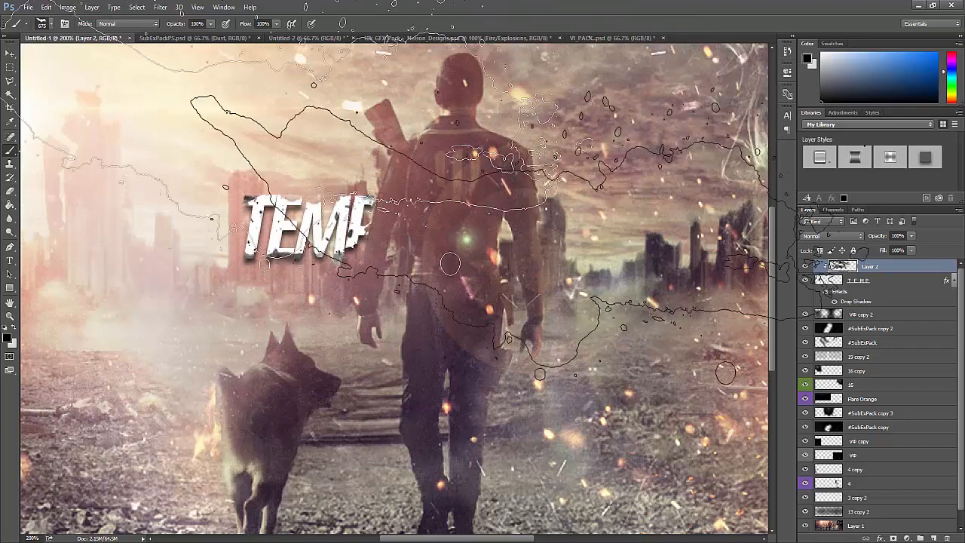
- Add a second layer clipped to the TEMP layer and set the foreground color to a very dark gray for the Brush
left_click(934, 537)
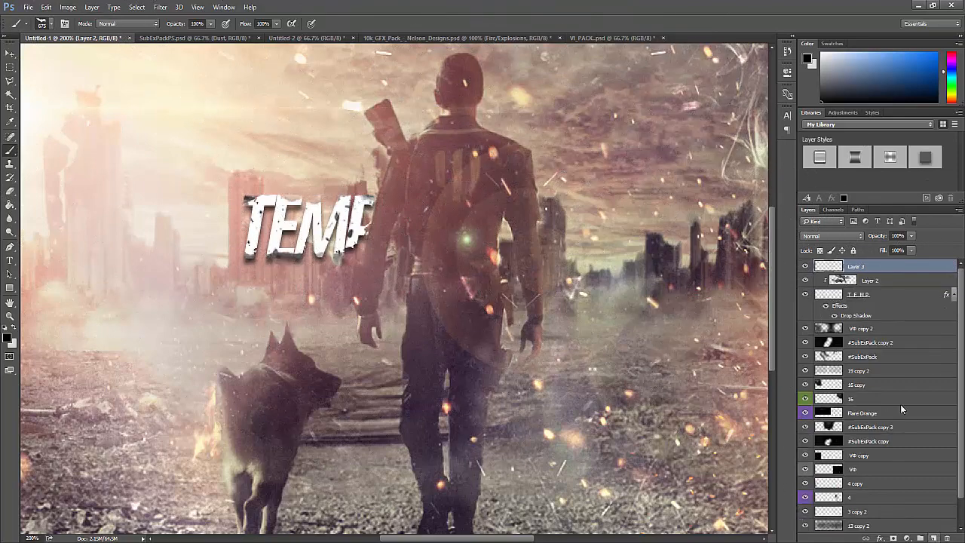
right_click(860, 267)
left_click(735, 256)
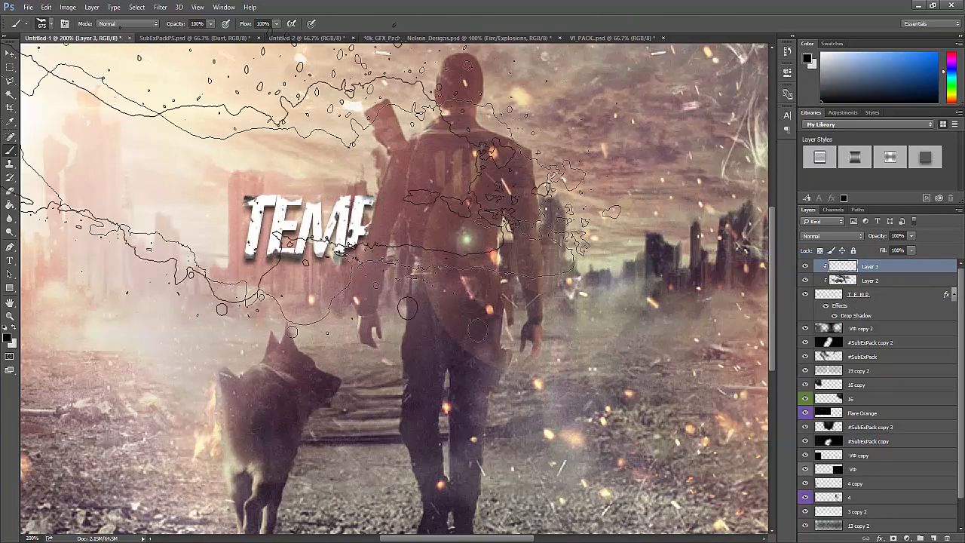
left_click(9, 337)
left_click(655, 343)
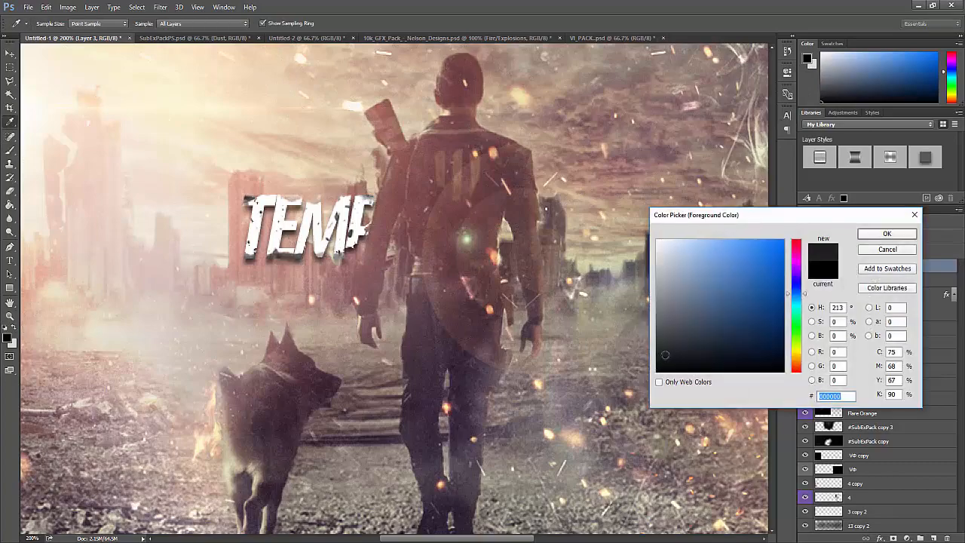
left_click(886, 234)
key("b")
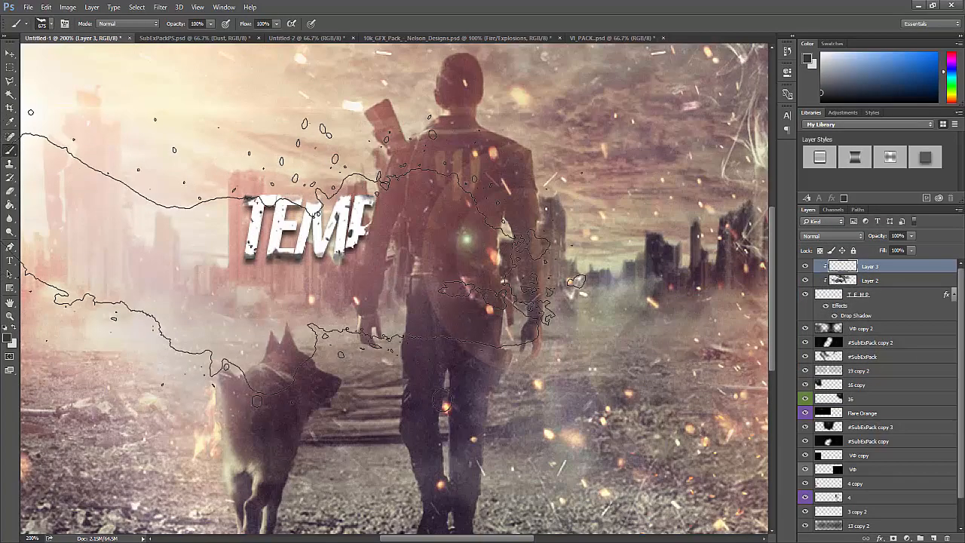
- Choose another splatter brush, reduce it to 175 px and paint dark gray specks over the TEMP lettering on Layer 3
right_click(252, 248)
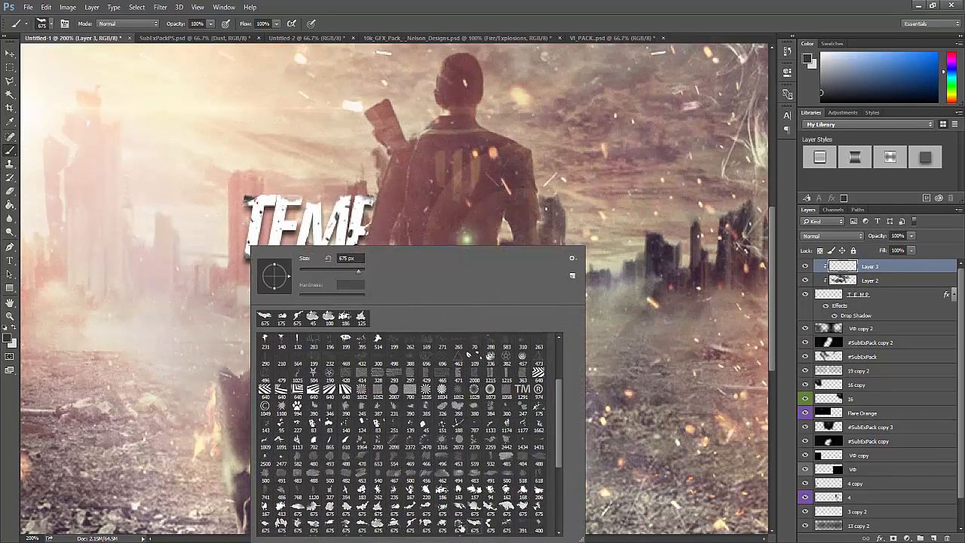
key("Escape")
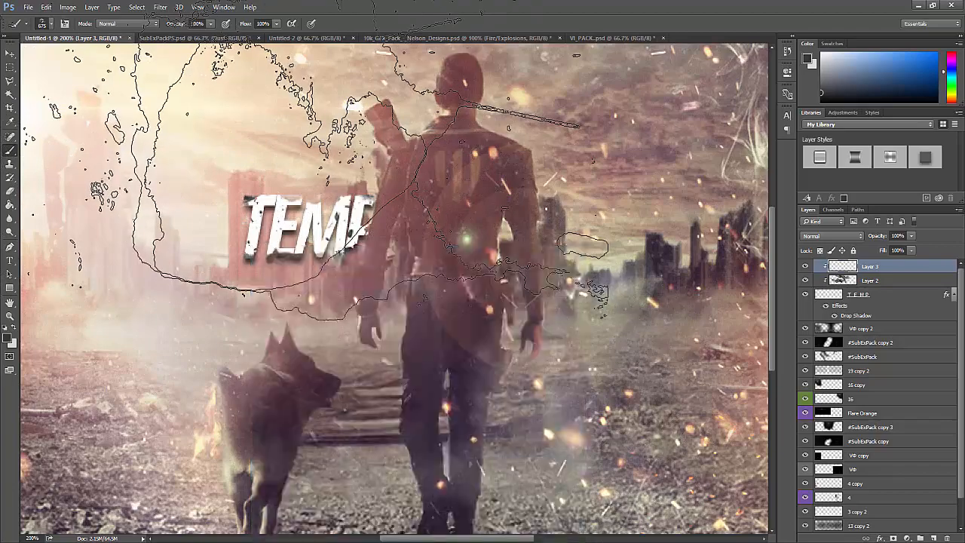
key("bracketleft")
key("bracketleft")
key("bracketleft")
key("bracketleft")
key("bracketleft")
key("bracketleft")
key("bracketleft")
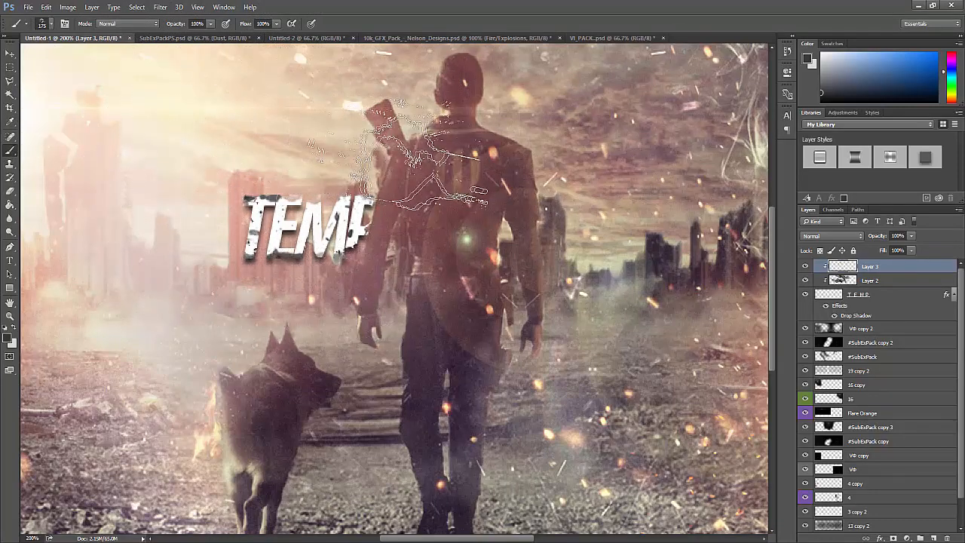
- Lower the opacity of Layer 2 to 28%, leaving Layer 3 at 100%
left_click(871, 280)
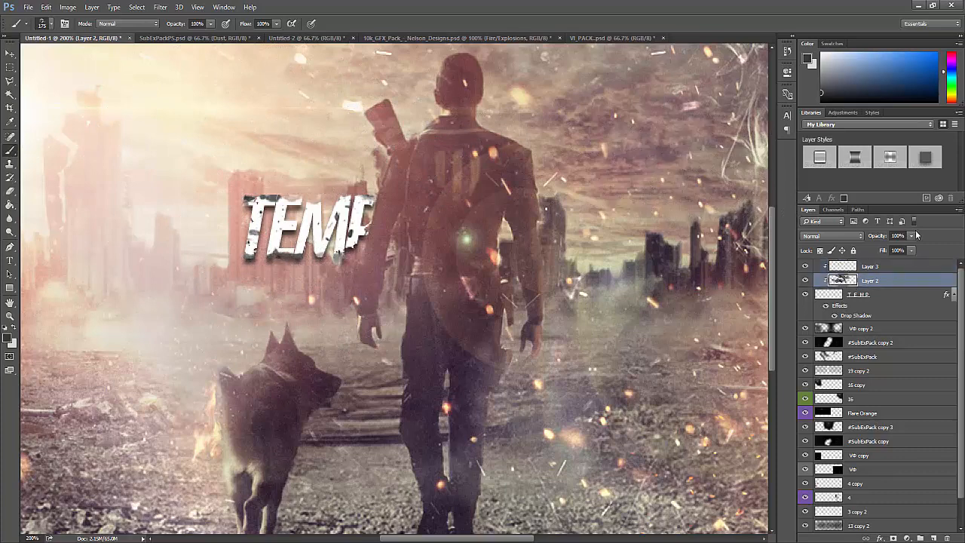
left_click(910, 235)
left_click_drag(913, 249, 879, 249)
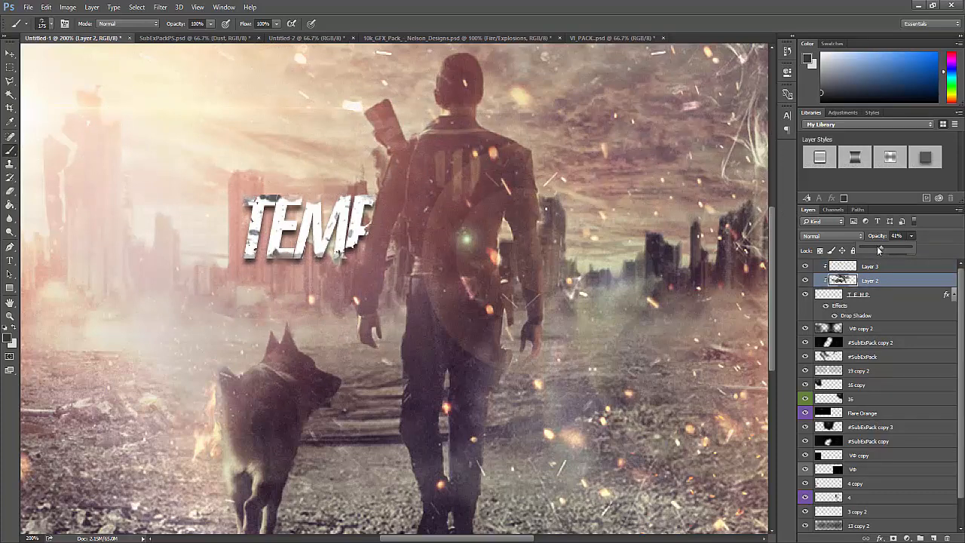
left_click(887, 267)
left_click(911, 235)
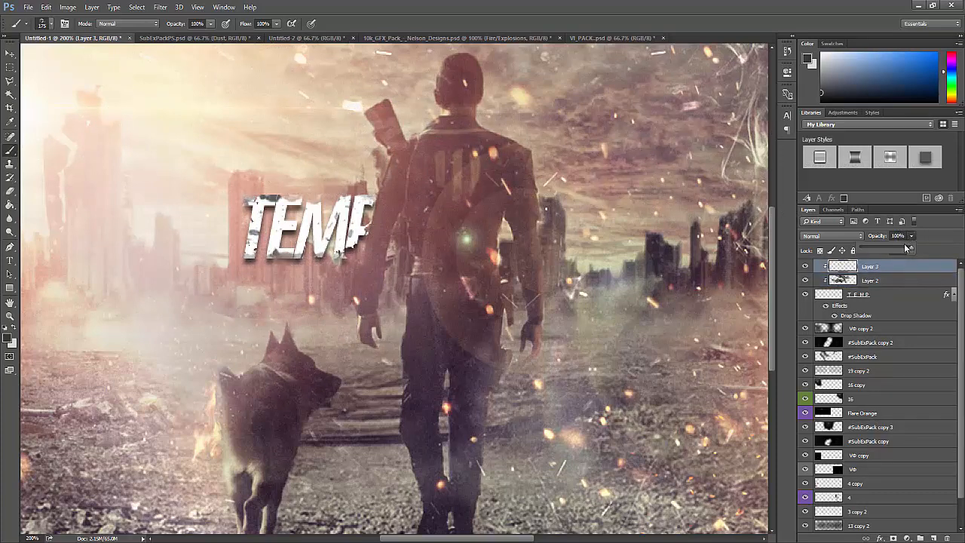
left_click(894, 280)
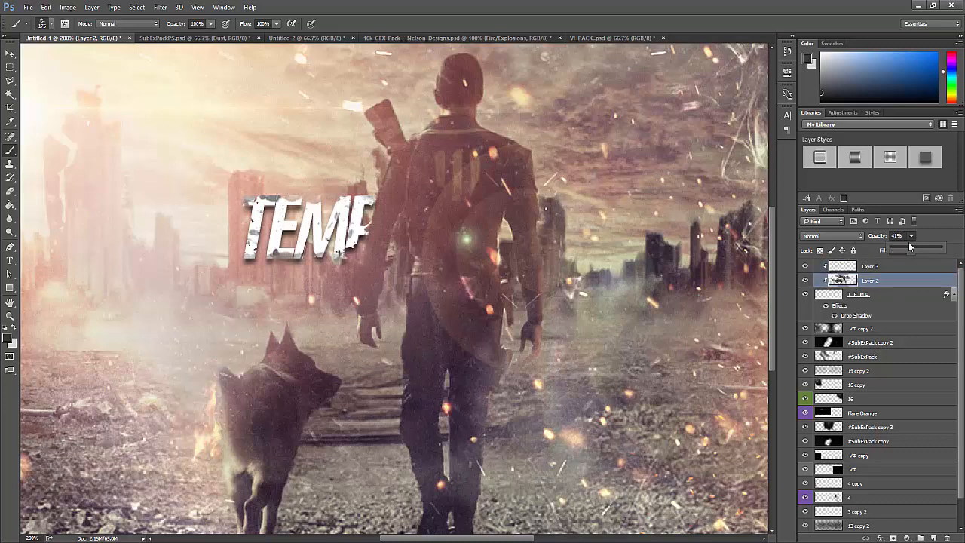
left_click_drag(906, 252, 908, 252)
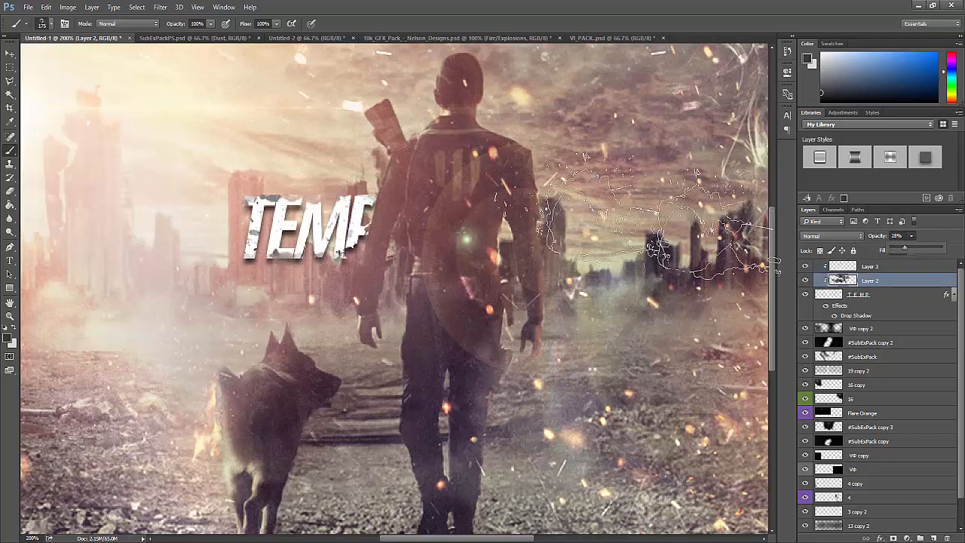
- Add the text LATE to the left of TEMP, placing its layer directly below TEMP and the Color Dodge layer above the grunge layers
left_click(7, 55)
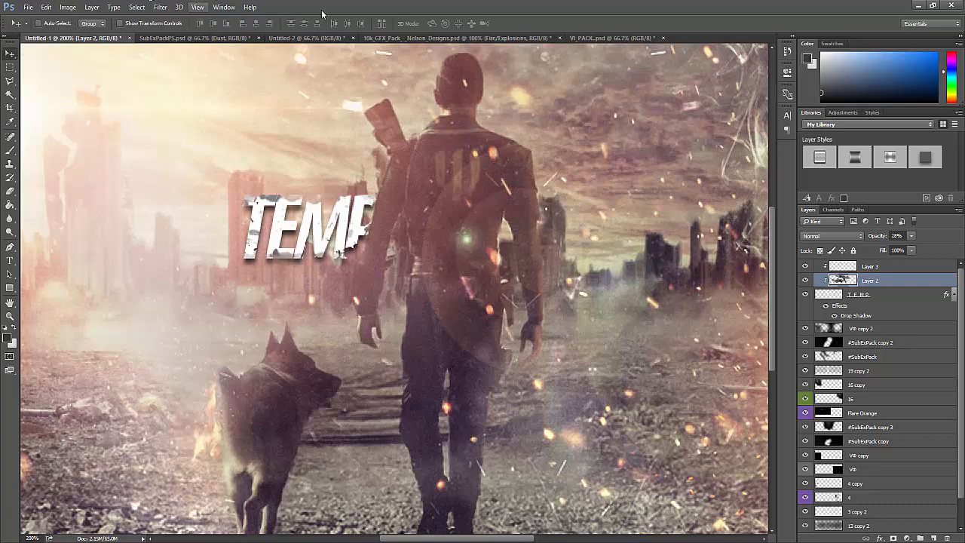
left_click(872, 297)
left_click(954, 295)
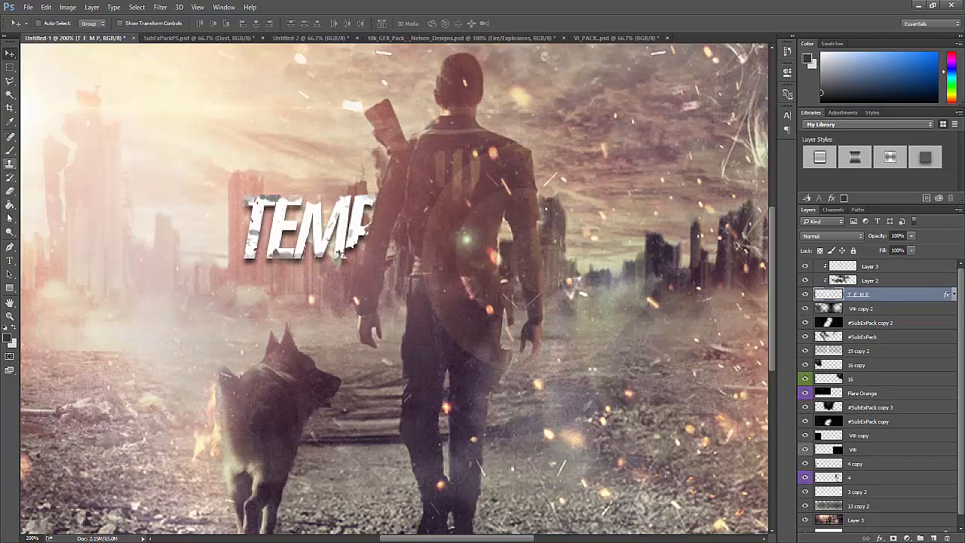
left_click(11, 261)
left_click(137, 235)
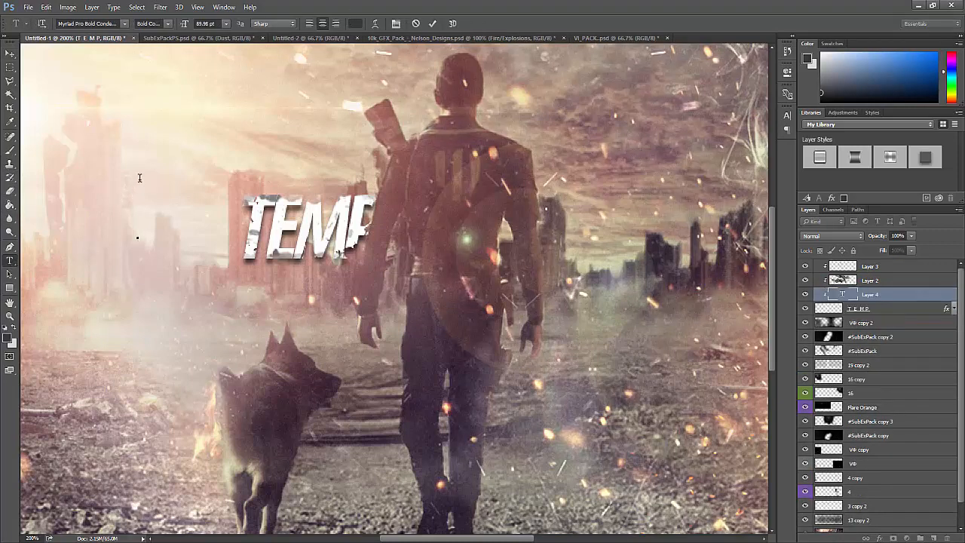
type("LATE")
left_click(432, 23)
mouse_move(875, 299)
left_mouse_down()
mouse_move(866, 332)
mouse_move(858, 260)
left_mouse_up()
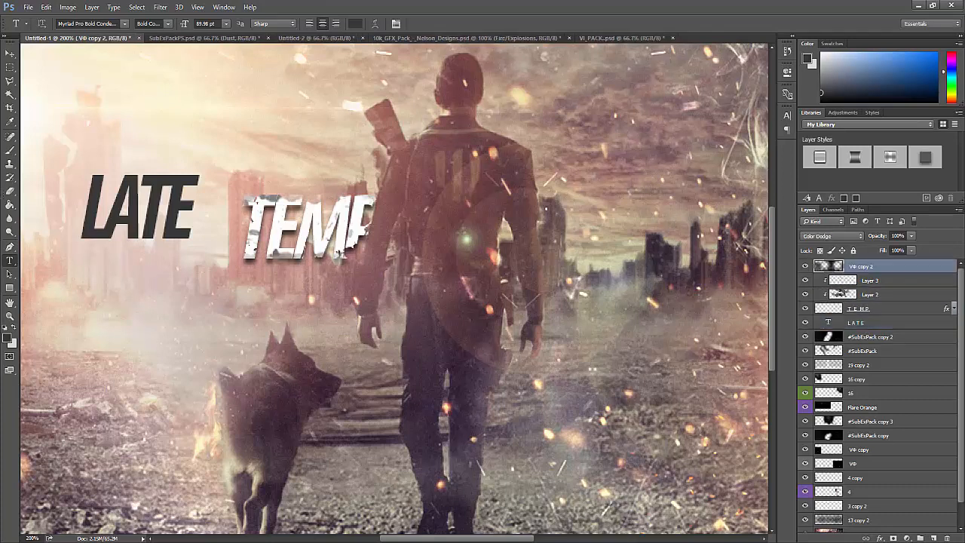
- Adjust the kerning between the letters L and A in the LATE text
double_click(188, 198)
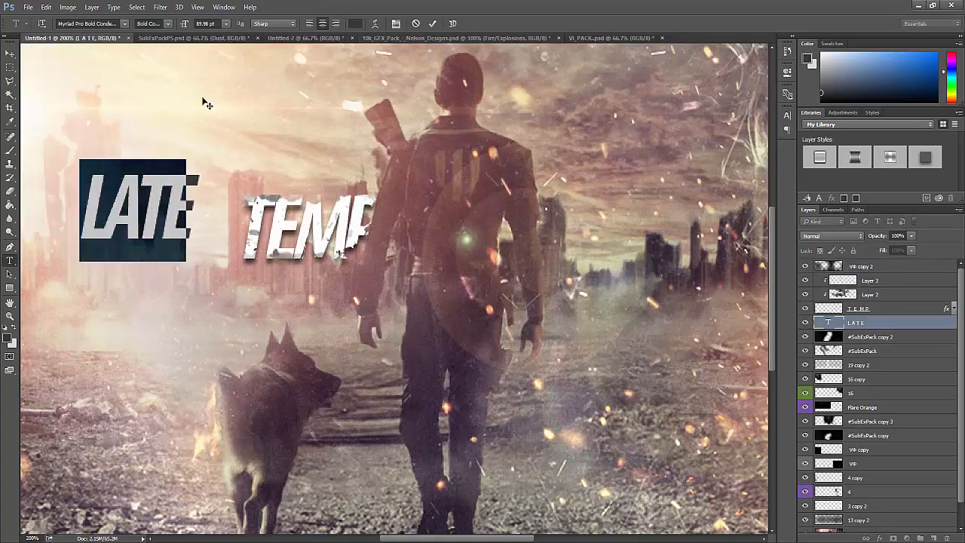
left_click(106, 210)
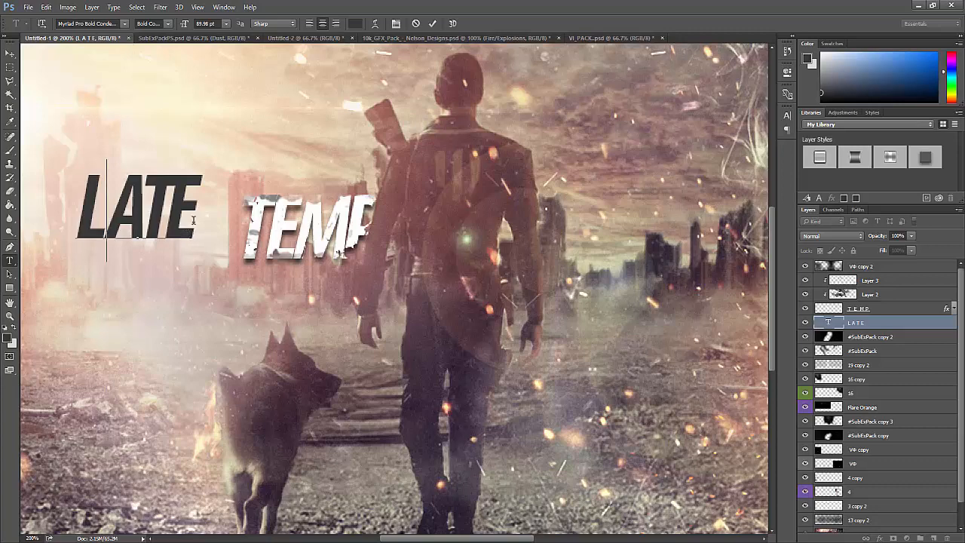
key("ctrl+alt+Left")
key("ctrl+alt+Right")
key("ctrl+alt+Left")
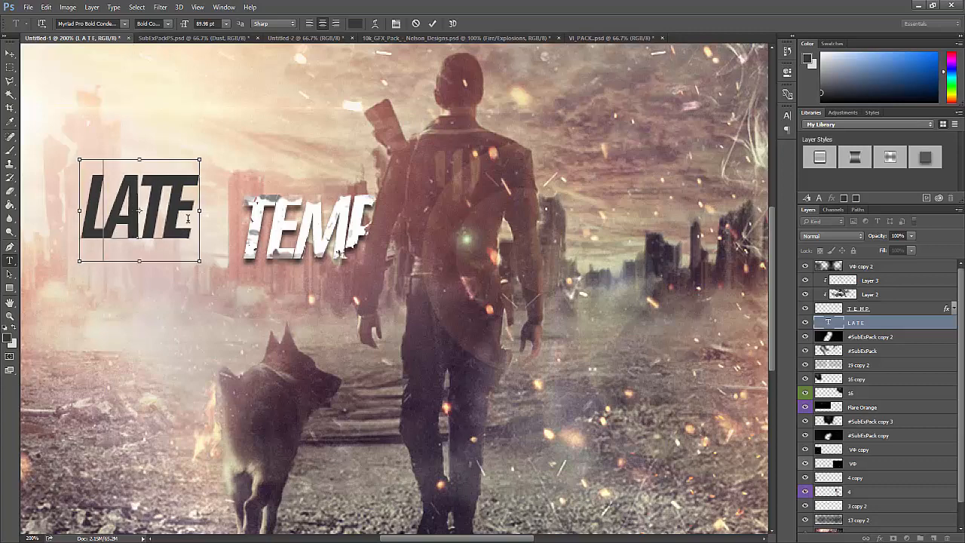
- Set the color of the whole LATE text to white (ffffff)
left_click_drag(189, 219, 17, 234)
left_click(356, 23)
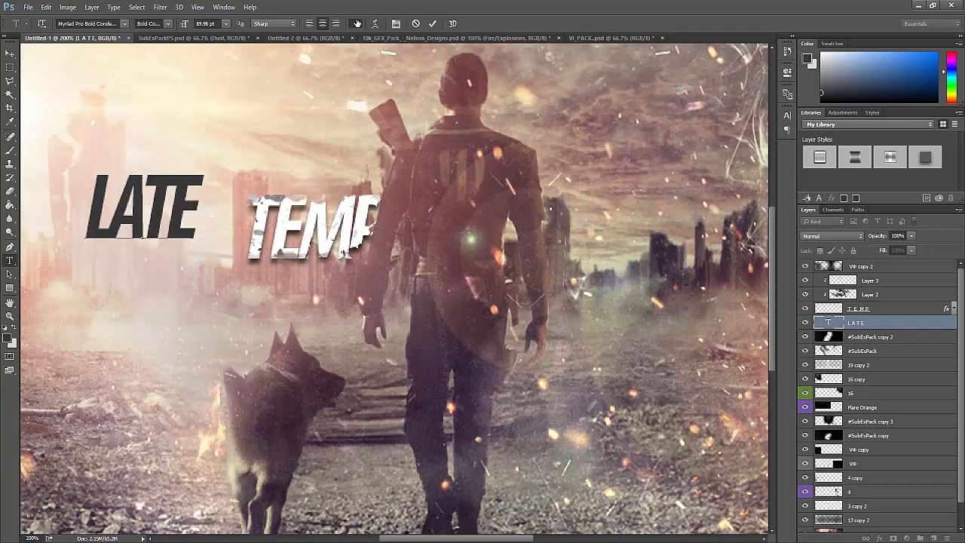
type("ffffff")
left_click(891, 233)
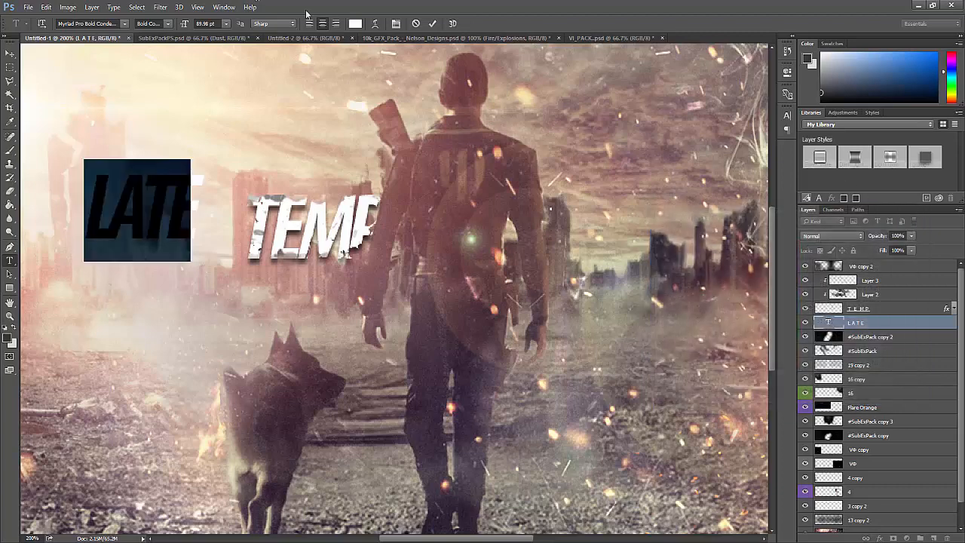
left_click(432, 24)
- Move the LATE text to the other side of the man, level with TEMP and overlapping his arm
key("v")
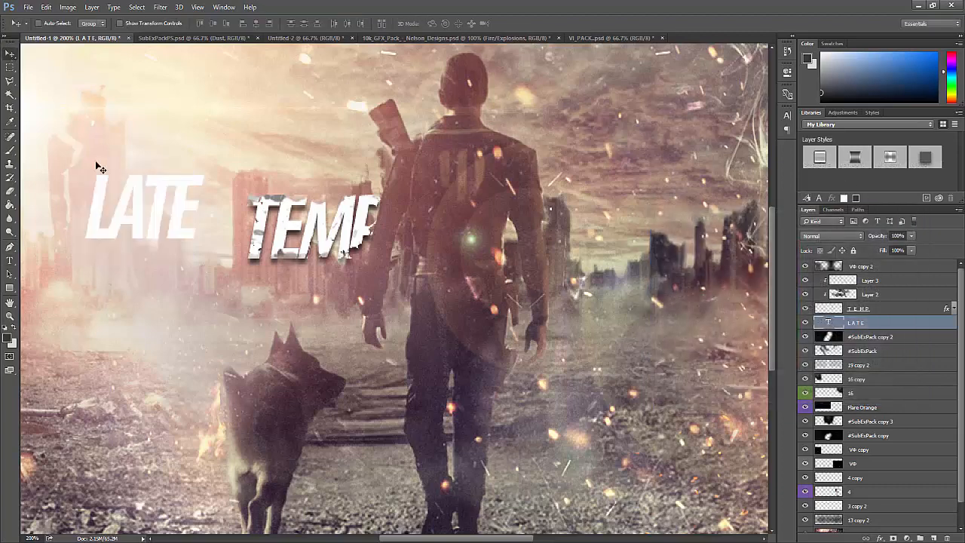
left_click_drag(97, 167, 564, 241)
left_click_drag(455, 539, 468, 538)
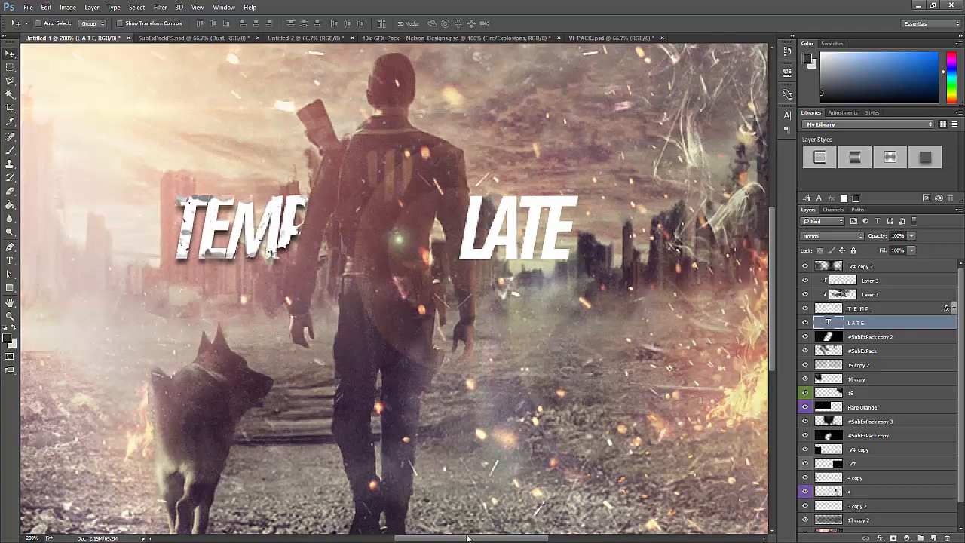
- Lower the LATE layer's opacity to 18% and rasterize its type
left_click(911, 237)
left_click_drag(887, 247, 868, 247)
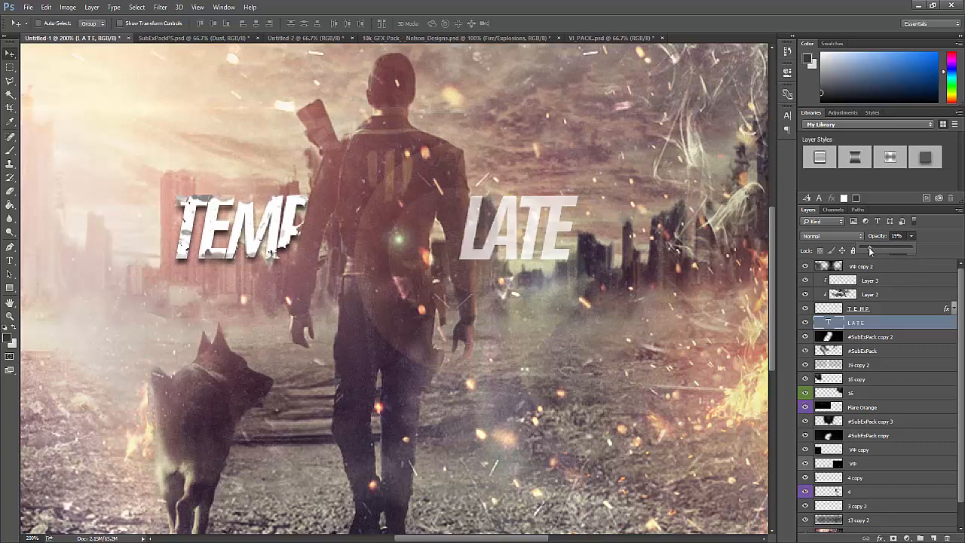
right_click(884, 316)
left_click(707, 226)
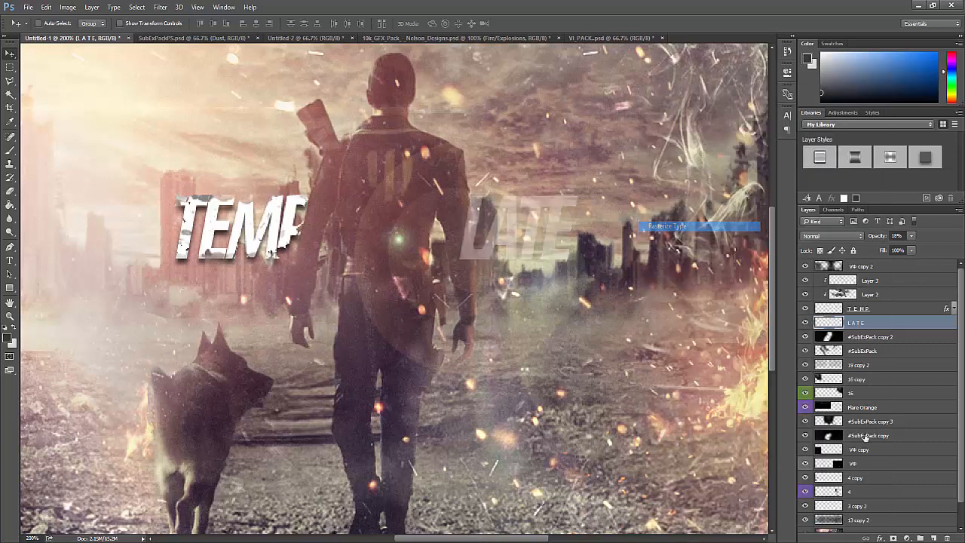
- Outline the man's arm over the L with the Pen tool, make a selection with 0 px feather, and delete that area from the LATE layer
scroll(866, 415, "down", 1)
left_click(867, 511)
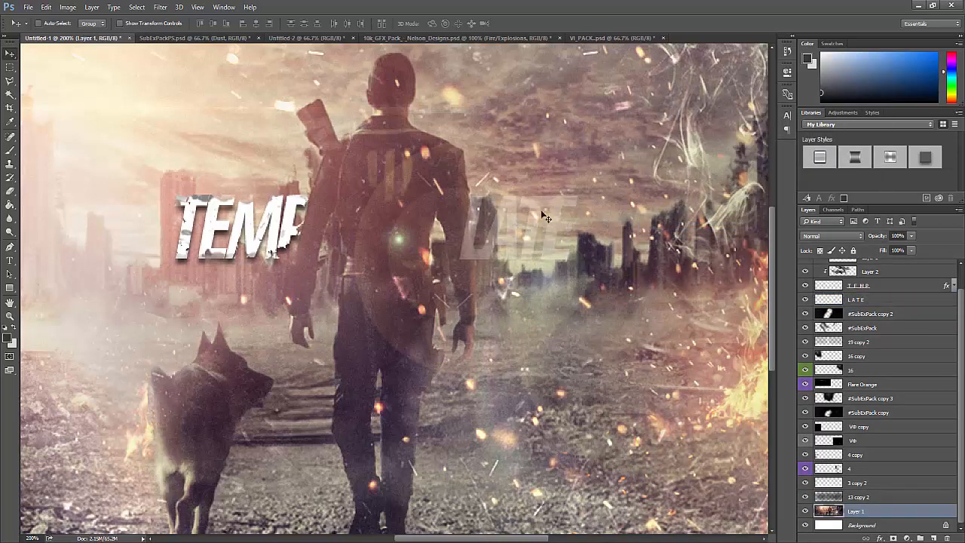
left_click(10, 247)
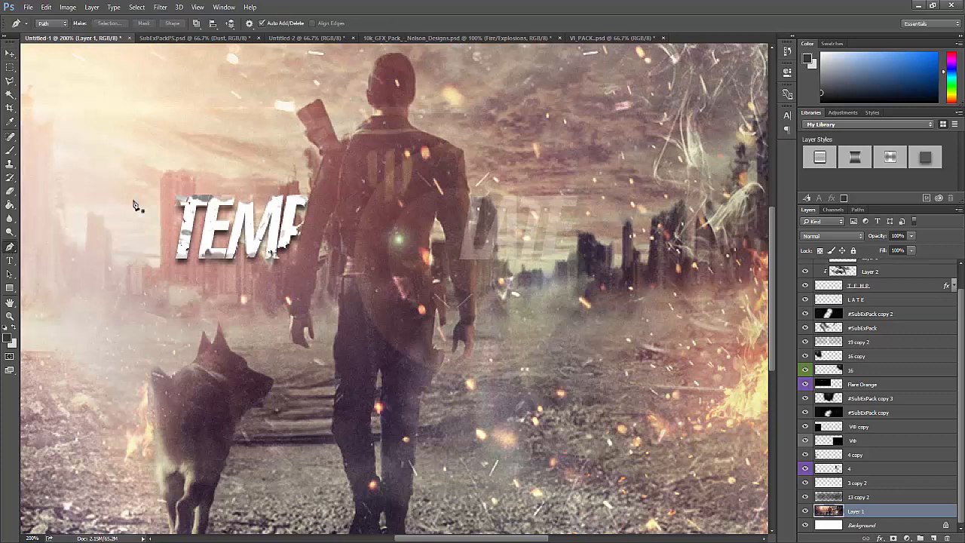
left_click(465, 156)
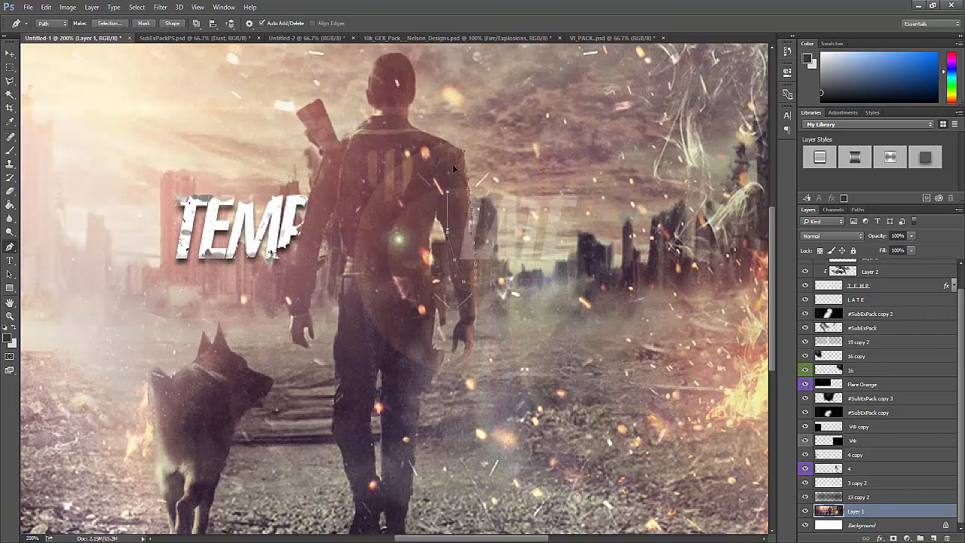
right_click(463, 202)
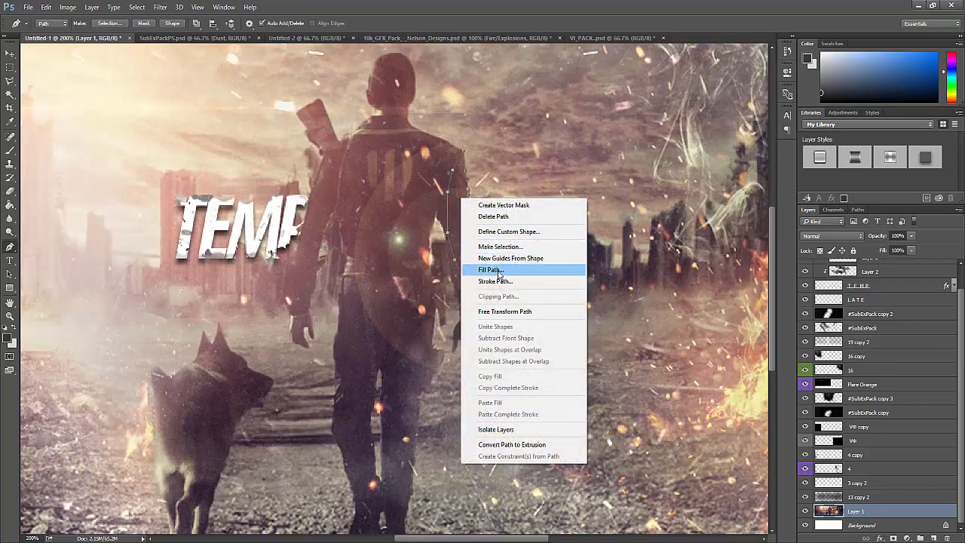
left_click(504, 247)
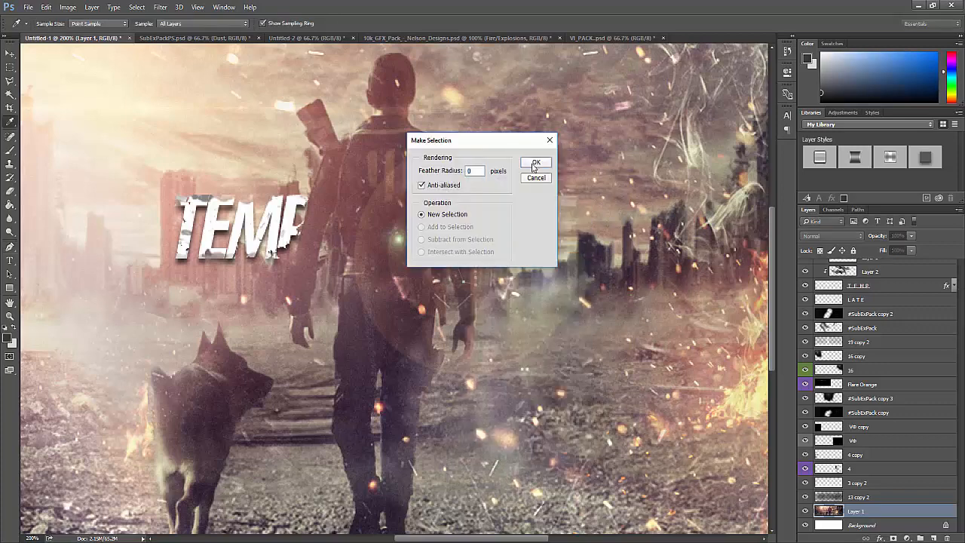
left_click(534, 163)
left_click(877, 302)
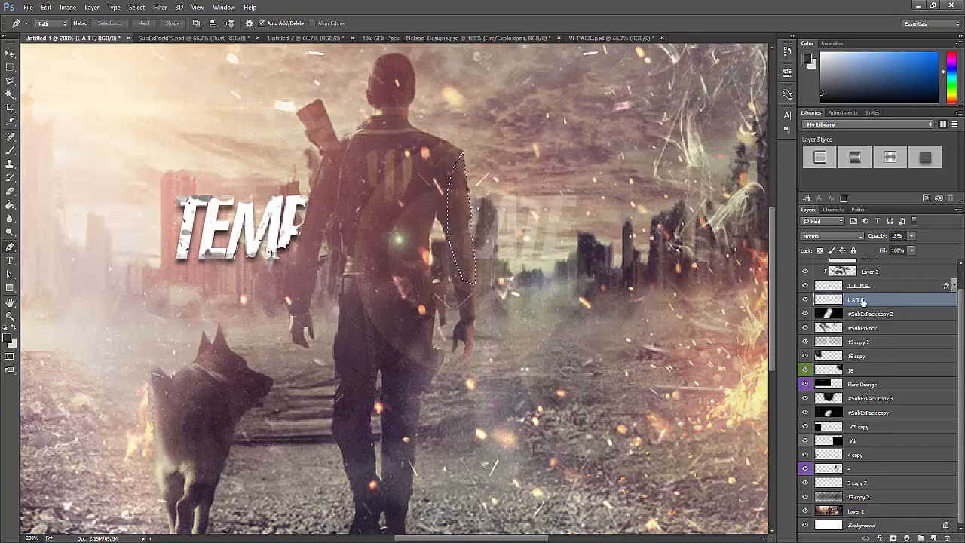
key("ctrl+e")
right_click(903, 283)
right_click(912, 299)
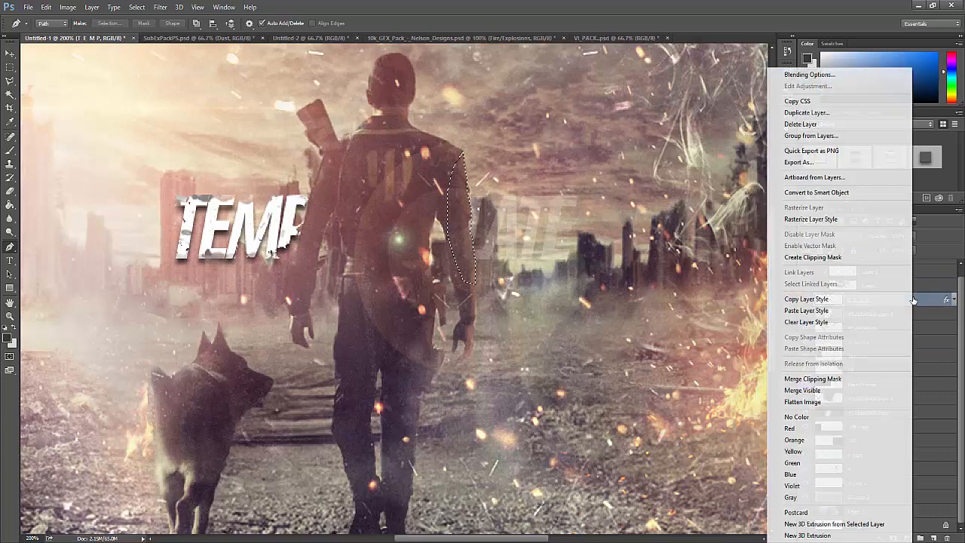
left_click(820, 300)
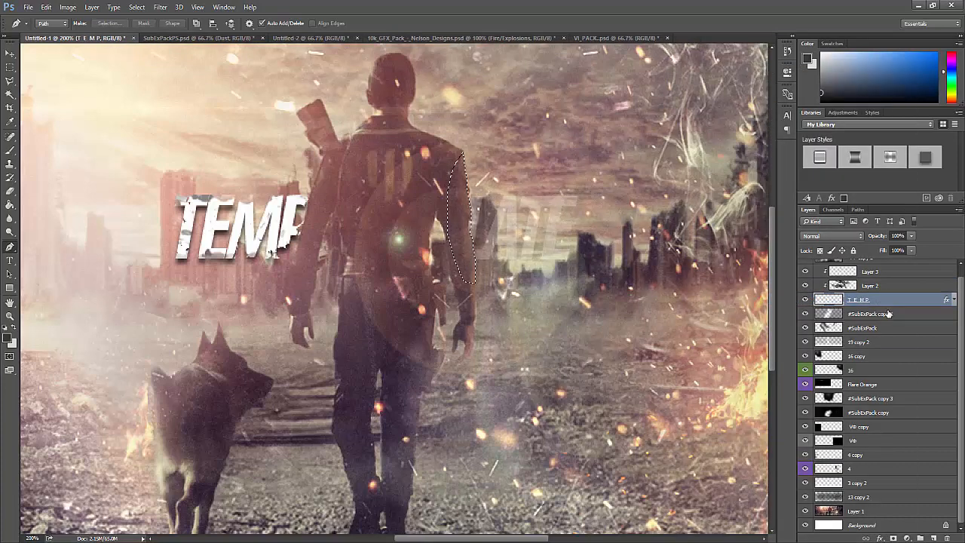
right_click(888, 313)
left_click(918, 305)
left_click(909, 301)
scroll(898, 310, "up", 1)
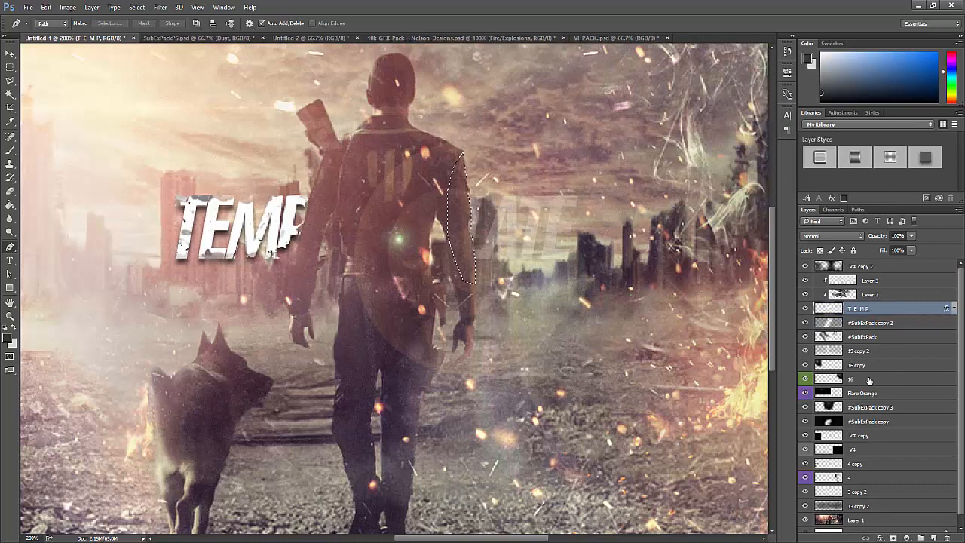
scroll(874, 364, "down", 1)
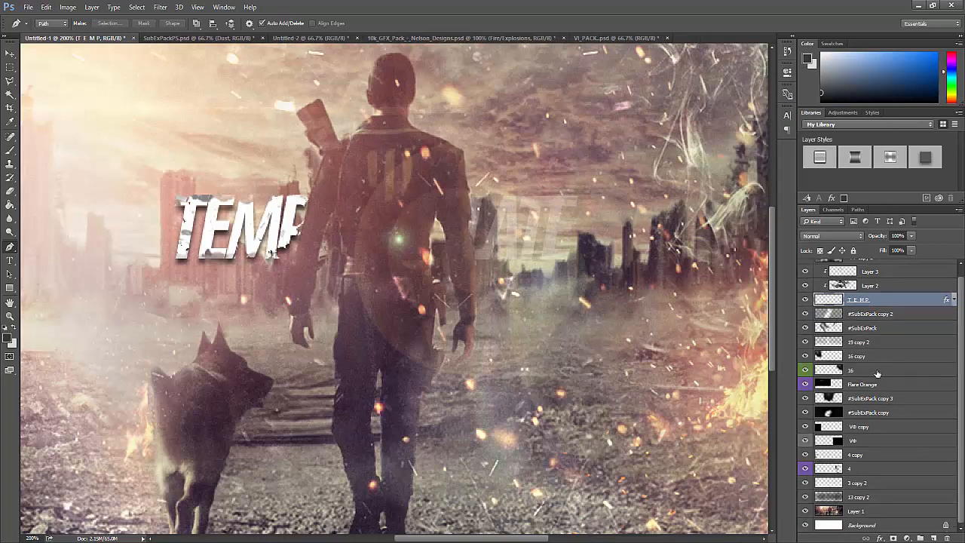
scroll(867, 371, "up", 1)
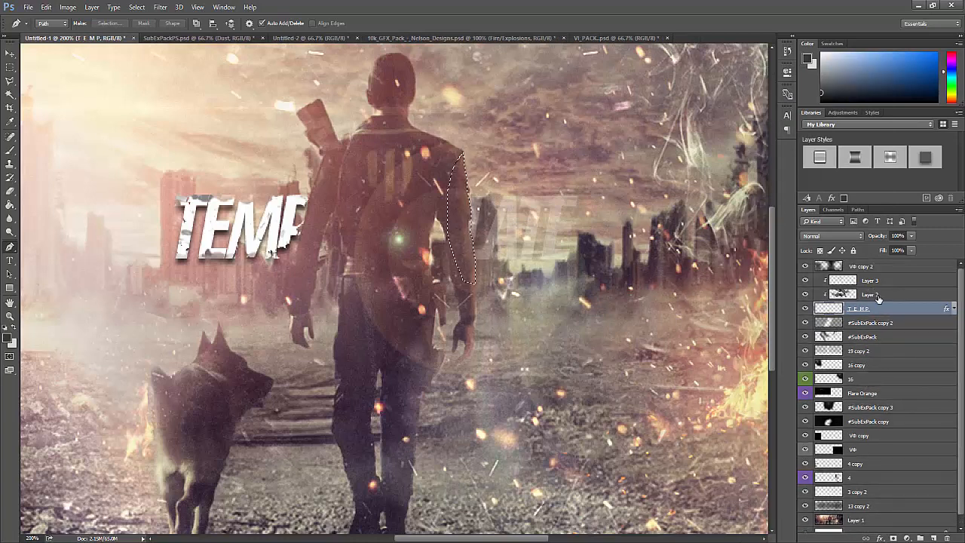
key("ctrl+d")
scroll(852, 395, "down", 1)
scroll(877, 478, "up", 1)
scroll(867, 411, "down", 1)
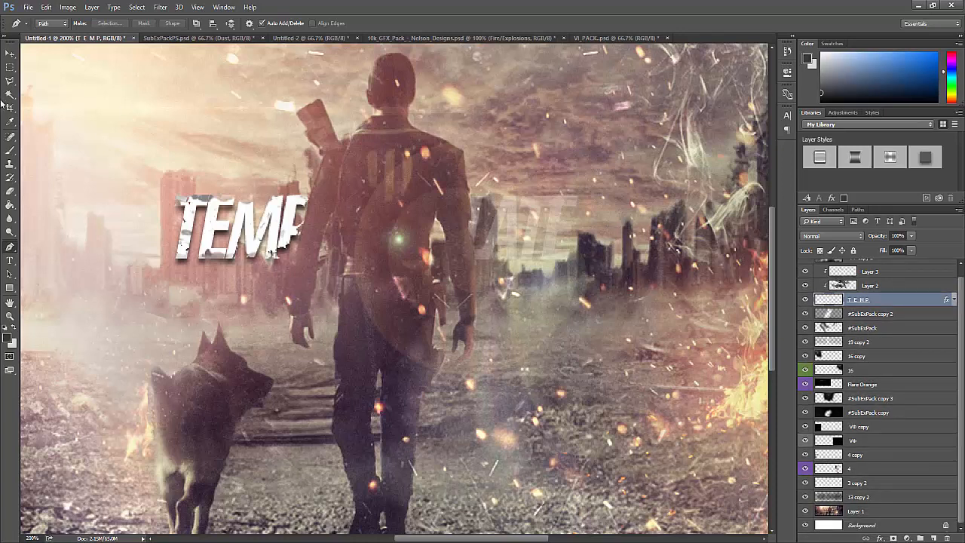
- Undo the merge of the LATE layer into #SubExPack copy 2 and select the restored LATE layer
left_click(9, 56)
right_click(511, 245)
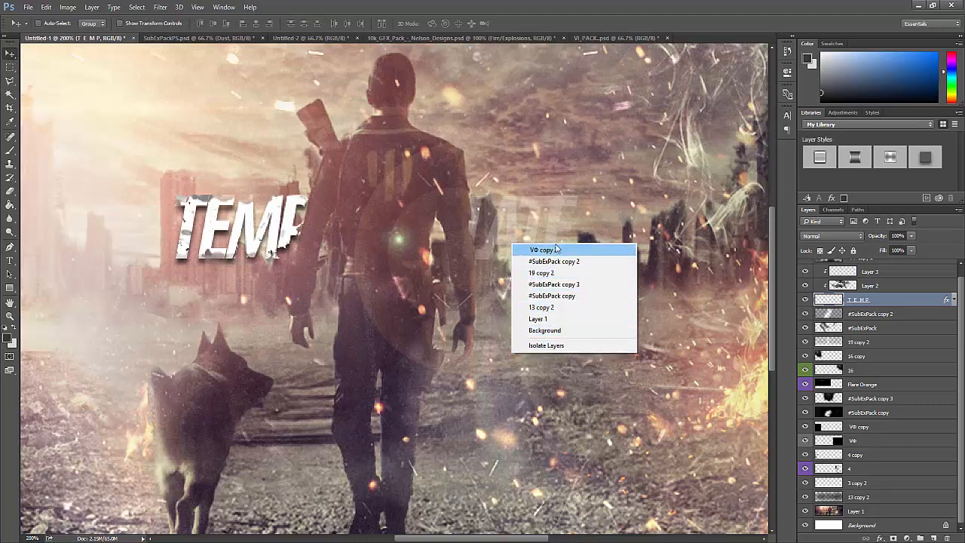
left_click(591, 226)
key("ctrl+Return")
left_click(874, 322)
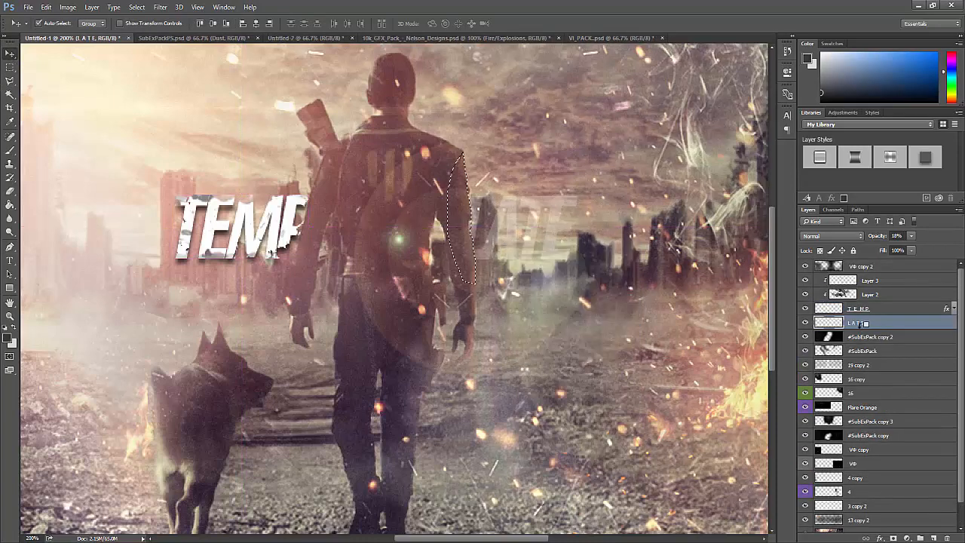
- Copy the drop shadow layer style from TEMP to the LATE layer and collapse its effects list
right_click(874, 308)
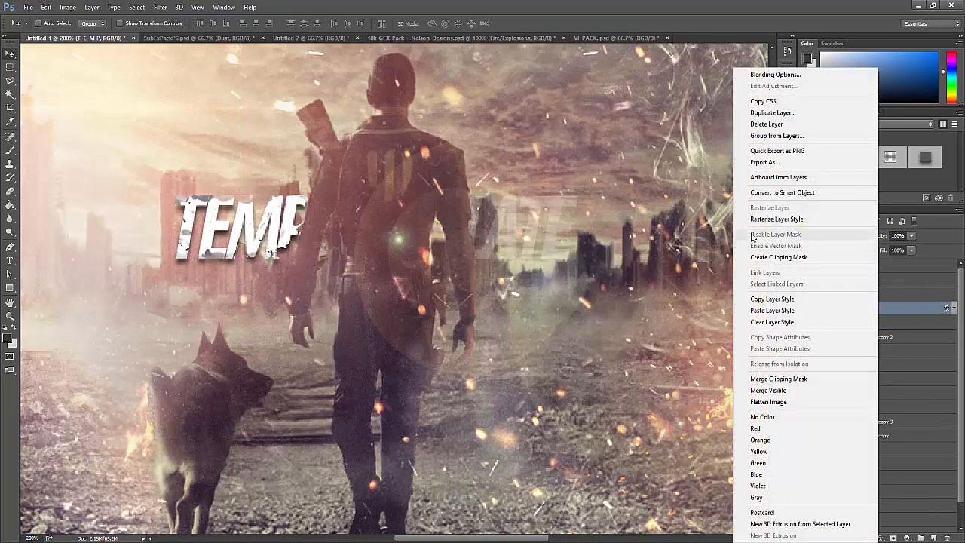
left_click(784, 299)
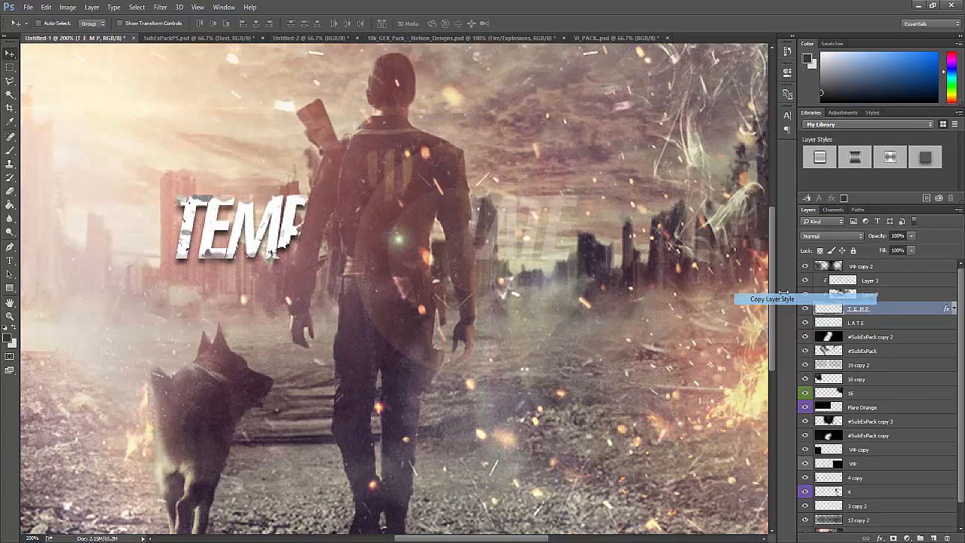
right_click(895, 329)
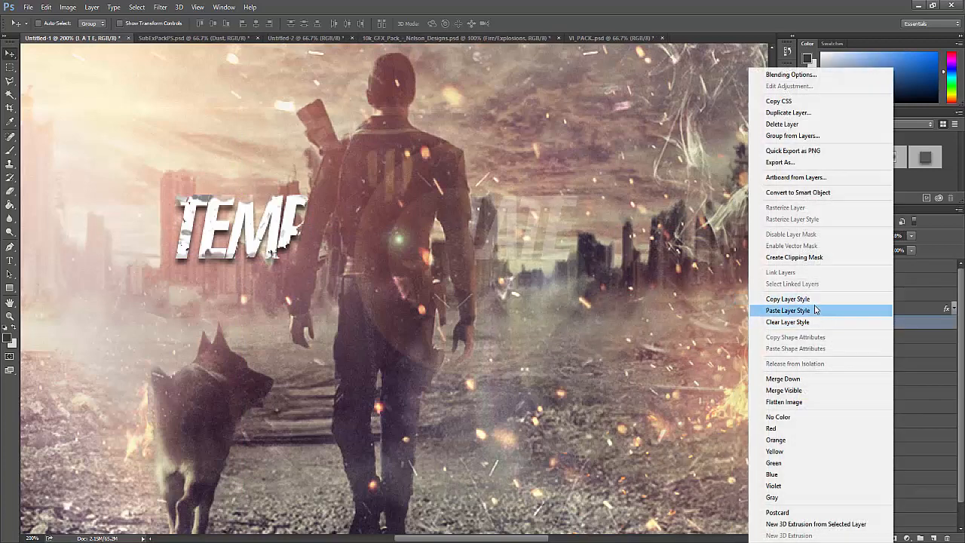
left_click(813, 310)
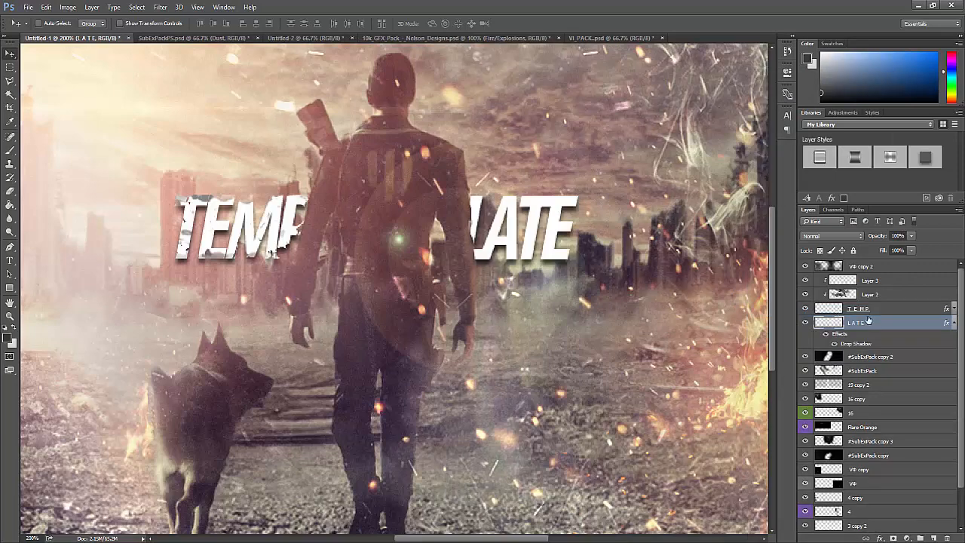
left_click(952, 324)
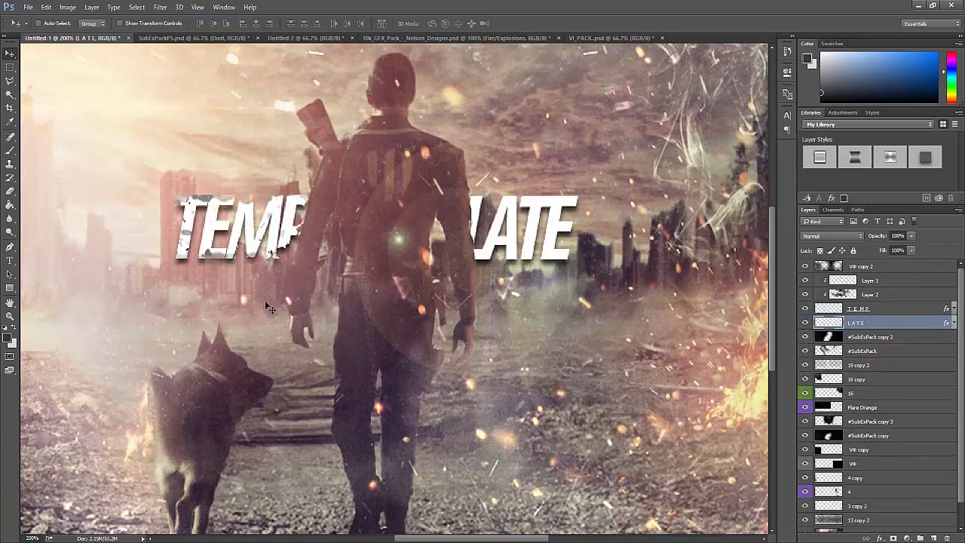
- Erase part of the LATE lettering around the E with a grunge splatter eraser tip at 200 px
left_click(11, 192)
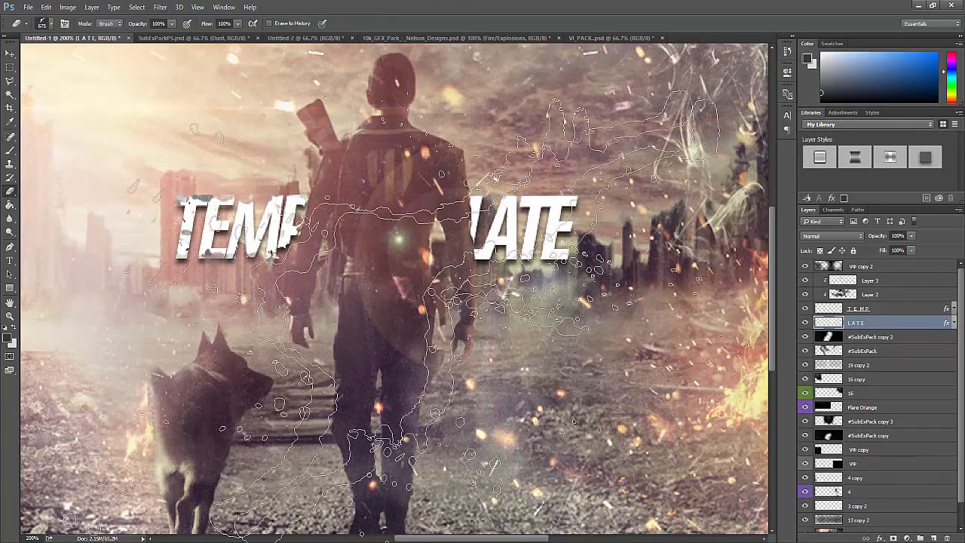
right_click(470, 245)
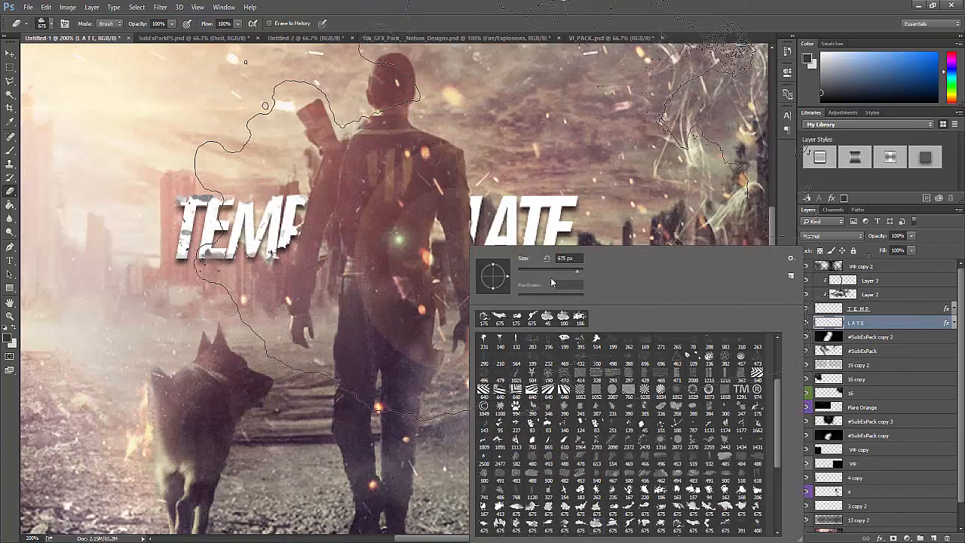
left_click(566, 525)
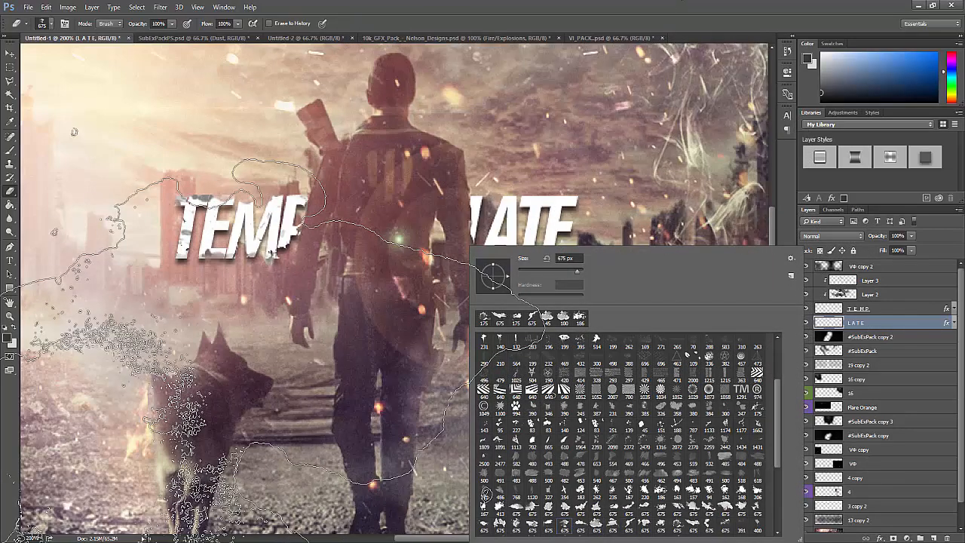
key("Return")
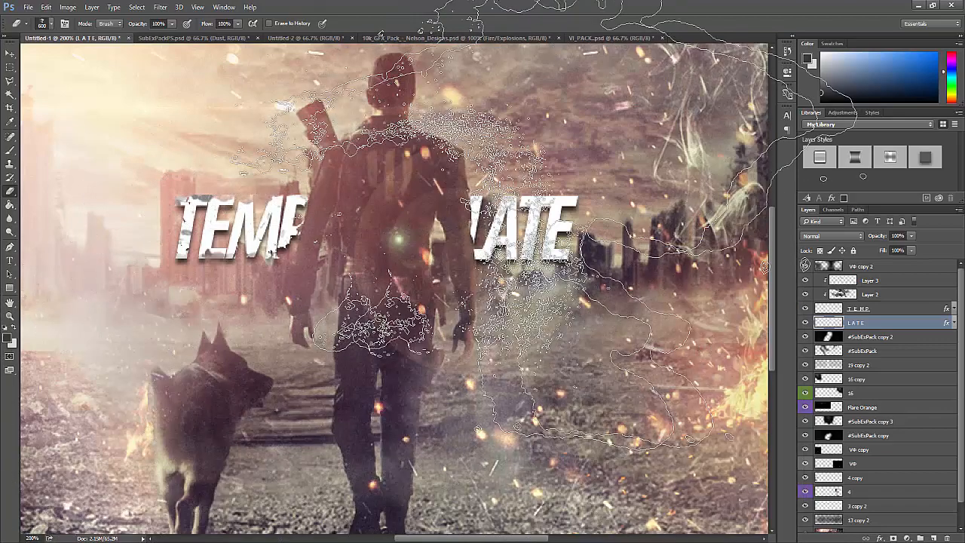
key("bracketleft")
key("bracketleft")
key("bracketleft")
key("bracketleft")
key("bracketleft")
key("bracketleft")
key("bracketleft")
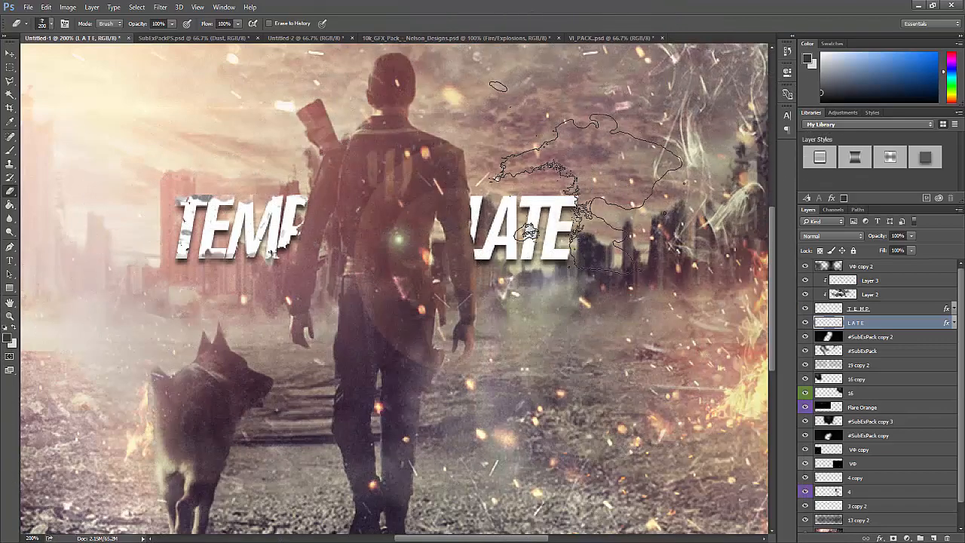
key("bracketright")
left_click(573, 170)
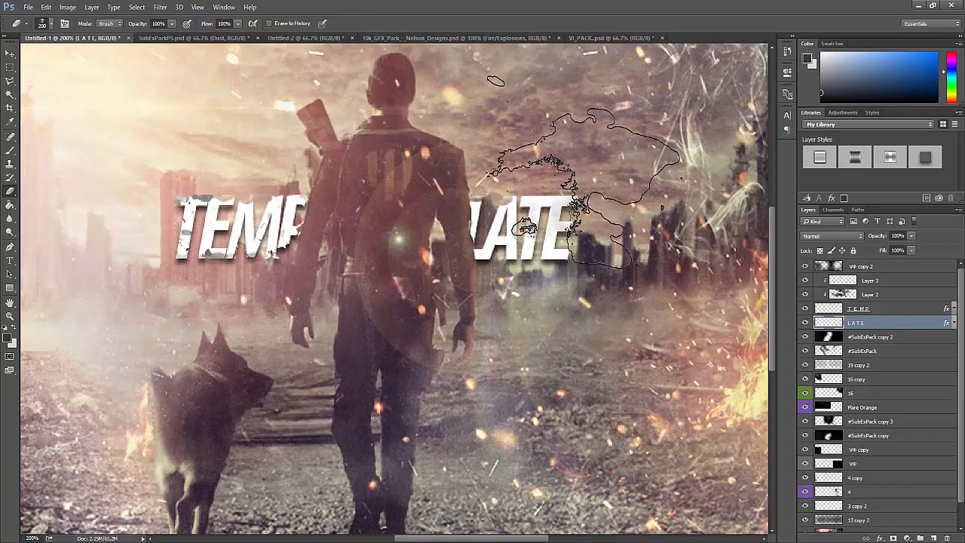
- Choose a different splatter tip for the eraser, reduce it to 300 px, and wear away more of the LATE letters
right_click(533, 349)
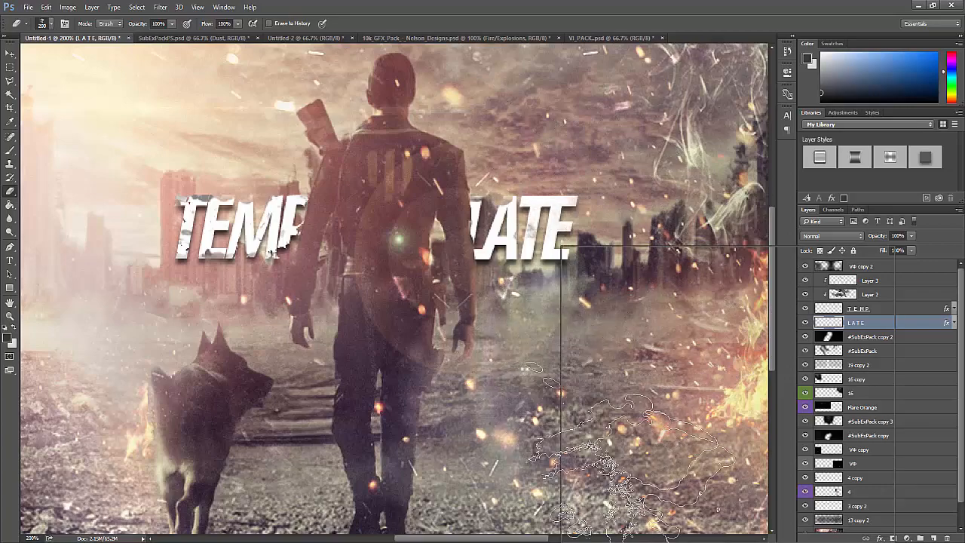
left_click(688, 523)
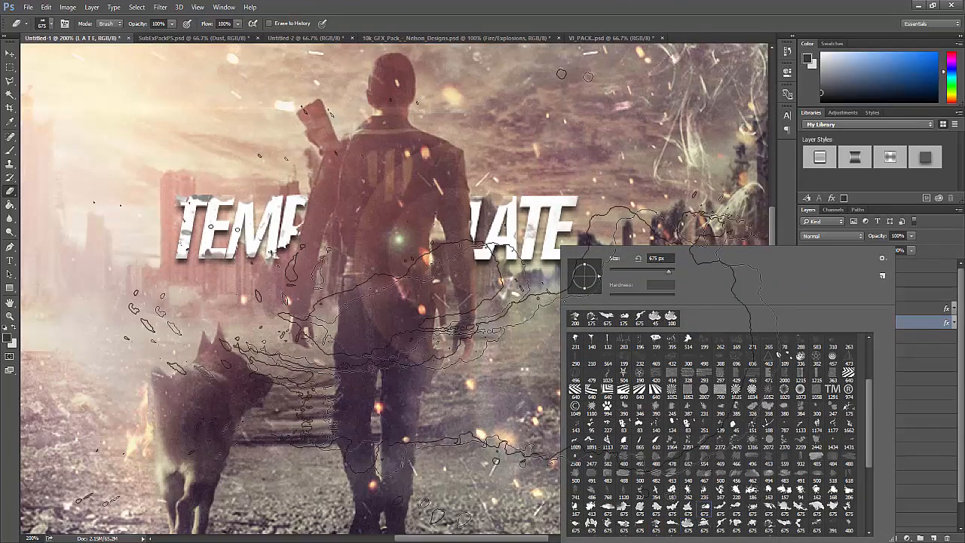
left_click(369, 320)
key("bracketleft")
key("bracketleft")
key("bracketleft")
key("bracketleft")
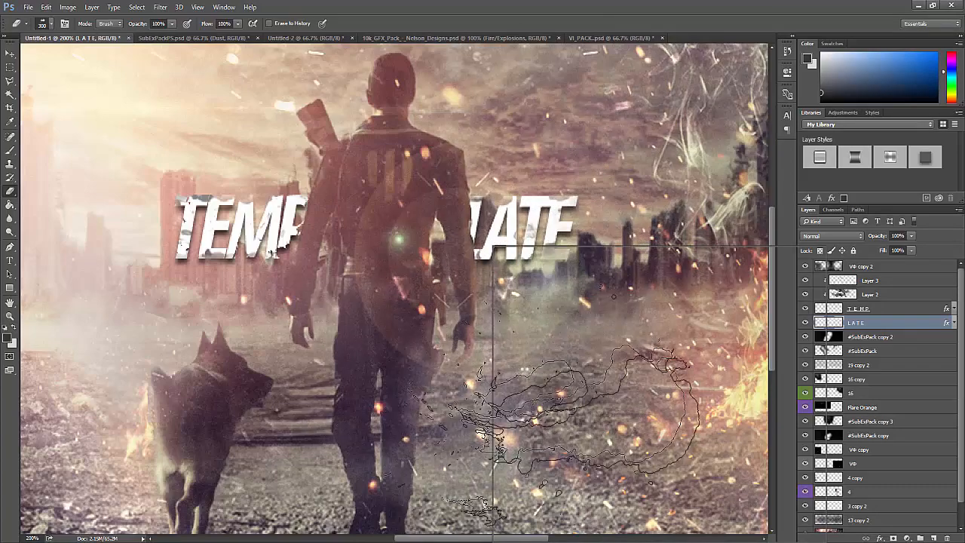
- Pick another 675 px splatter tip for the eraser and reduce it to 60 px to distress small areas of LATE
right_click(493, 245)
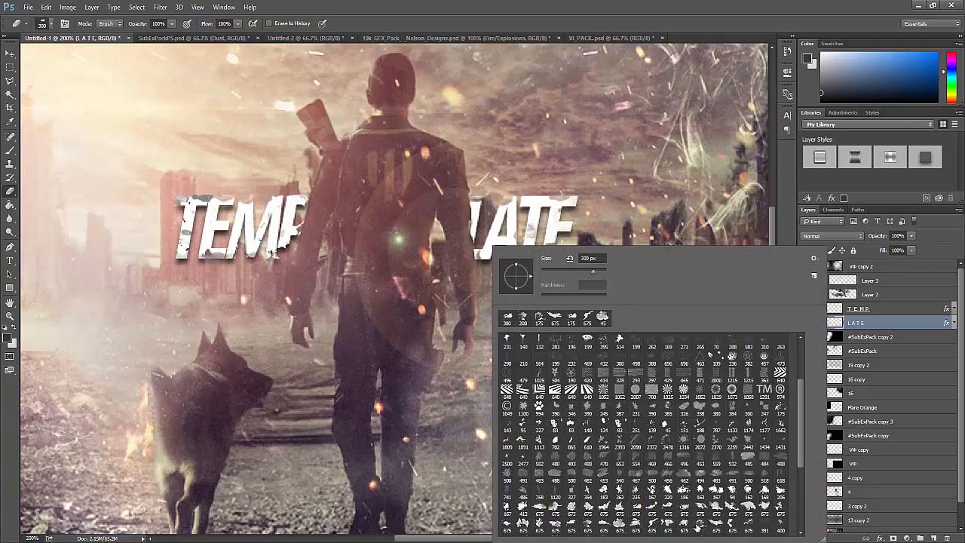
left_click(698, 527)
left_click(522, 154)
key("[")
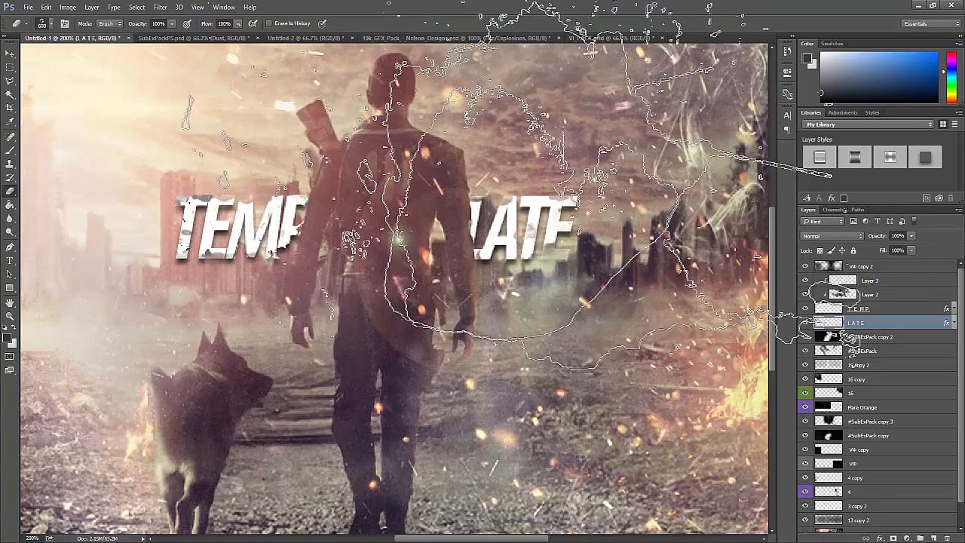
key("[")
key("[")
key("[")
key("[")
key("[")
key("[")
key("[")
key("[")
key("[")
key("[")
key("[")
key("[")
key("[")
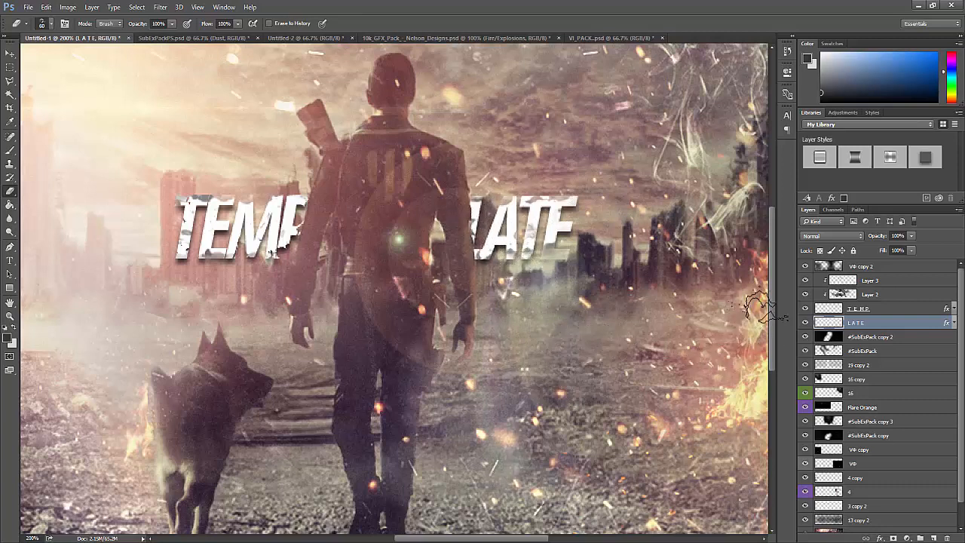
- Add a new layer above LATE and clip it to the LATE layer
left_click(935, 537)
right_click(878, 323)
left_click(784, 258)
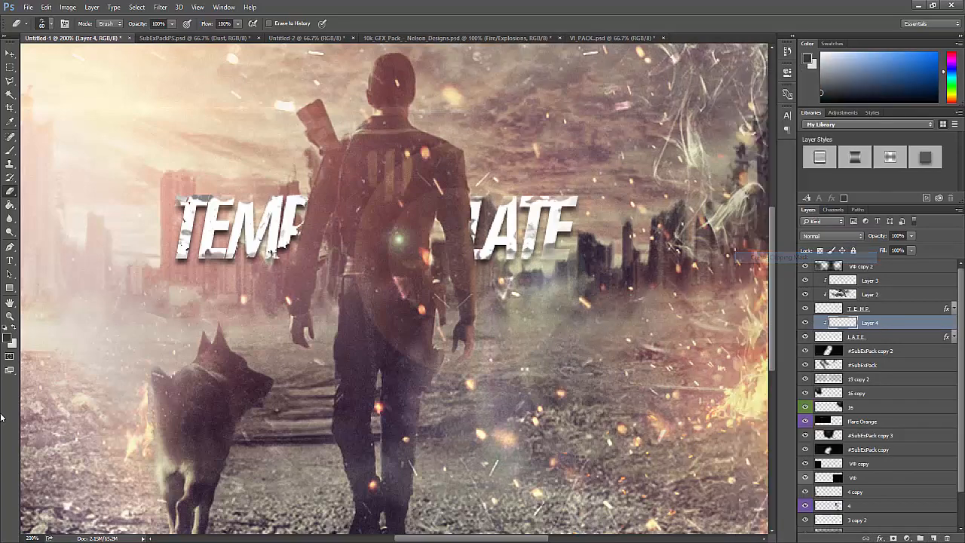
- Set the foreground colour to black and stamp a 250 px grunge splatter brush over LATE on the clipped layer
left_click(8, 339)
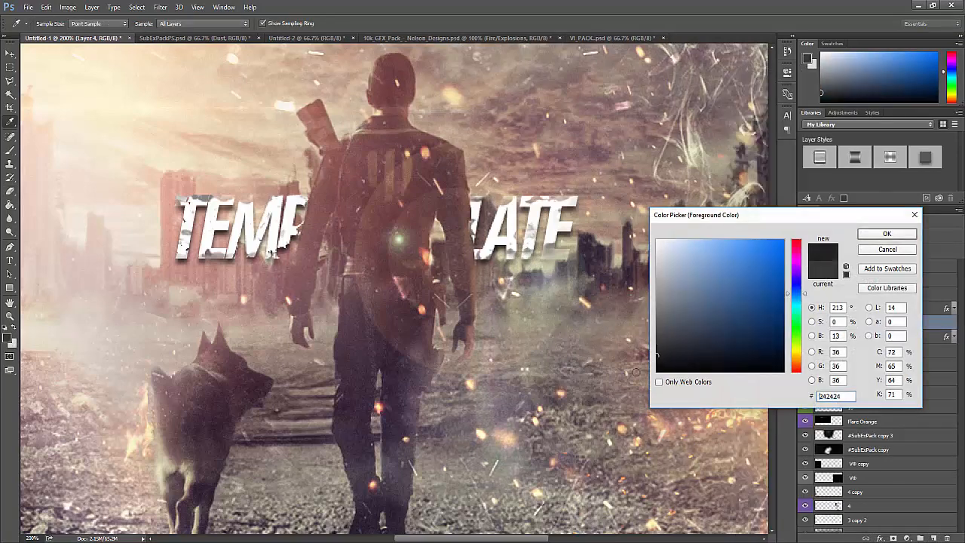
left_click_drag(636, 371, 636, 379)
left_click(878, 235)
left_click(10, 152)
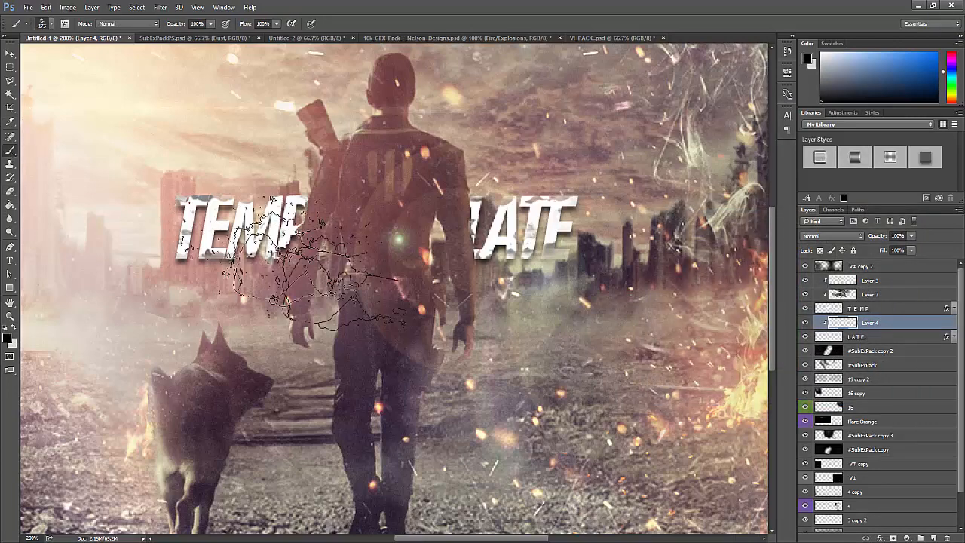
right_click(742, 463)
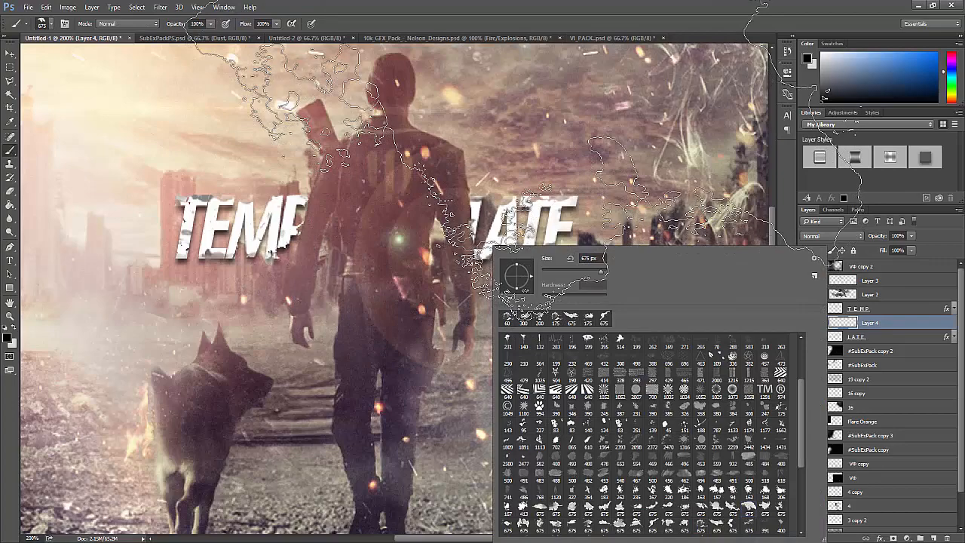
left_click(520, 115)
key("bracketleft")
key("bracketleft")
key("bracketleft")
key("bracketleft")
key("bracketleft")
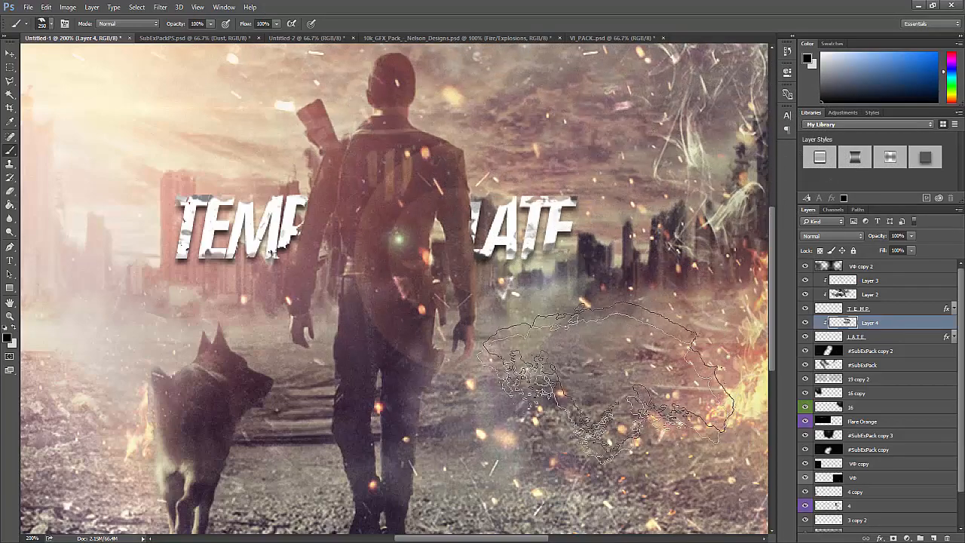
- Choose another 675 px splatter brush tip and set the foreground colour to light grey
right_click(599, 381)
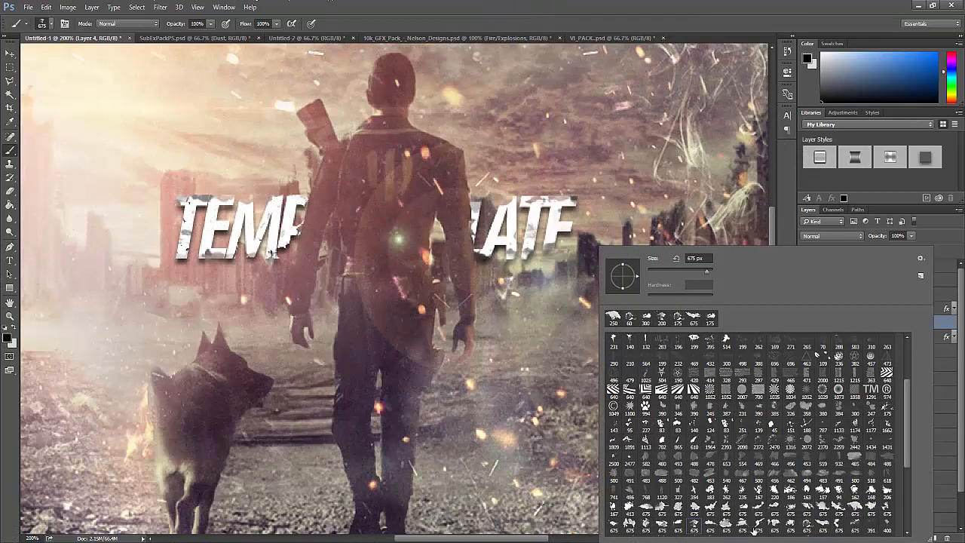
scroll(769, 516, "down", 1)
scroll(790, 512, "down", 1)
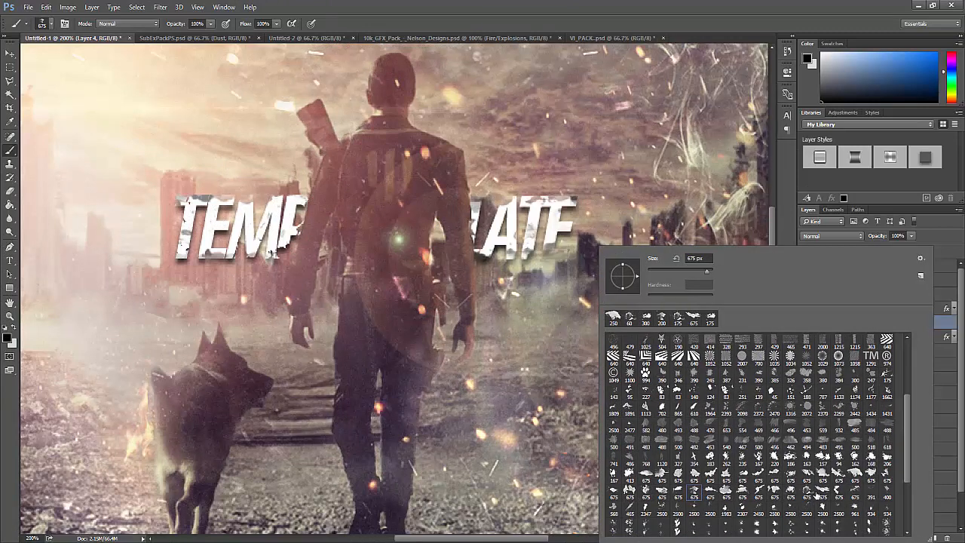
scroll(816, 441, "down", 4)
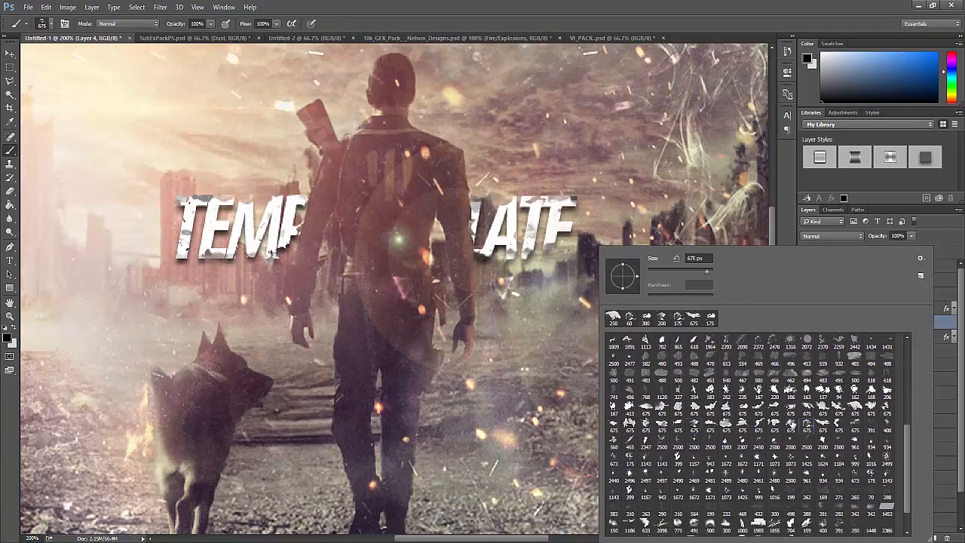
left_click(6, 337)
left_click(6, 337)
left_click_drag(703, 361, 656, 277)
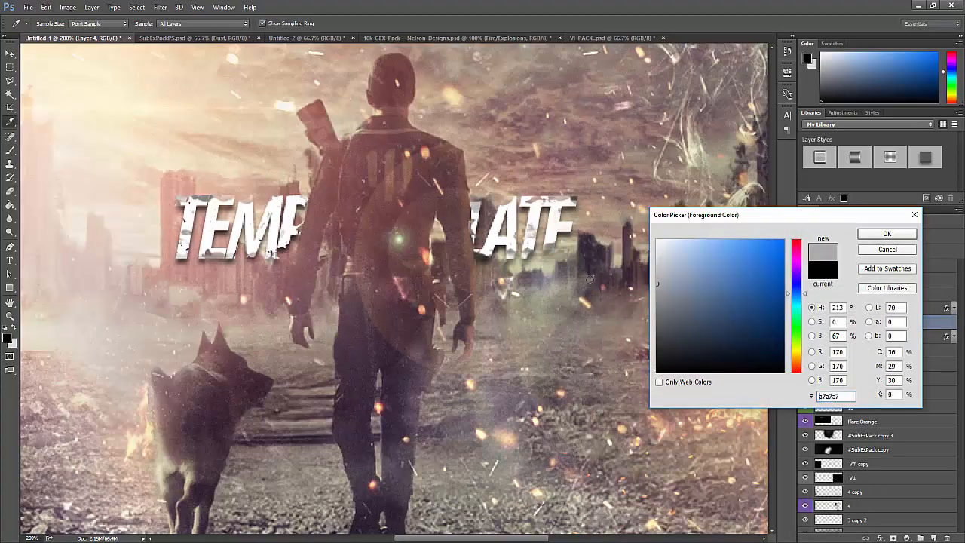
left_click(887, 234)
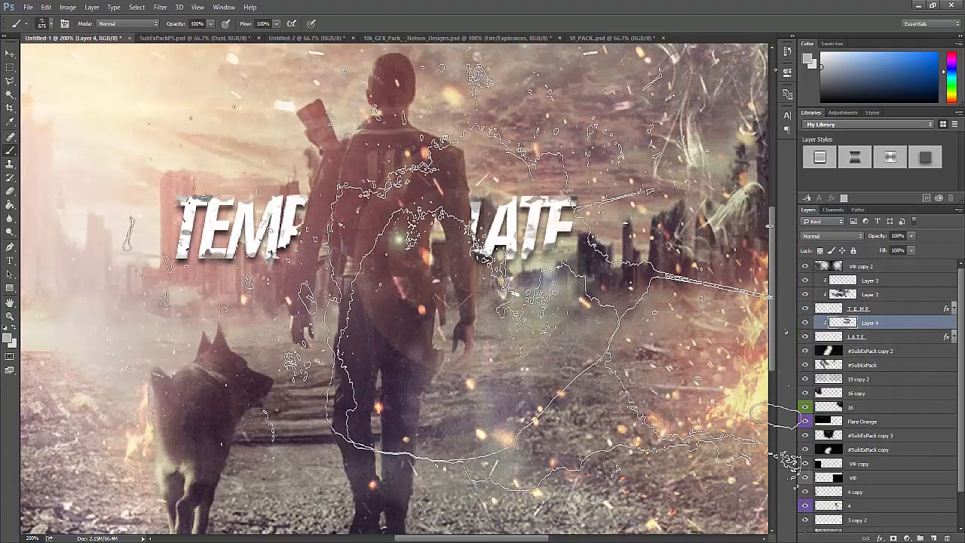
- Undo the last grey splatter stamp, reduce the splatter brush to 300 px, and switch back to the Move tool
key("ctrl+z")
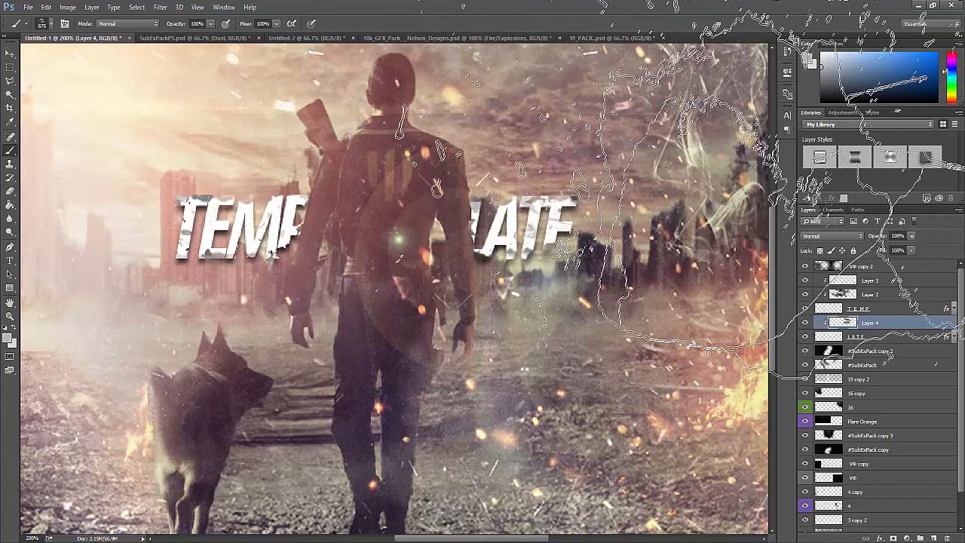
key("ctrl+minus")
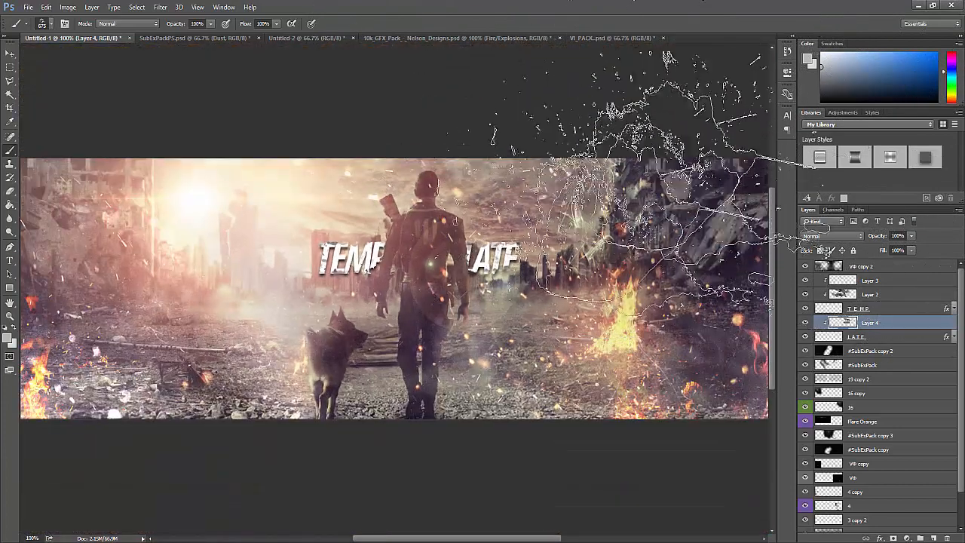
key("bracketleft")
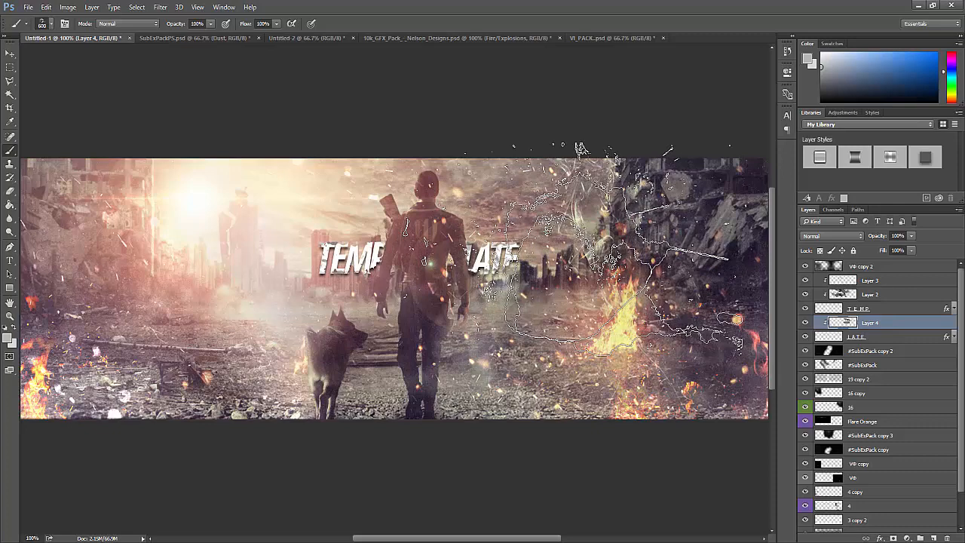
key("bracketleft")
key("bracketleft")
key("bracketleft")
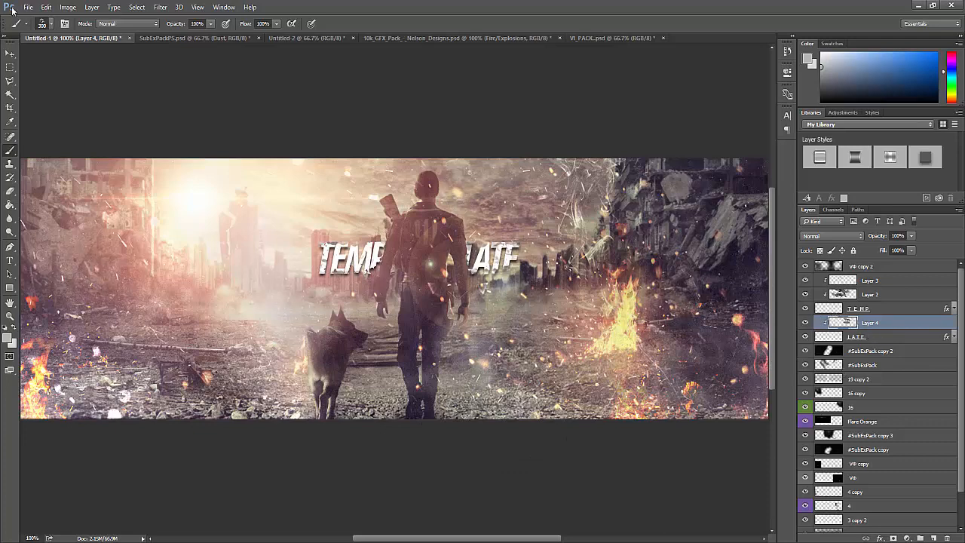
left_click(10, 54)
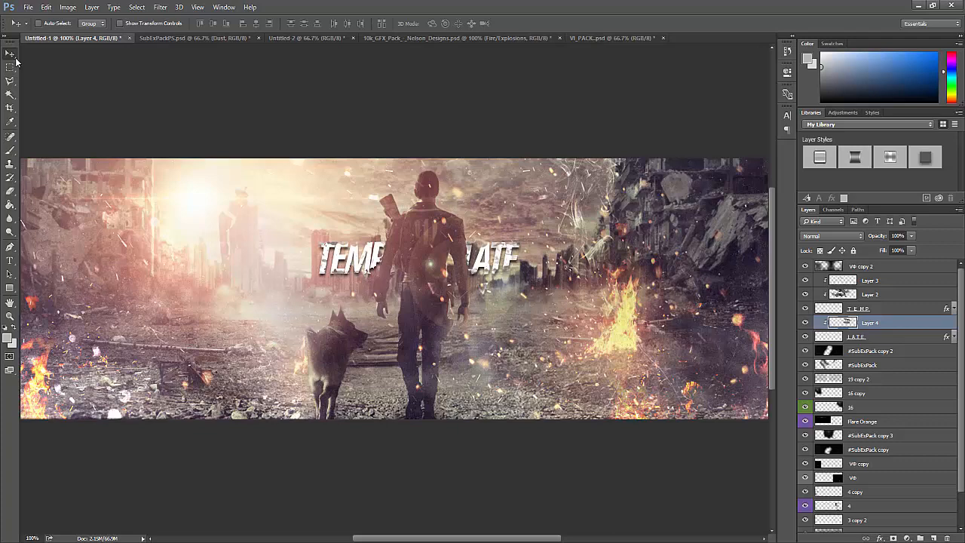
- Save the banner to the Desktop as a PNG, replacing Header for Tut .png, with Smallest / Slow compression and no interlacing
left_click(28, 6)
left_click(45, 123)
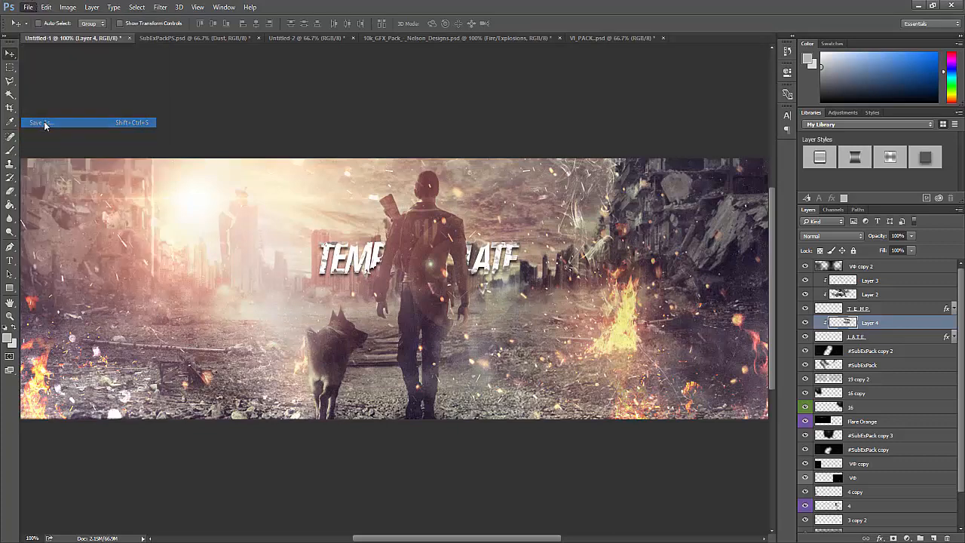
scroll(42, 72, "up", 5)
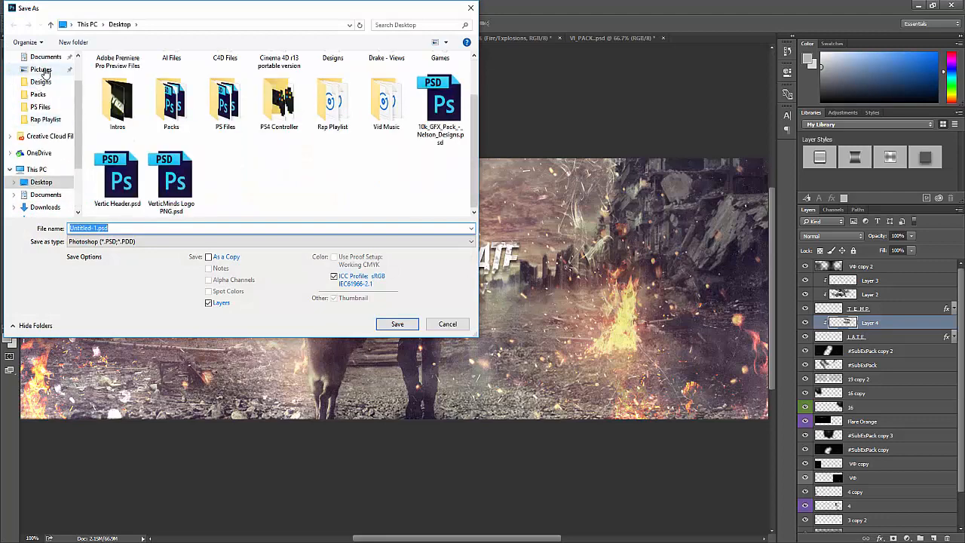
left_click(40, 73)
left_click(113, 241)
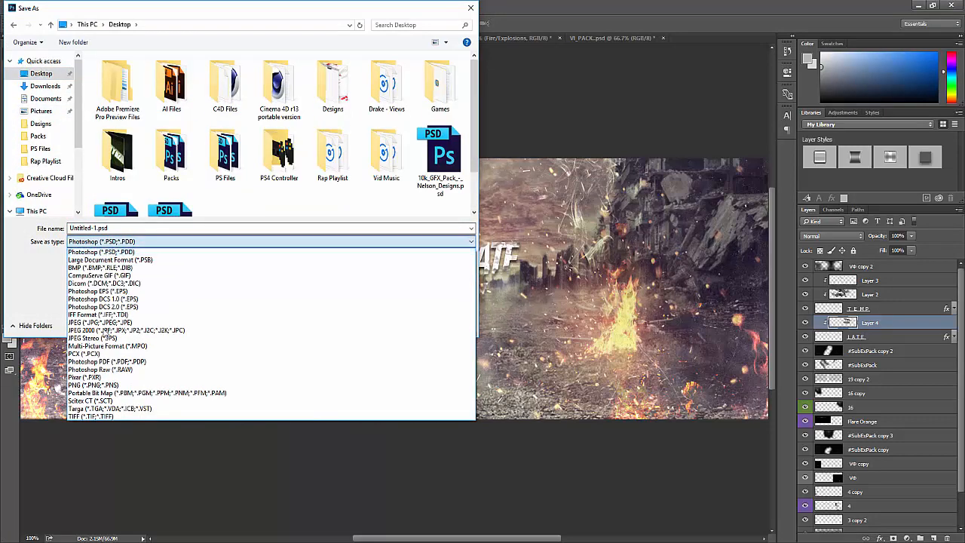
left_click(88, 386)
scroll(267, 149, "down", 3)
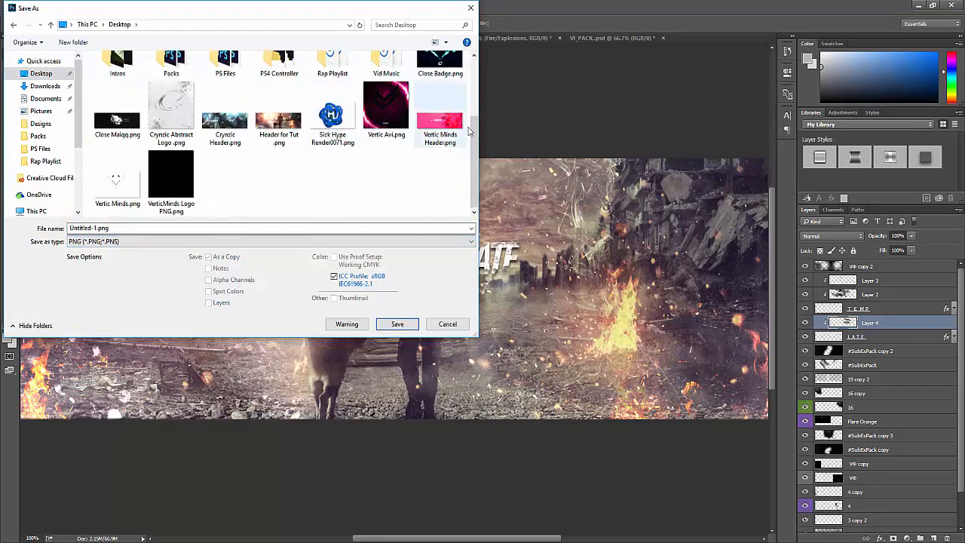
left_click(278, 143)
left_click(389, 326)
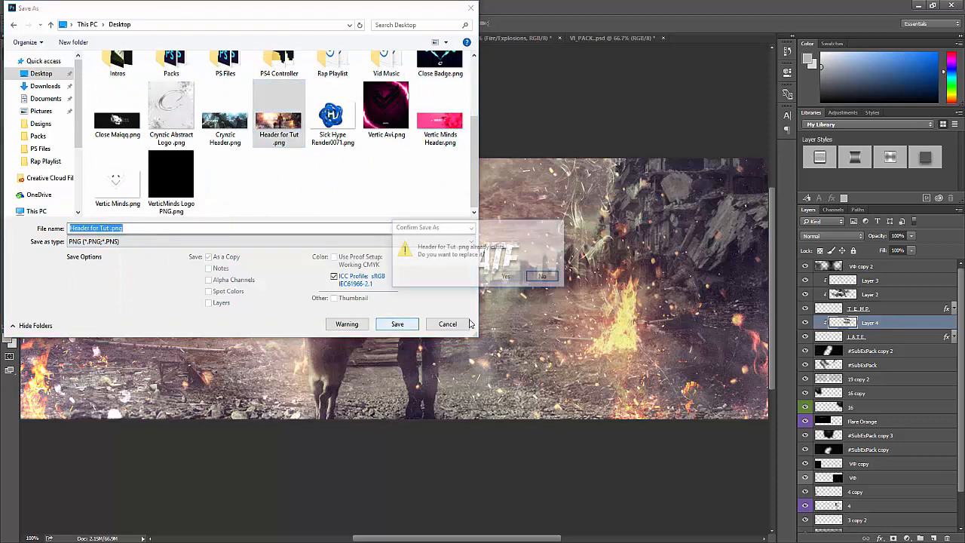
left_click(509, 278)
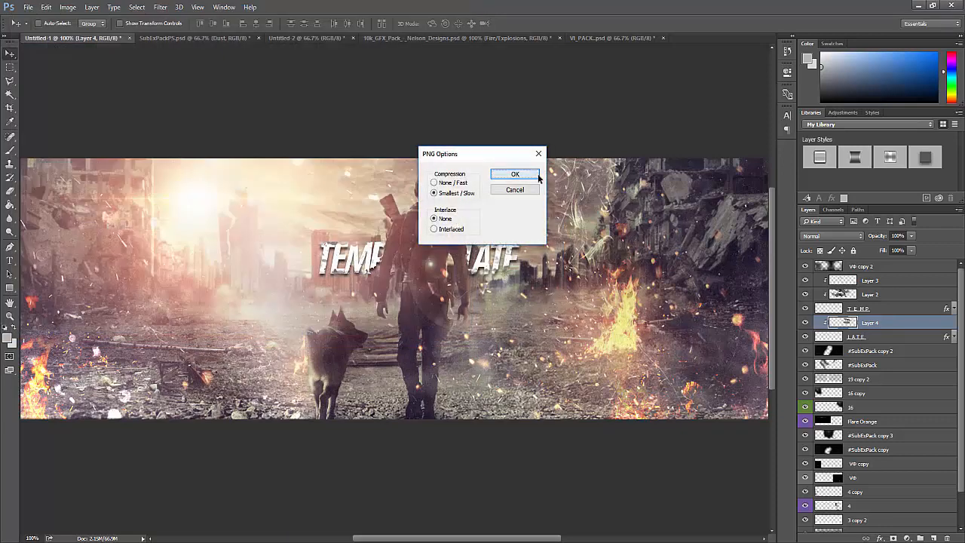
left_click(515, 174)
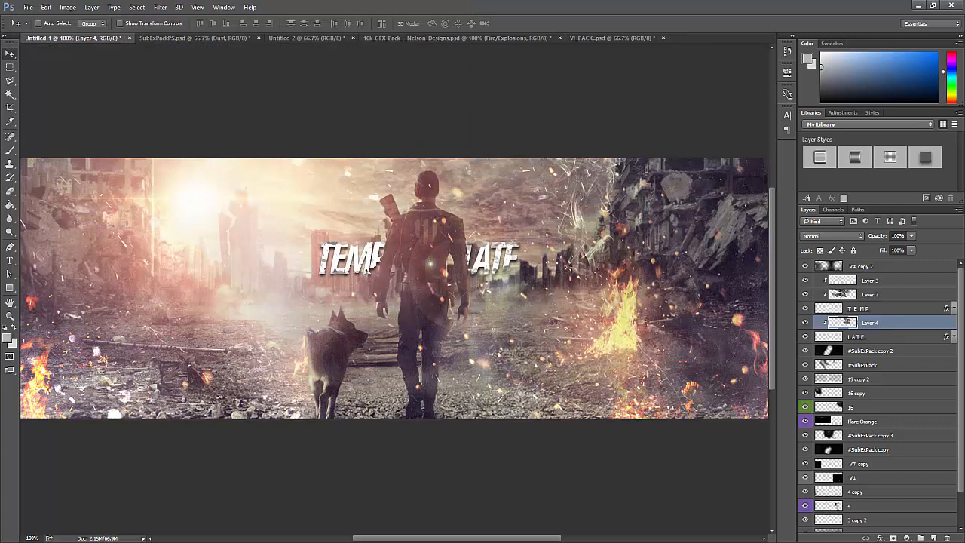
left_click(28, 6)
left_click(34, 25)
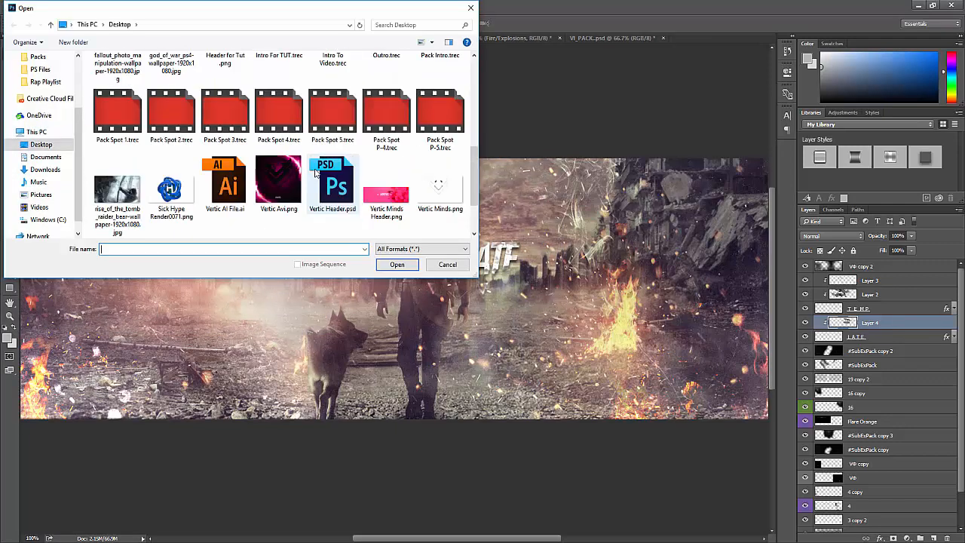
scroll(319, 187, "down", 2)
scroll(241, 188, "up", 5)
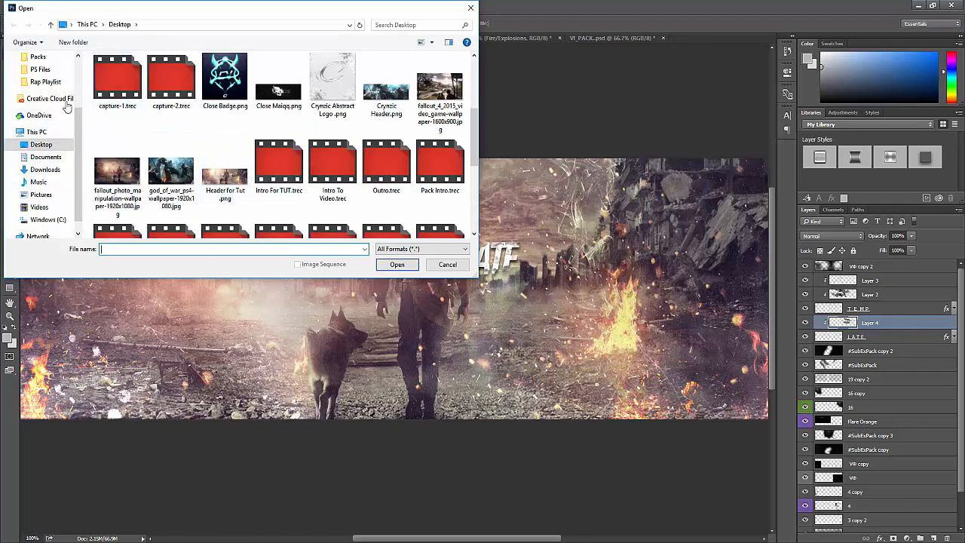
scroll(22, 75, "up", 4)
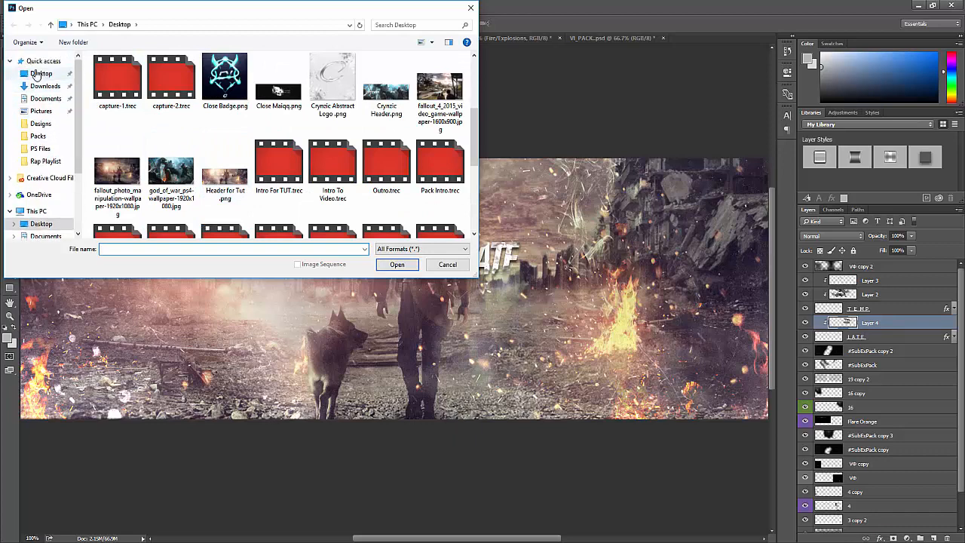
left_click(39, 73)
scroll(299, 157, "down", 5)
scroll(298, 158, "up", 1)
scroll(287, 159, "down", 1)
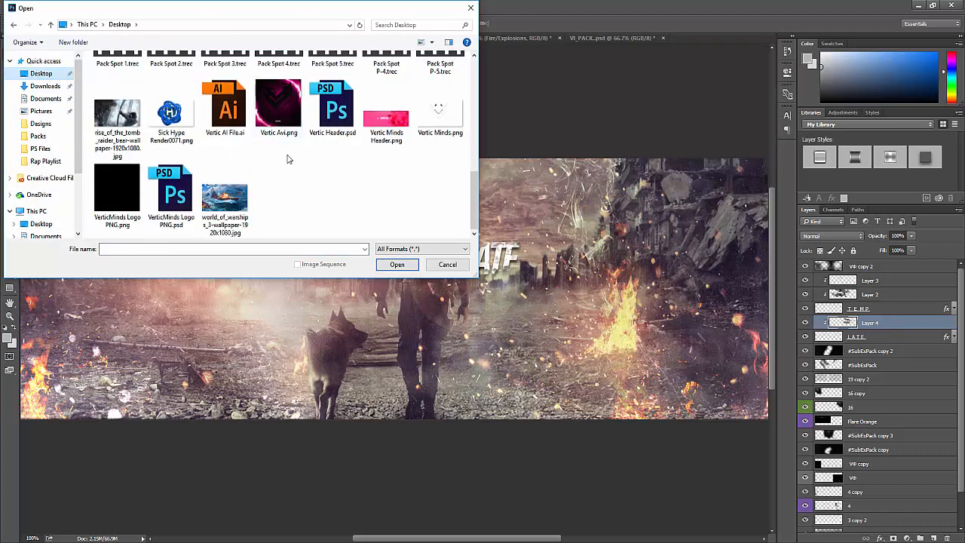
left_click(446, 264)
- Open the exported Header for Tut .png from the Desktop and fit it to the window
left_click(28, 7)
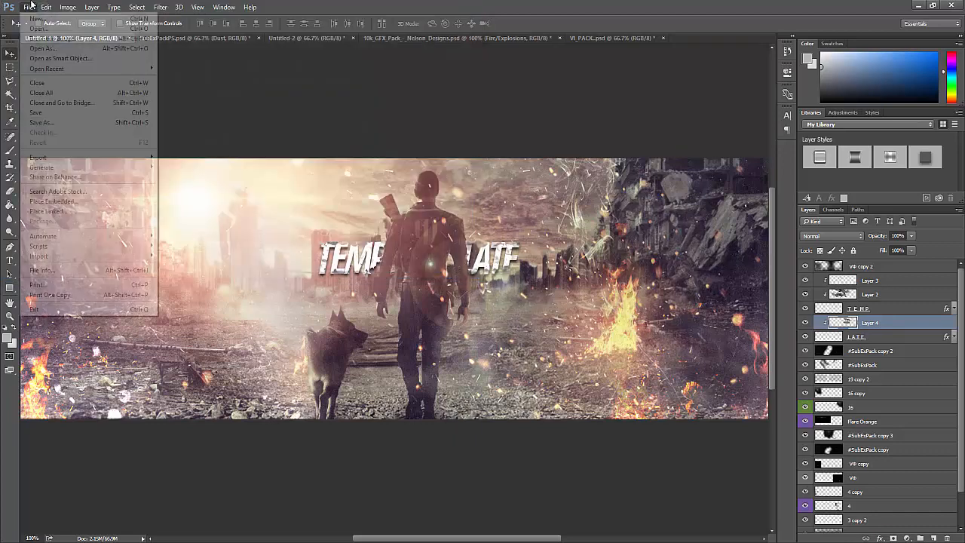
left_click(36, 29)
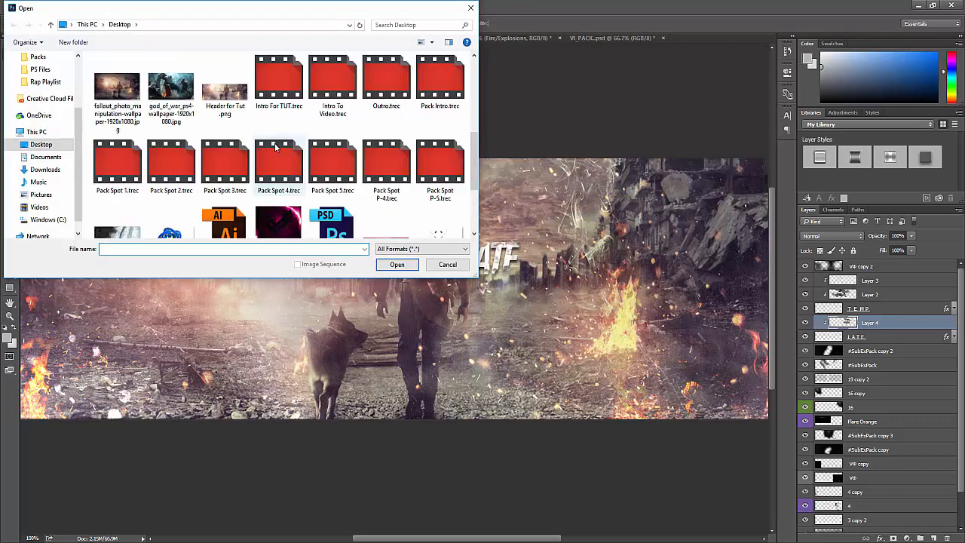
left_click(233, 95)
left_click(396, 265)
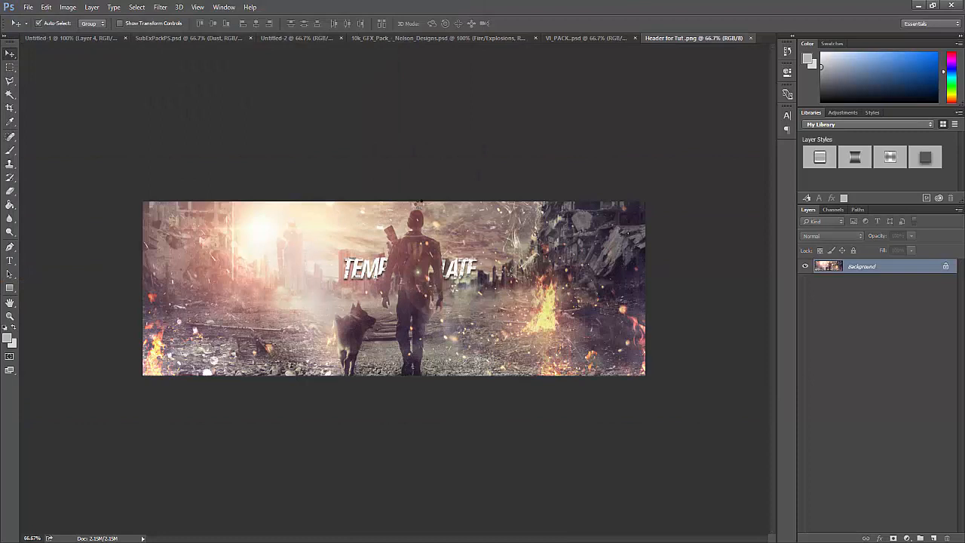
key("ctrl+0")
- Launch the Magic Bullet PhotoLooks filter on the flattened banner
left_click(159, 7)
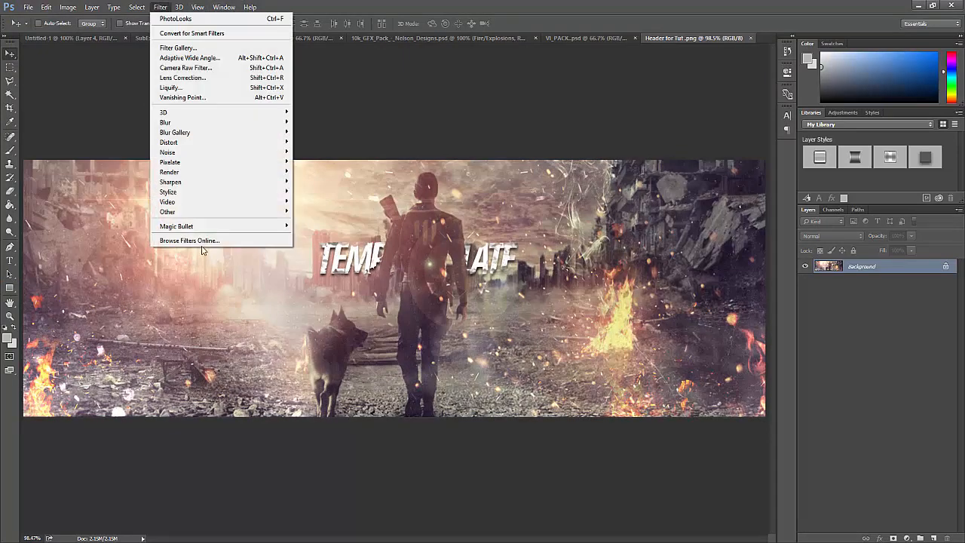
mouse_move(259, 226)
left_click(317, 226)
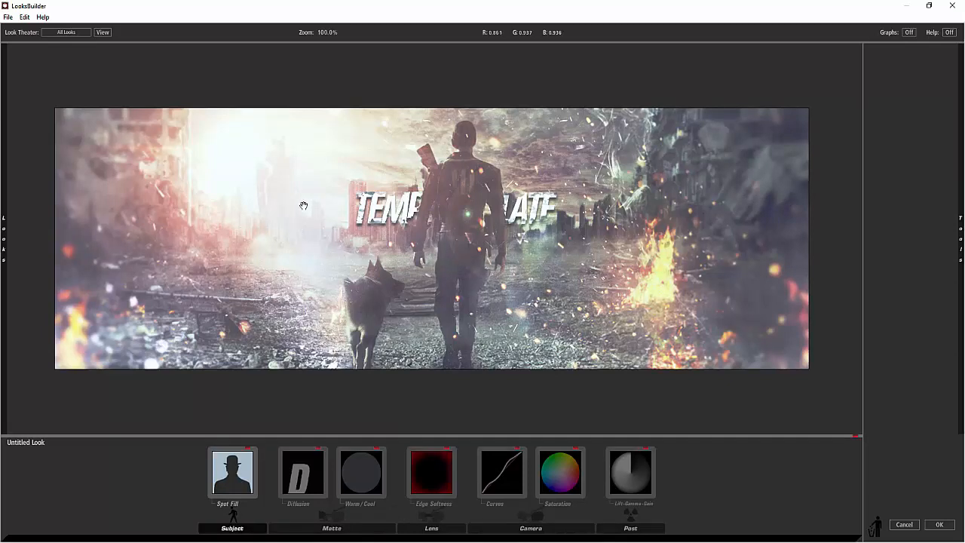
- Look through the Matte, Lens, Camera and Post tools and set the Spot Fill amount to 14%
left_click(228, 483)
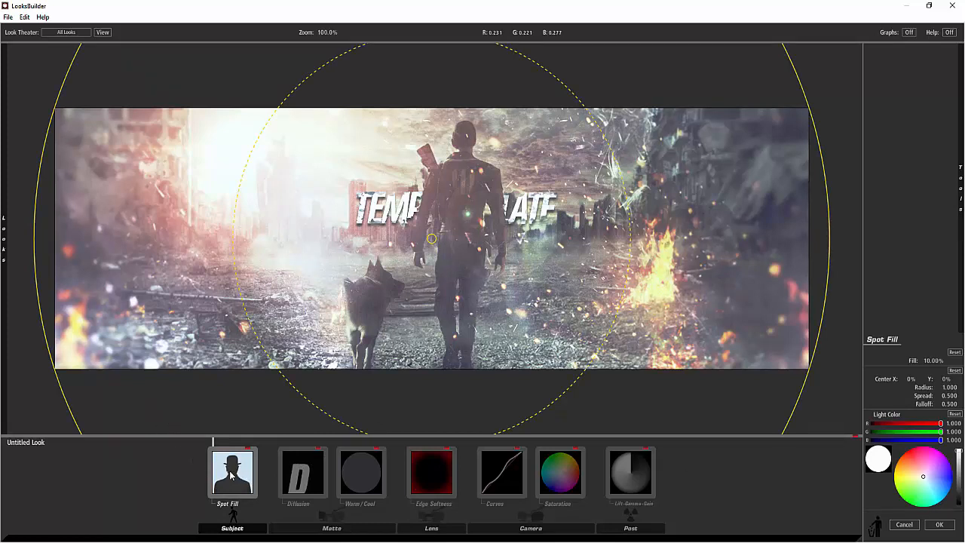
mouse_move(933, 361)
left_mouse_down()
mouse_move(959, 360)
mouse_move(931, 360)
left_mouse_up()
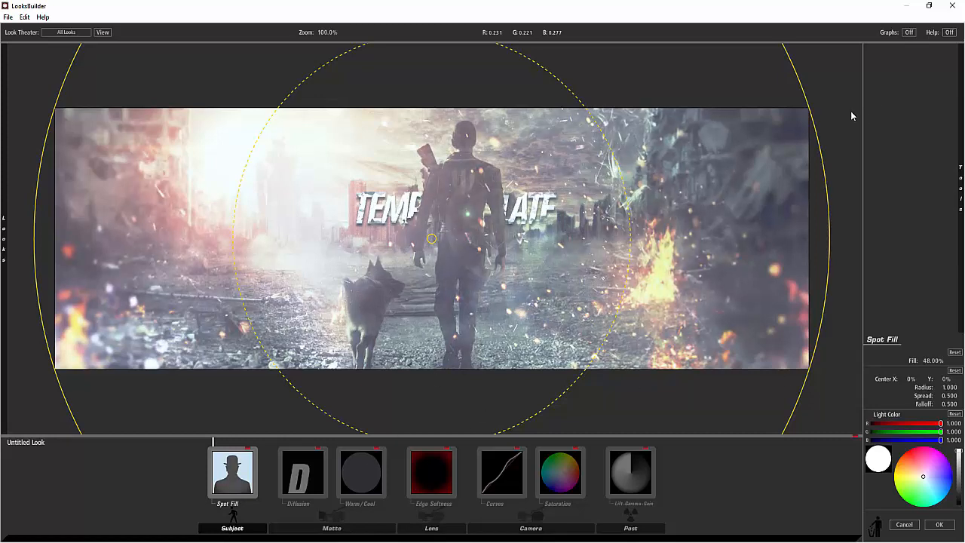
mouse_move(958, 91)
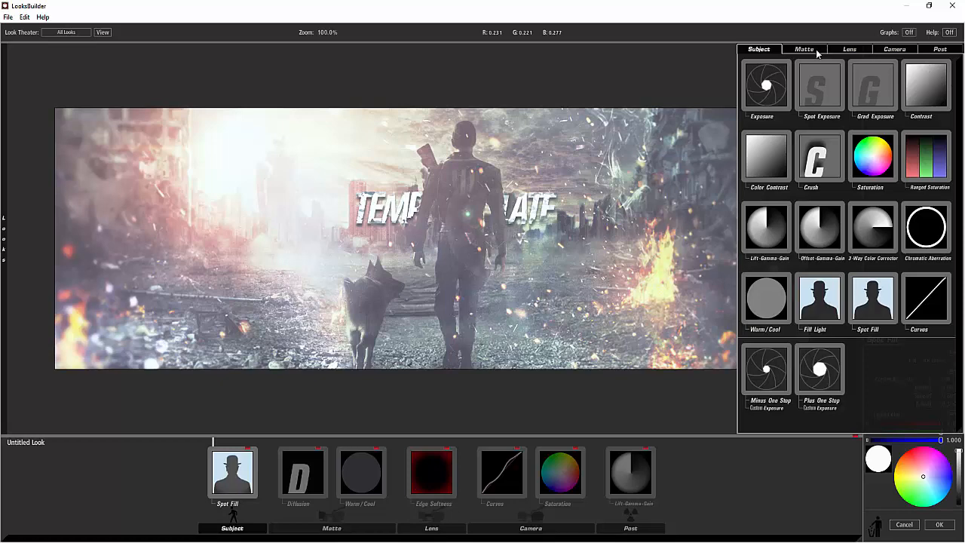
left_click(817, 51)
left_click(856, 50)
left_click(894, 50)
left_click(933, 51)
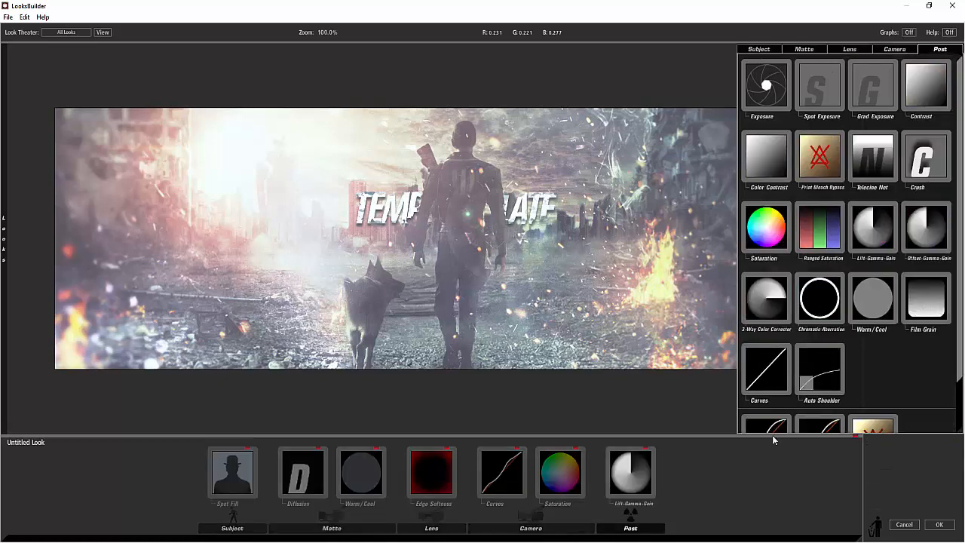
left_click(221, 483)
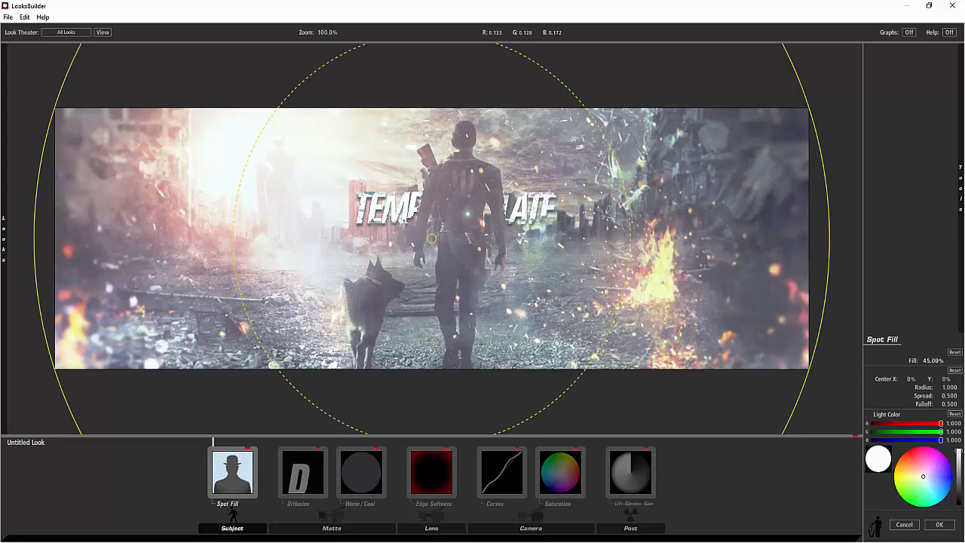
left_click_drag(933, 360, 915, 360)
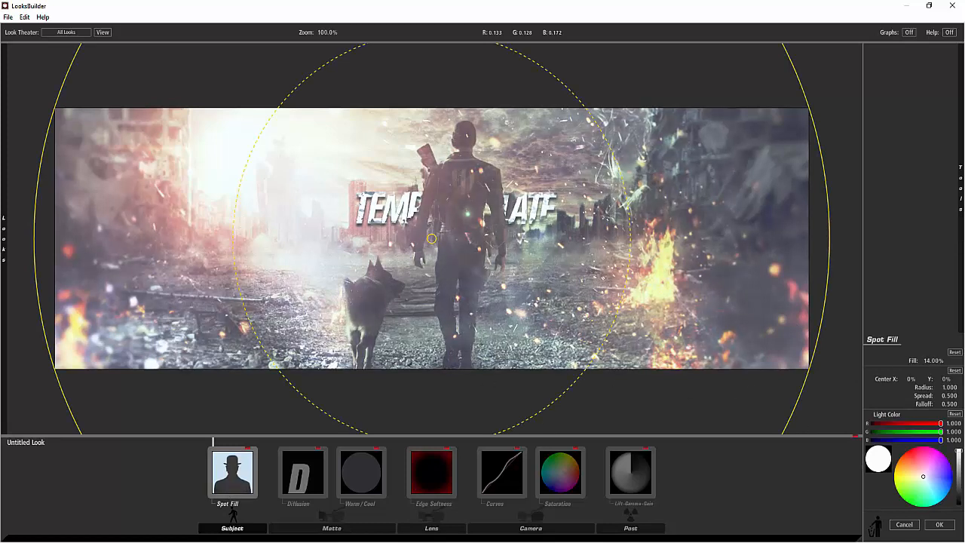
- Set Diffusion to white, size 0.46%, grade 0.13, glow 60%, highlights only 7%, highlight bias -0.024 and exposure compensation +0.57
left_click(294, 488)
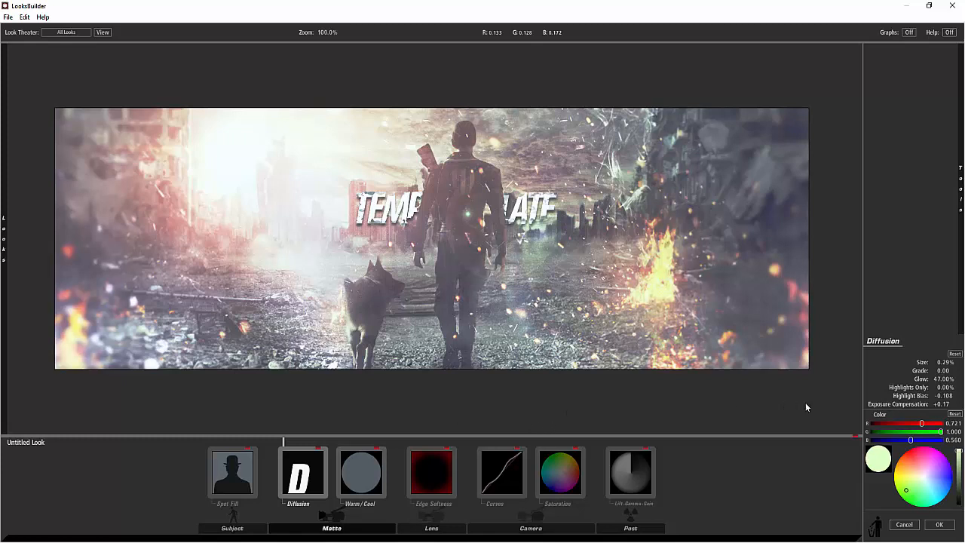
left_click(925, 473)
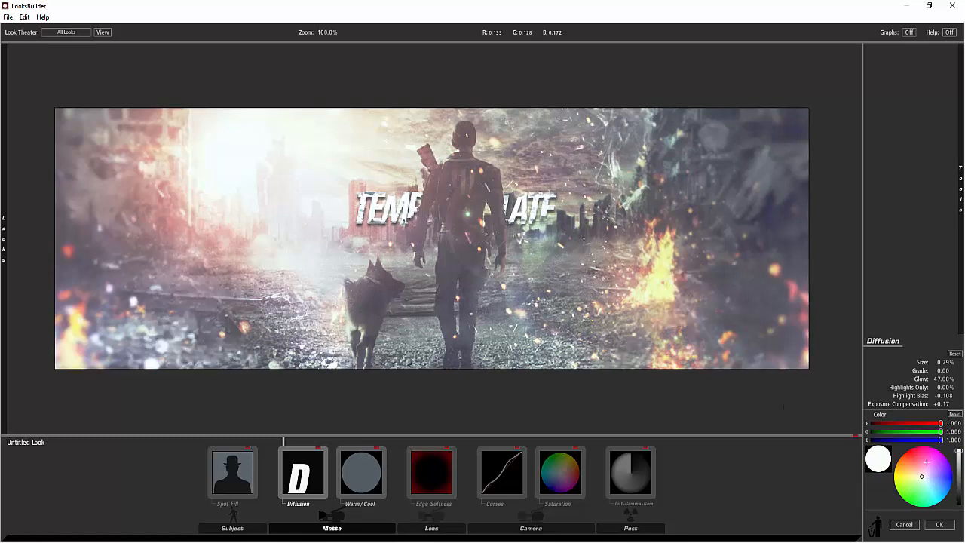
left_click_drag(944, 361, 945, 370)
left_click_drag(942, 404, 948, 380)
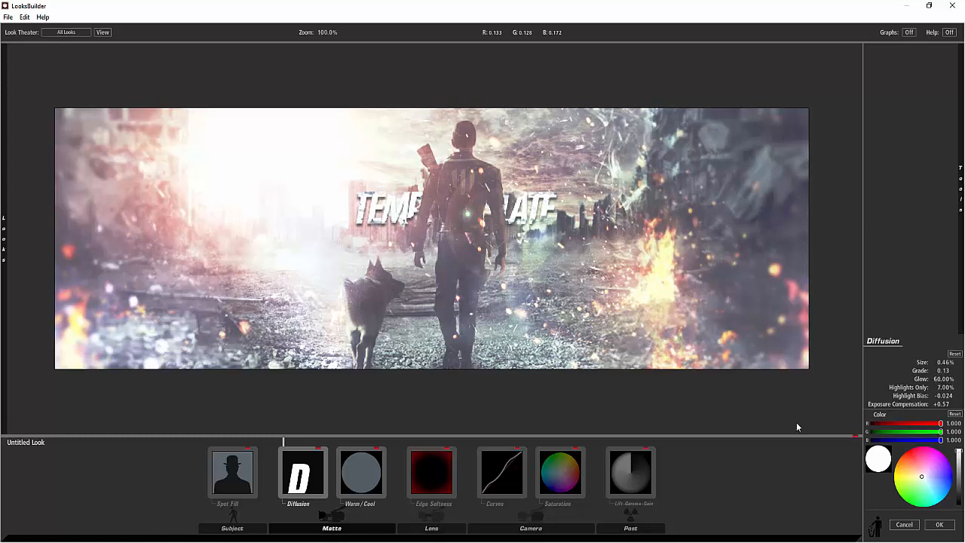
- Shift the Warm/Cool colour balance slightly towards warm
left_click(353, 483)
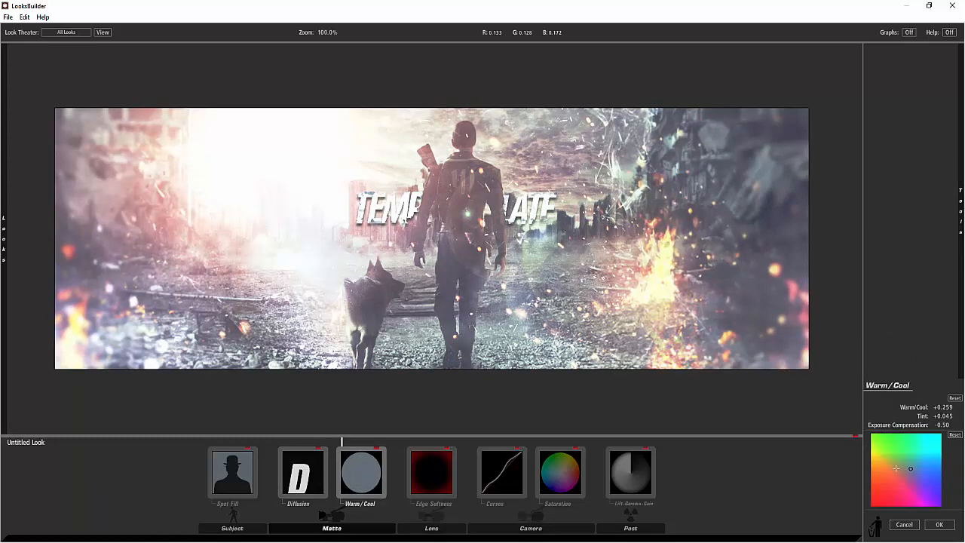
left_click_drag(908, 469, 906, 470)
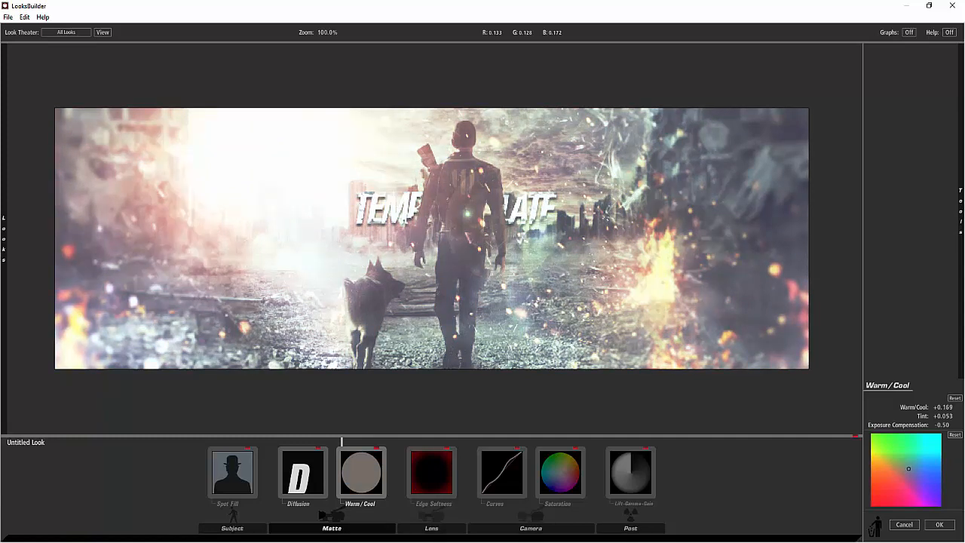
left_click_drag(906, 468, 905, 469)
- Set the Edge Softness blur size to 2.34% and its spread to 0.520
left_click(449, 474)
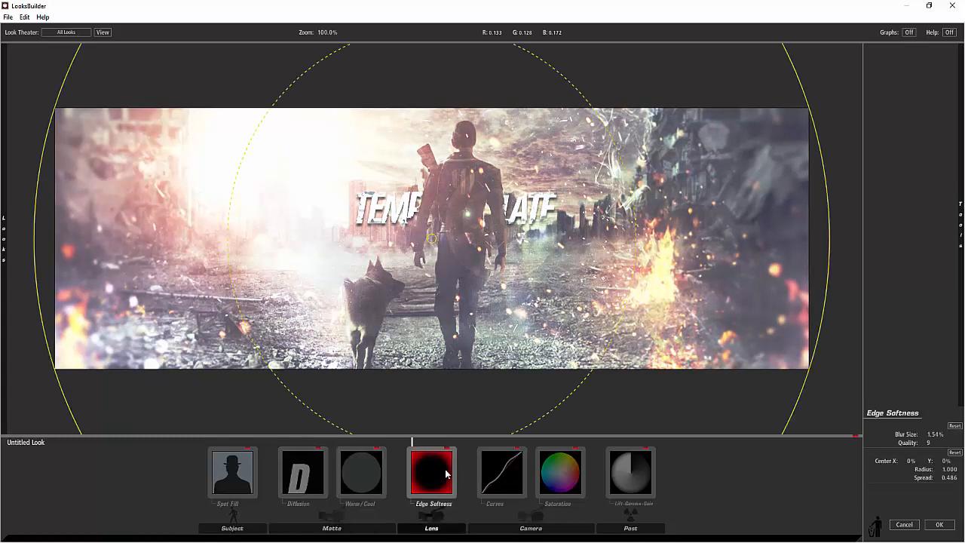
left_click_drag(934, 434, 939, 434)
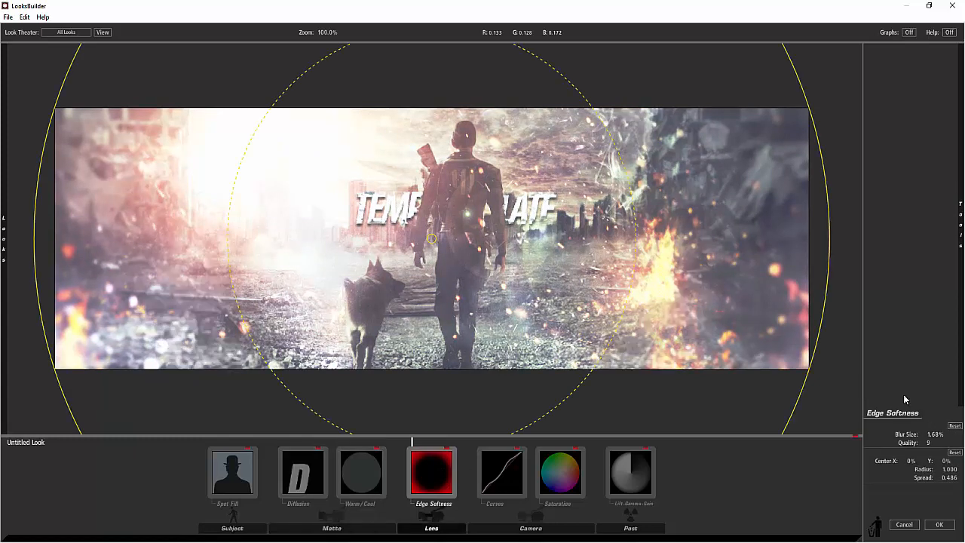
left_click_drag(618, 174, 613, 177)
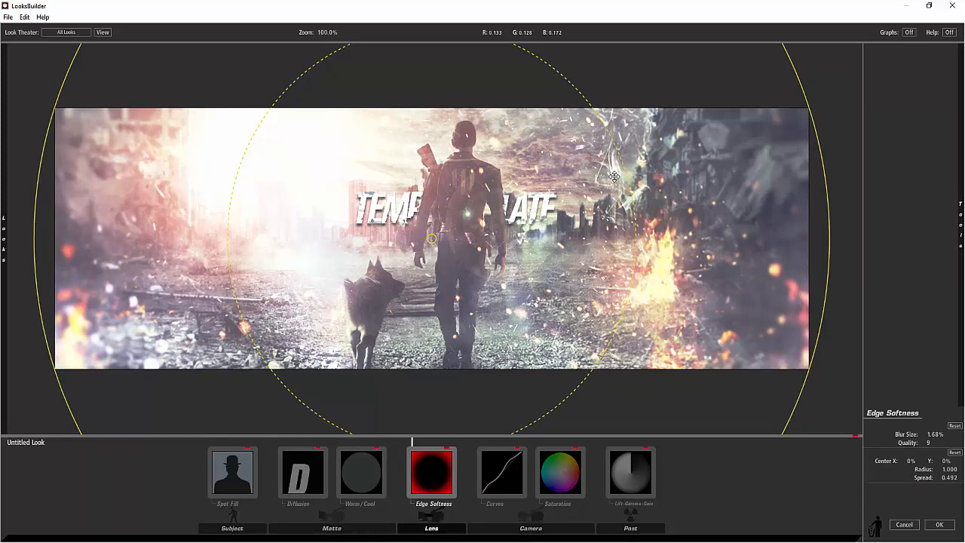
left_click_drag(934, 434, 942, 434)
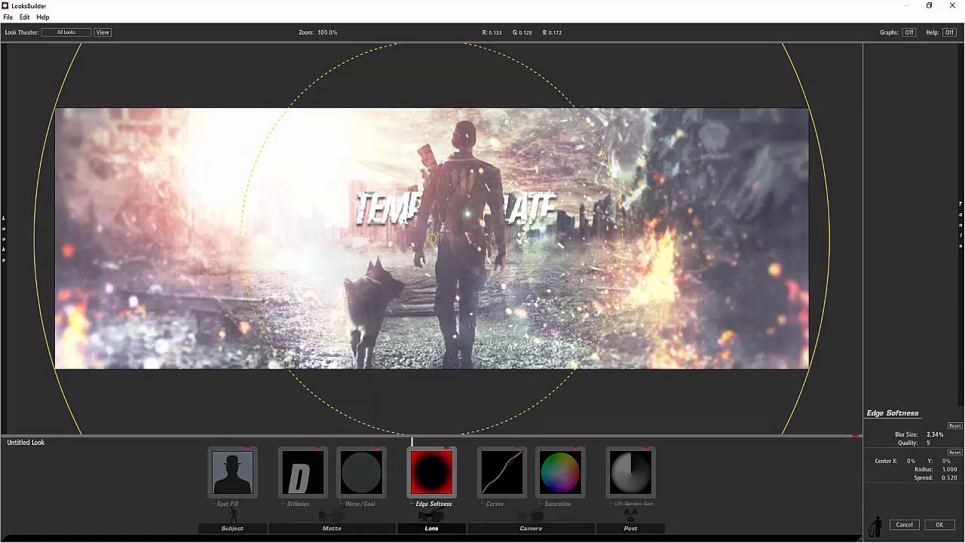
- Open the Curves settings, neutralise the Saturation component balance at 0.609, and set saturation to 108% and exposure compensation to -0.20
left_click(501, 474)
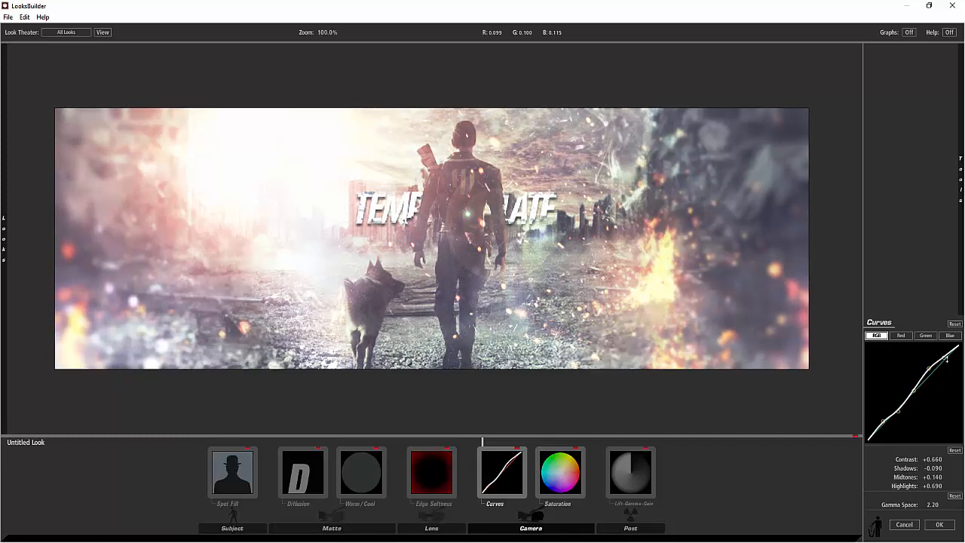
left_click(559, 475)
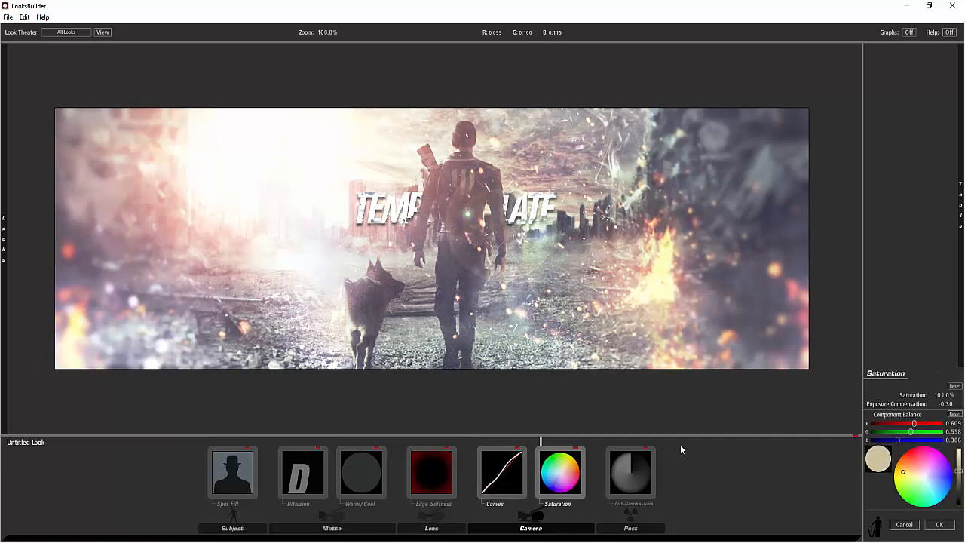
left_click_drag(902, 471, 924, 476)
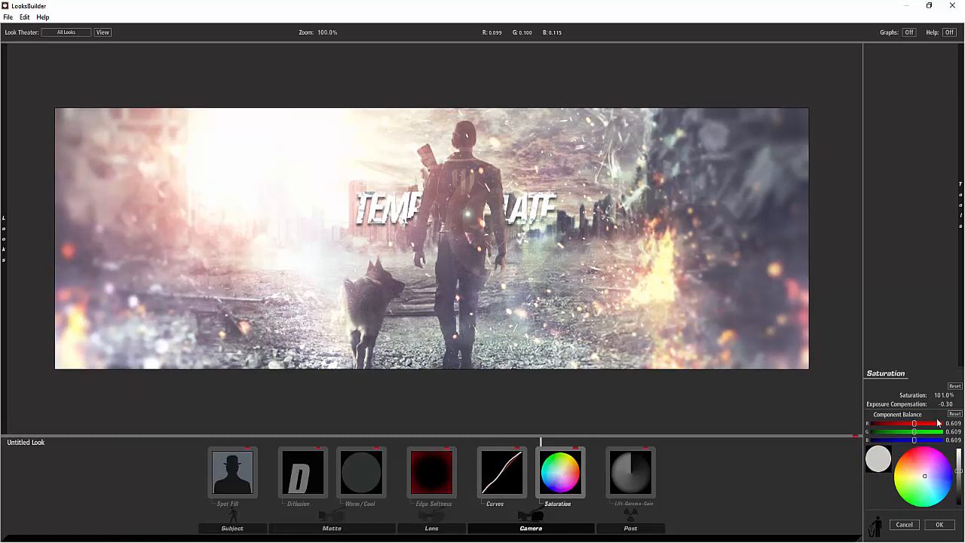
mouse_move(941, 394)
left_mouse_down()
mouse_move(963, 394)
mouse_move(936, 403)
mouse_move(949, 403)
left_mouse_up()
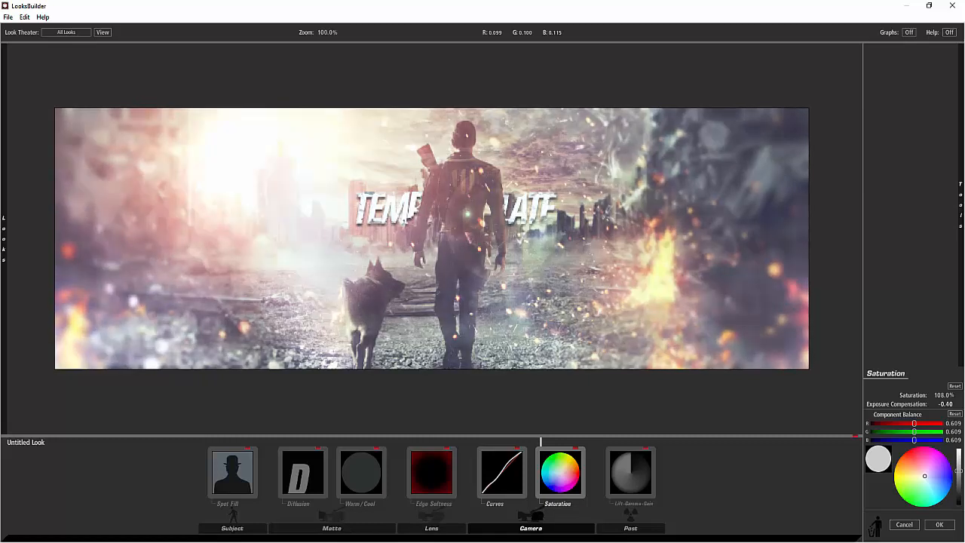
left_click_drag(945, 404, 938, 404)
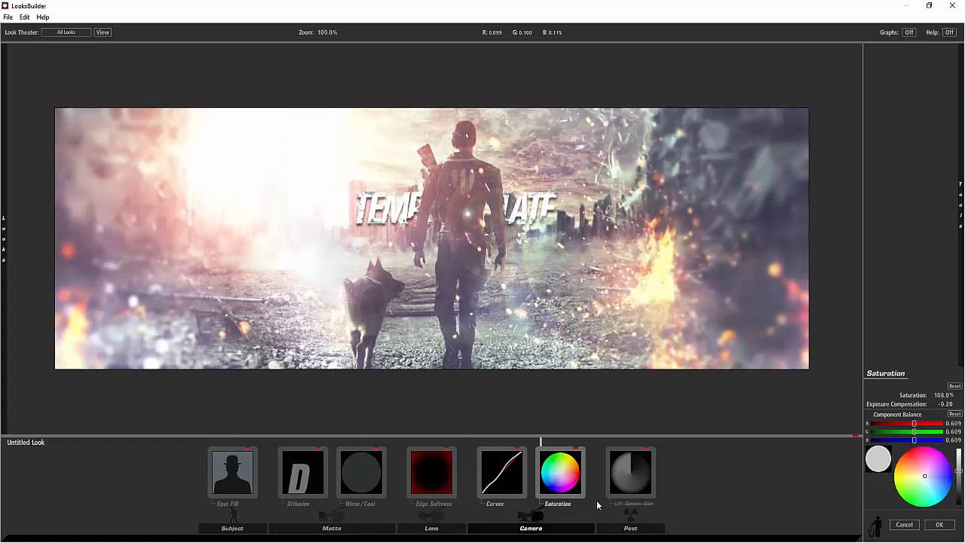
- Set the Lift-Gamma-Gain gamma space to 2.62 and its exposure compensation to +0.70
left_click(629, 465)
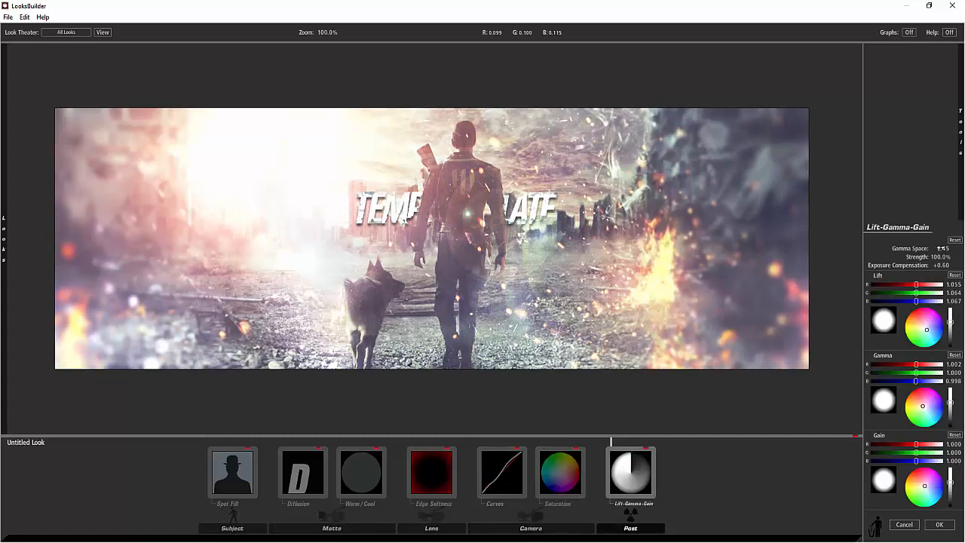
mouse_move(940, 266)
left_mouse_down()
mouse_move(956, 266)
mouse_move(936, 266)
left_mouse_up()
left_click(943, 265)
left_click(945, 266)
key("Return")
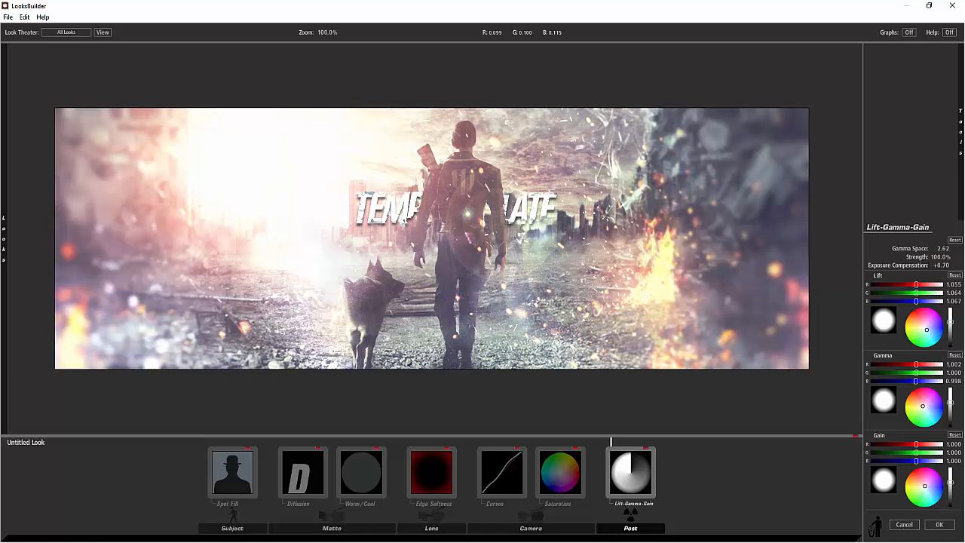
- Set the gain to 1.026 red, 1.040 green and 1.064 blue, raise the gamma channels, and nudge the gamma and lift colour wheels
left_click_drag(948, 365, 952, 381)
left_click_drag(947, 460, 952, 460)
left_click_drag(952, 452, 955, 450)
left_click_drag(929, 487, 928, 488)
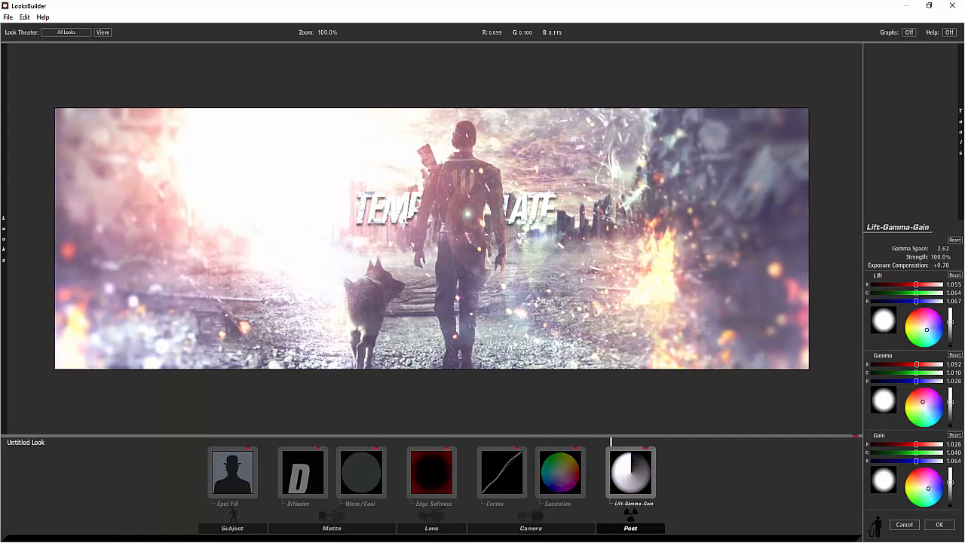
left_click_drag(922, 401, 926, 405)
left_click_drag(926, 330, 925, 329)
- Set the Lift-Gamma-Gain exposure compensation to 0.6 and apply the look to the banner
left_click(945, 265)
type("0.6")
key("Return")
left_click(939, 524)
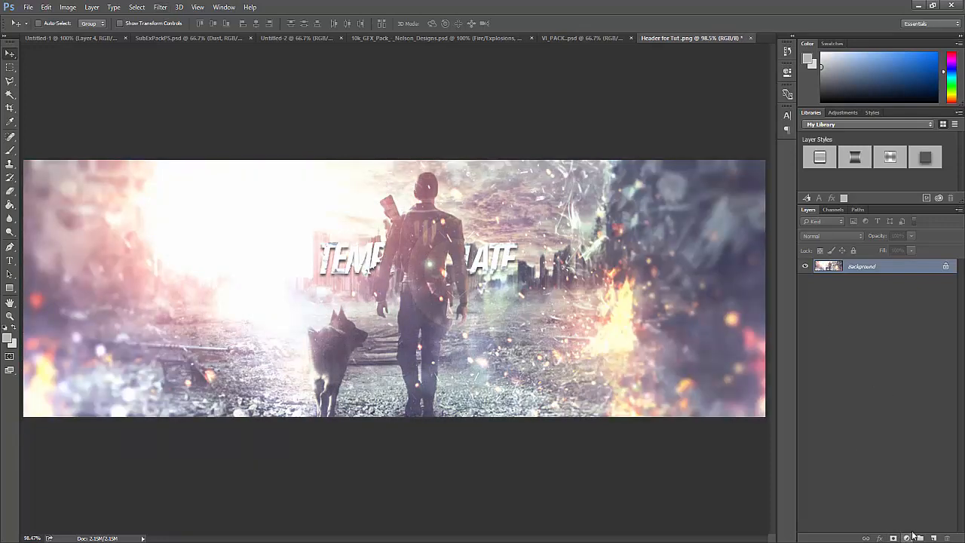
- Add a Brightness/Contrast adjustment layer above the banner background and slightly adjust the image's brightness and contrast
left_click(880, 537)
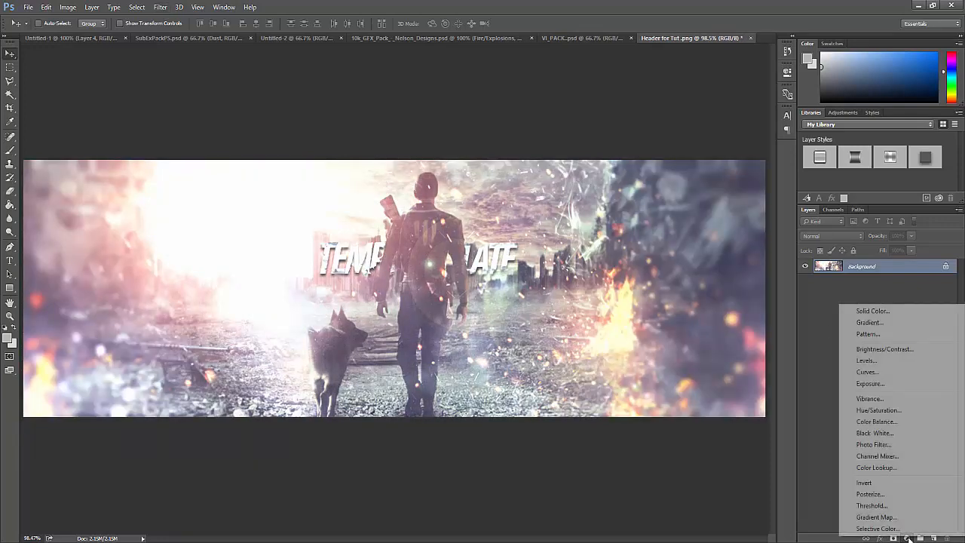
left_click(876, 351)
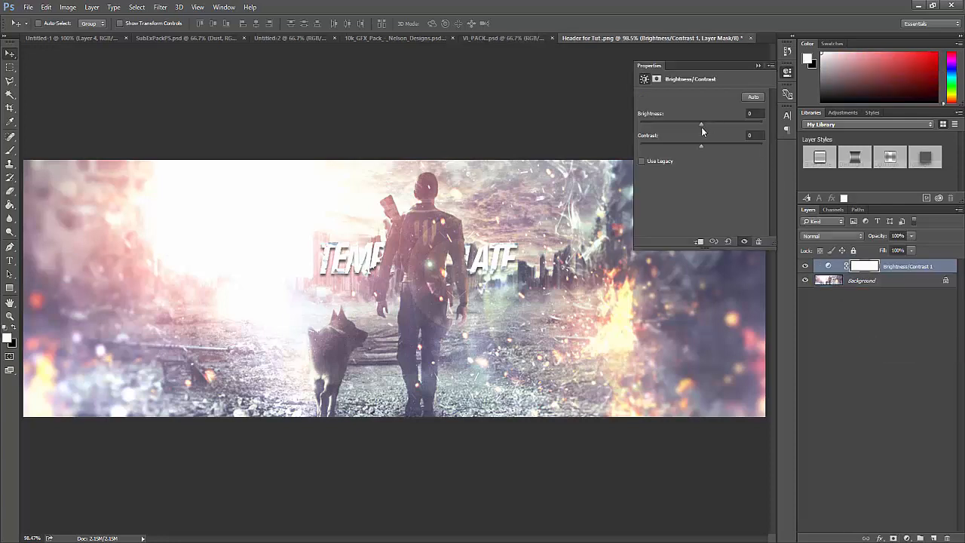
mouse_move(701, 122)
left_mouse_down()
mouse_move(690, 123)
mouse_move(704, 145)
mouse_move(762, 147)
mouse_move(698, 123)
left_mouse_up()
left_click(757, 66)
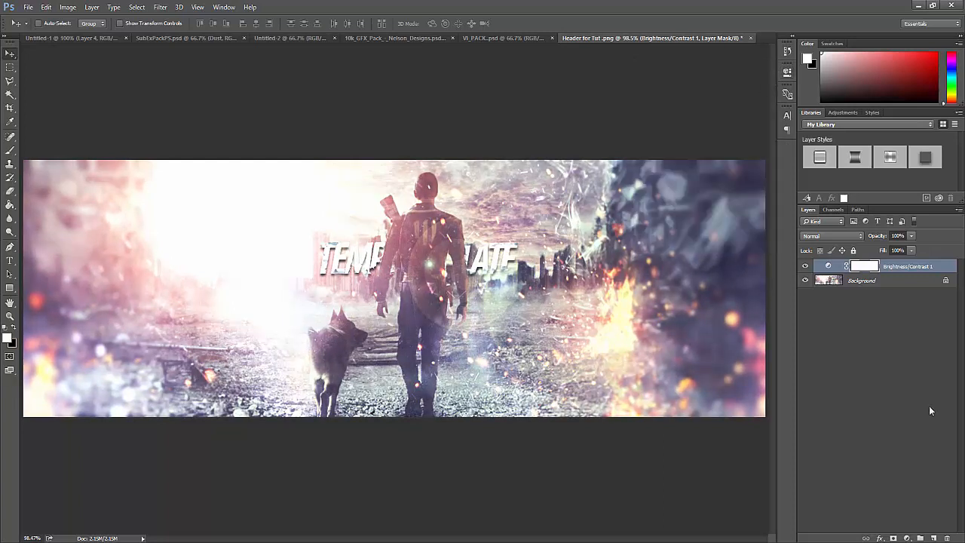
- Add a Curves adjustment layer and bend the RGB curve slightly below the diagonal with points in the shadows, midtones and highlights
left_click(908, 537)
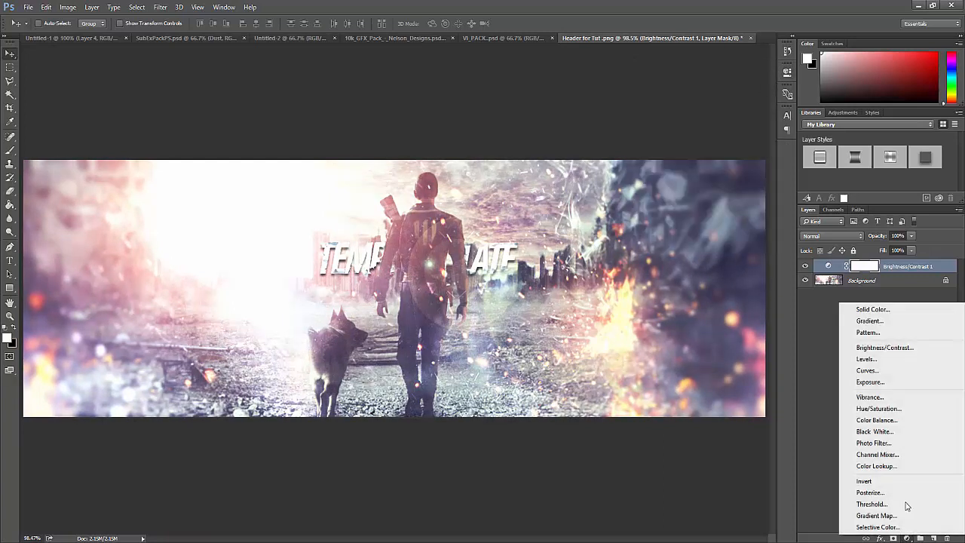
left_click(884, 372)
left_click_drag(673, 212, 703, 187)
left_click(703, 187)
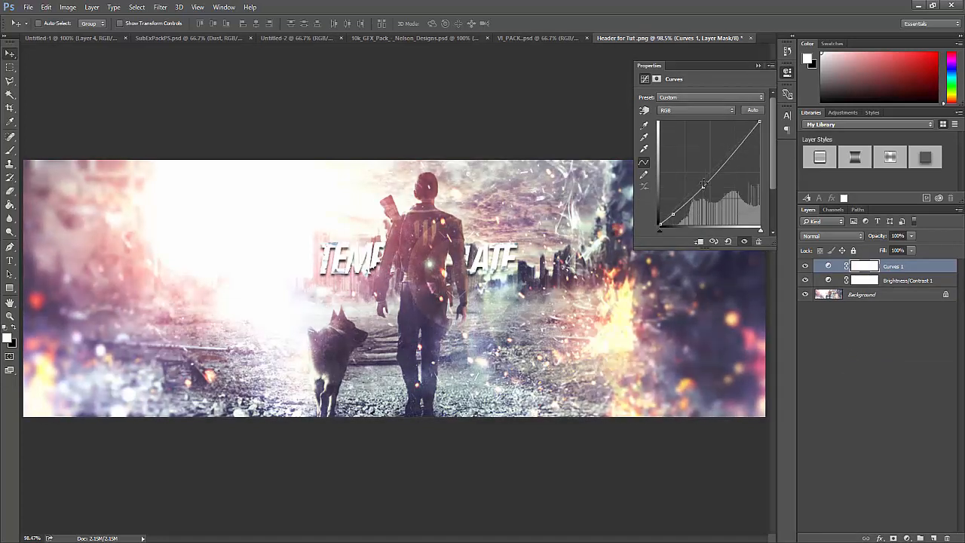
left_click(734, 152)
left_click_drag(734, 153, 735, 150)
left_click(757, 66)
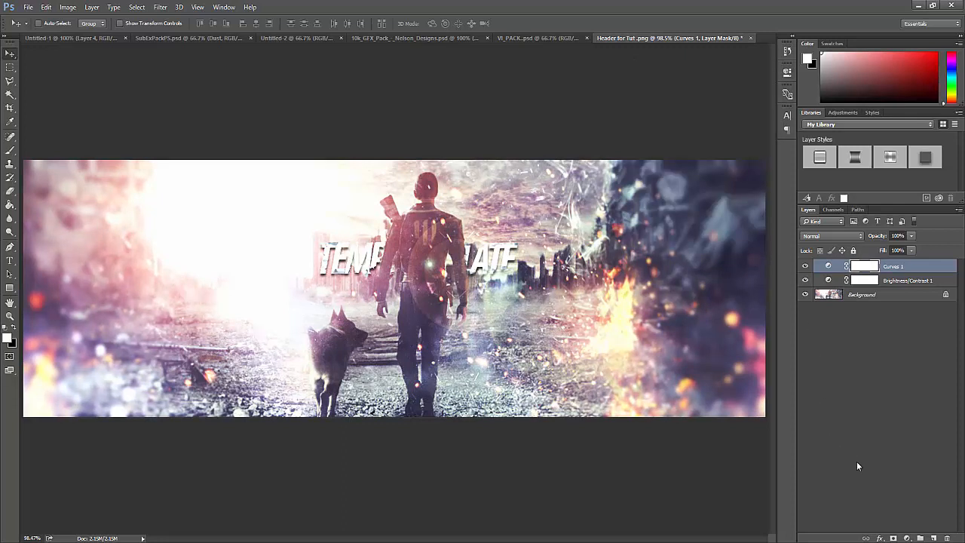
- Add a Vibrance adjustment layer on top with vibrance +10 and saturation +9
left_click(906, 538)
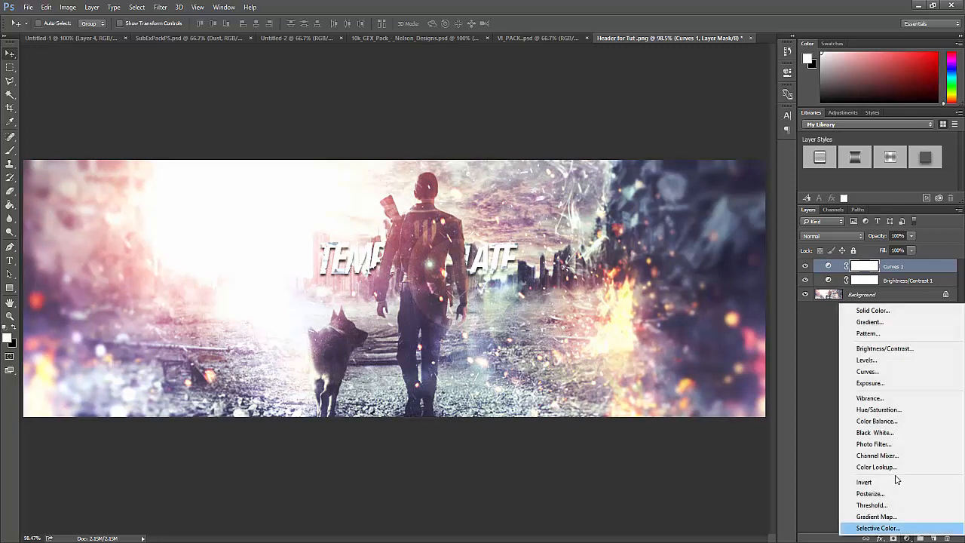
left_click(873, 398)
left_click_drag(701, 108, 702, 129)
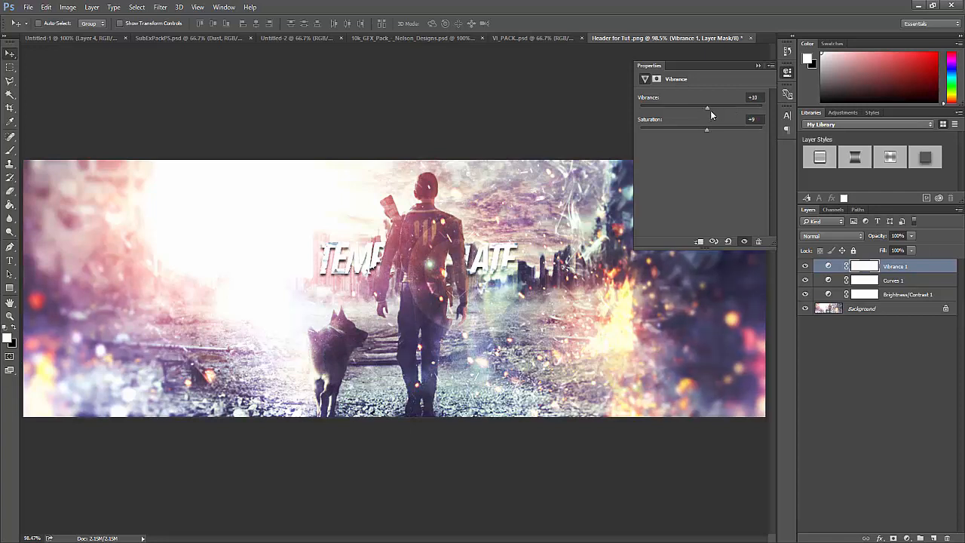
left_click(760, 67)
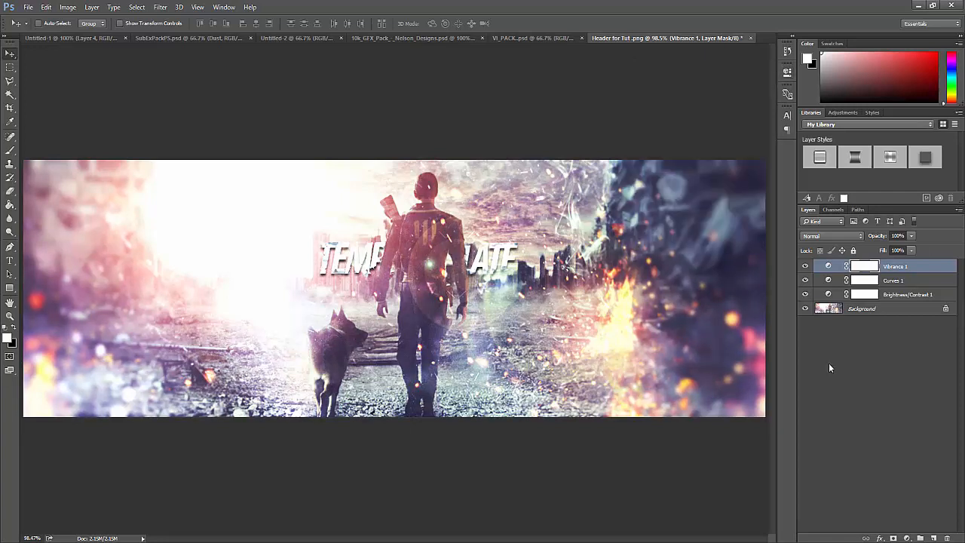
left_click(908, 536)
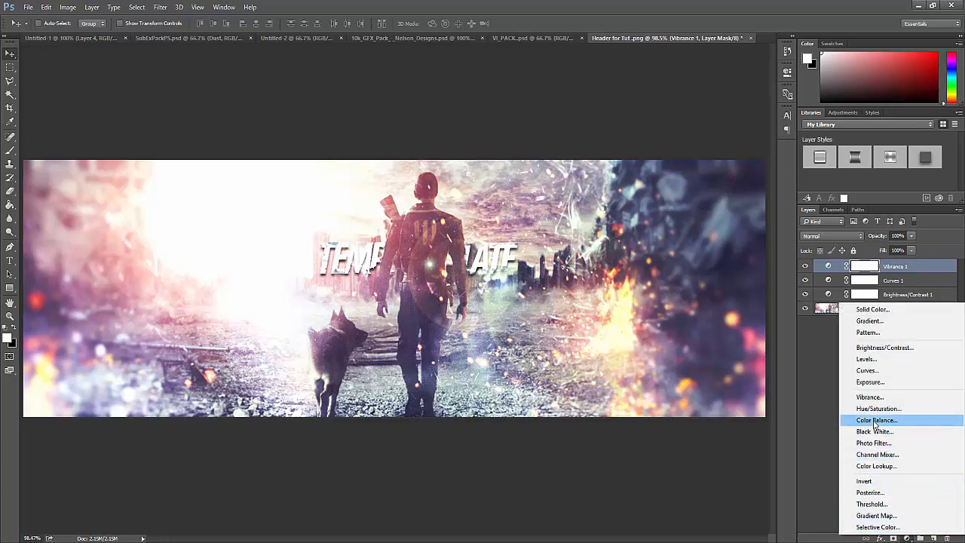
left_click(805, 395)
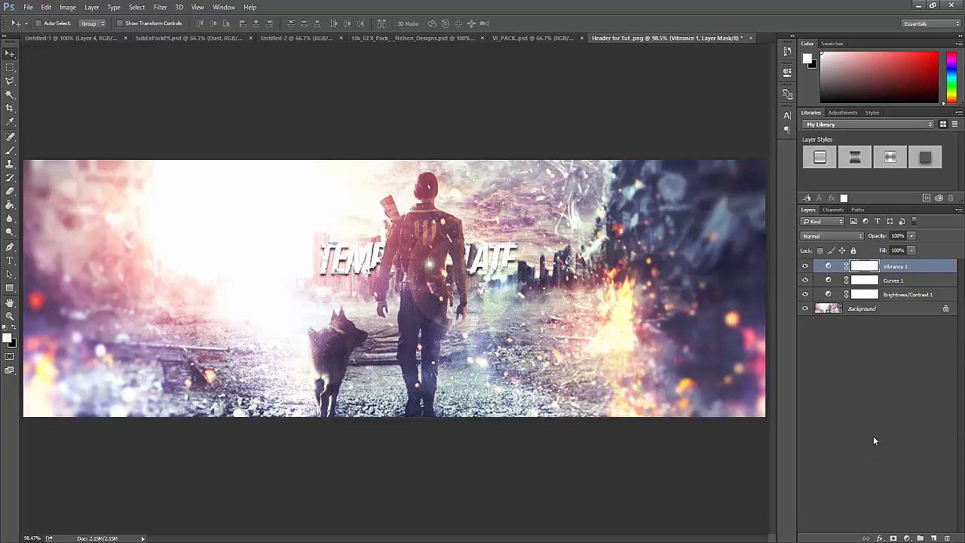
left_click(276, 35)
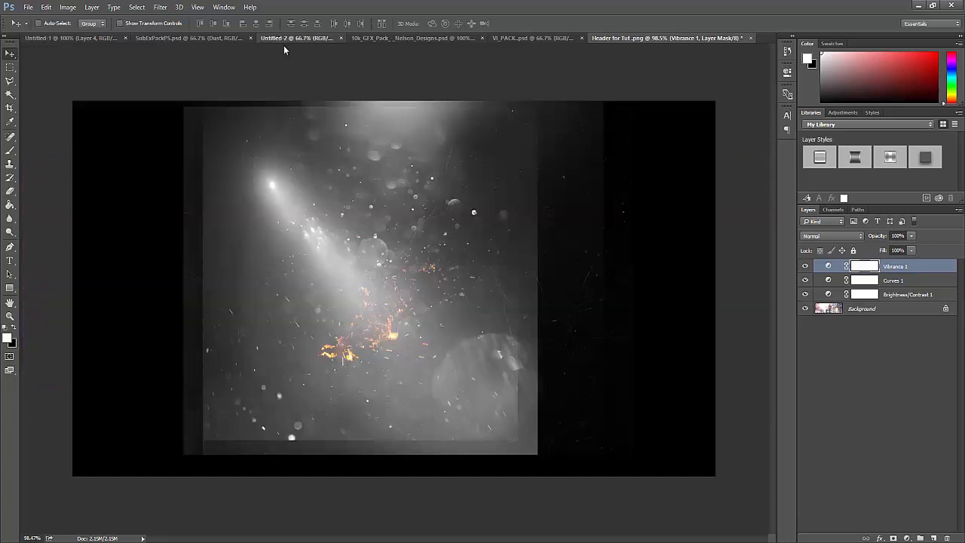
left_click(151, 39)
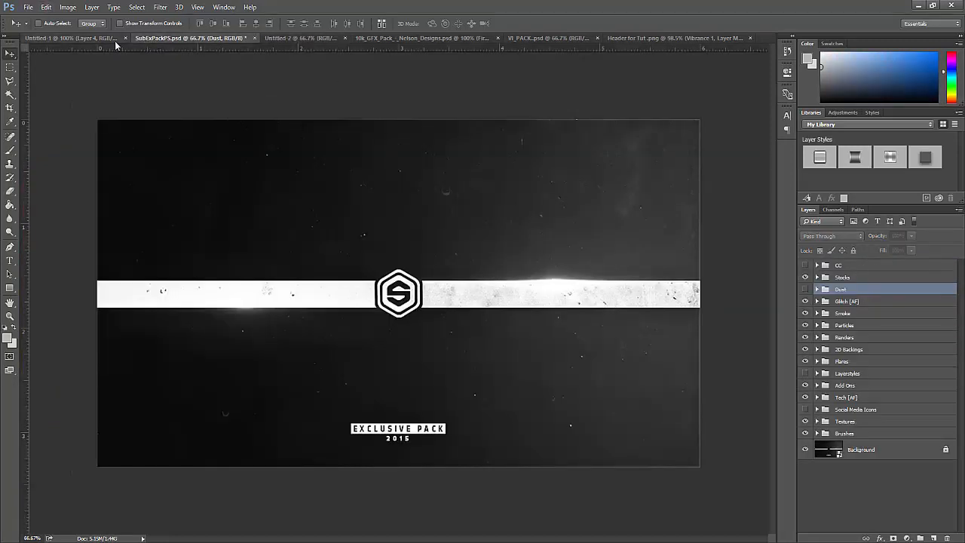
left_click(89, 39)
left_click(453, 37)
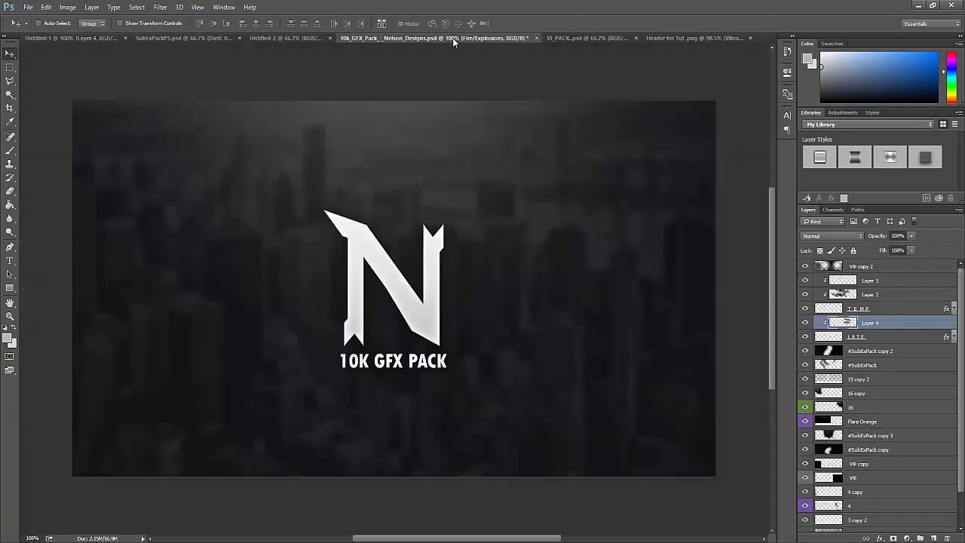
left_click(657, 39)
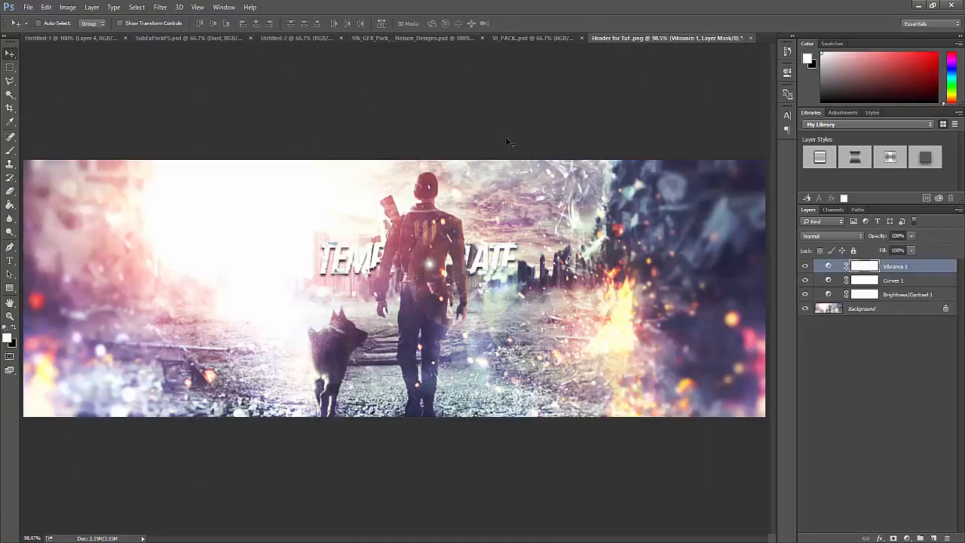